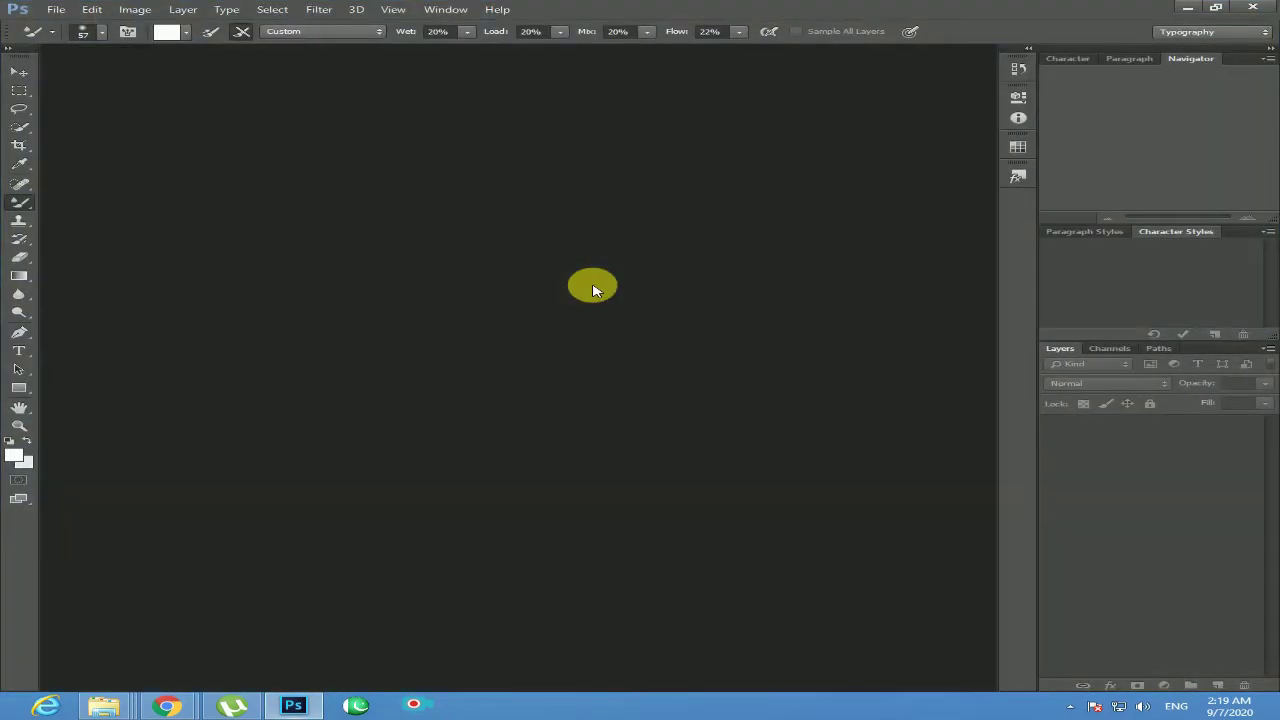
# Open IMG_20200904_160927.jpg from the Desktop and dock its floating window as a tab.
pyautogui.click(60, 14)
pyautogui.click(50, 15)
pyautogui.click(52, 13)
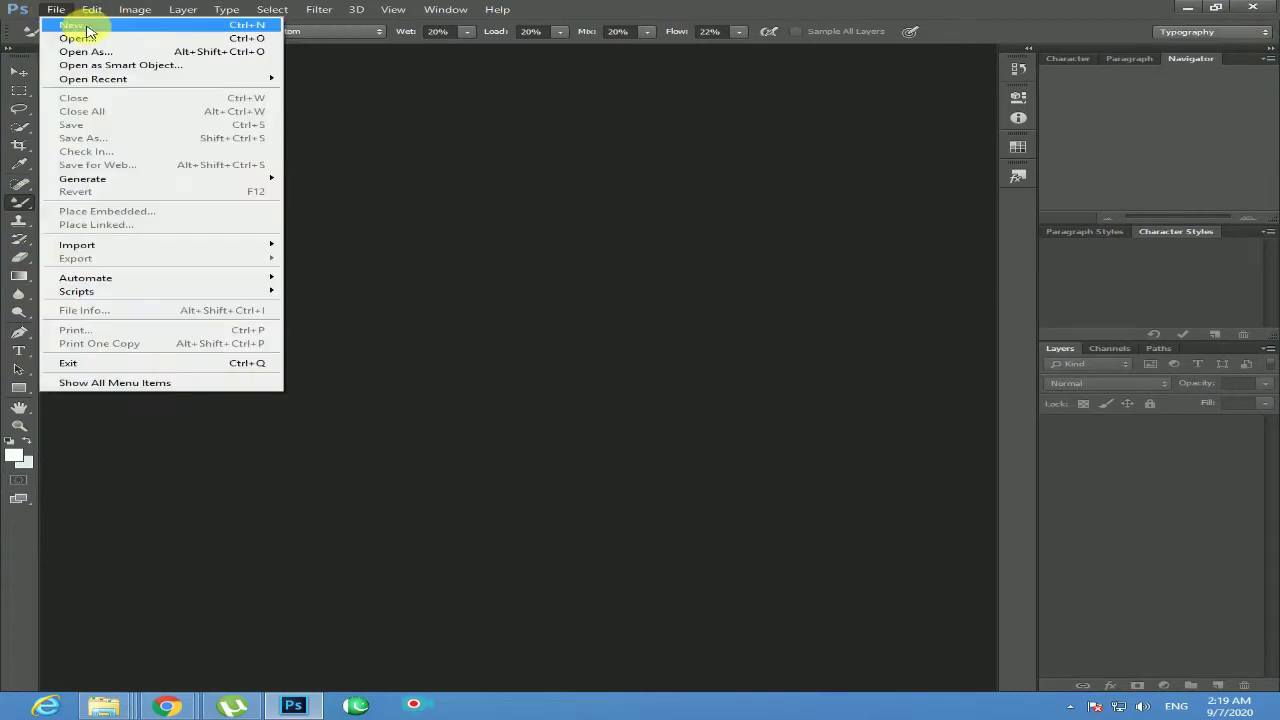
pyautogui.click(120, 38)
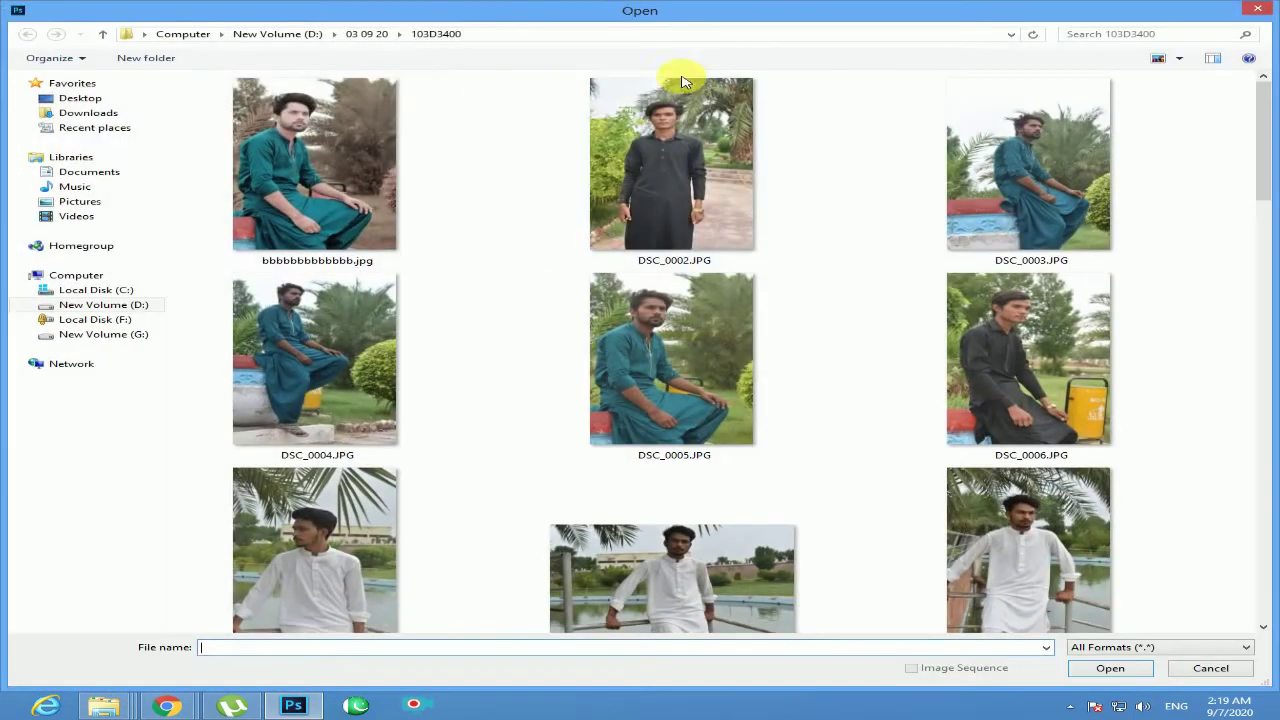
pyautogui.click(84, 98)
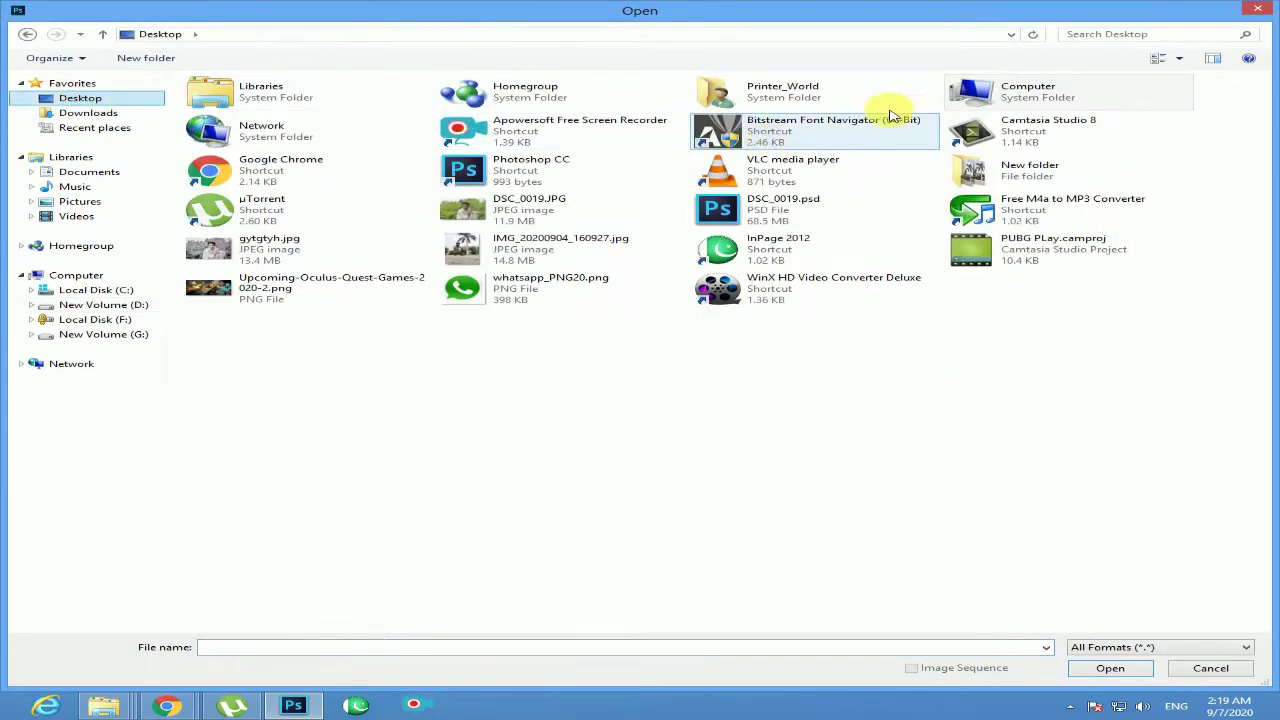
pyautogui.doubleClick(492, 254)
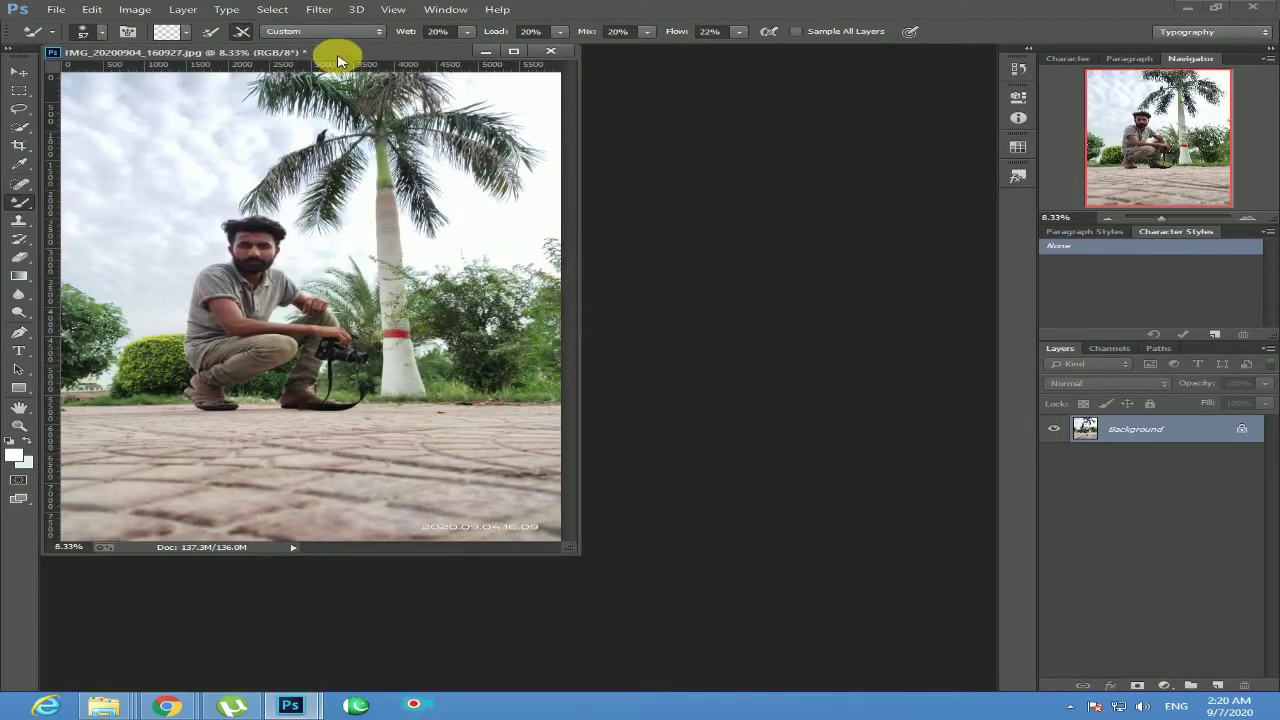
pyautogui.moveTo(363, 52); pyautogui.dragTo(457, 62)
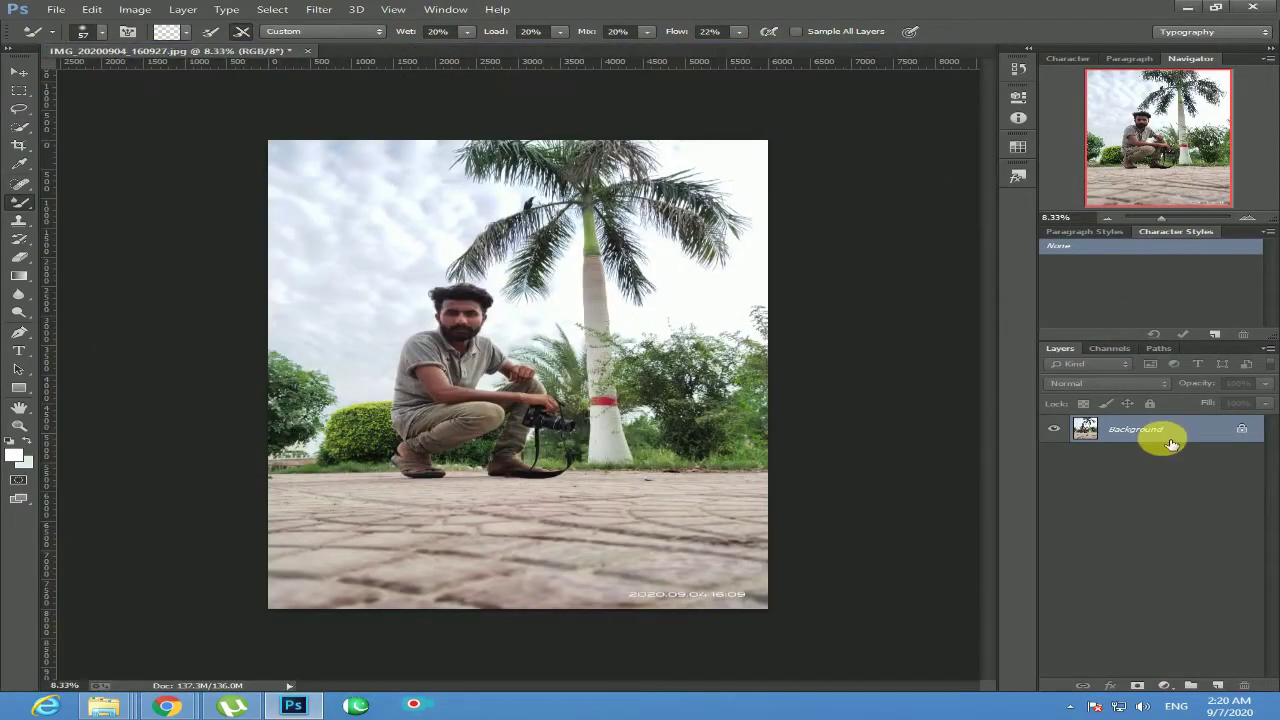
# Duplicate the Background layer and crop away the lower strip of pavement from the photo.
pyautogui.moveTo(1182, 432); pyautogui.dragTo(1216, 686)
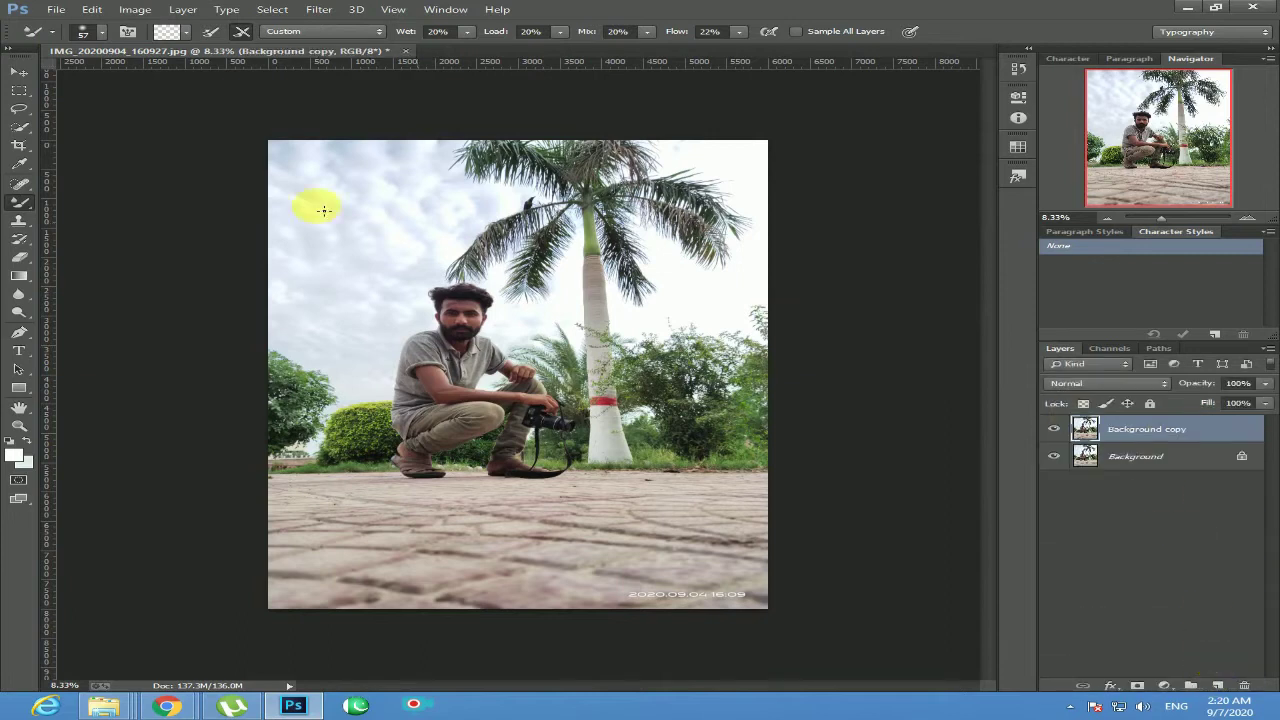
pyautogui.click(21, 146)
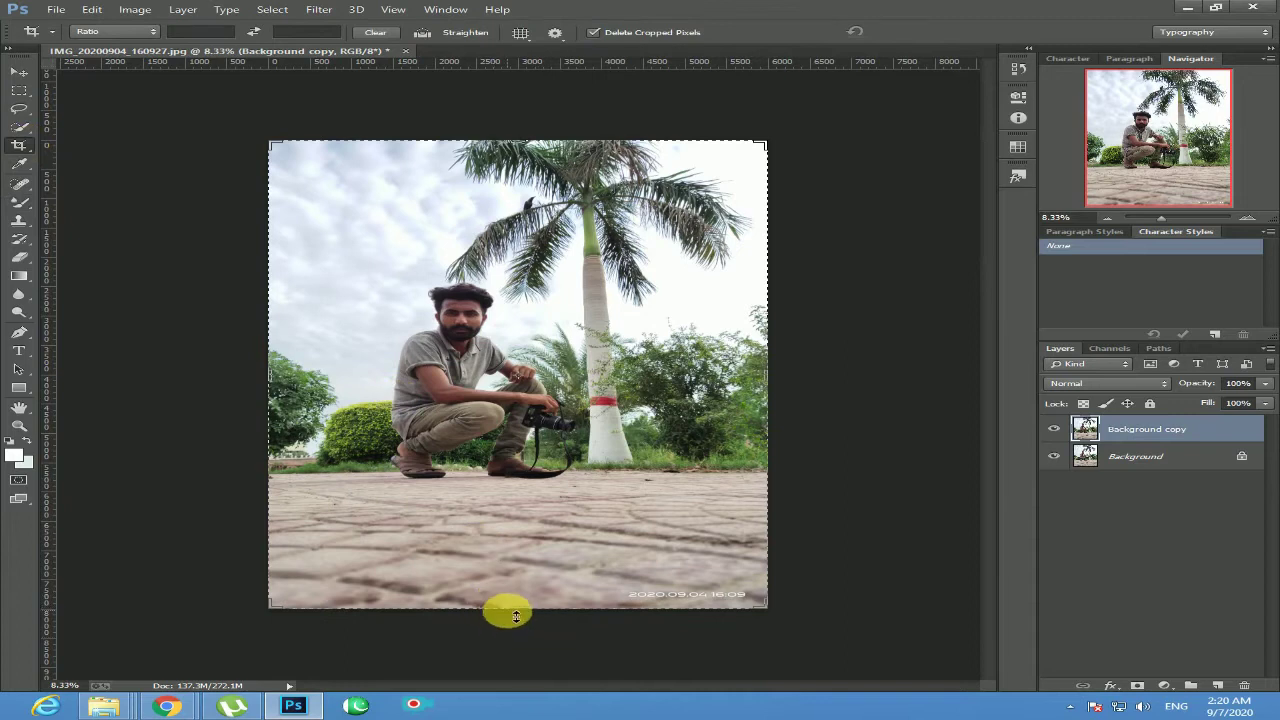
pyautogui.moveTo(516, 615); pyautogui.dragTo(529, 575)
pyautogui.press('Return')
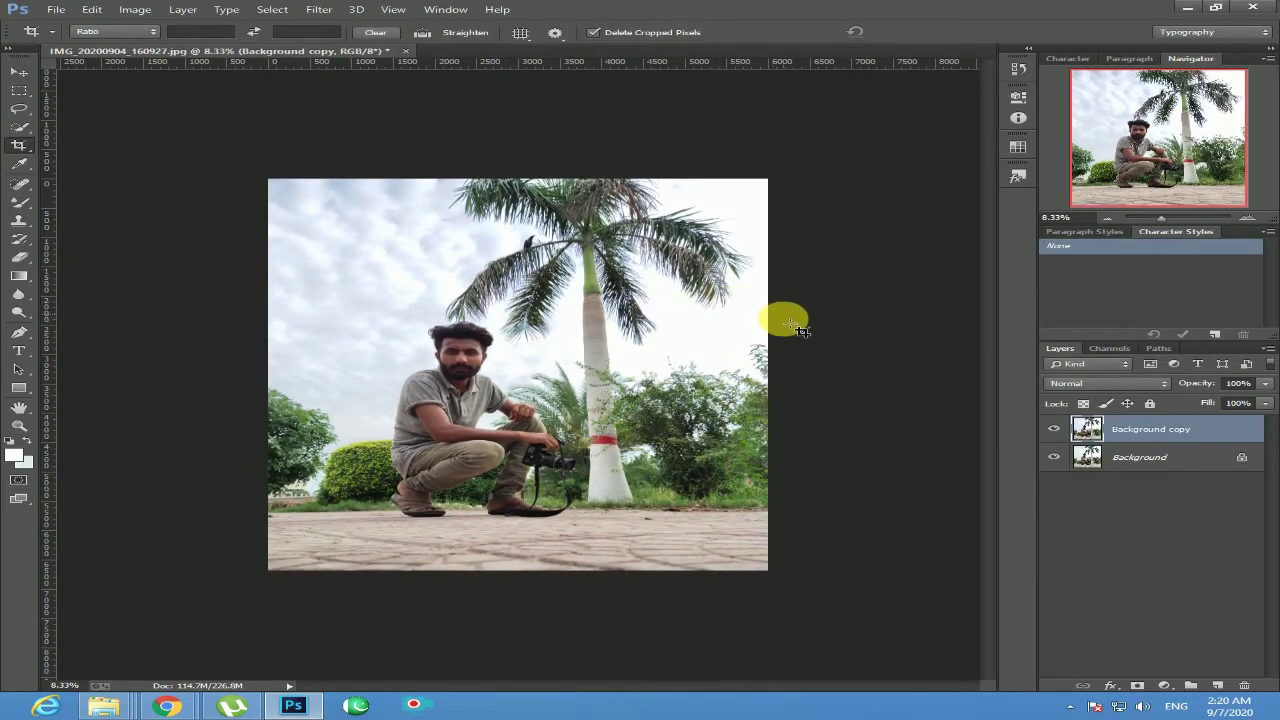
# Crop off the photo's right side to a width of about 4560 px.
pyautogui.click(735, 363)
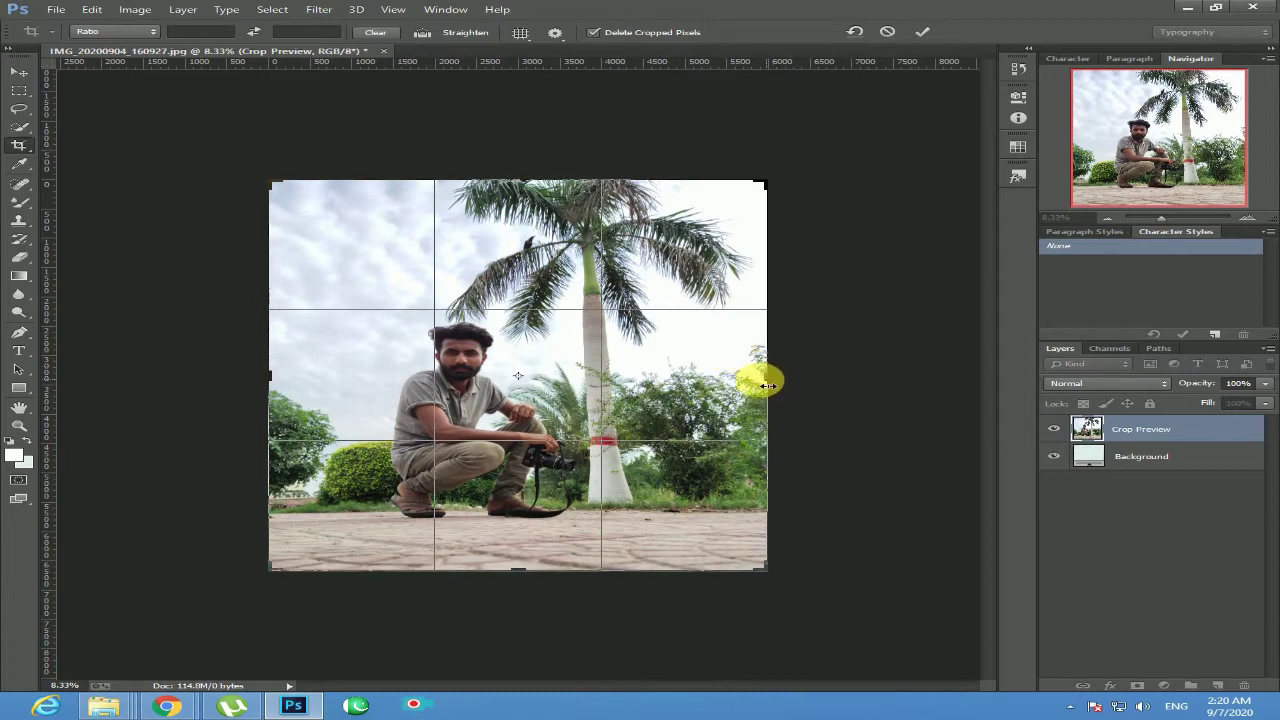
pyautogui.moveTo(767, 385); pyautogui.dragTo(714, 381)
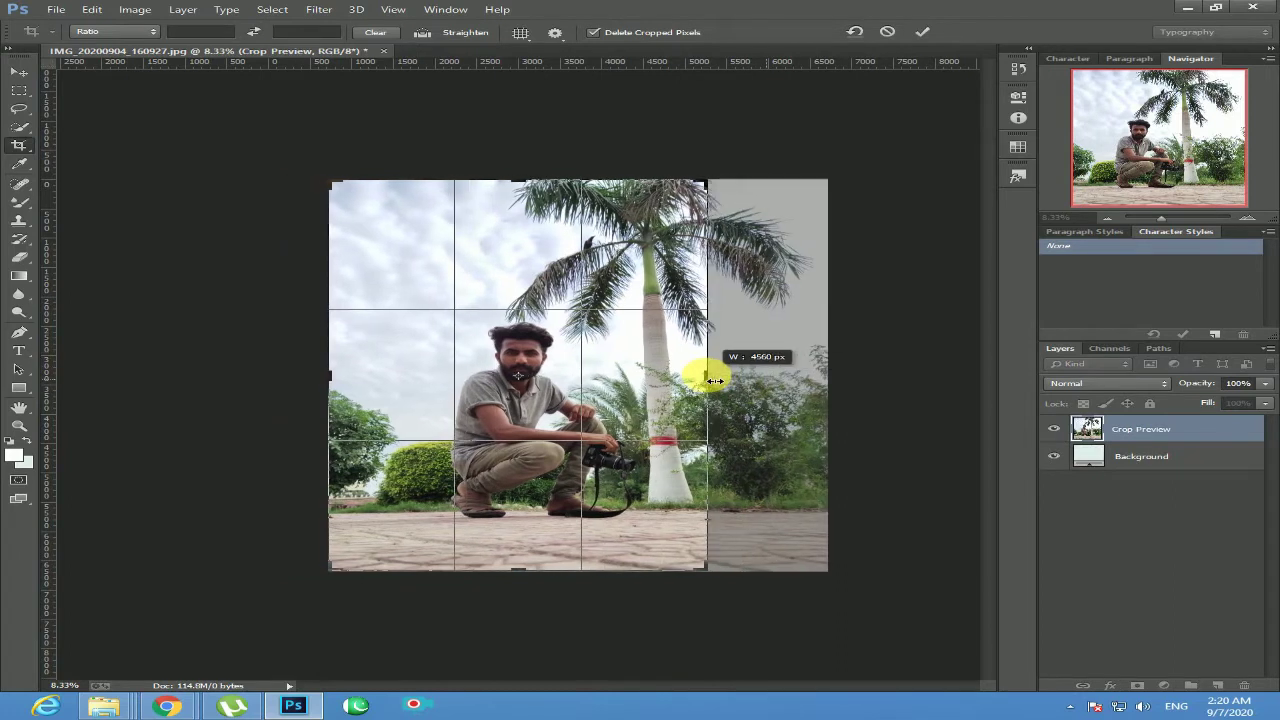
pyautogui.press('Return')
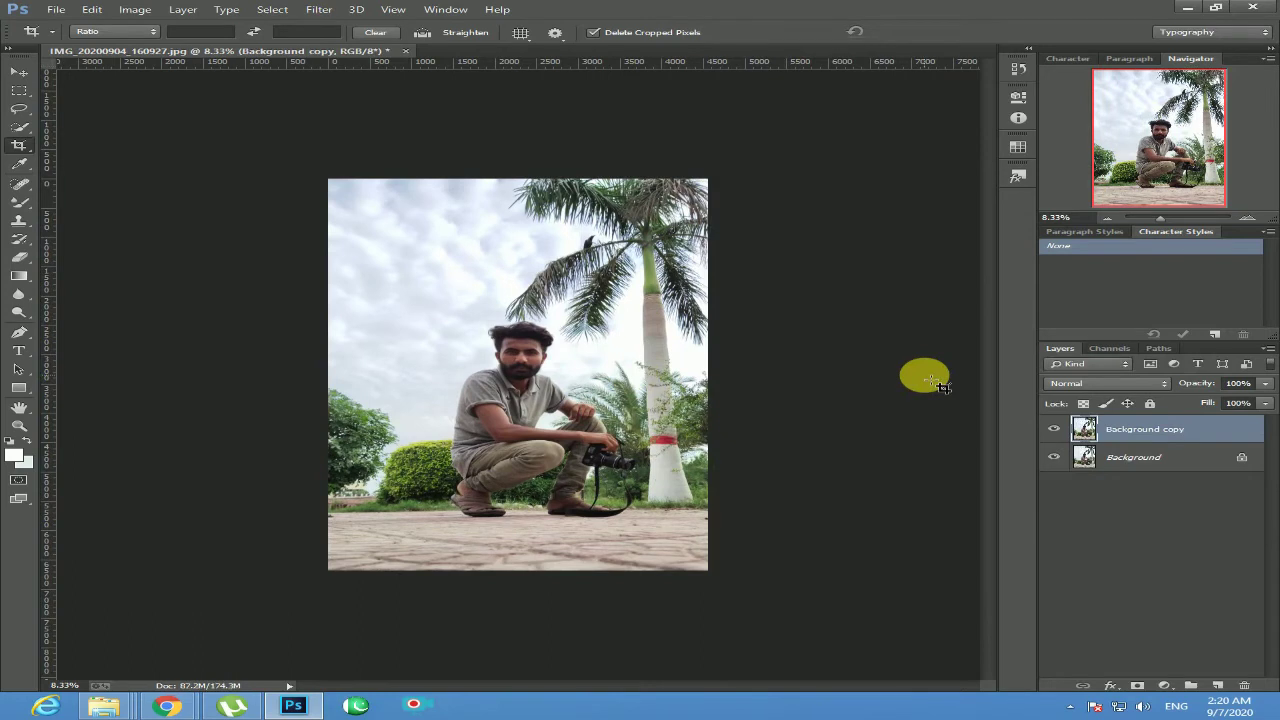
# Flatten the cropped image and duplicate the resulting Background layer.
pyautogui.rightClick(1150, 457)
pyautogui.click(1186, 577)
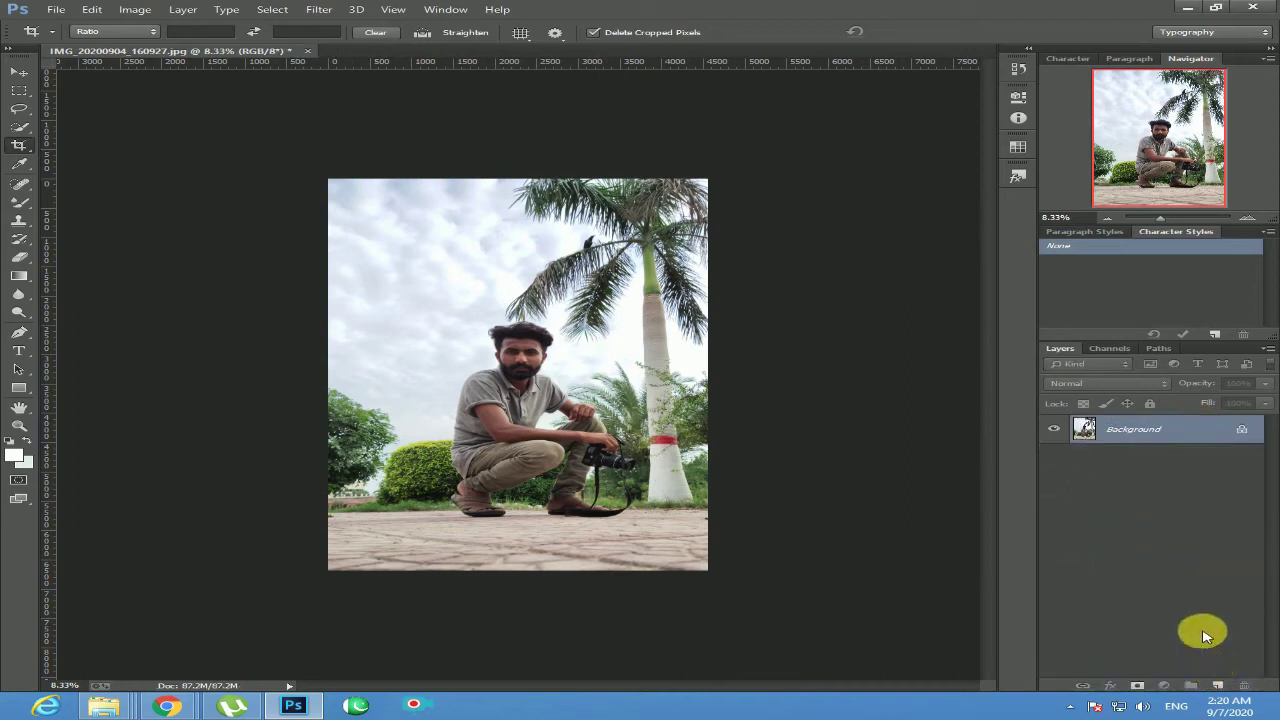
pyautogui.moveTo(1186, 434); pyautogui.dragTo(1232, 688)
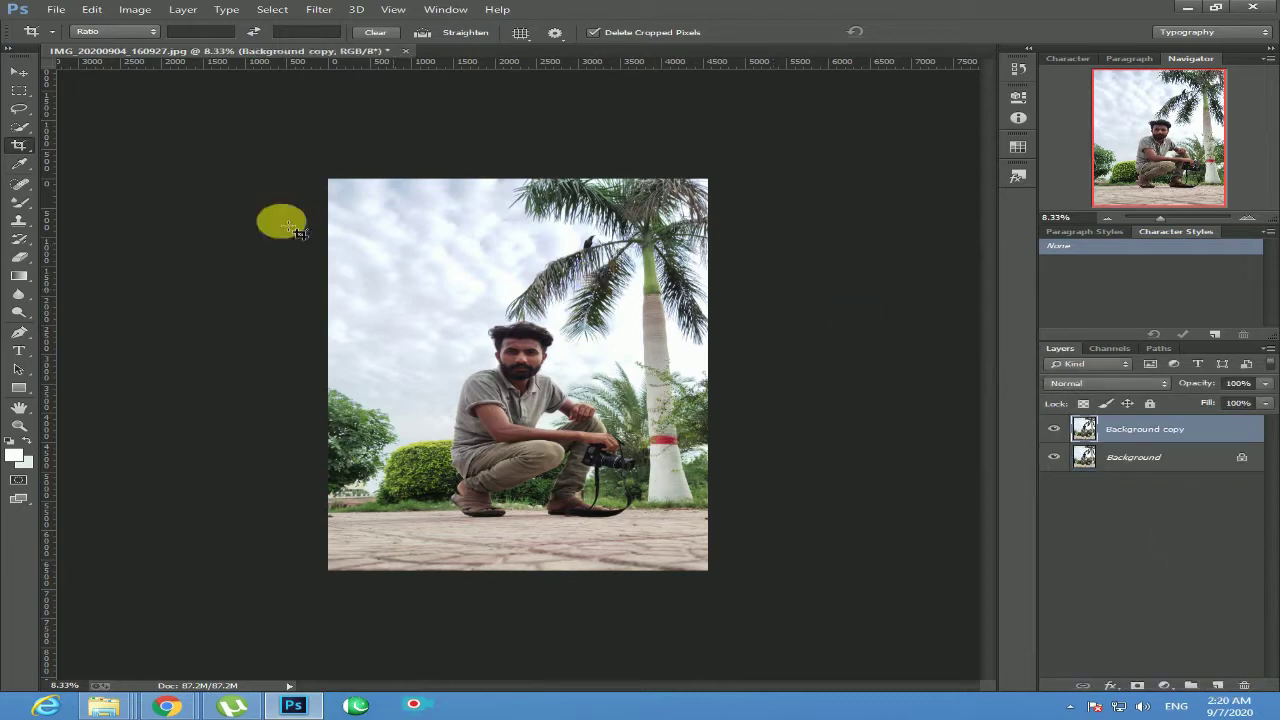
# Apply a High Pass filter with a 3.0 pixel radius to the Background copy layer.
pyautogui.click(19, 90)
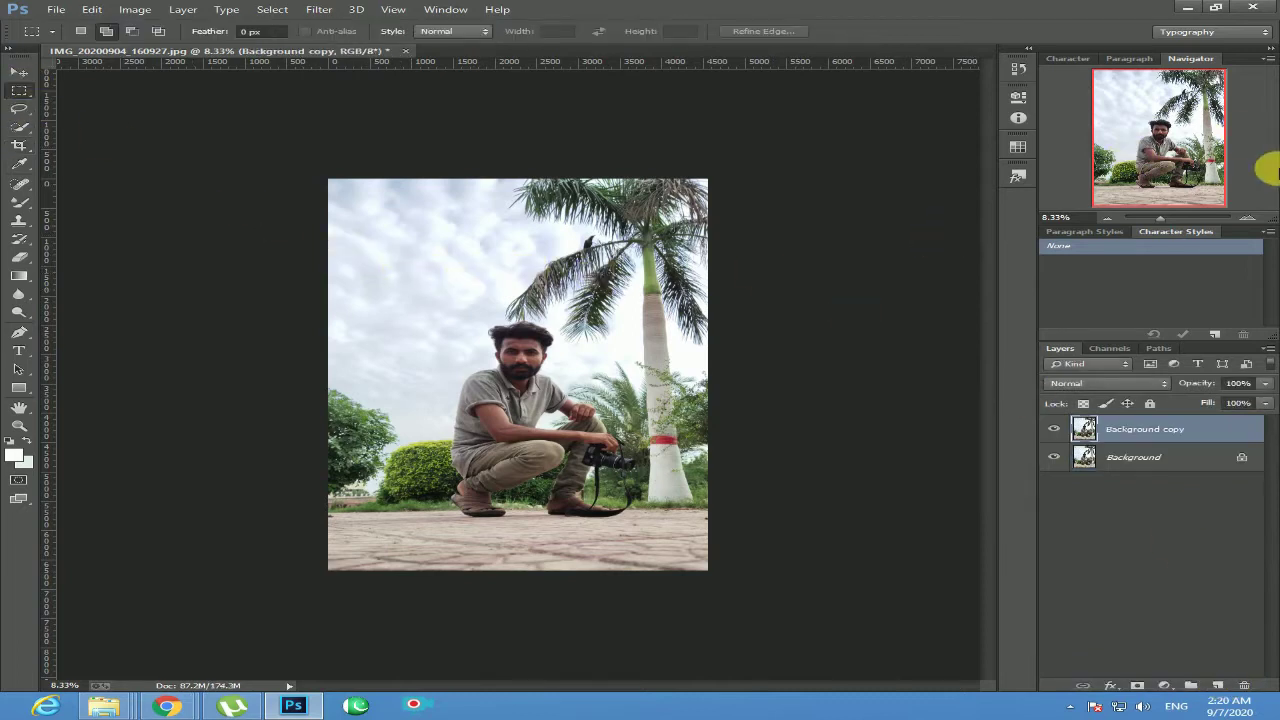
pyautogui.click(1256, 217)
pyautogui.click(1256, 217)
pyautogui.click(1256, 217)
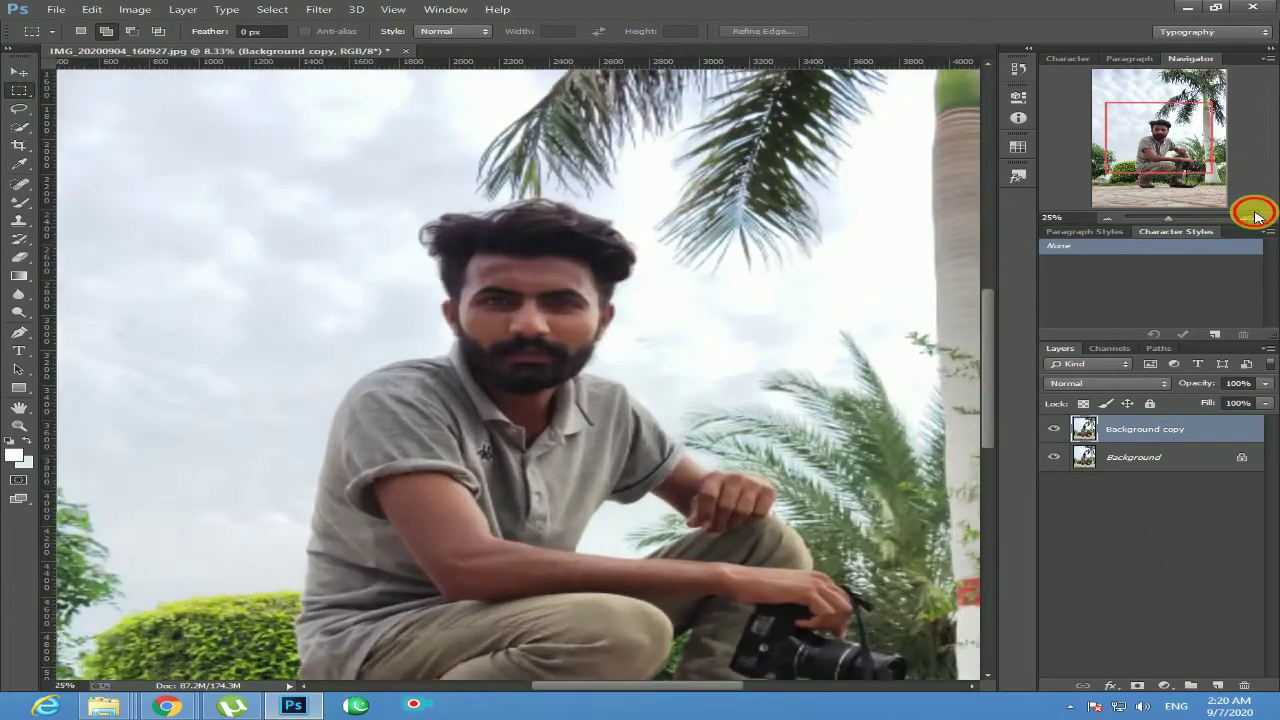
pyautogui.click(1256, 217)
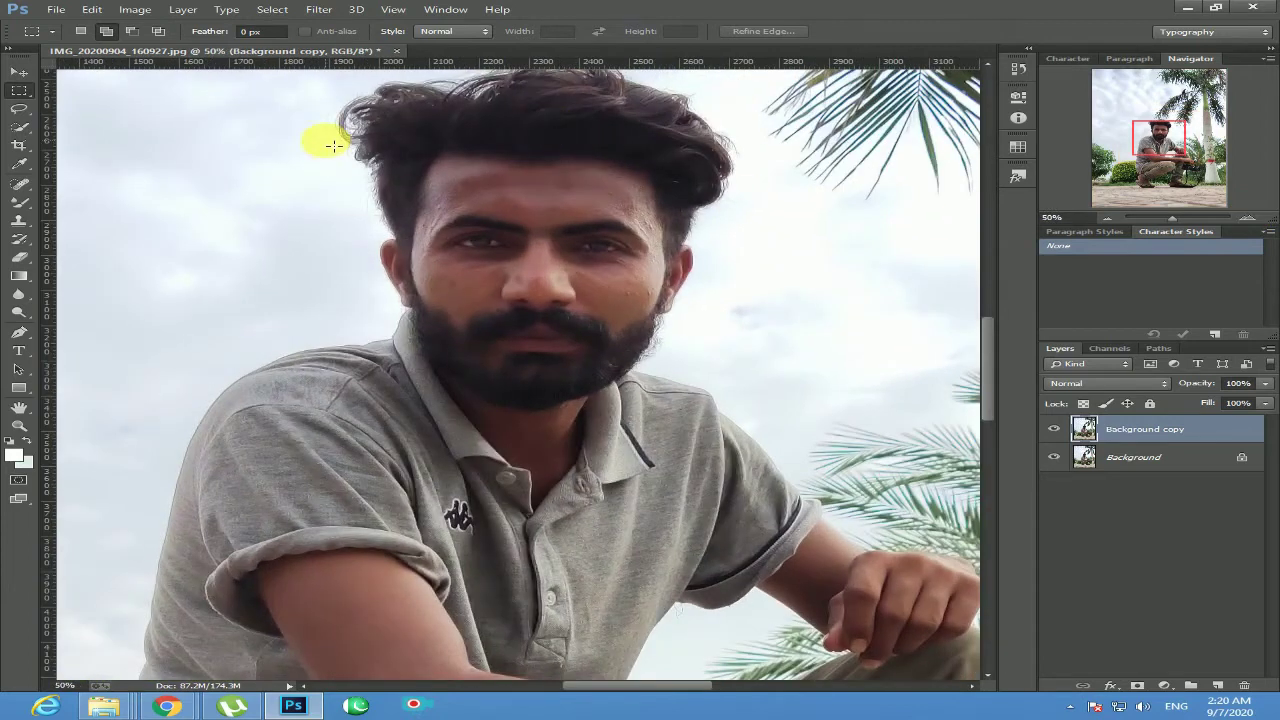
pyautogui.click(321, 9)
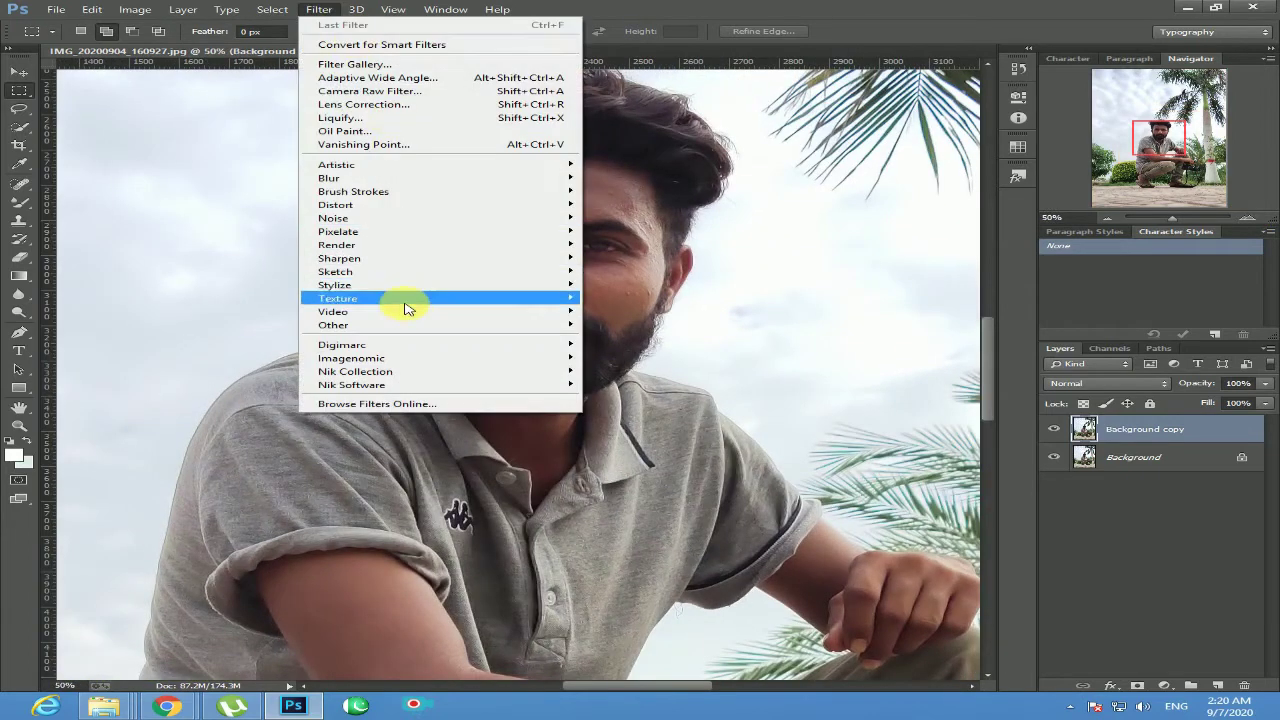
pyautogui.moveTo(406, 326)
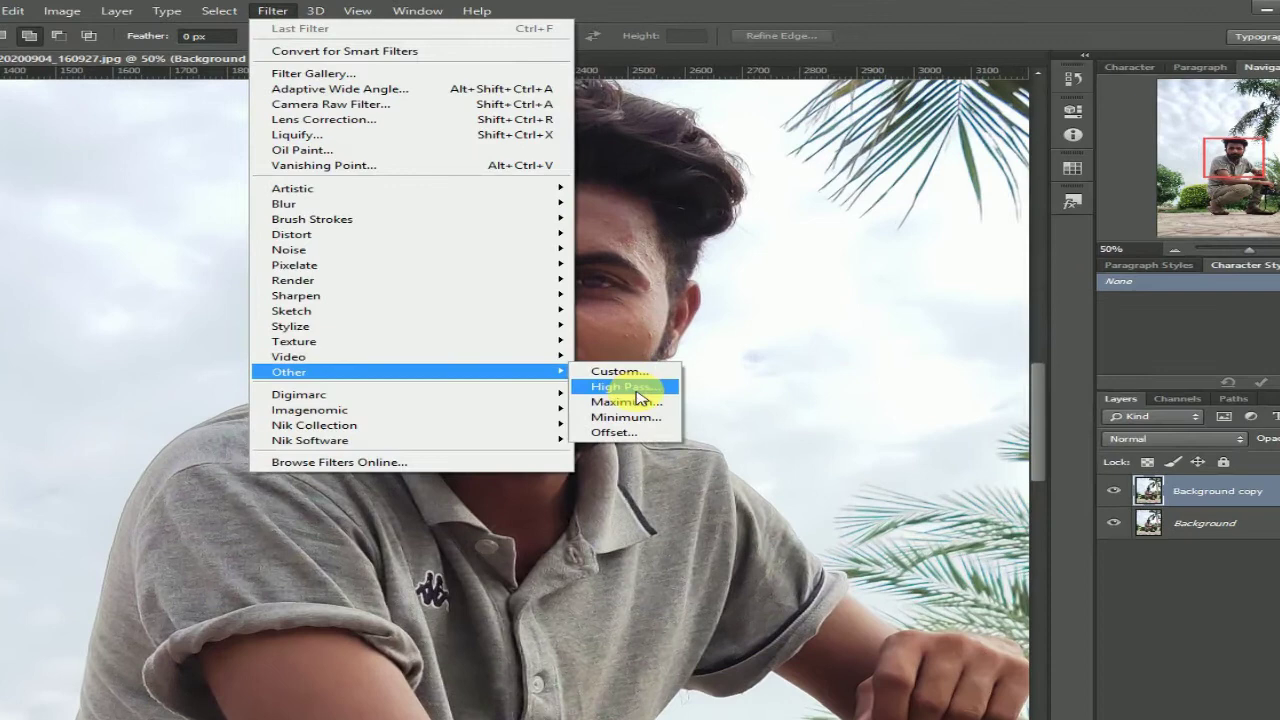
pyautogui.click(645, 337)
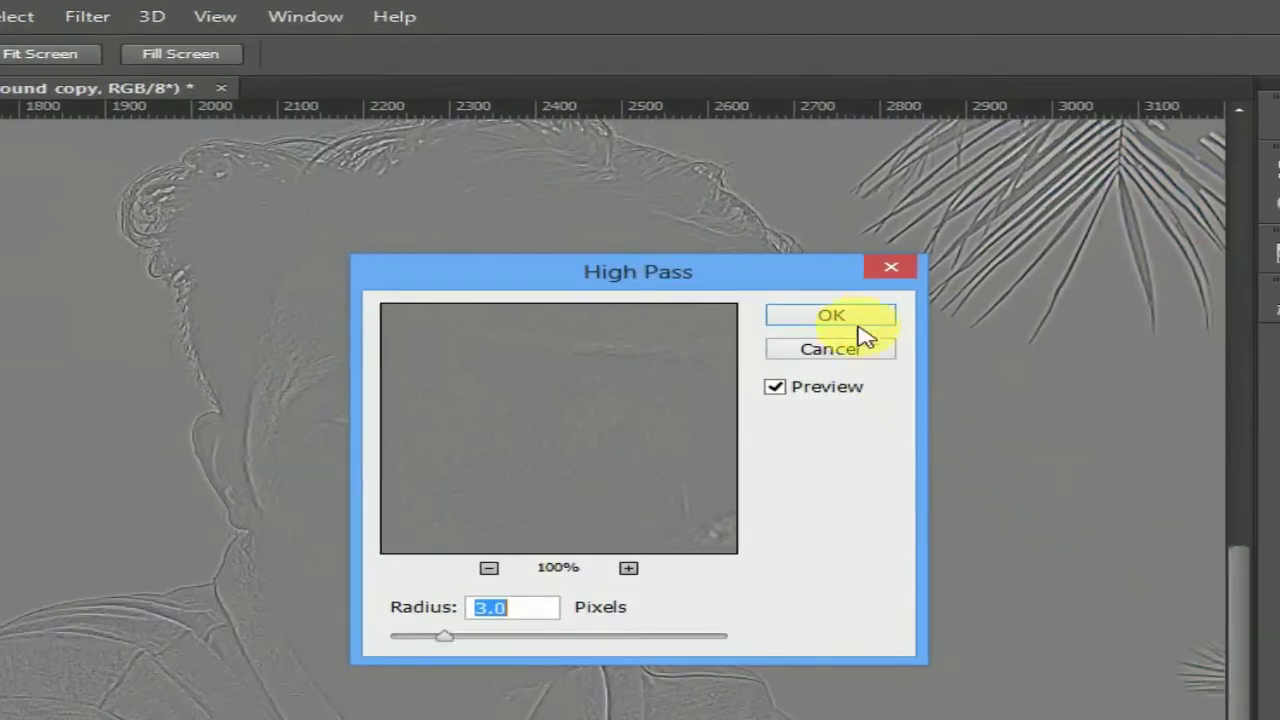
pyautogui.click(858, 325)
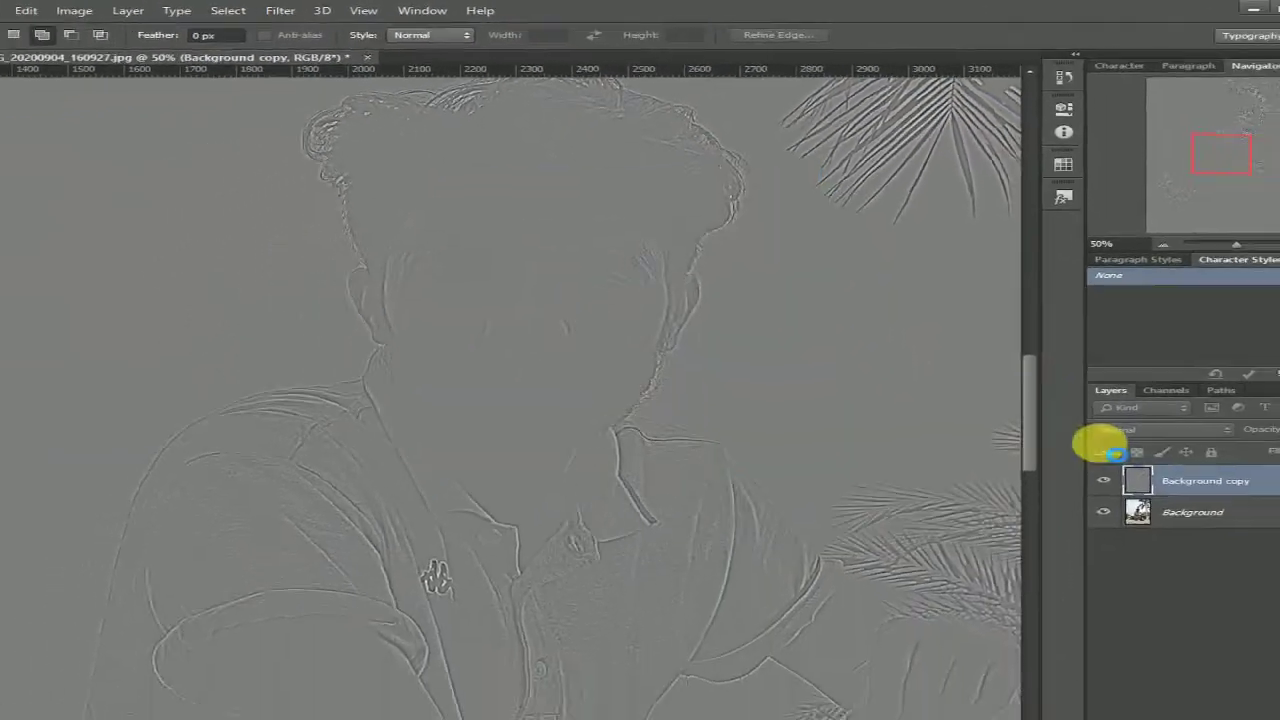
# Set the High Pass layer's blend mode to Soft Light and check the sharpening by toggling its visibility.
pyautogui.click(1093, 383)
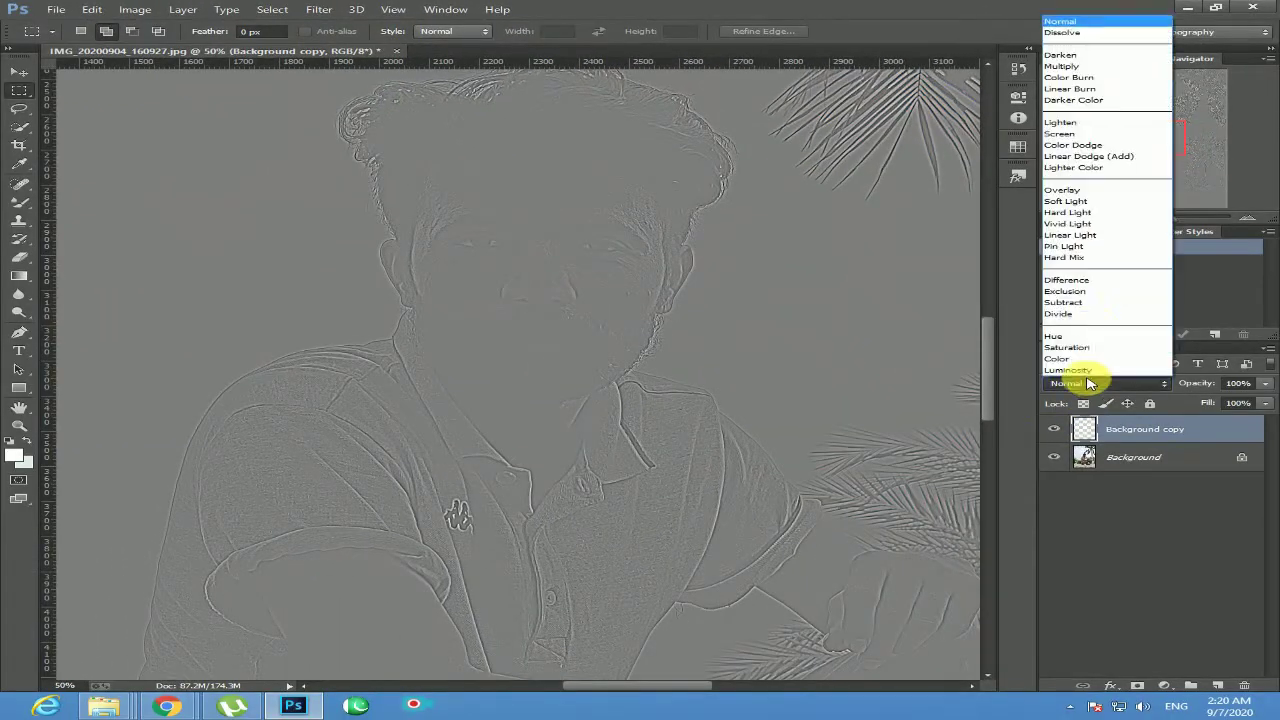
pyautogui.click(1083, 205)
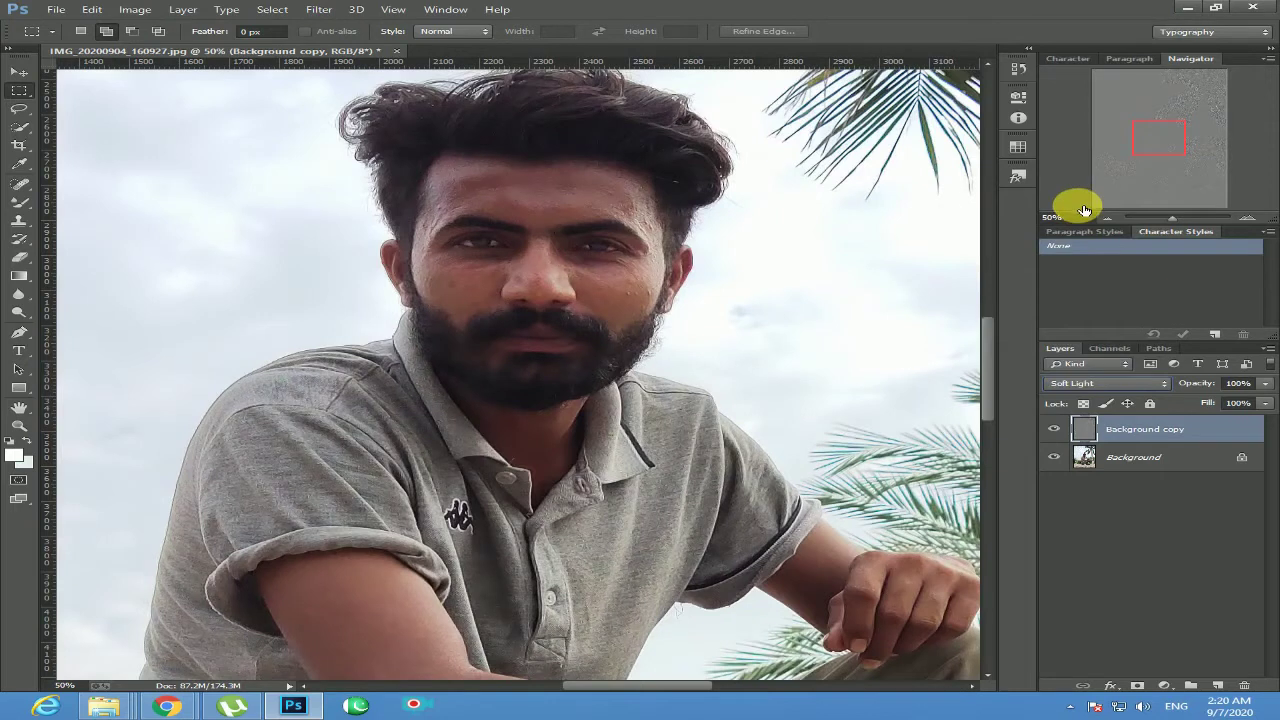
pyautogui.click(1055, 432)
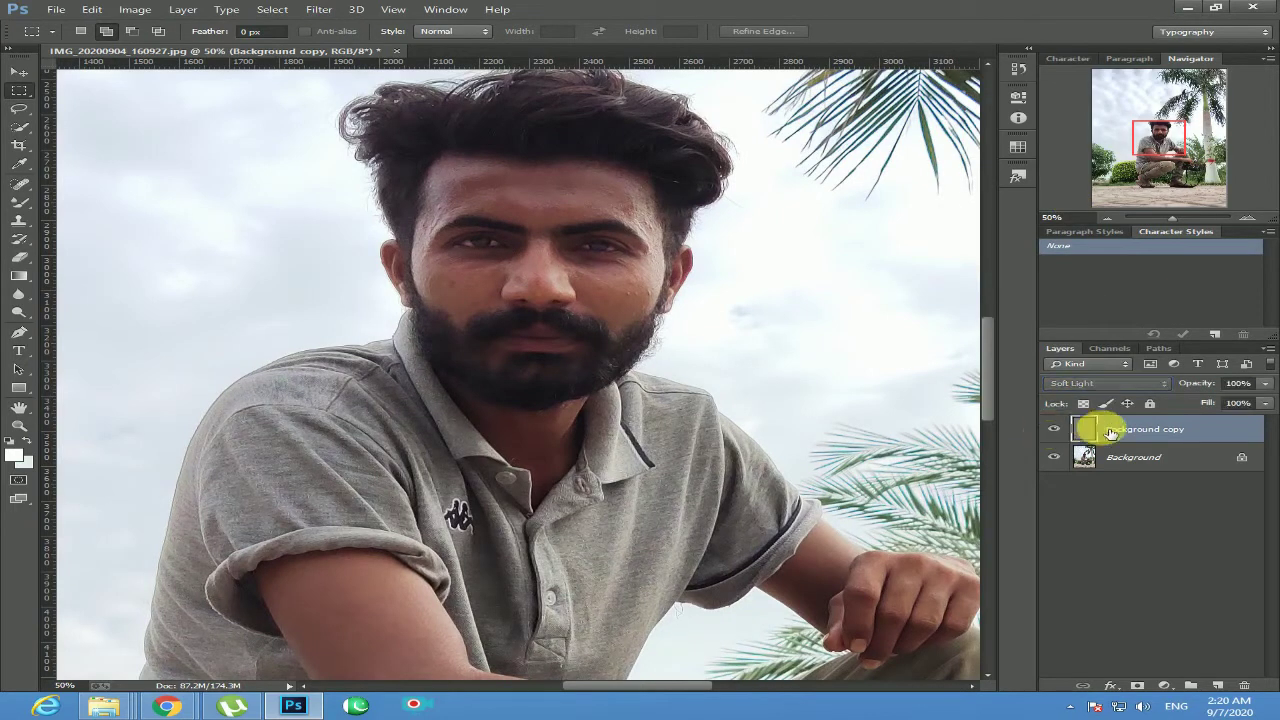
# Flatten the sharpened image and make a new copy of the Background layer.
pyautogui.click(1128, 457)
pyautogui.rightClick(1130, 460)
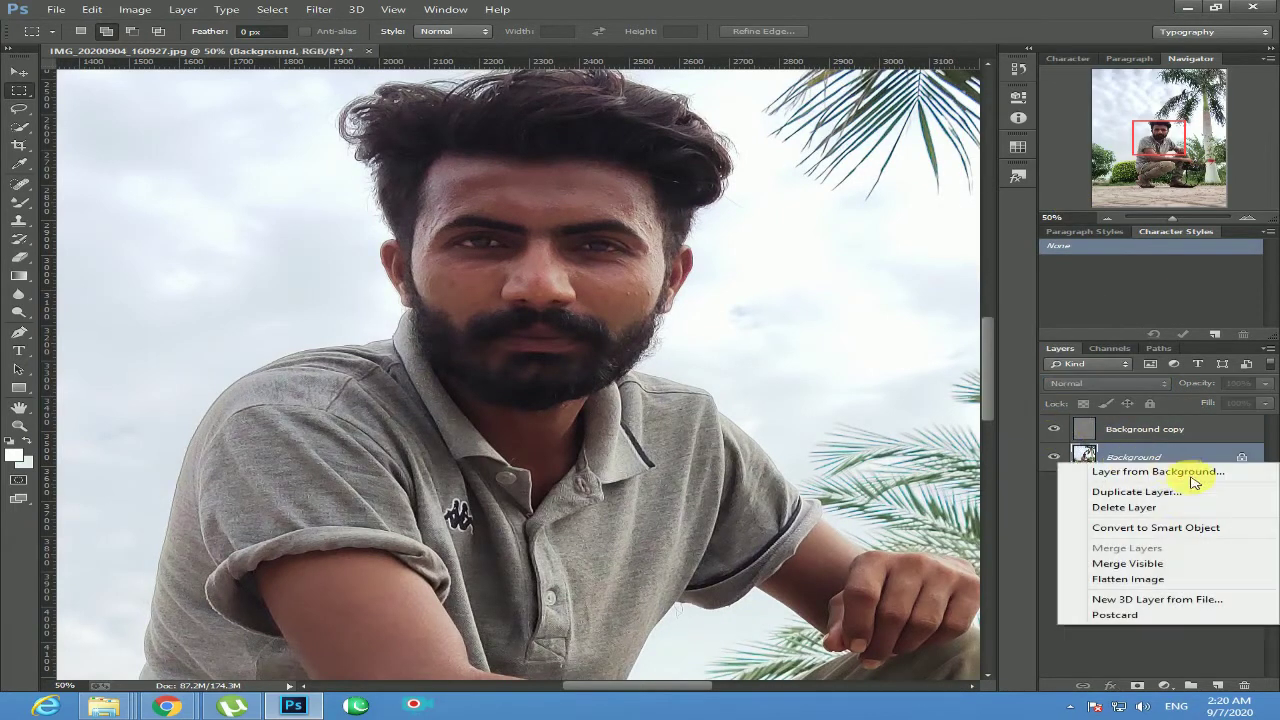
pyautogui.click(1130, 581)
pyautogui.moveTo(1187, 434); pyautogui.dragTo(1217, 685)
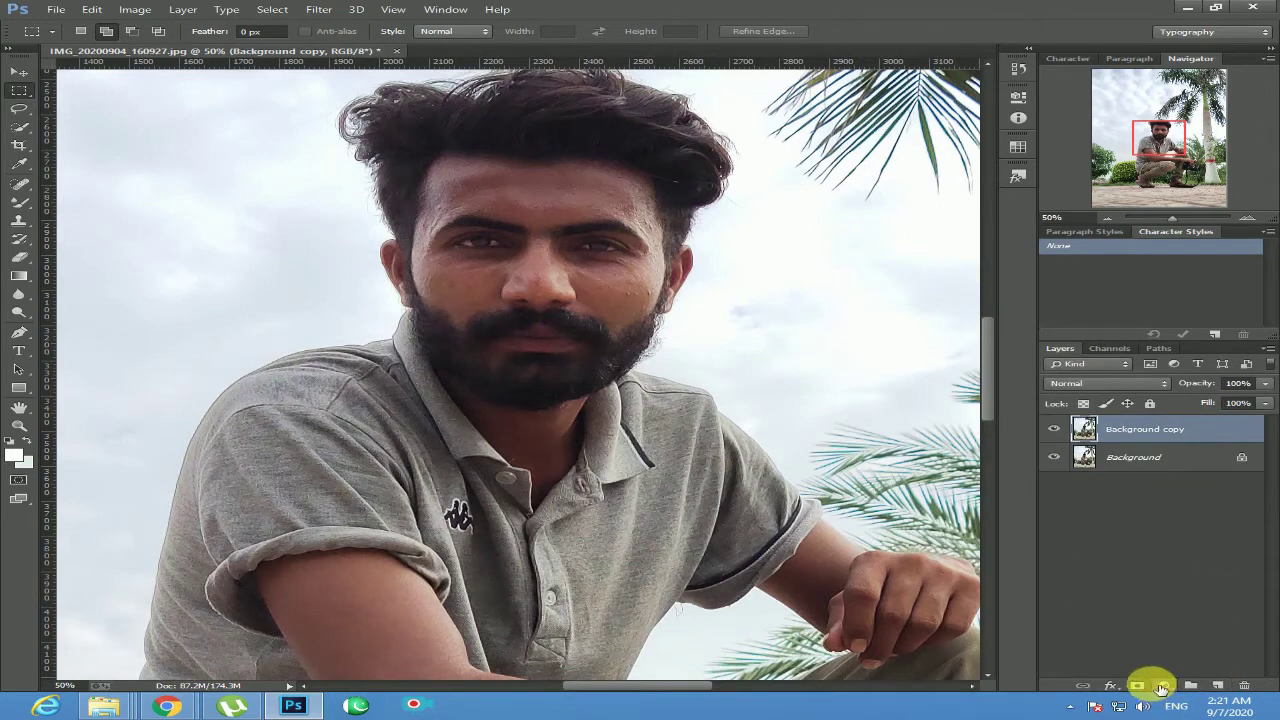
# In the Camera Raw filter on the copy, set Exposure -0.35, Contrast -43, Highlights -51, Shadows +18 and Whites -31.
pyautogui.click(315, 12)
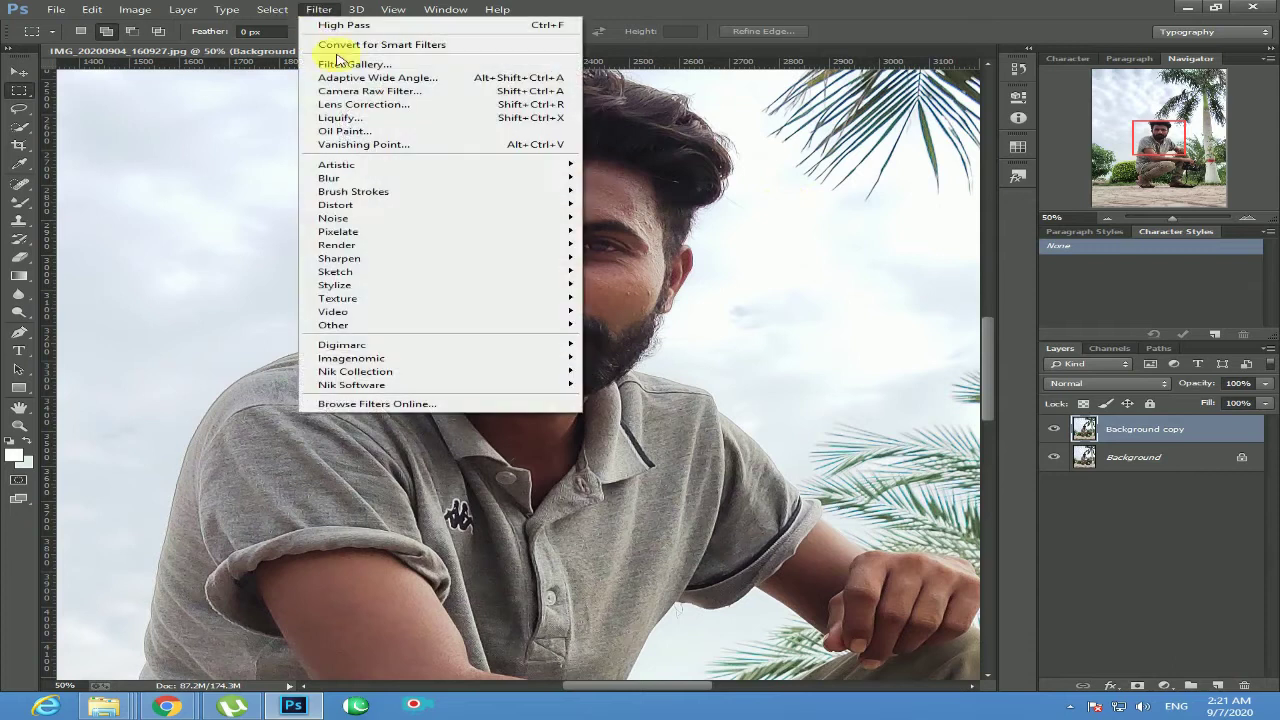
pyautogui.click(415, 104)
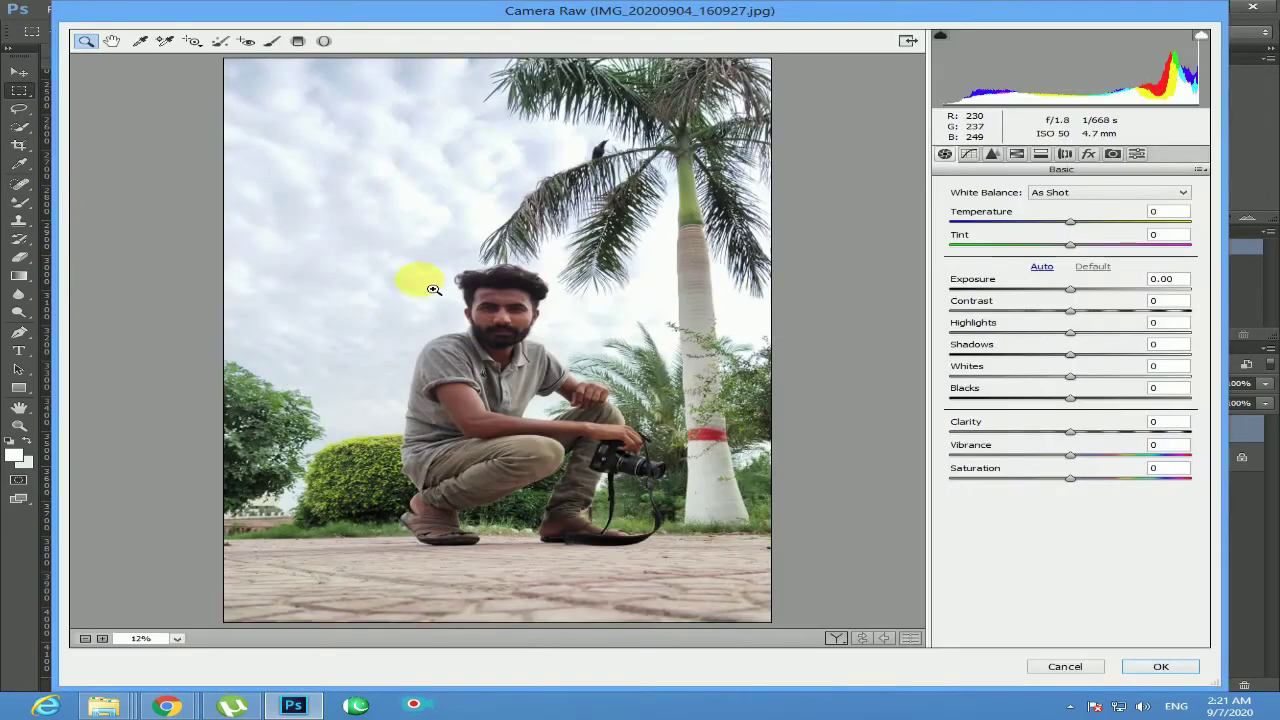
pyautogui.moveTo(420, 275); pyautogui.dragTo(662, 420)
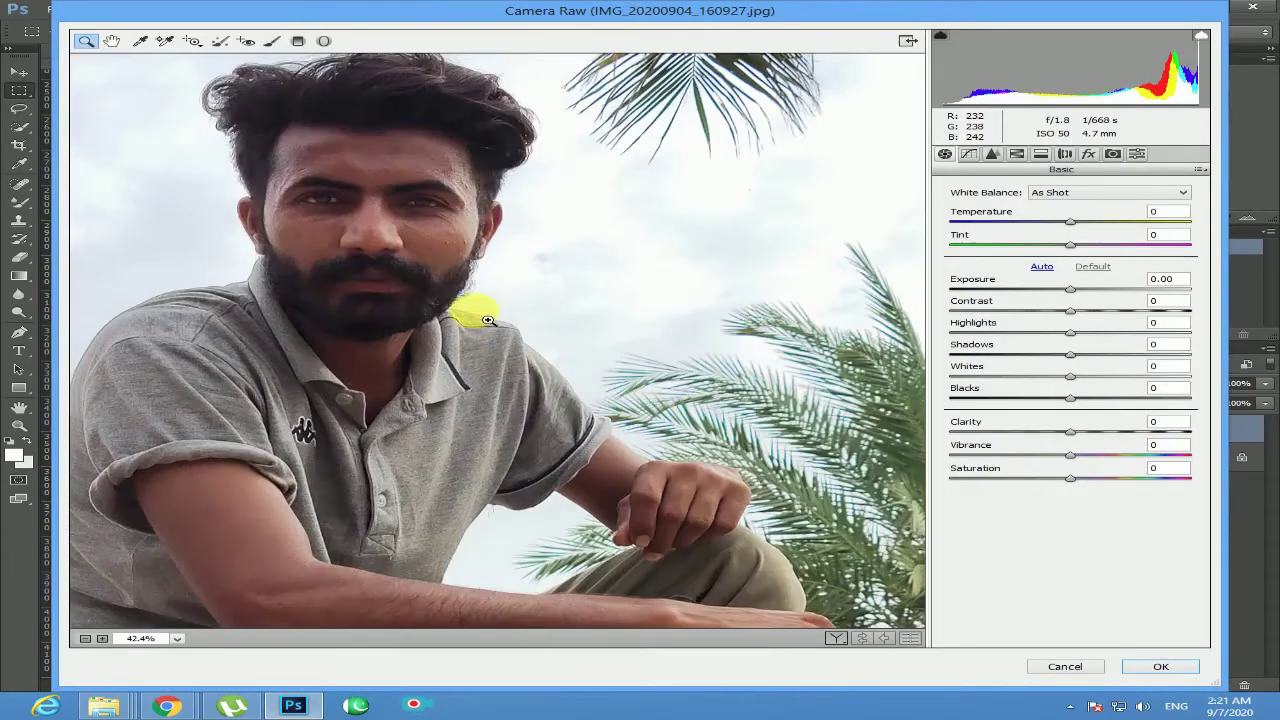
pyautogui.hotkey('ctrl', '0')
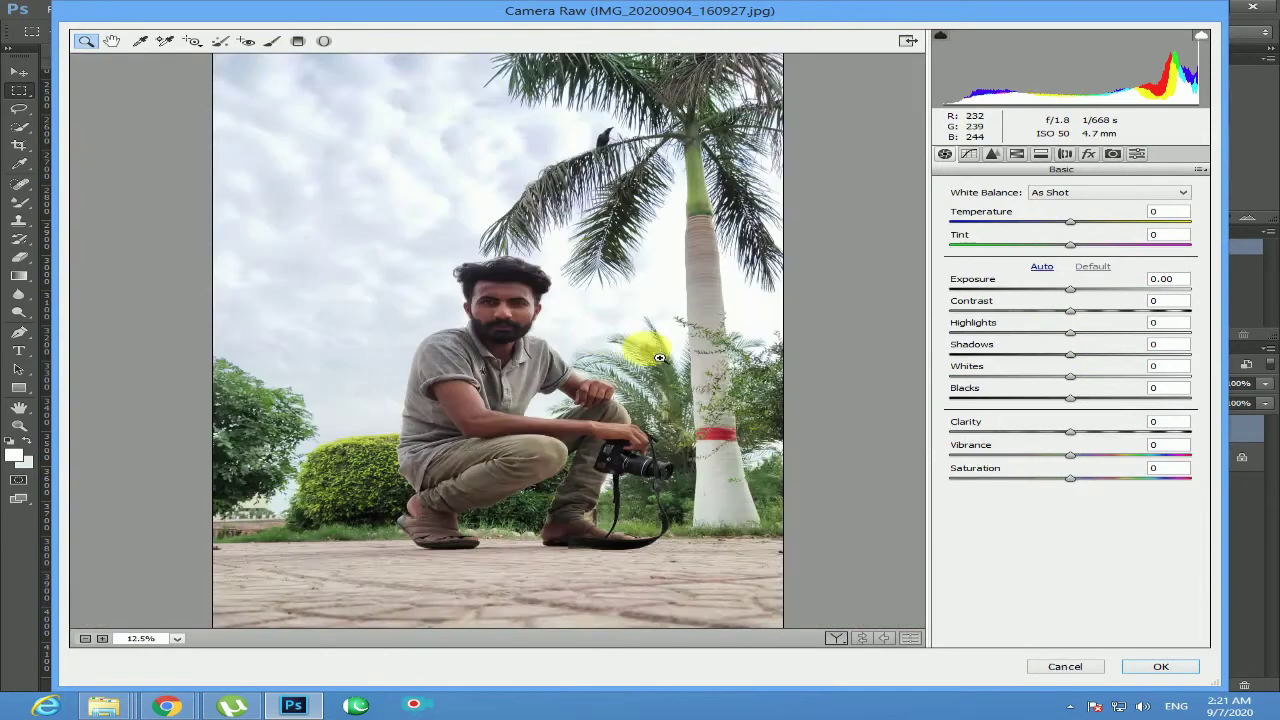
pyautogui.moveTo(1070, 376); pyautogui.dragTo(1033, 377)
pyautogui.moveTo(1158, 355); pyautogui.dragTo(1011, 348)
pyautogui.moveTo(1070, 312)
pyautogui.mouseDown()
pyautogui.moveTo(997, 315)
pyautogui.moveTo(1019, 321)
pyautogui.moveTo(1098, 292)
pyautogui.moveTo(1085, 295)
pyautogui.mouseUp()
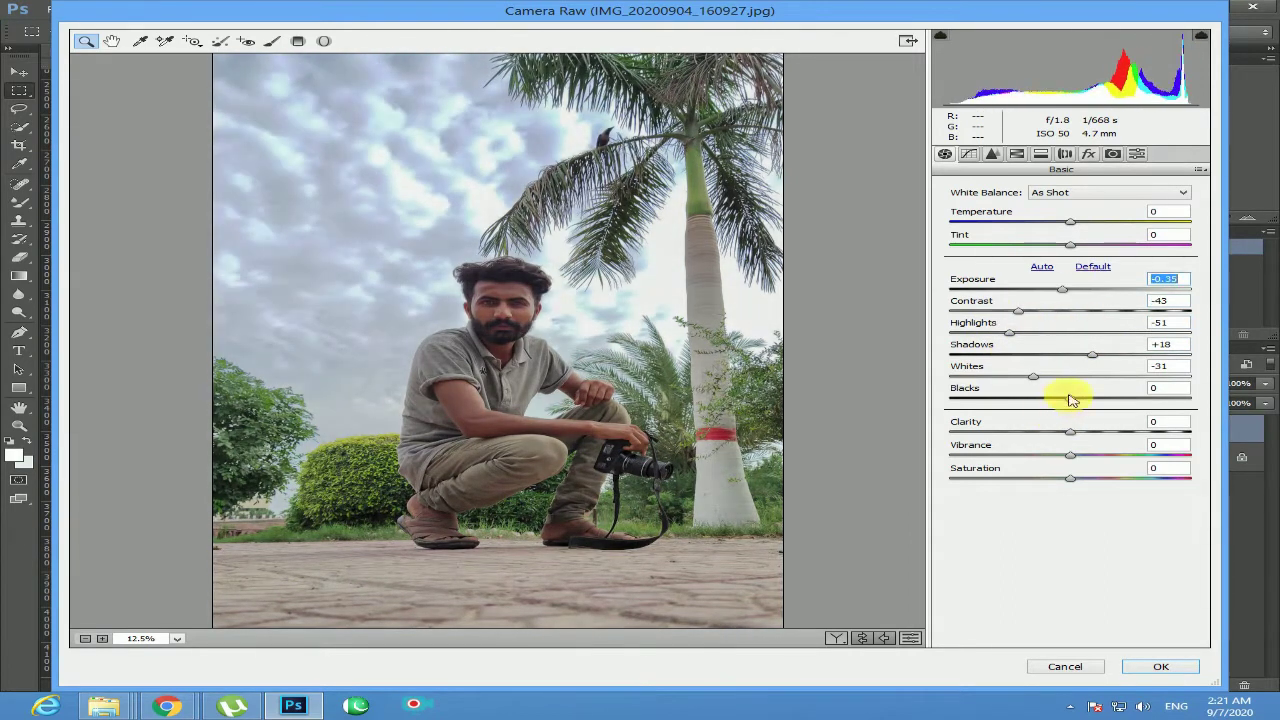
# Apply the Camera Raw filter with Blacks +11 and Clarity +12, and compare the edited layer with the original.
pyautogui.moveTo(1070, 398); pyautogui.dragTo(1127, 399)
pyautogui.moveTo(1070, 431); pyautogui.dragTo(1108, 433)
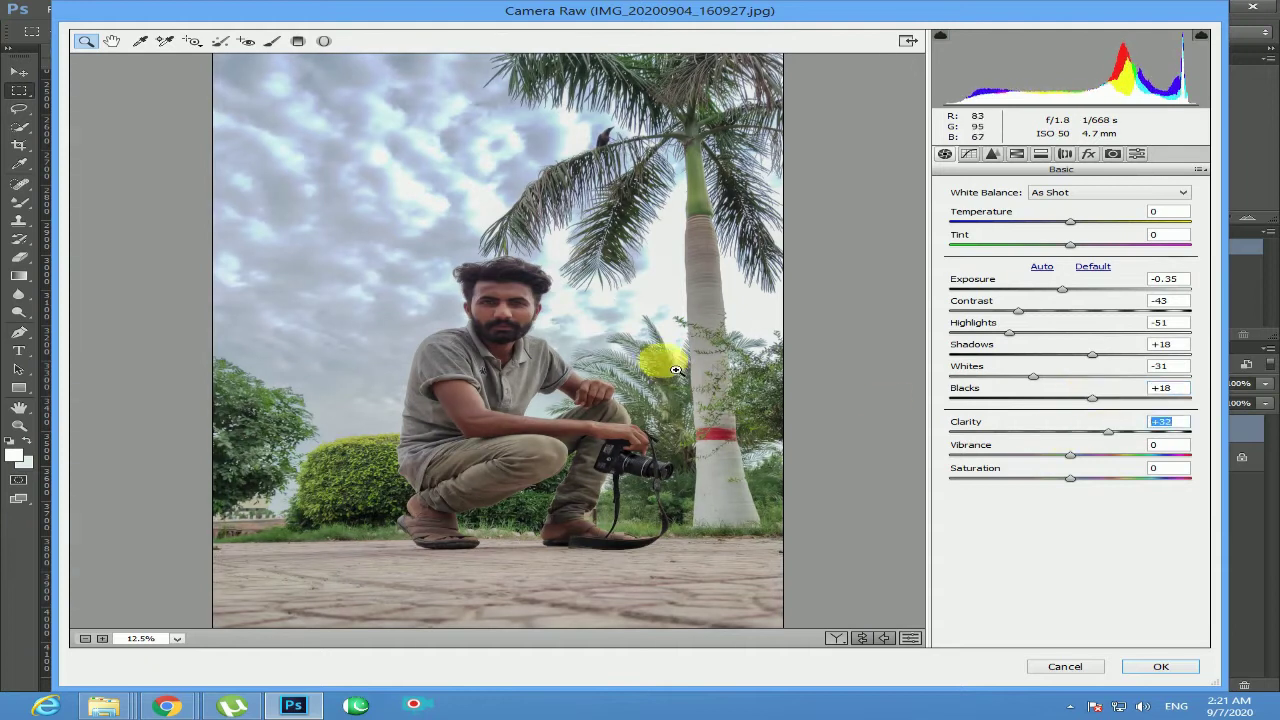
pyautogui.click(540, 324)
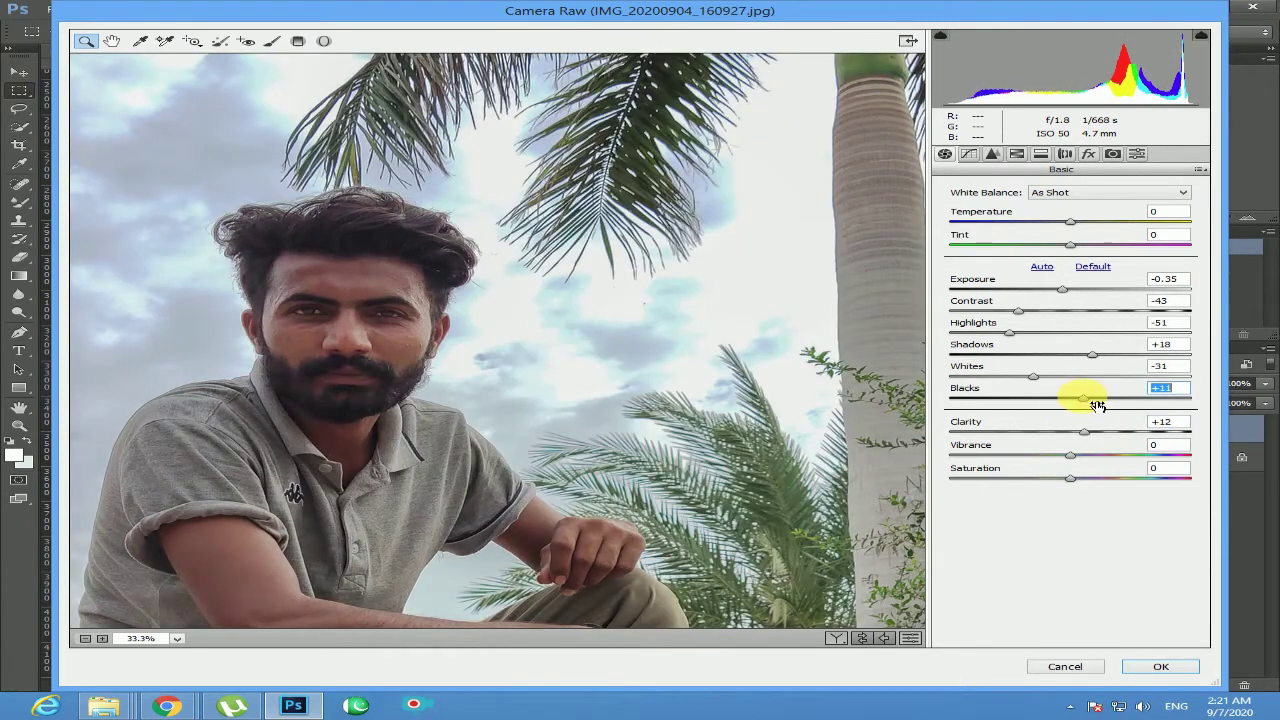
pyautogui.click(1158, 667)
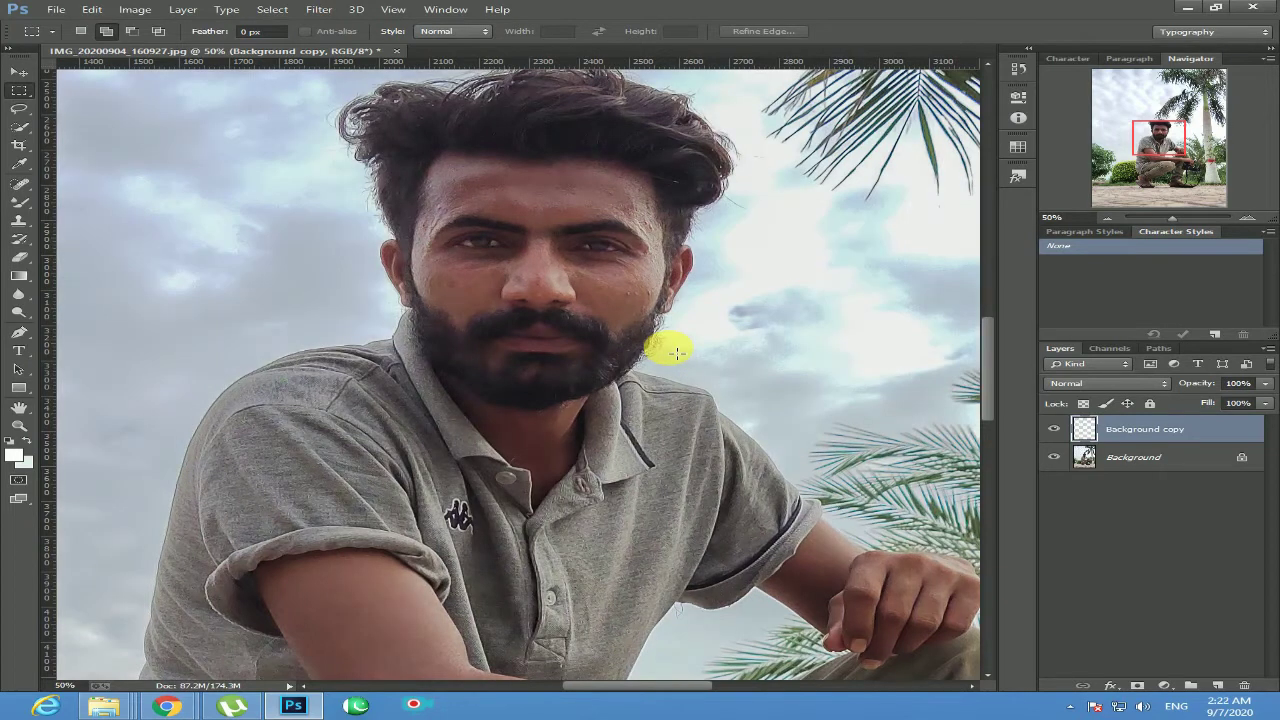
pyautogui.click(1056, 432)
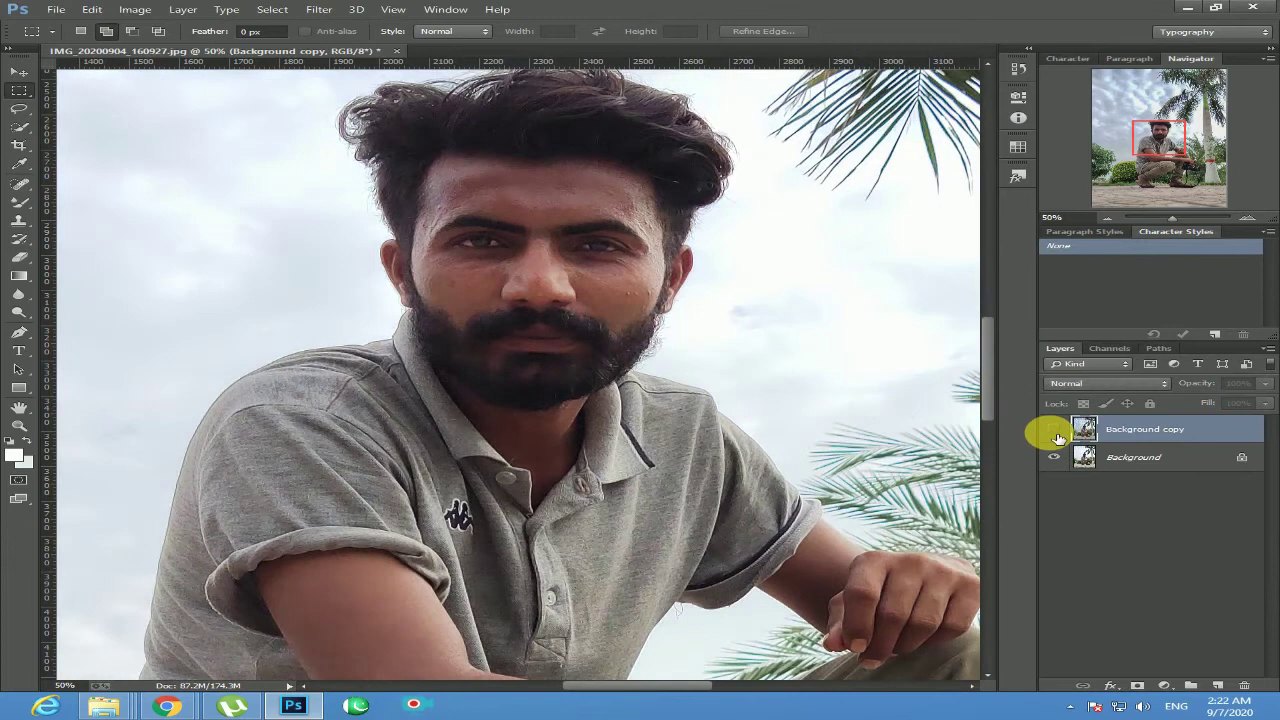
pyautogui.click(1055, 432)
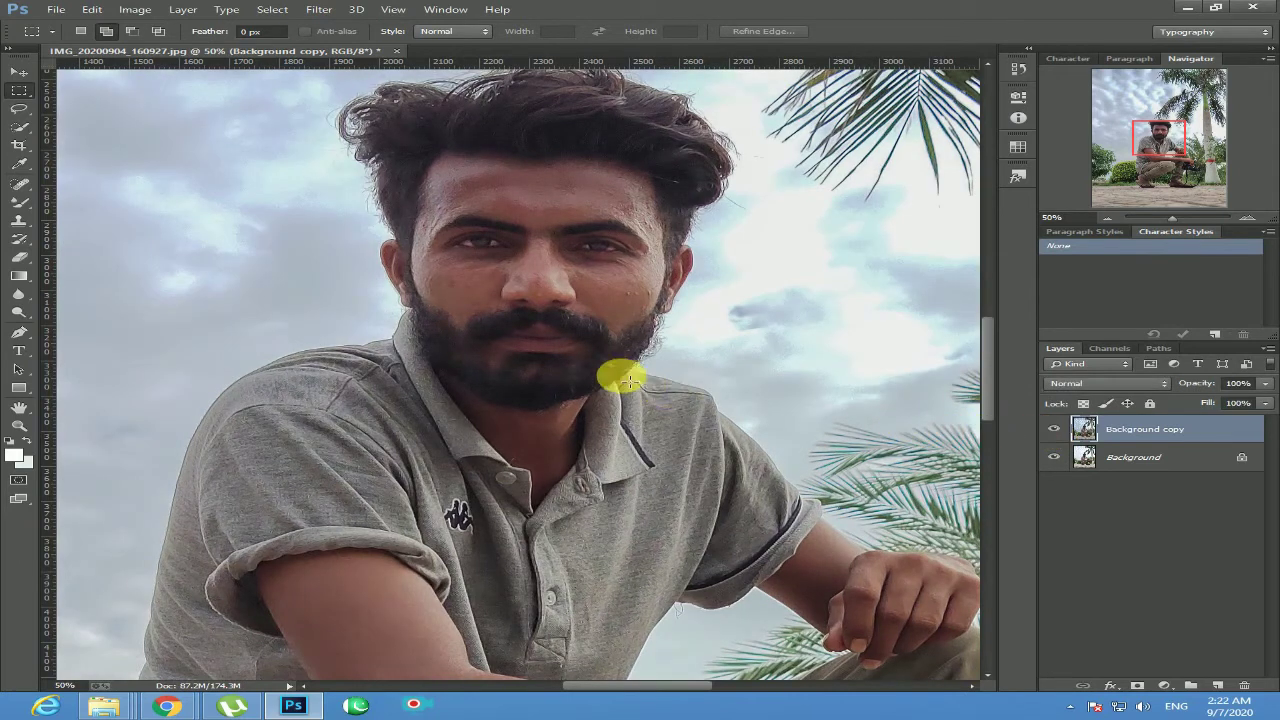
# Select the man's head, torso, arms and hands with overlapping rectangular marquees added together.
pyautogui.click(1107, 218)
pyautogui.click(1107, 218)
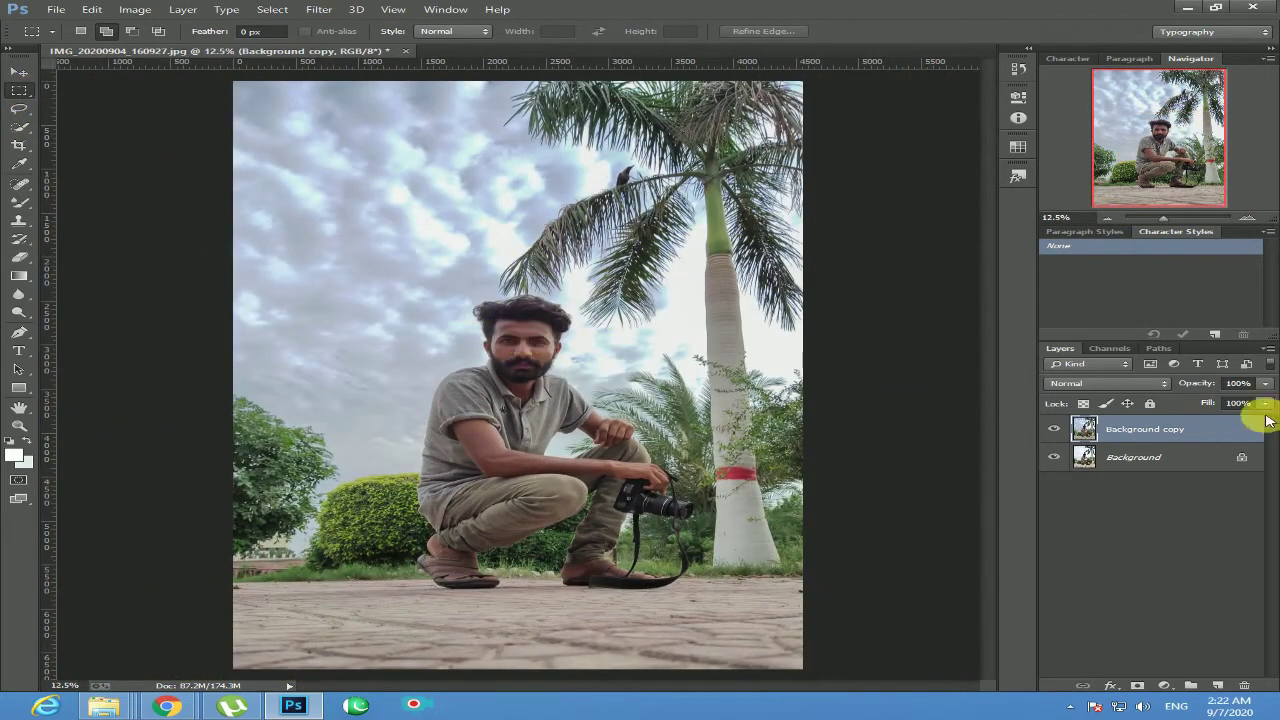
pyautogui.click(1246, 219)
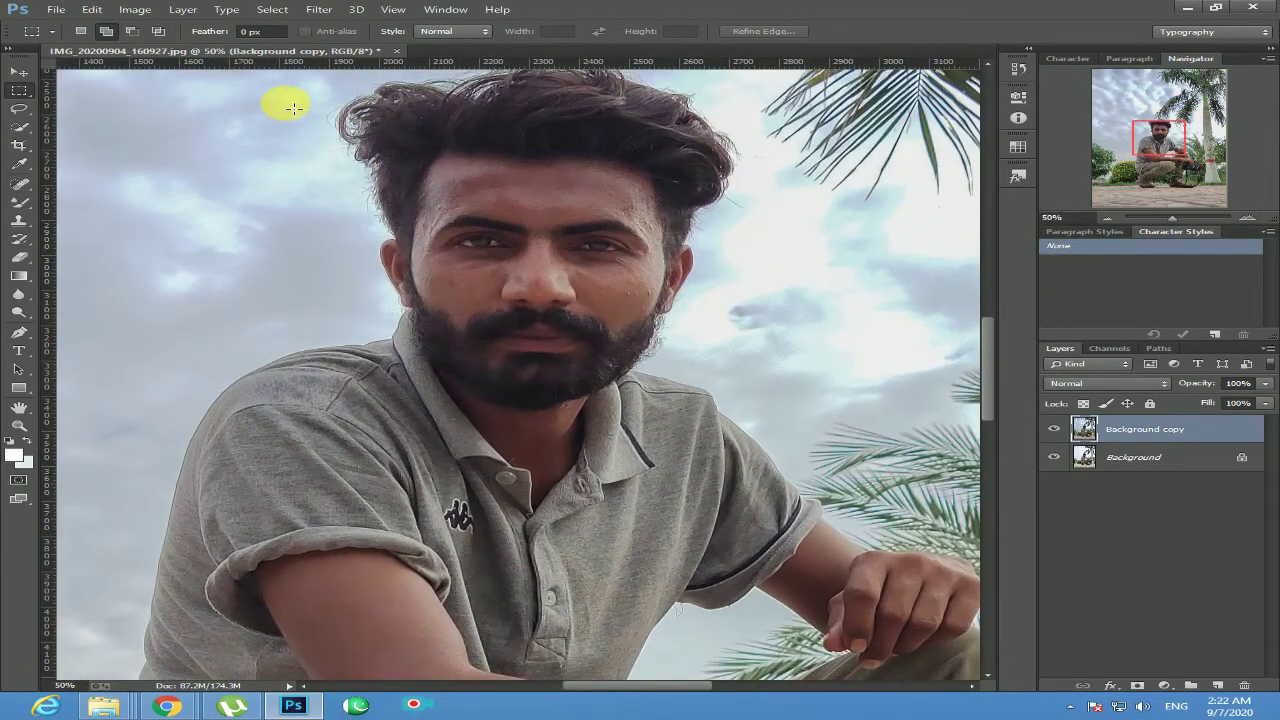
pyautogui.moveTo(276, 101); pyautogui.dragTo(736, 530)
pyautogui.scroll(-3, 620, 494)
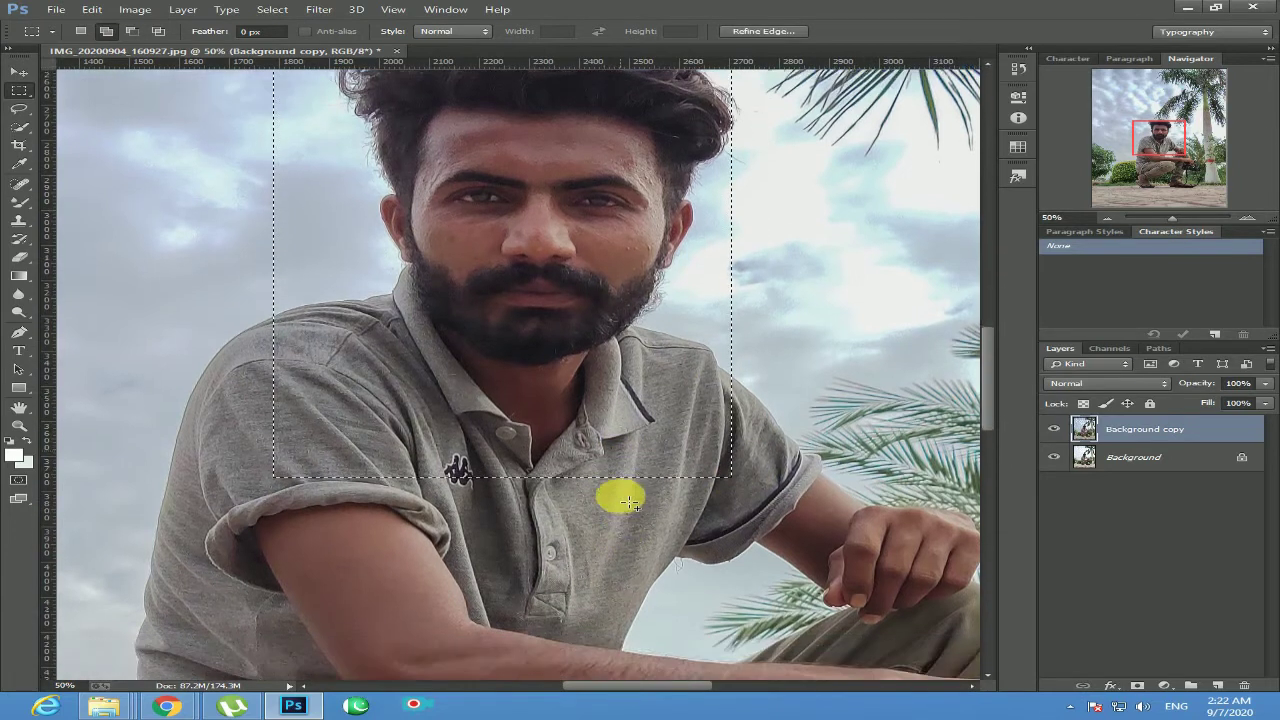
pyautogui.moveTo(700, 365); pyautogui.dragTo(962, 591)
pyautogui.scroll(-5, 586, 391)
pyautogui.hscroll(-2, 586, 391)
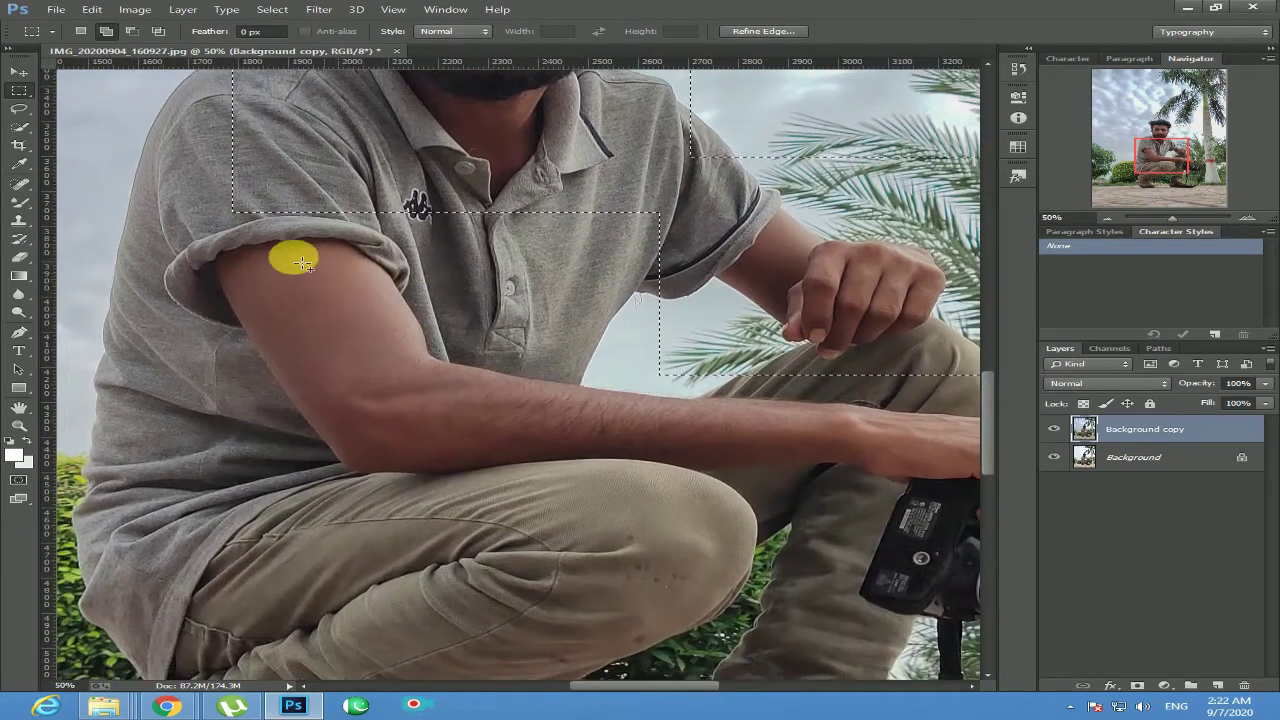
pyautogui.moveTo(118, 180); pyautogui.dragTo(925, 568)
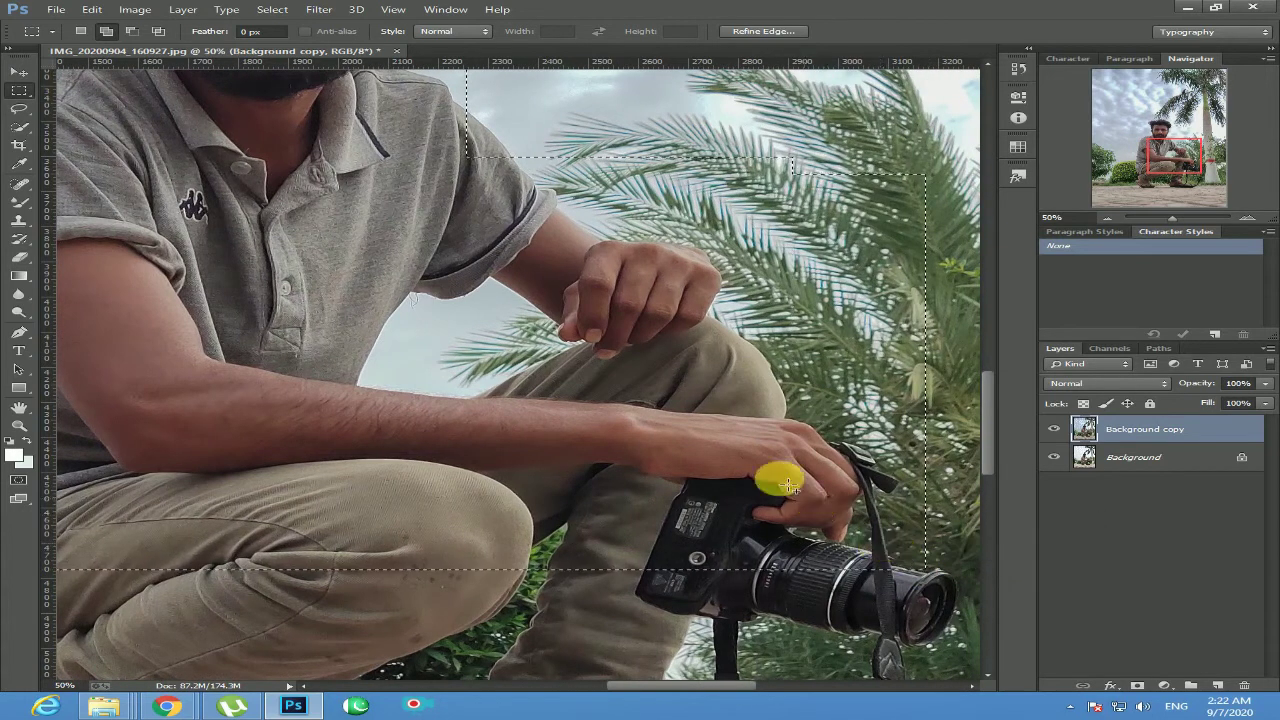
# Add rectangular marquee areas around both of the man's lower legs and feet to the selection.
pyautogui.scroll(-5, 663, 329)
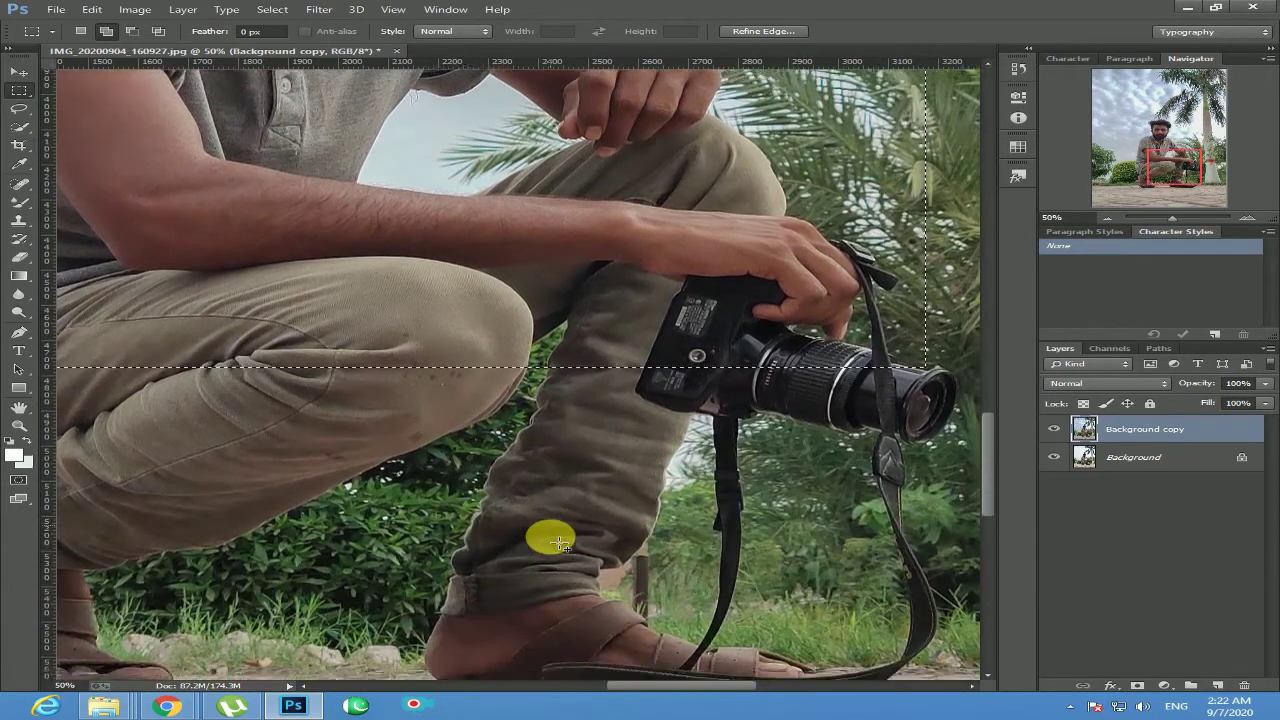
pyautogui.scroll(-1, 520, 540)
pyautogui.moveTo(365, 463); pyautogui.dragTo(875, 675)
pyautogui.moveTo(298, 616); pyautogui.dragTo(734, 606)
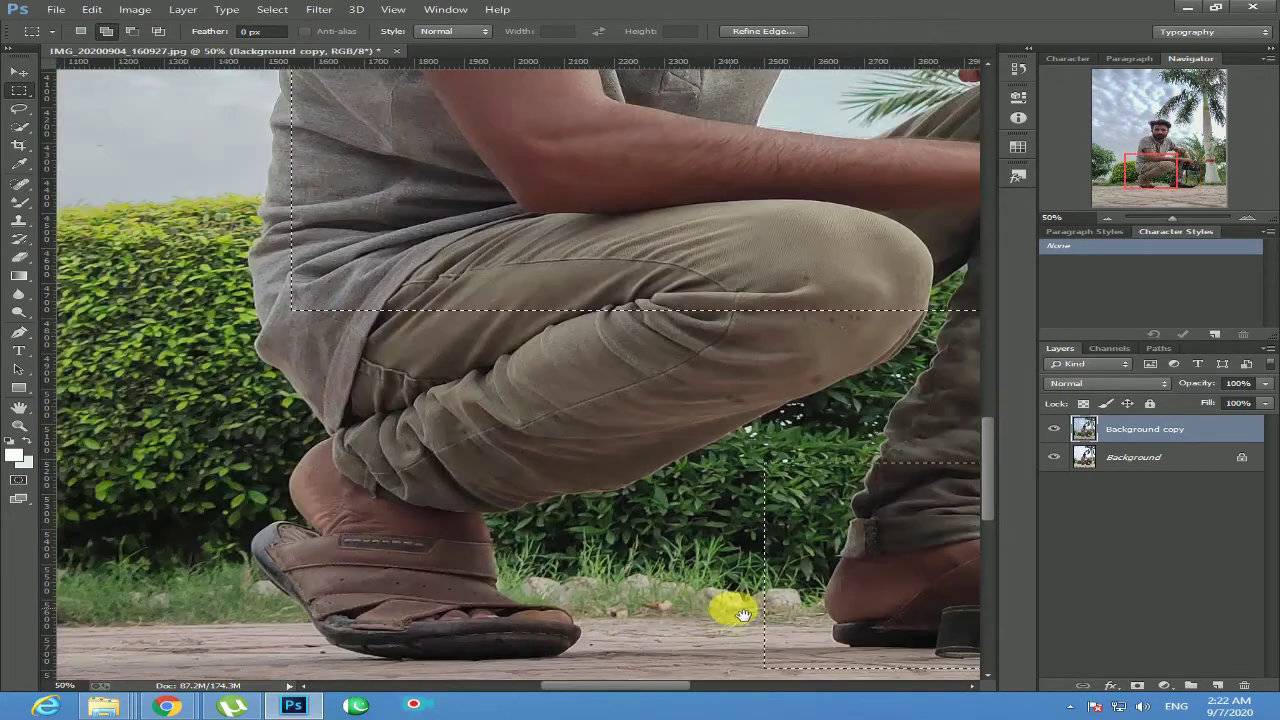
pyautogui.moveTo(261, 405); pyautogui.dragTo(663, 678)
# Feather the combined selection twice with a radius of 200 pixels.
pyautogui.rightClick(491, 505)
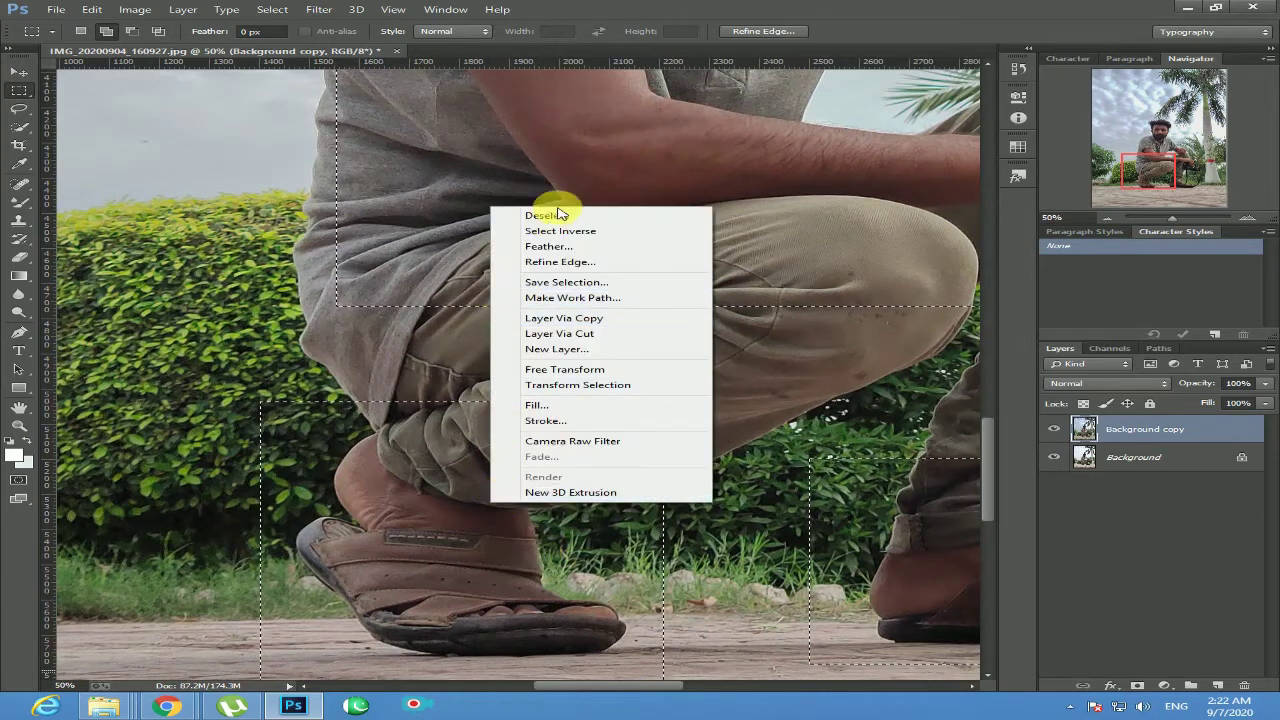
pyautogui.click(594, 246)
pyautogui.click(740, 240)
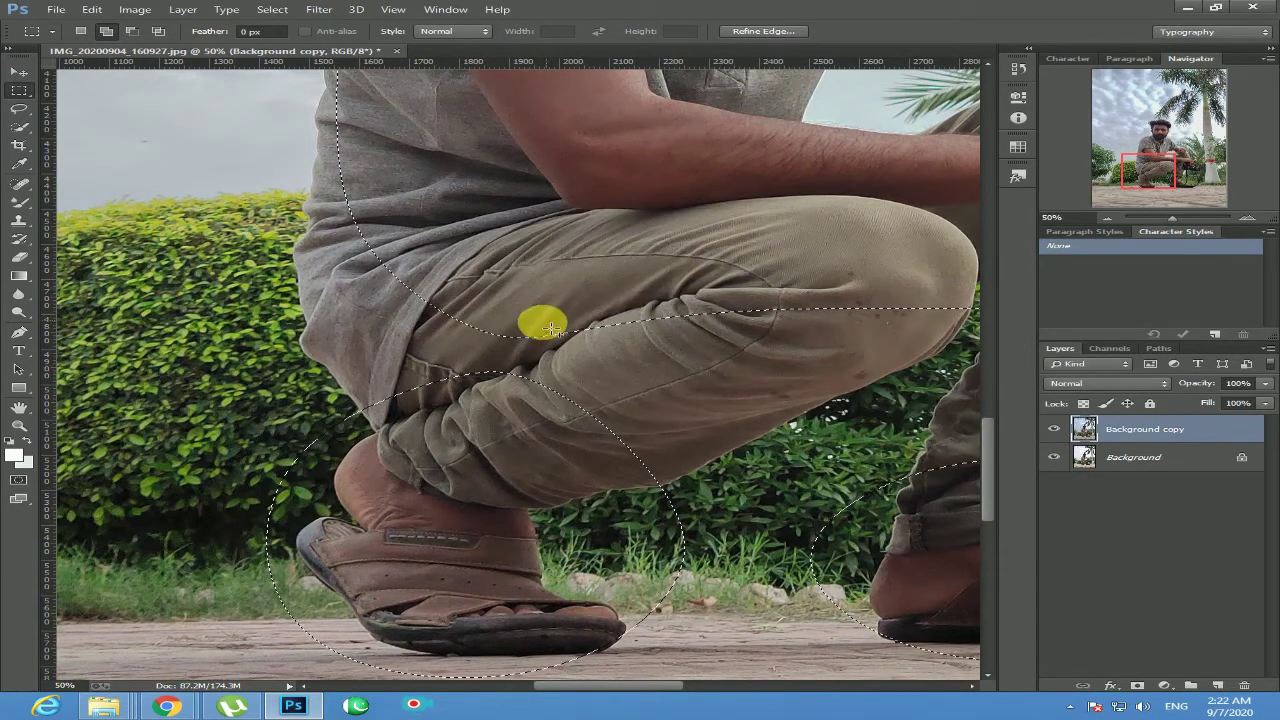
pyautogui.rightClick(554, 257)
pyautogui.click(648, 295)
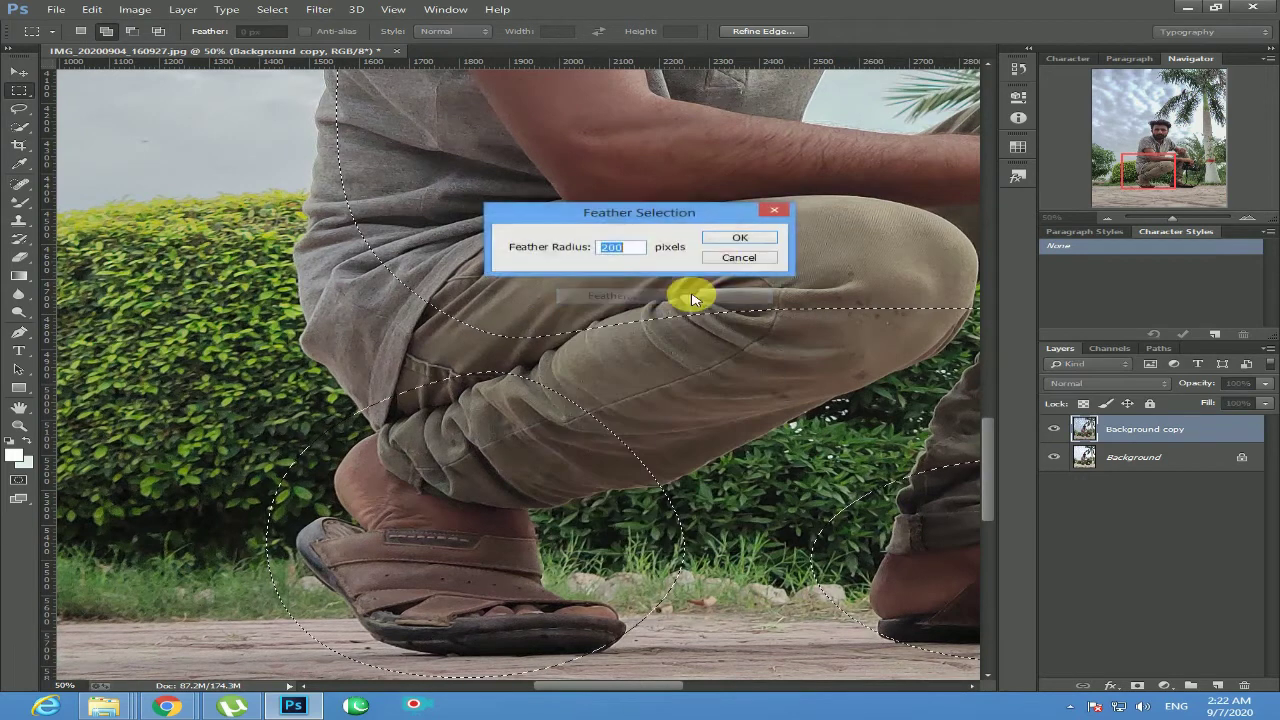
pyautogui.click(740, 238)
# Brighten the selected man with Curves by raising the RGB curve at input 89 to output 147.
pyautogui.moveTo(680, 286); pyautogui.dragTo(587, 381)
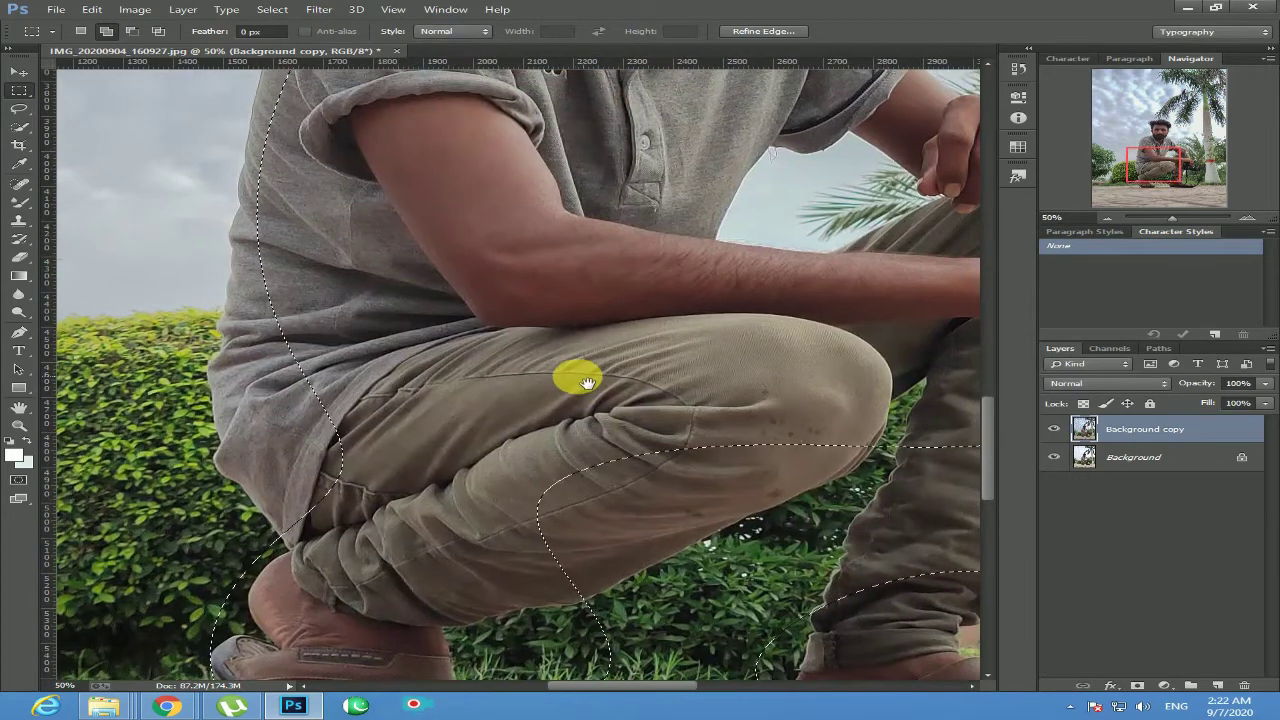
pyautogui.scroll(-2, 570, 374)
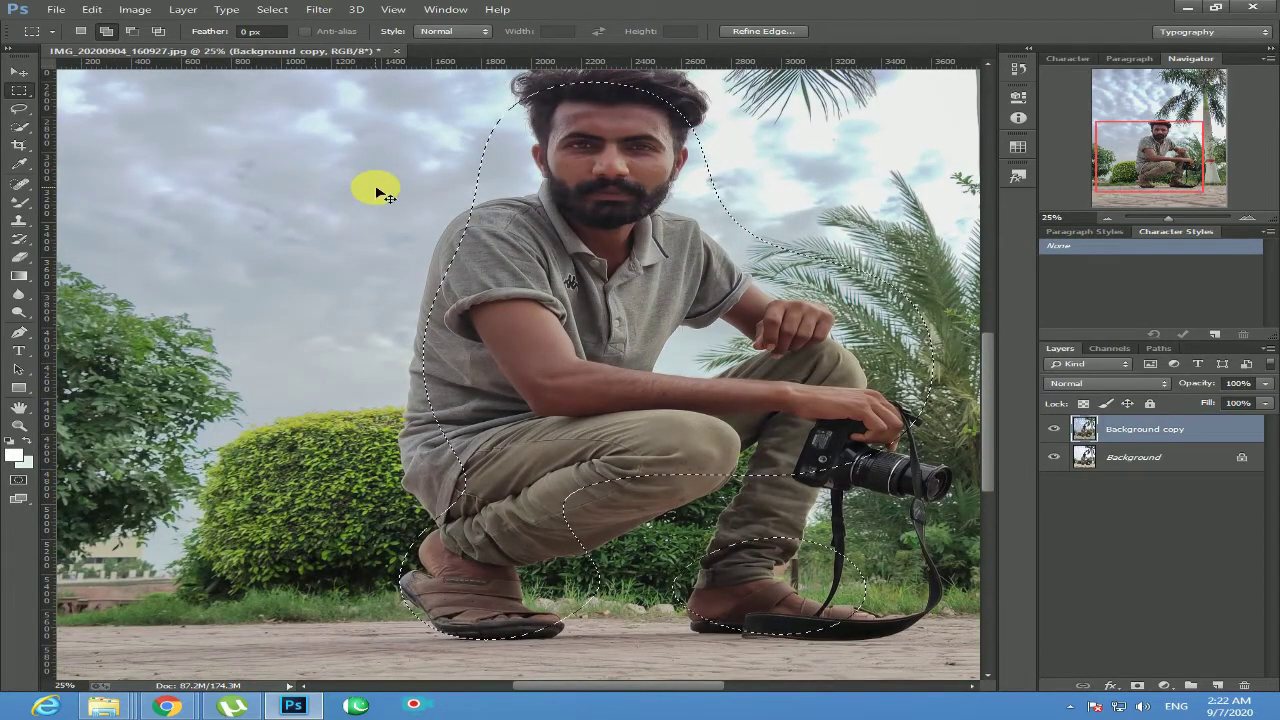
pyautogui.click(133, 10)
pyautogui.moveTo(206, 43)
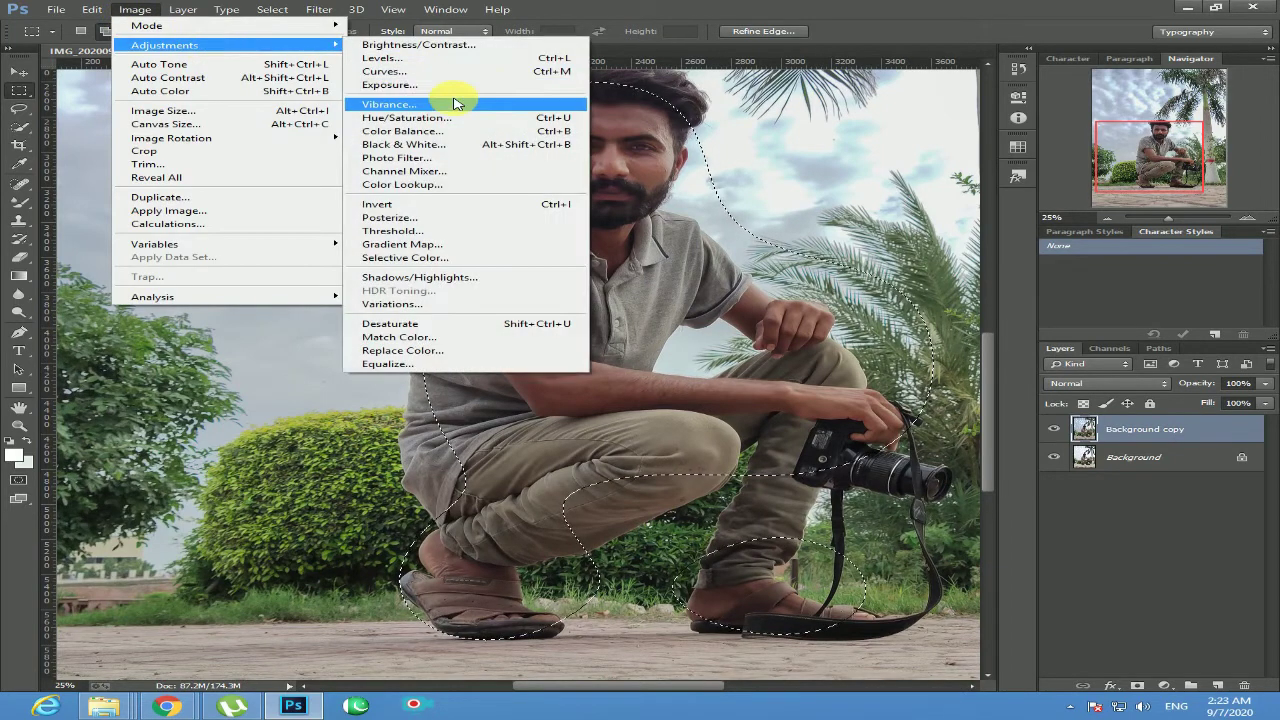
pyautogui.click(485, 75)
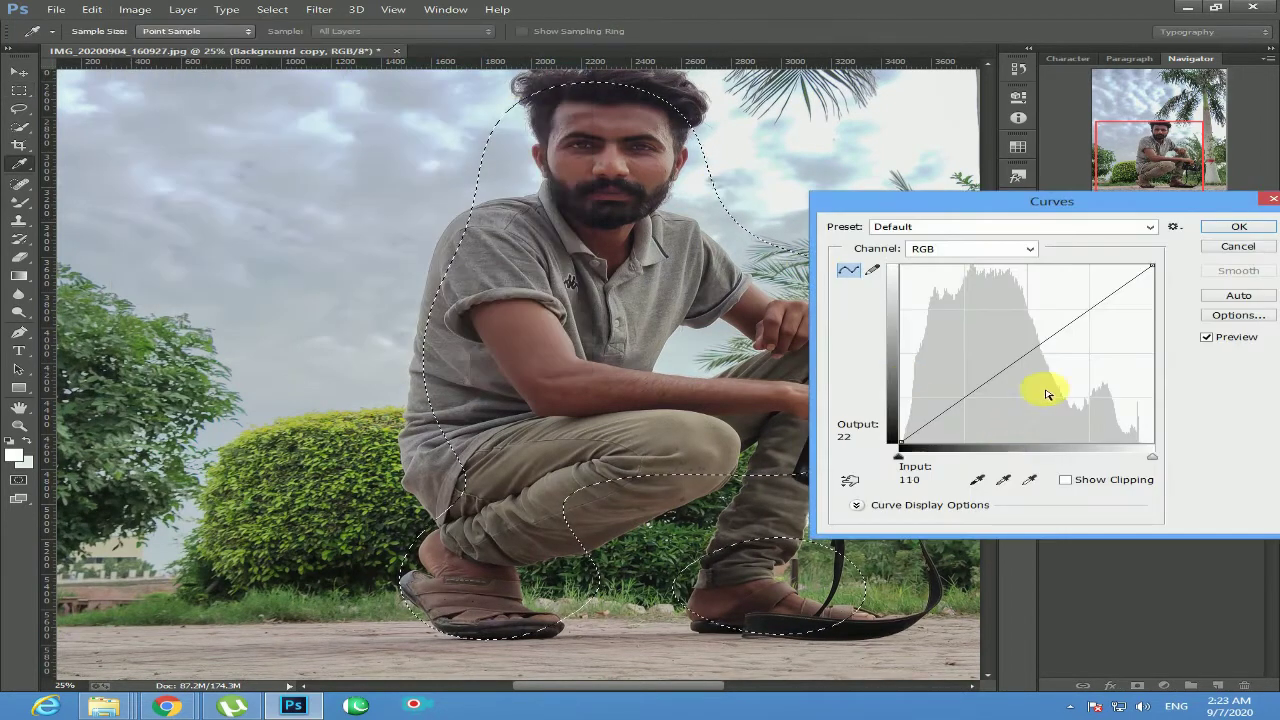
pyautogui.moveTo(1026, 356); pyautogui.dragTo(985, 343)
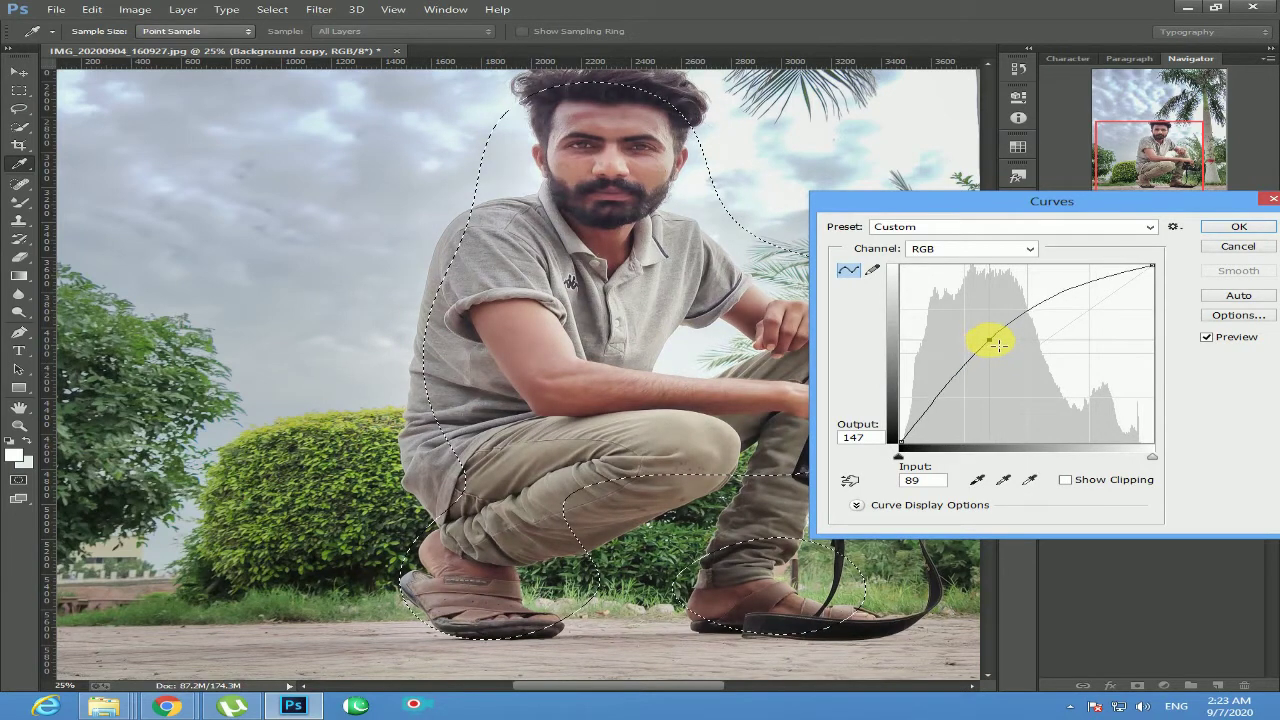
pyautogui.click(1222, 230)
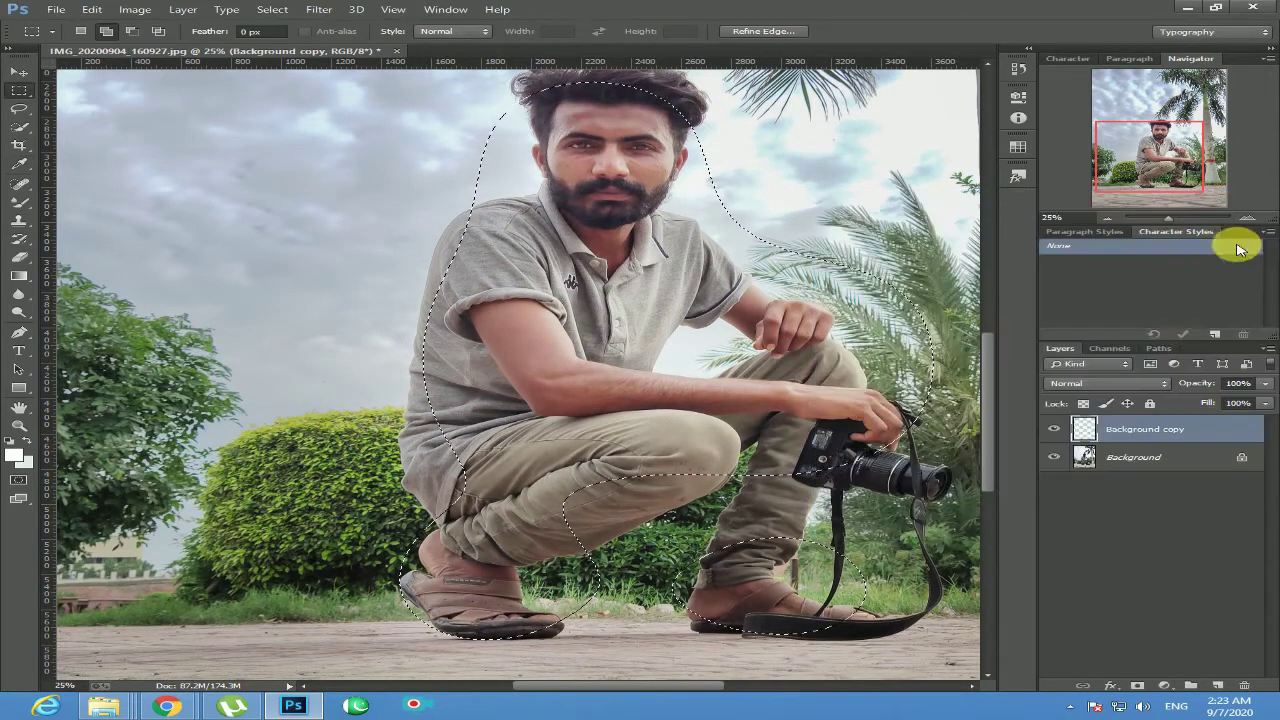
# Clear the selection, hide the Background copy with a black layer mask and choose the Brush tool.
pyautogui.hotkey('ctrl', 'd')
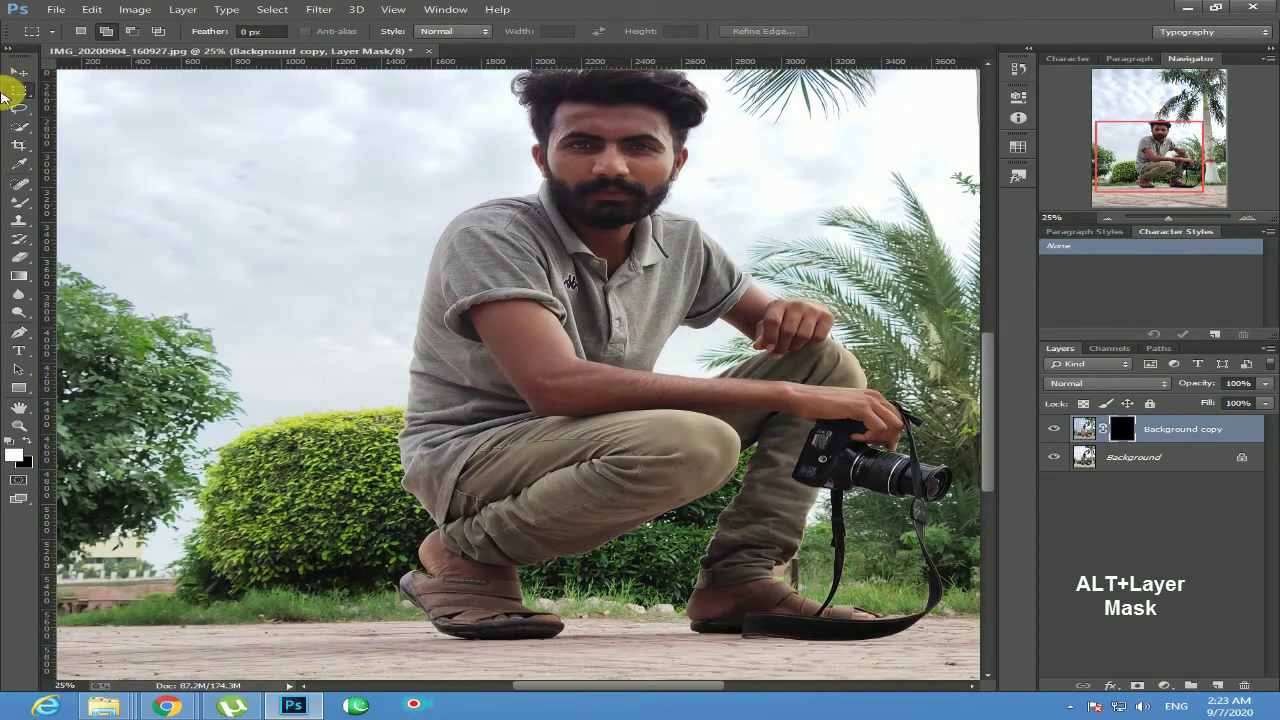
pyautogui.click(20, 198)
pyautogui.click(100, 195)
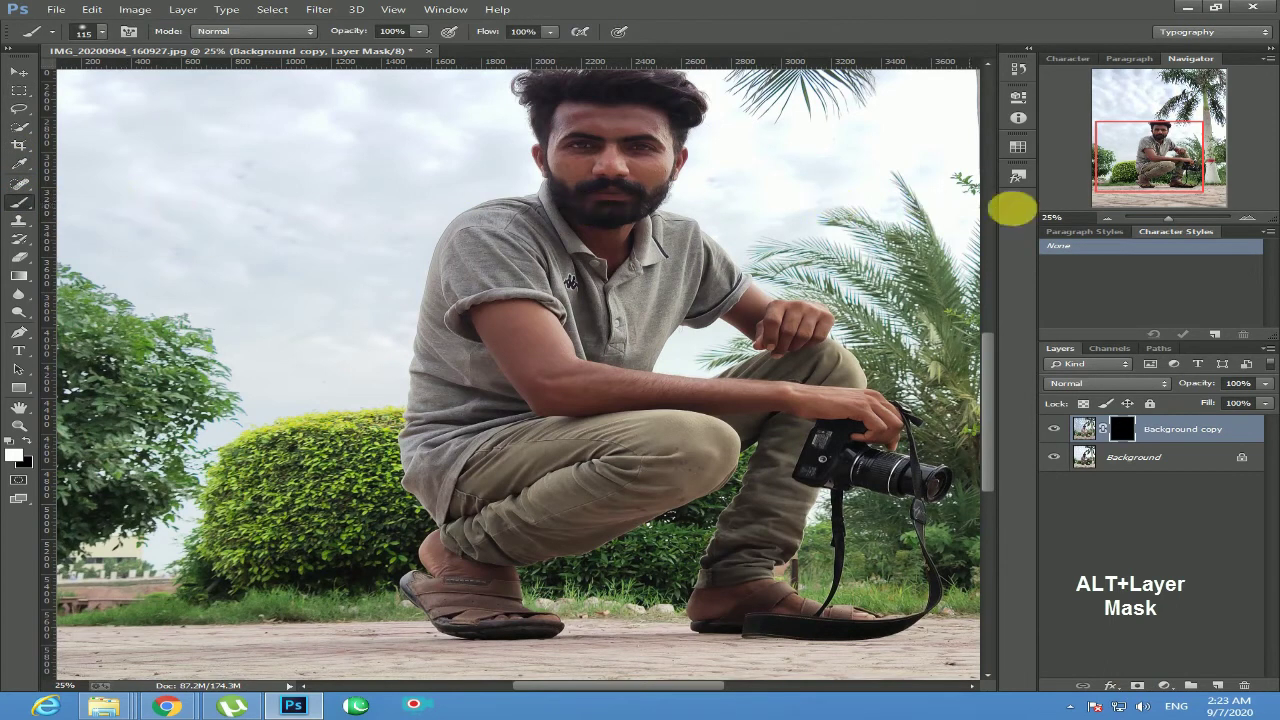
# Paint white on the layer mask over the forehead, cheeks and nose to reveal the copy's skin, enlarging the brush to 90.
pyautogui.click(1242, 221)
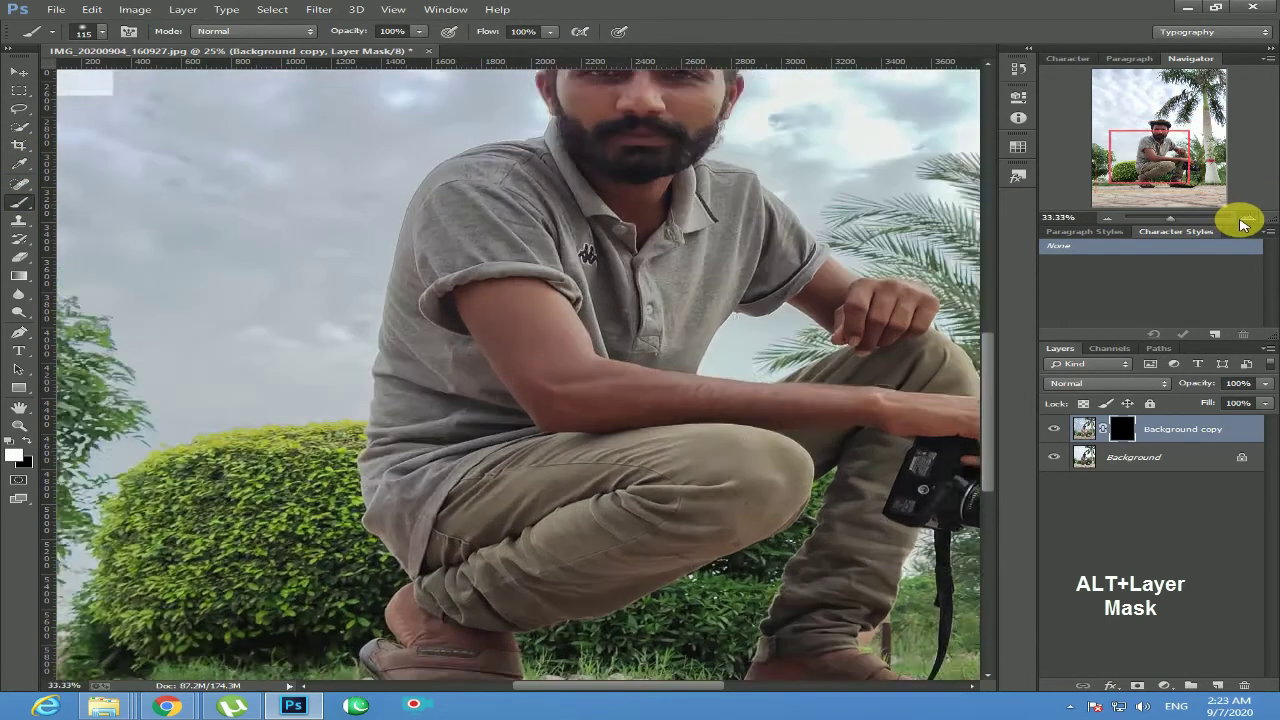
pyautogui.click(1242, 221)
pyautogui.click(1242, 221)
pyautogui.press('space')
pyautogui.moveTo(600, 303); pyautogui.dragTo(600, 445)
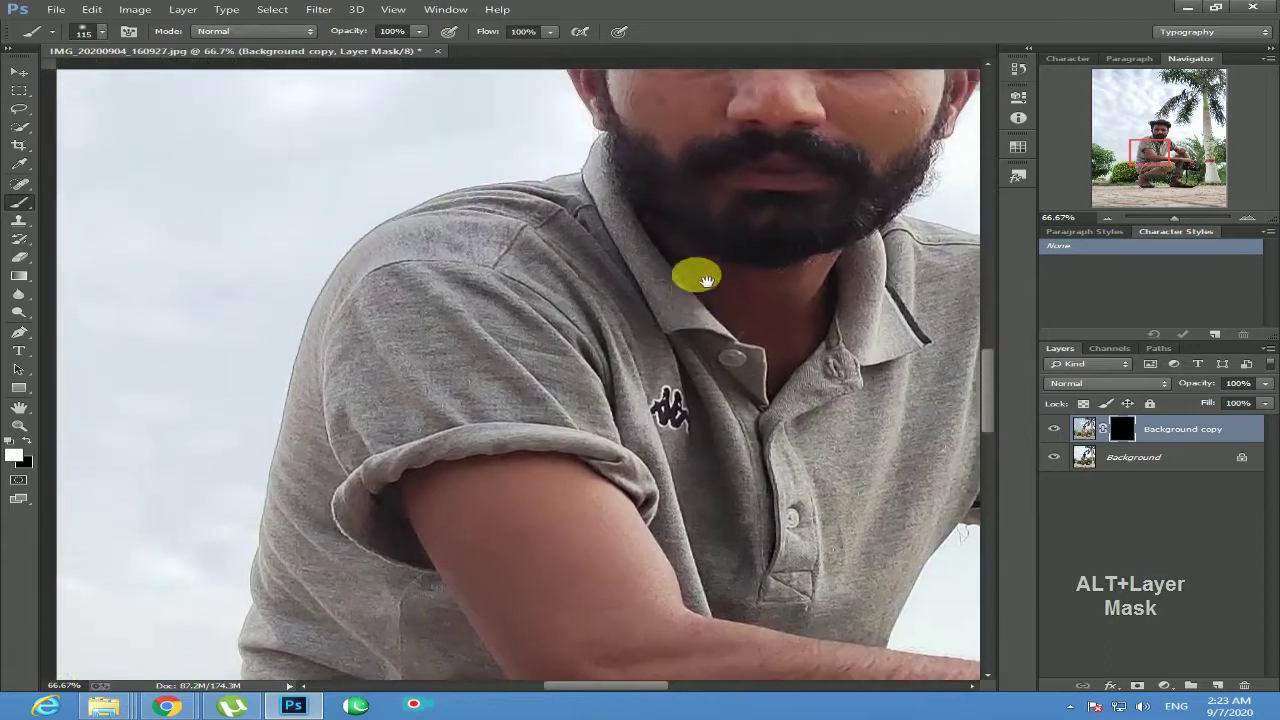
pyautogui.moveTo(705, 283); pyautogui.dragTo(489, 406)
pyautogui.click(570, 247)
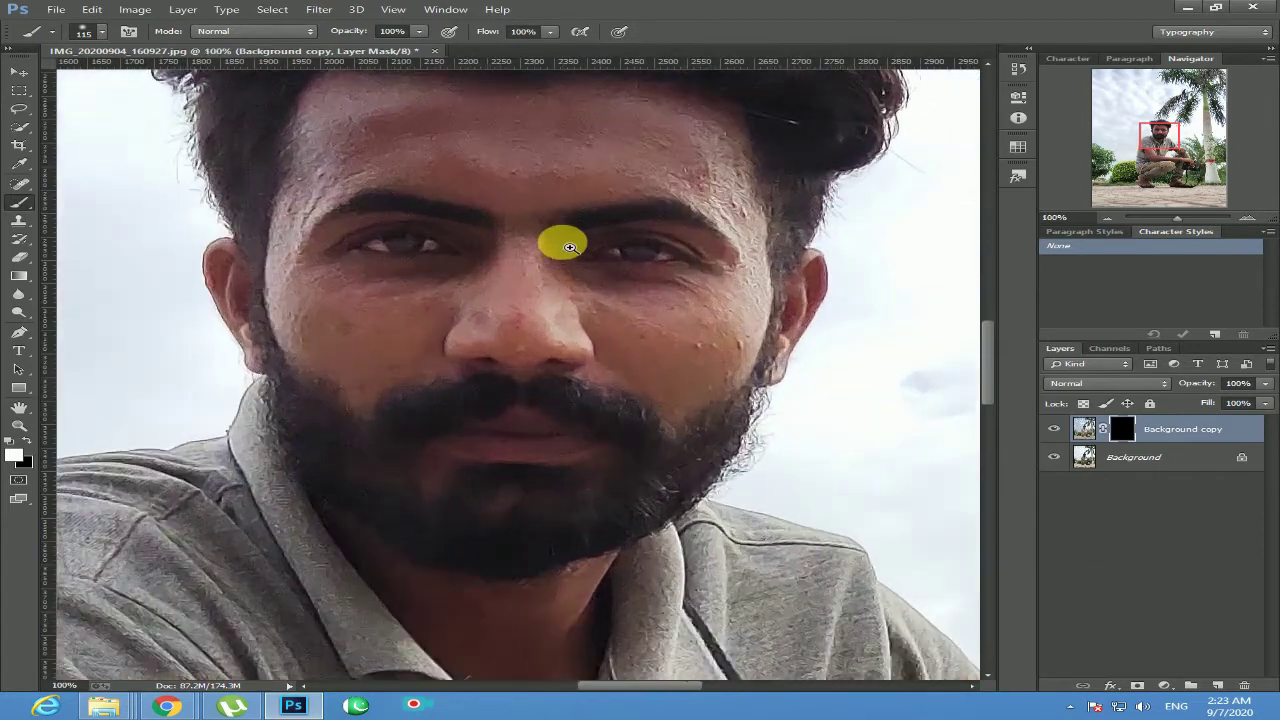
pyautogui.moveTo(531, 194); pyautogui.dragTo(567, 332)
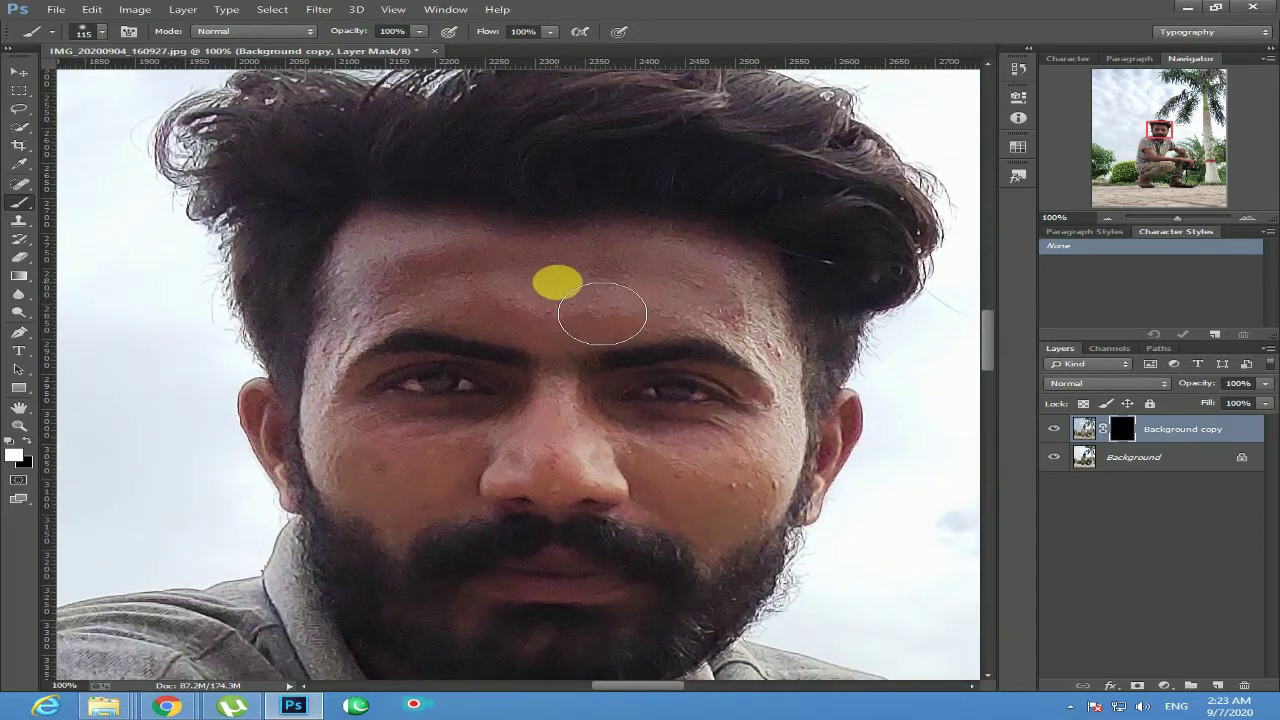
pyautogui.click(1245, 218)
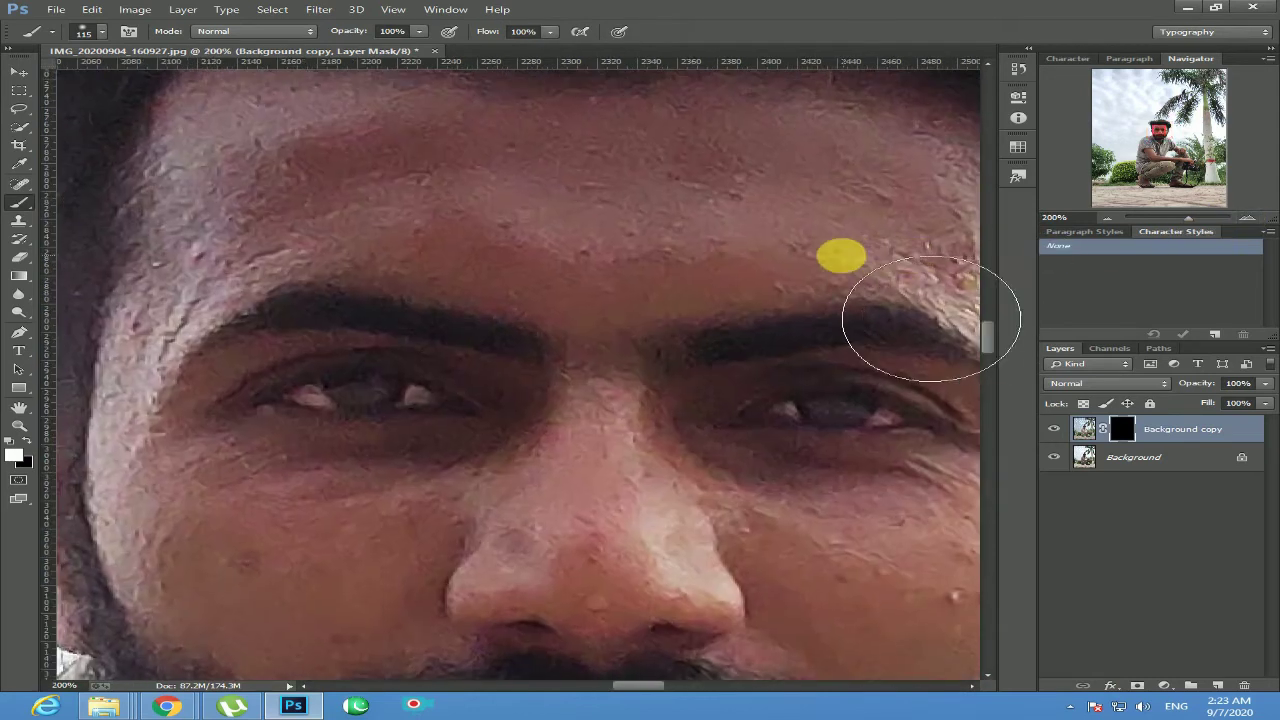
pyautogui.moveTo(686, 234); pyautogui.dragTo(620, 225)
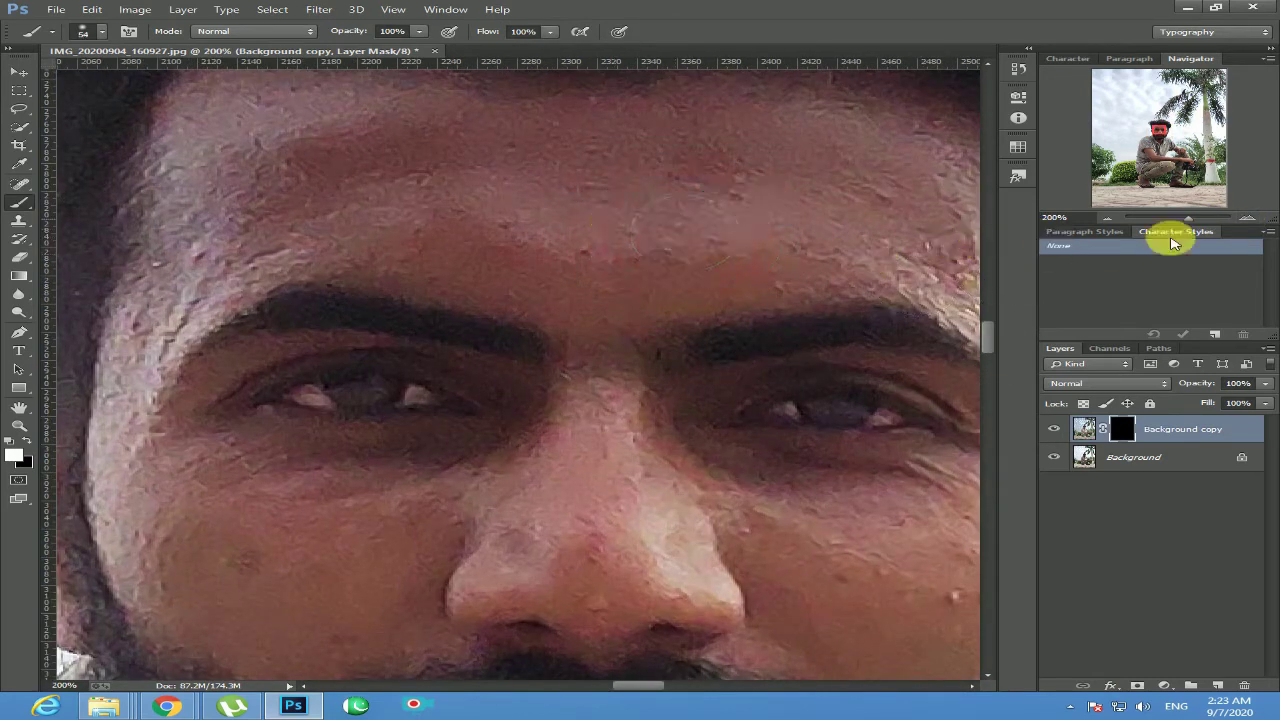
pyautogui.click(1109, 218)
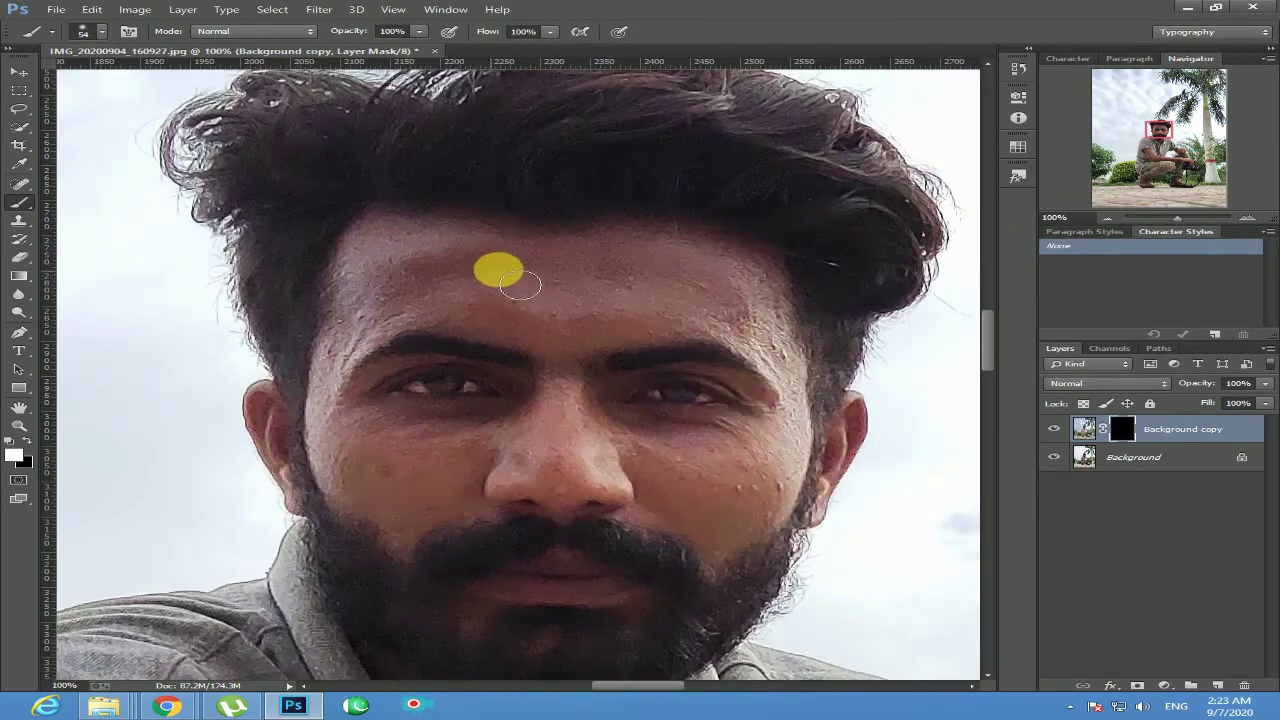
pyautogui.rightClick(522, 285)
pyautogui.moveTo(497, 268)
pyautogui.mouseDown()
pyautogui.moveTo(504, 298)
pyautogui.moveTo(464, 266)
pyautogui.moveTo(517, 278)
pyautogui.moveTo(462, 278)
pyautogui.moveTo(538, 306)
pyautogui.moveTo(519, 296)
pyautogui.moveTo(517, 319)
pyautogui.moveTo(589, 347)
pyautogui.moveTo(524, 272)
pyautogui.moveTo(597, 307)
pyautogui.moveTo(424, 339)
pyautogui.moveTo(462, 357)
pyautogui.moveTo(419, 267)
pyautogui.moveTo(600, 336)
pyautogui.moveTo(701, 279)
pyautogui.moveTo(663, 316)
pyautogui.moveTo(789, 435)
pyautogui.moveTo(768, 556)
pyautogui.moveTo(610, 439)
pyautogui.moveTo(780, 436)
pyautogui.moveTo(716, 490)
pyautogui.moveTo(560, 430)
pyautogui.moveTo(458, 505)
pyautogui.moveTo(498, 527)
pyautogui.moveTo(576, 515)
pyautogui.moveTo(438, 558)
pyautogui.moveTo(369, 484)
pyautogui.moveTo(378, 407)
pyautogui.moveTo(443, 438)
pyautogui.moveTo(539, 437)
pyautogui.mouseUp()
pyautogui.press(']')
pyautogui.press(']')
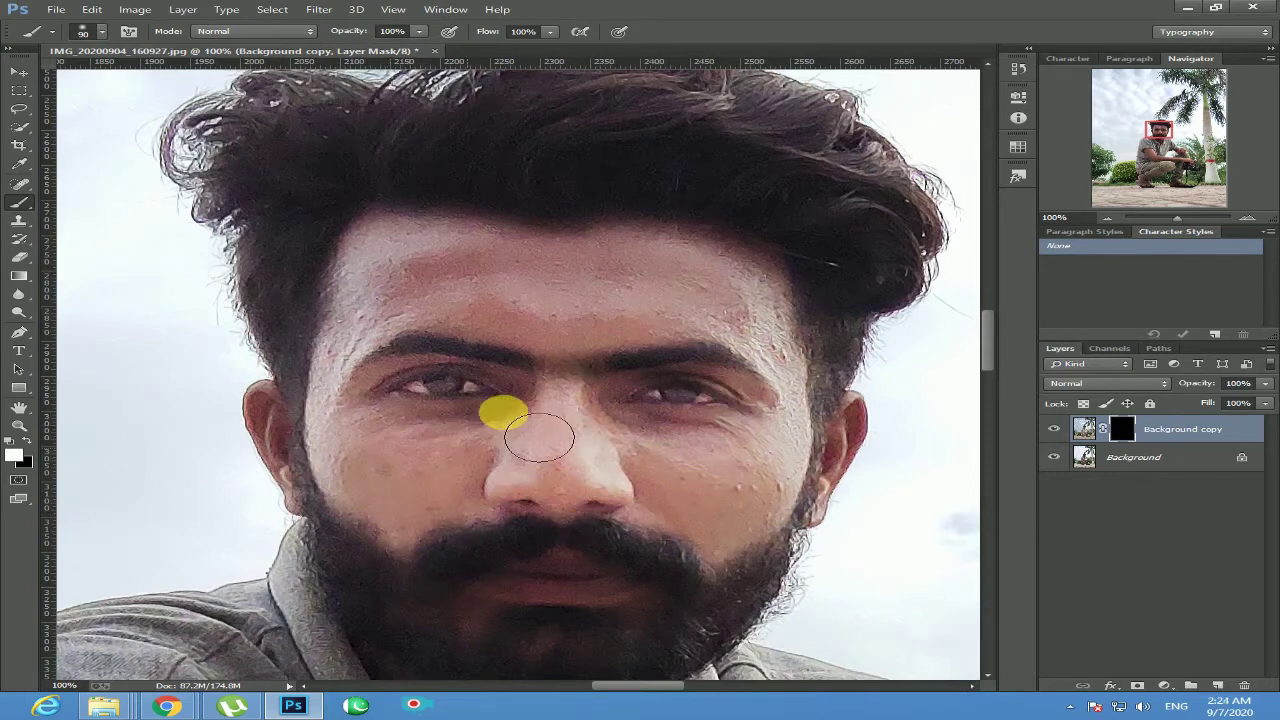
# Paint white on the layer mask over the lips using a smaller brush.
pyautogui.scroll(-2, 600, 508)
pyautogui.press('[')
pyautogui.press('[')
pyautogui.moveTo(618, 512); pyautogui.dragTo(614, 506)
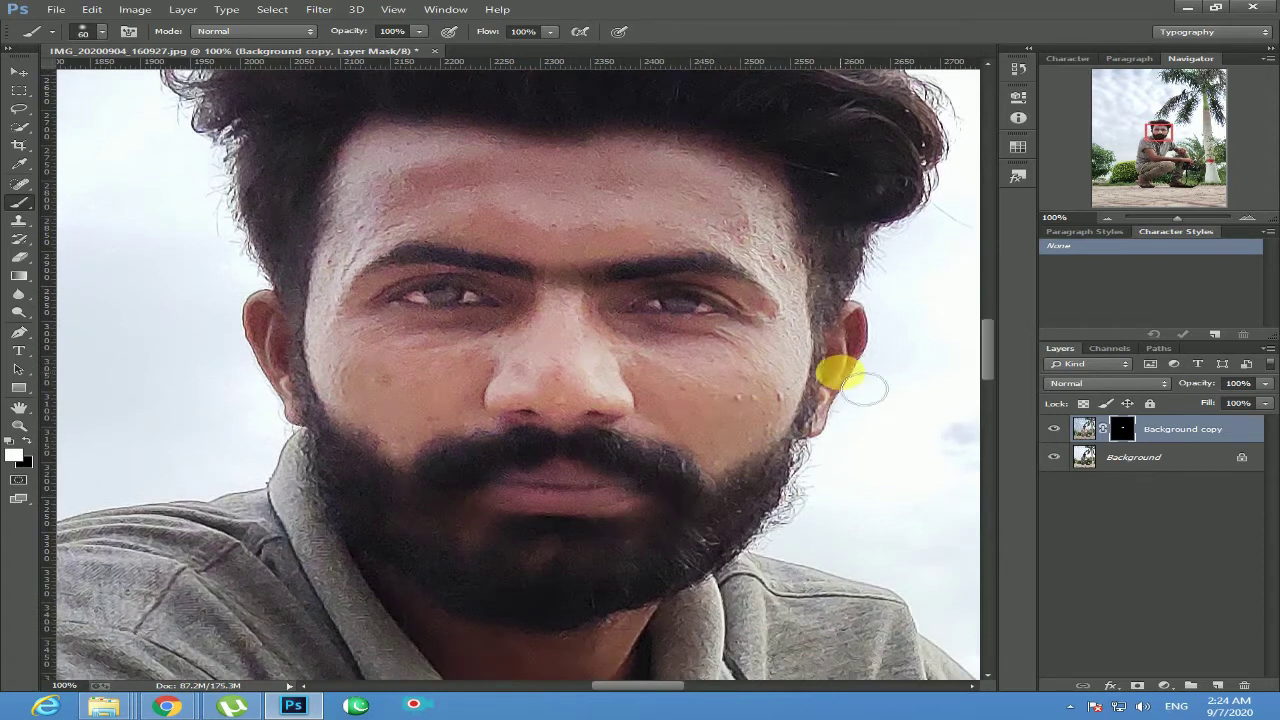
# Paint white on the layer mask over the neck below the beard with the brush at size 70.
pyautogui.scroll(-3, 470, 450)
pyautogui.press(']')
pyautogui.press(']')
pyautogui.press(']')
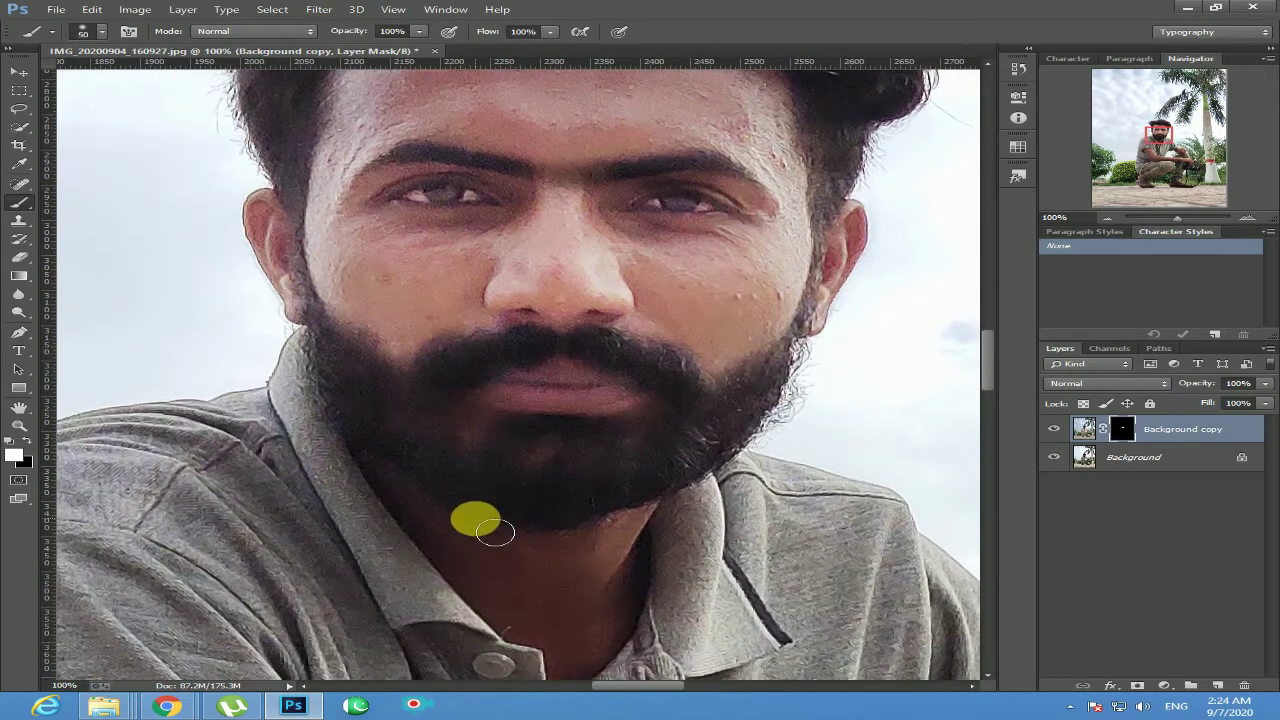
pyautogui.moveTo(497, 534)
pyautogui.mouseDown()
pyautogui.moveTo(658, 540)
pyautogui.moveTo(531, 625)
pyautogui.moveTo(425, 505)
pyautogui.mouseUp()
pyautogui.scroll(-3, 560, 545)
pyautogui.scroll(-3, 600, 552)
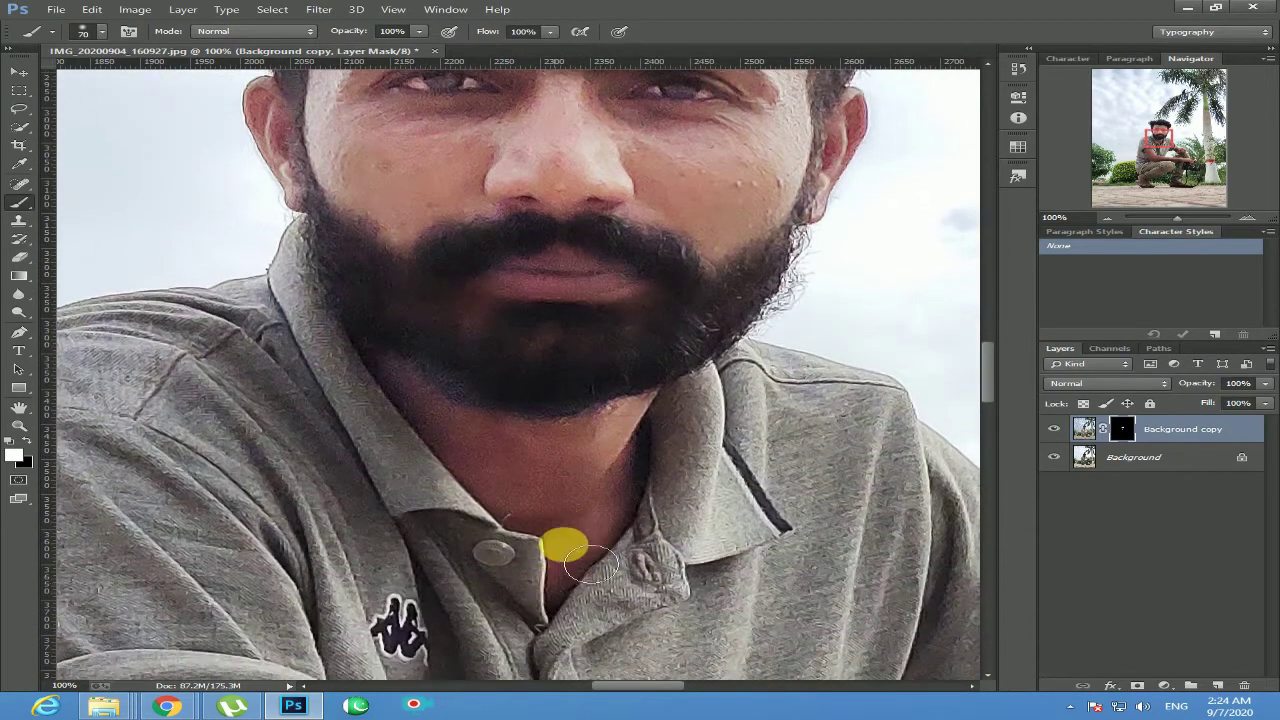
# Paint white on the layer mask along the upper arm and the forearm resting on the knee.
pyautogui.scroll(-7, 371, 463)
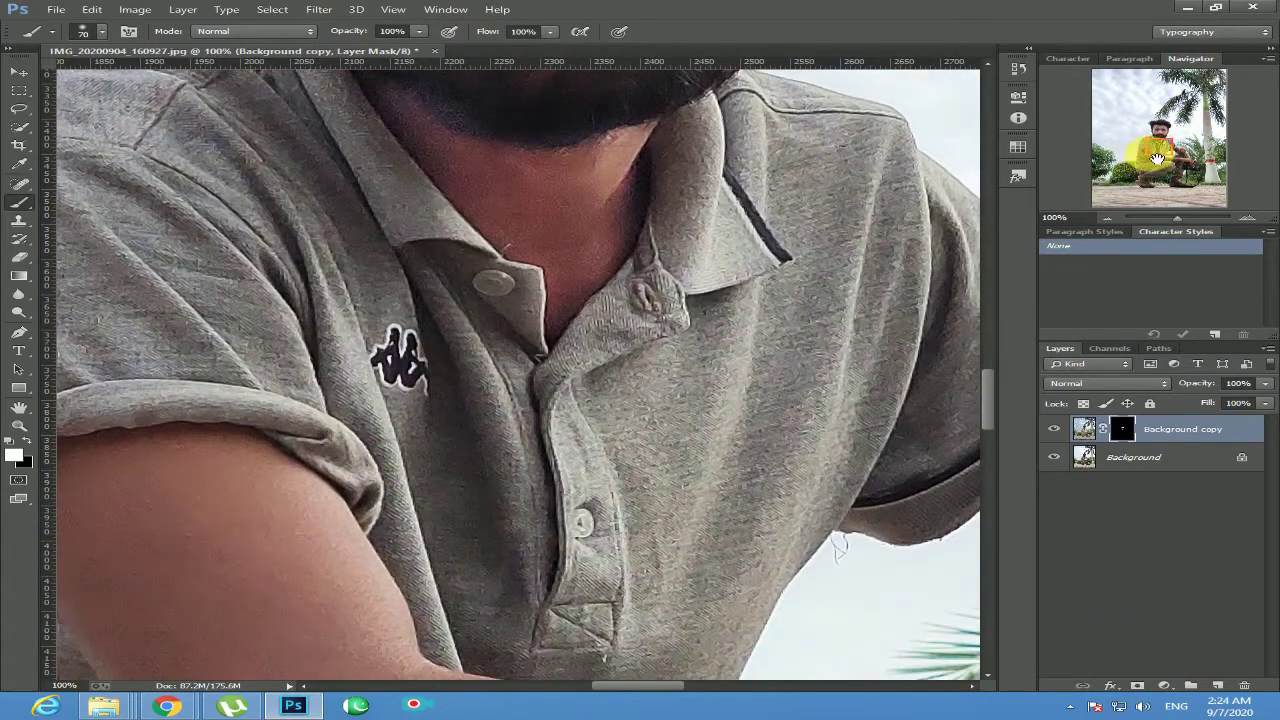
pyautogui.moveTo(1157, 158); pyautogui.dragTo(1150, 169)
pyautogui.moveTo(309, 177)
pyautogui.mouseDown()
pyautogui.moveTo(440, 427)
pyautogui.moveTo(343, 326)
pyautogui.moveTo(354, 141)
pyautogui.moveTo(522, 167)
pyautogui.moveTo(596, 294)
pyautogui.moveTo(544, 415)
pyautogui.moveTo(549, 295)
pyautogui.moveTo(456, 241)
pyautogui.moveTo(453, 259)
pyautogui.moveTo(653, 470)
pyautogui.moveTo(611, 536)
pyautogui.moveTo(458, 498)
pyautogui.moveTo(400, 405)
pyautogui.moveTo(764, 543)
pyautogui.moveTo(742, 473)
pyautogui.moveTo(676, 481)
pyautogui.moveTo(688, 390)
pyautogui.moveTo(872, 429)
pyautogui.moveTo(754, 429)
pyautogui.moveTo(731, 520)
pyautogui.mouseUp()
pyautogui.moveTo(486, 419); pyautogui.dragTo(262, 385)
pyautogui.moveTo(368, 360)
pyautogui.mouseDown()
pyautogui.moveTo(905, 388)
pyautogui.moveTo(332, 434)
pyautogui.moveTo(375, 482)
pyautogui.moveTo(866, 409)
pyautogui.moveTo(792, 428)
pyautogui.mouseUp()
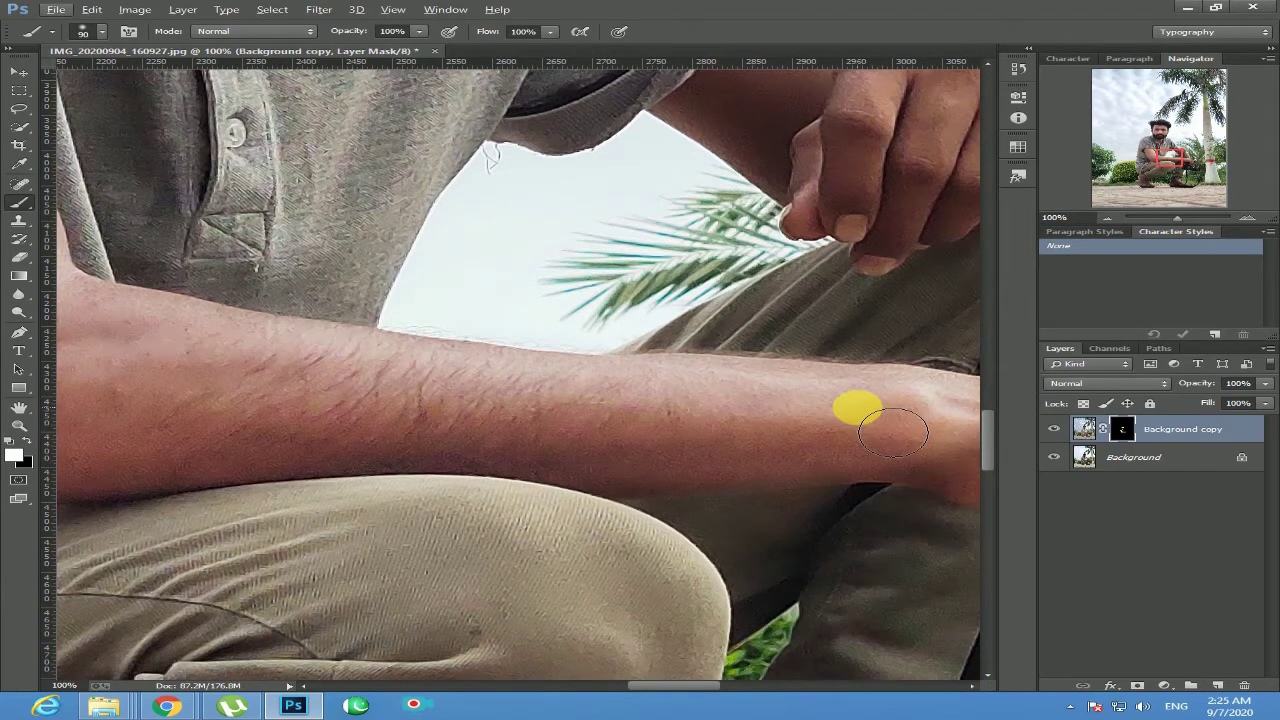
# Paint white on the layer mask over the raised hand and its wrist with the brush at size 50.
pyautogui.press('space')
pyautogui.moveTo(893, 432)
pyautogui.mouseDown()
pyautogui.moveTo(461, 370)
pyautogui.moveTo(464, 405)
pyautogui.moveTo(560, 449)
pyautogui.moveTo(799, 455)
pyautogui.moveTo(842, 536)
pyautogui.moveTo(908, 505)
pyautogui.moveTo(821, 411)
pyautogui.moveTo(691, 391)
pyautogui.moveTo(661, 407)
pyautogui.moveTo(829, 457)
pyautogui.moveTo(907, 527)
pyautogui.moveTo(657, 397)
pyautogui.mouseUp()
pyautogui.press('space')
pyautogui.moveTo(497, 133); pyautogui.dragTo(720, 453)
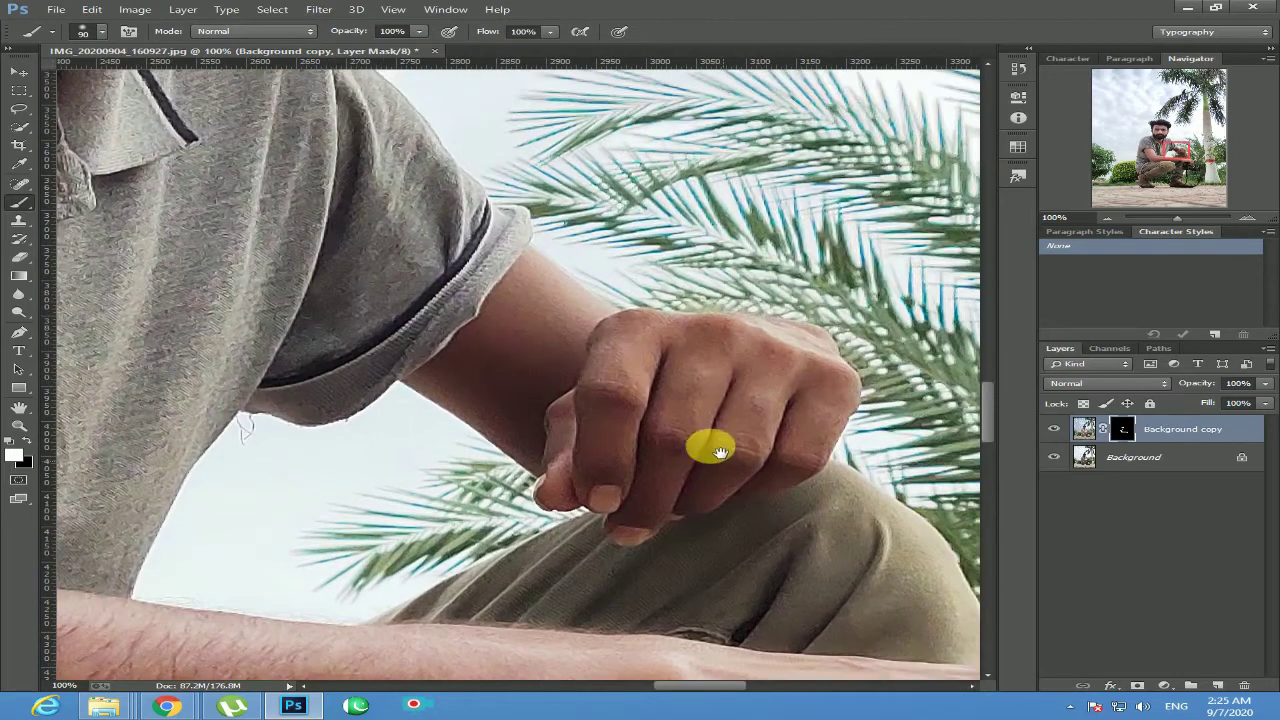
pyautogui.click(1246, 219)
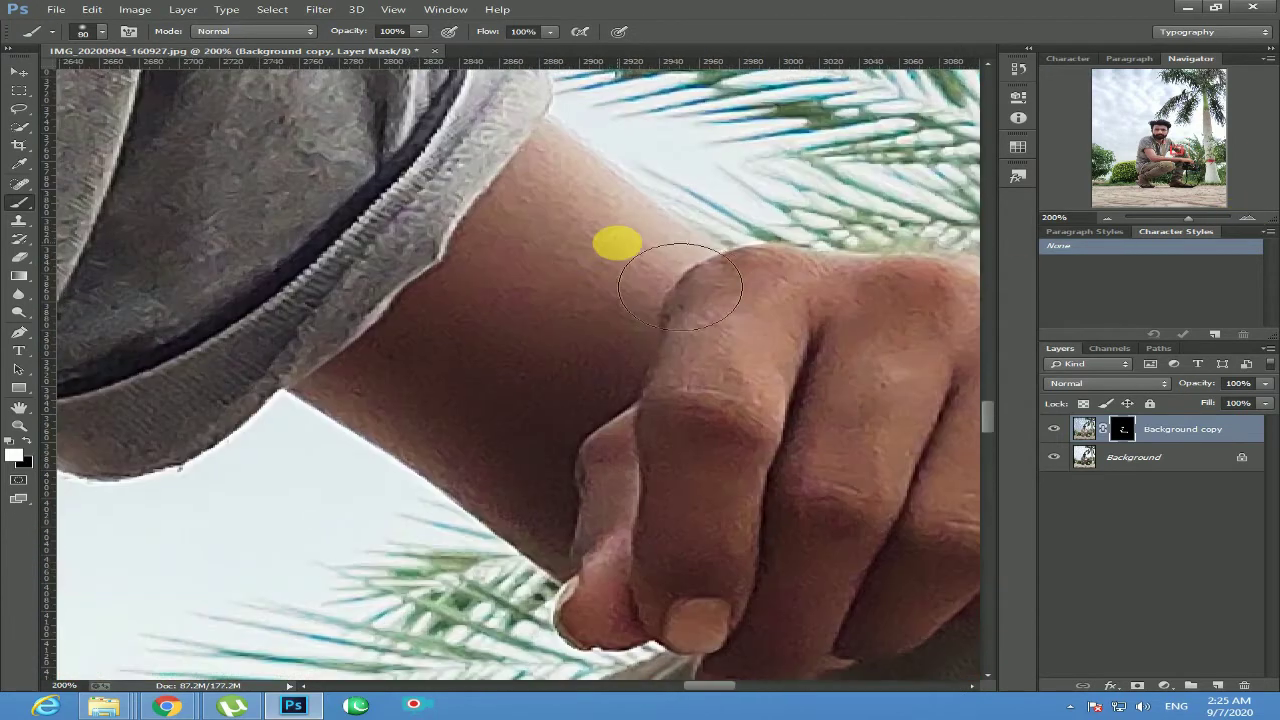
pyautogui.press('[')
pyautogui.press('[')
pyautogui.press('[')
pyautogui.press('[')
pyautogui.moveTo(600, 229)
pyautogui.mouseDown()
pyautogui.moveTo(713, 298)
pyautogui.moveTo(616, 298)
pyautogui.moveTo(557, 244)
pyautogui.moveTo(501, 321)
pyautogui.moveTo(488, 455)
pyautogui.moveTo(375, 399)
pyautogui.moveTo(561, 359)
pyautogui.moveTo(520, 489)
pyautogui.moveTo(602, 495)
pyautogui.moveTo(638, 414)
pyautogui.moveTo(749, 356)
pyautogui.moveTo(798, 312)
pyautogui.moveTo(966, 330)
pyautogui.moveTo(867, 363)
pyautogui.moveTo(945, 432)
pyautogui.moveTo(854, 594)
pyautogui.moveTo(940, 507)
pyautogui.moveTo(755, 570)
pyautogui.moveTo(714, 623)
pyautogui.moveTo(727, 518)
pyautogui.moveTo(629, 603)
pyautogui.moveTo(674, 637)
pyautogui.moveTo(836, 600)
pyautogui.moveTo(514, 370)
pyautogui.moveTo(578, 284)
pyautogui.moveTo(721, 251)
pyautogui.moveTo(699, 255)
pyautogui.moveTo(733, 350)
pyautogui.moveTo(843, 313)
pyautogui.moveTo(786, 441)
pyautogui.moveTo(825, 394)
pyautogui.moveTo(763, 459)
pyautogui.moveTo(559, 549)
pyautogui.moveTo(598, 501)
pyautogui.moveTo(442, 618)
pyautogui.moveTo(579, 563)
pyautogui.moveTo(629, 499)
pyautogui.moveTo(766, 496)
pyautogui.mouseUp()
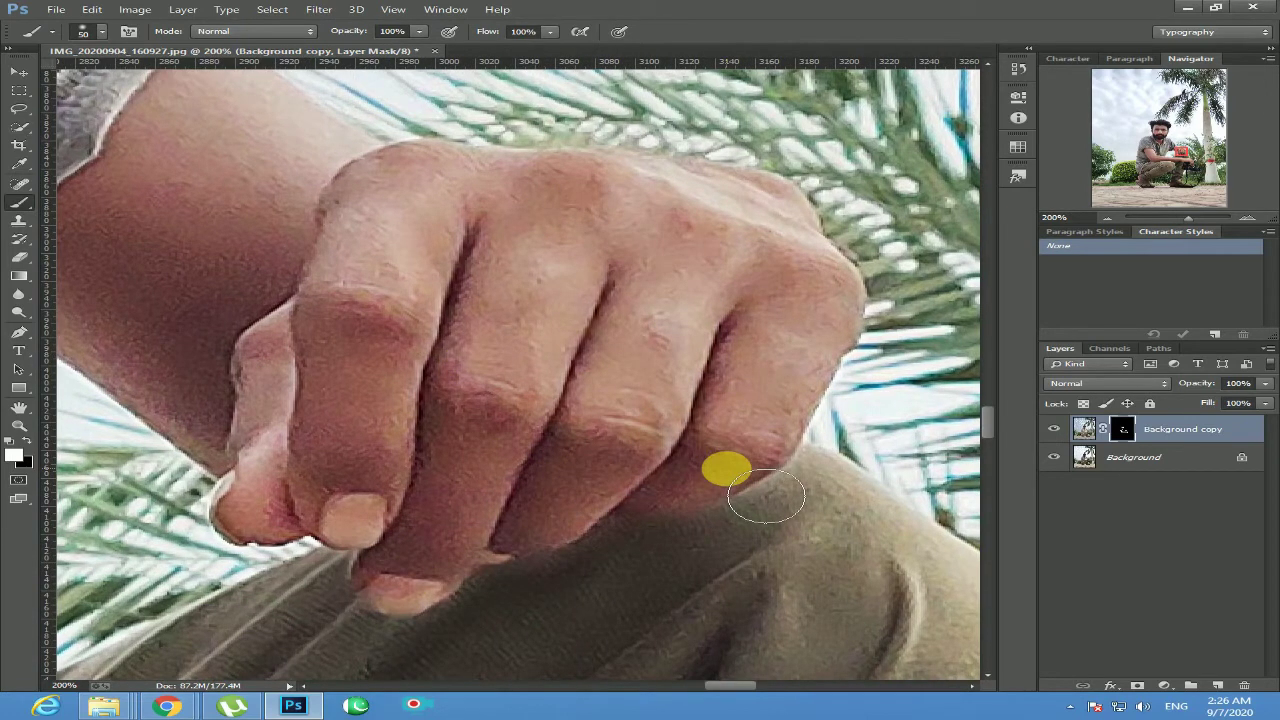
# Paint white on the layer mask over the skin between the sandal straps and the toes of the front foot.
pyautogui.moveTo(680, 560); pyautogui.dragTo(760, 130)
pyautogui.moveTo(557, 534); pyautogui.dragTo(680, 120)
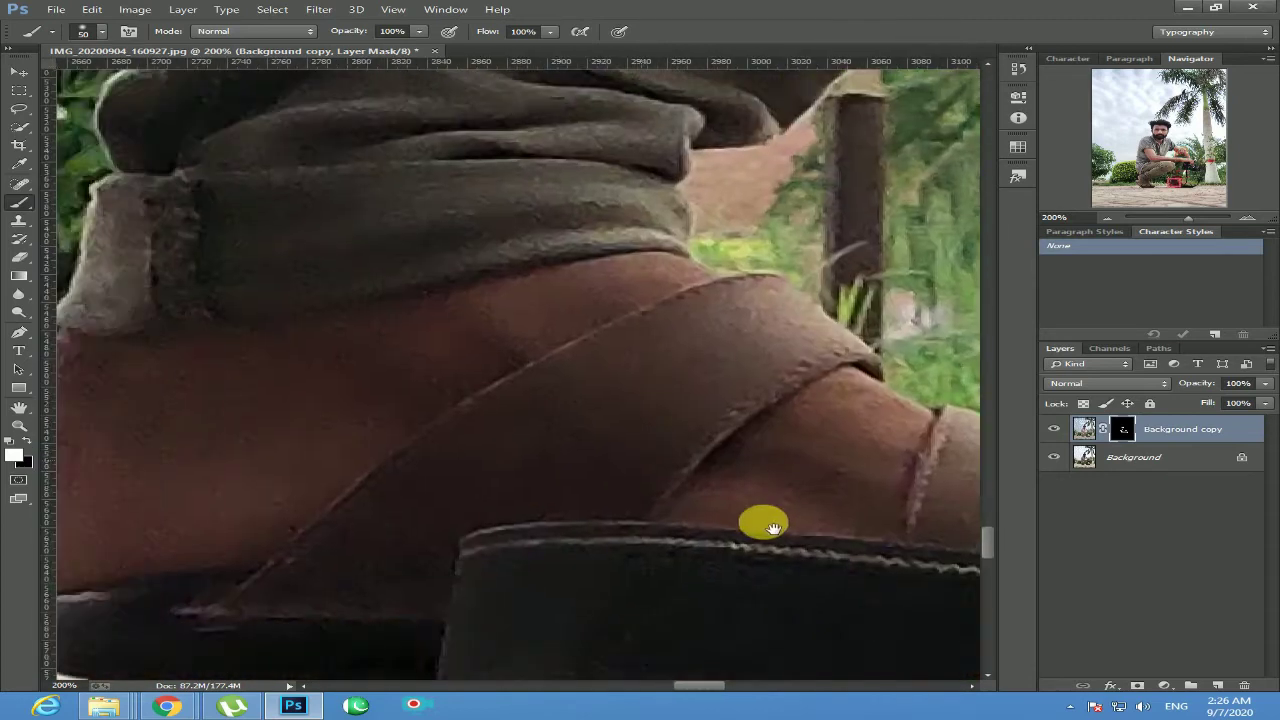
pyautogui.moveTo(766, 526)
pyautogui.mouseDown()
pyautogui.moveTo(963, 346)
pyautogui.moveTo(720, 443)
pyautogui.moveTo(469, 466)
pyautogui.moveTo(623, 431)
pyautogui.moveTo(343, 397)
pyautogui.moveTo(597, 387)
pyautogui.mouseUp()
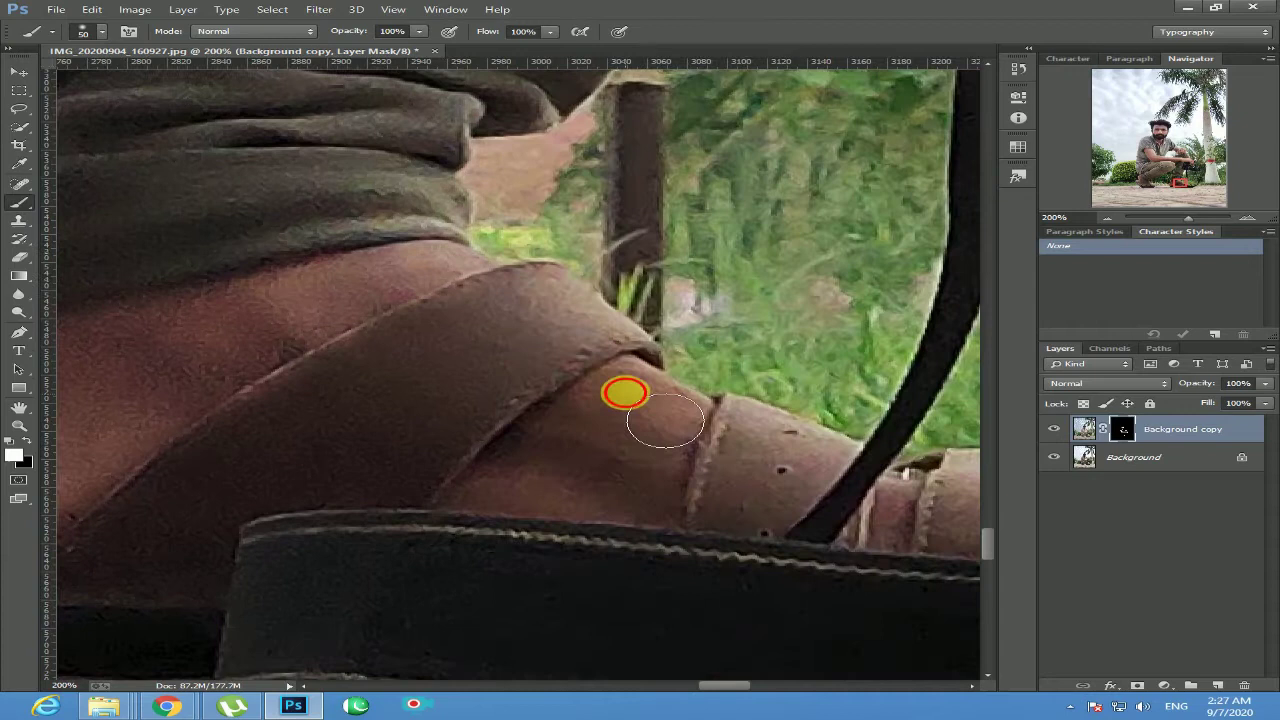
pyautogui.moveTo(623, 391)
pyautogui.mouseDown()
pyautogui.moveTo(577, 426)
pyautogui.moveTo(791, 489)
pyautogui.mouseUp()
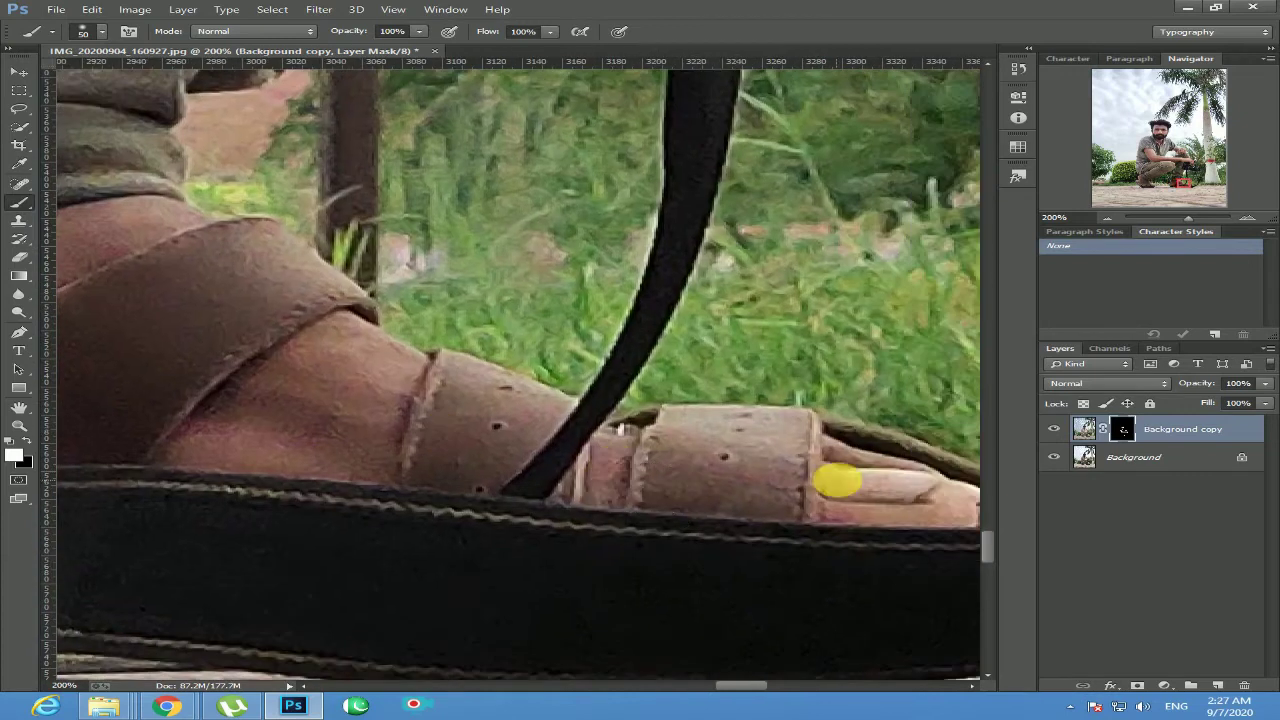
pyautogui.moveTo(836, 482); pyautogui.dragTo(905, 515)
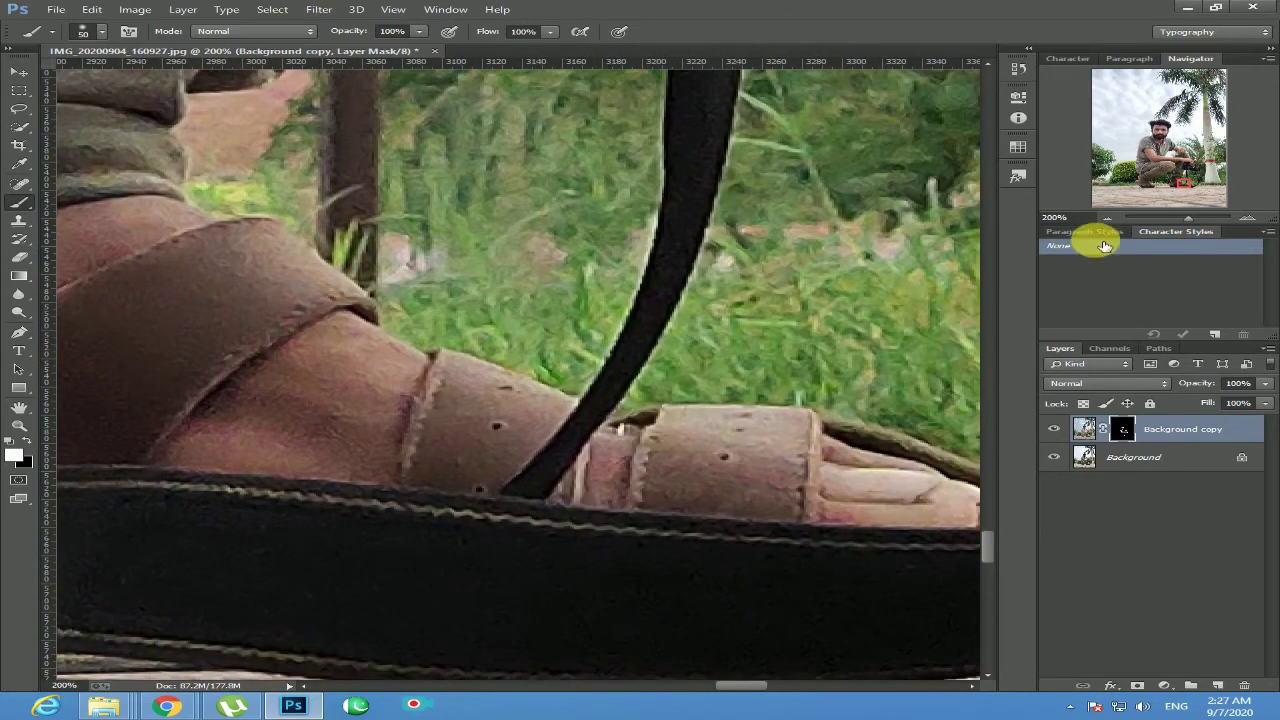
pyautogui.moveTo(252, 469)
pyautogui.mouseDown()
pyautogui.moveTo(389, 506)
pyautogui.moveTo(565, 494)
pyautogui.moveTo(820, 499)
pyautogui.mouseUp()
pyautogui.moveTo(890, 480)
pyautogui.mouseDown()
pyautogui.moveTo(611, 494)
pyautogui.moveTo(905, 520)
pyautogui.mouseUp()
# Paint white on the layer mask over the heel and ankle of the rear foot with the brush at size 50.
pyautogui.moveTo(138, 242); pyautogui.dragTo(798, 582)
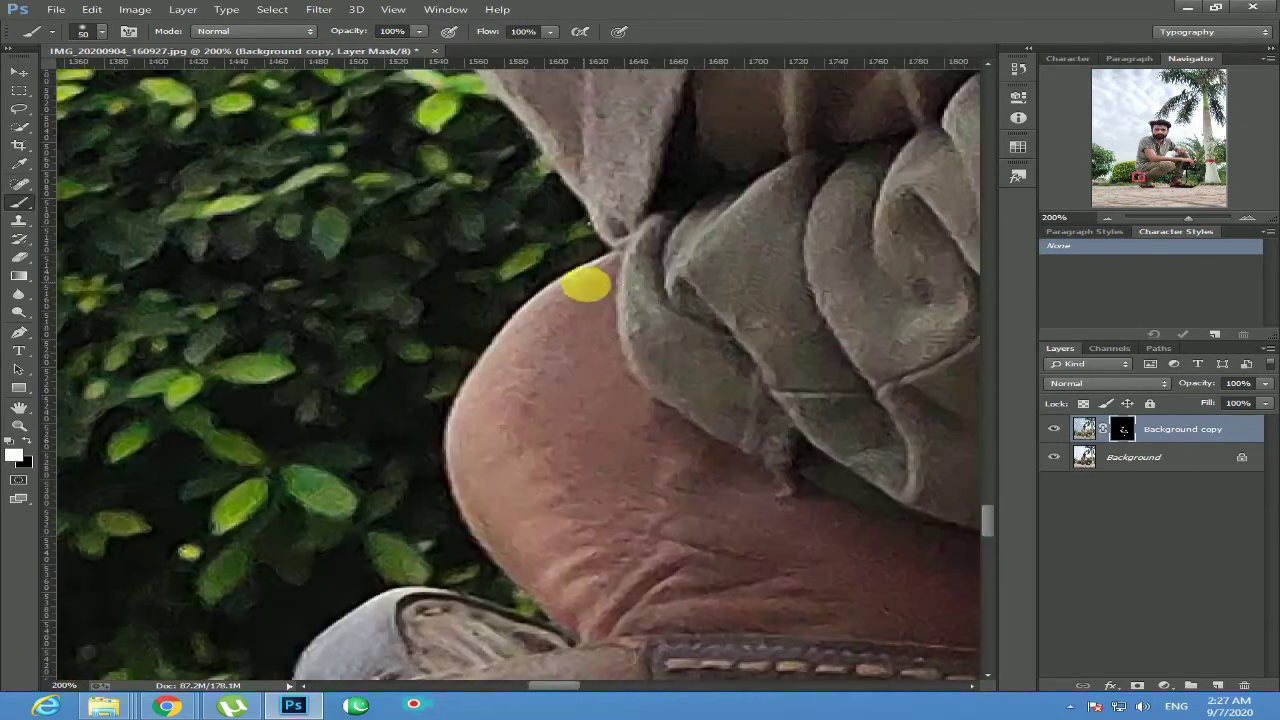
pyautogui.moveTo(586, 277)
pyautogui.mouseDown()
pyautogui.moveTo(626, 476)
pyautogui.moveTo(709, 463)
pyautogui.moveTo(540, 390)
pyautogui.moveTo(703, 600)
pyautogui.moveTo(967, 598)
pyautogui.mouseUp()
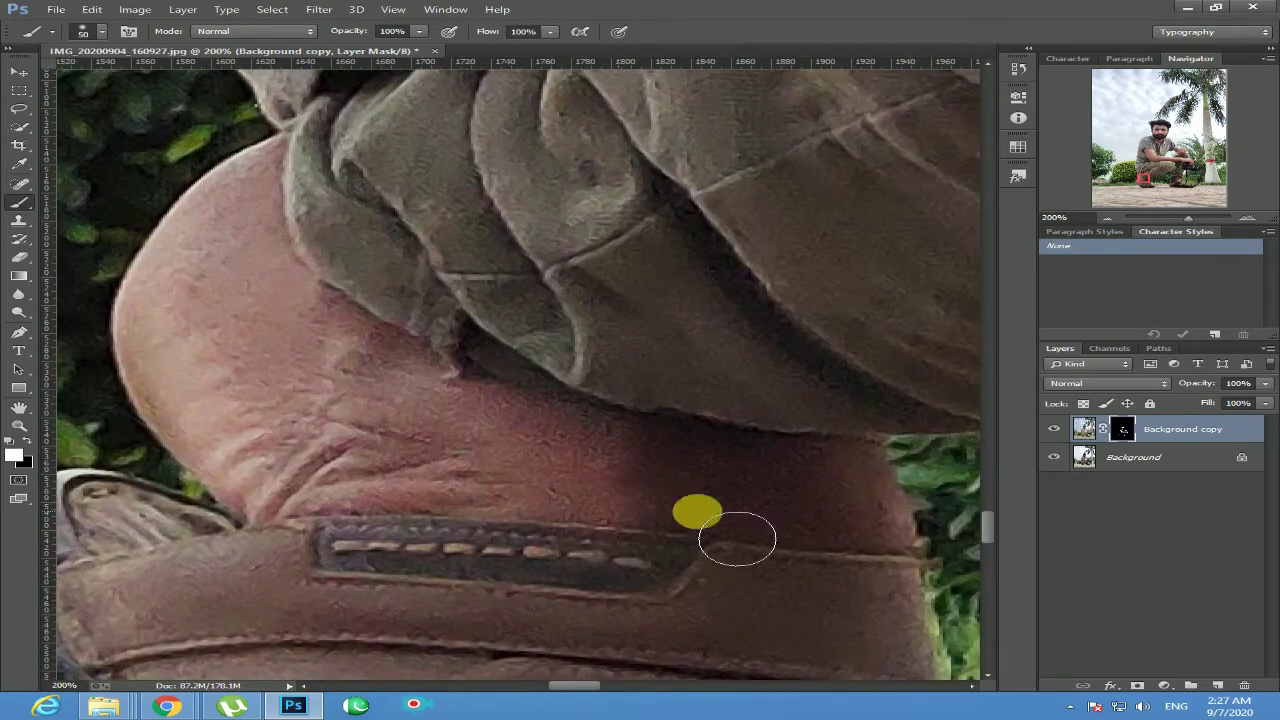
pyautogui.moveTo(737, 537)
pyautogui.mouseDown()
pyautogui.moveTo(820, 531)
pyautogui.moveTo(606, 500)
pyautogui.moveTo(325, 345)
pyautogui.mouseUp()
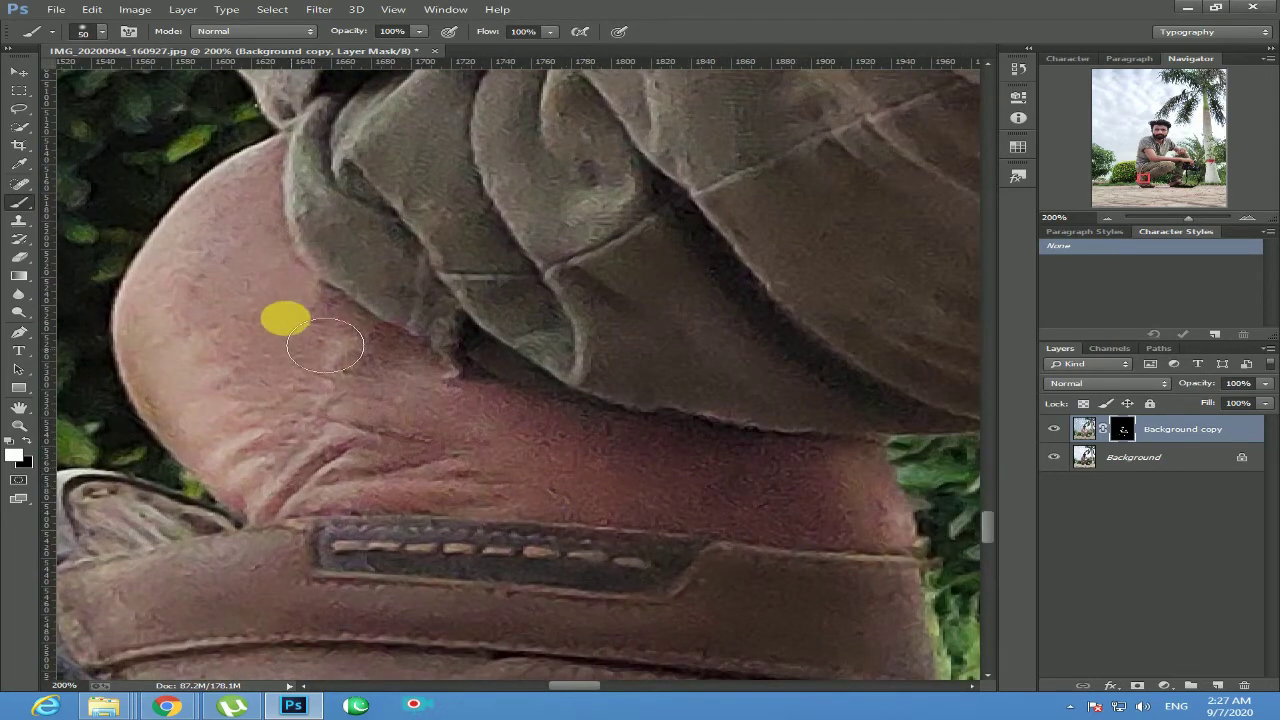
# Flatten the image and duplicate the resulting Background layer.
pyautogui.keyDown('alt'); pyautogui.click(408, 390); pyautogui.keyUp('alt')
pyautogui.keyDown('alt'); pyautogui.click(408, 390); pyautogui.keyUp('alt')
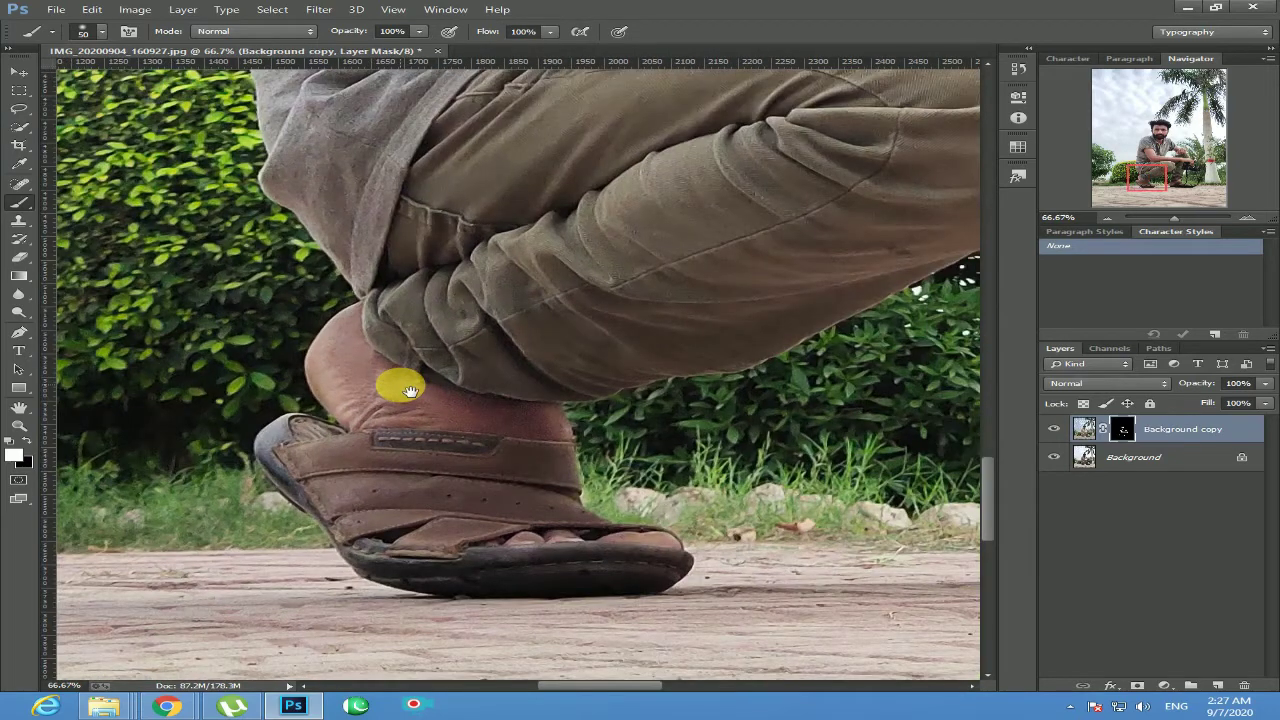
pyautogui.click(1108, 220)
pyautogui.click(1106, 220)
pyautogui.click(1103, 220)
pyautogui.click(1097, 224)
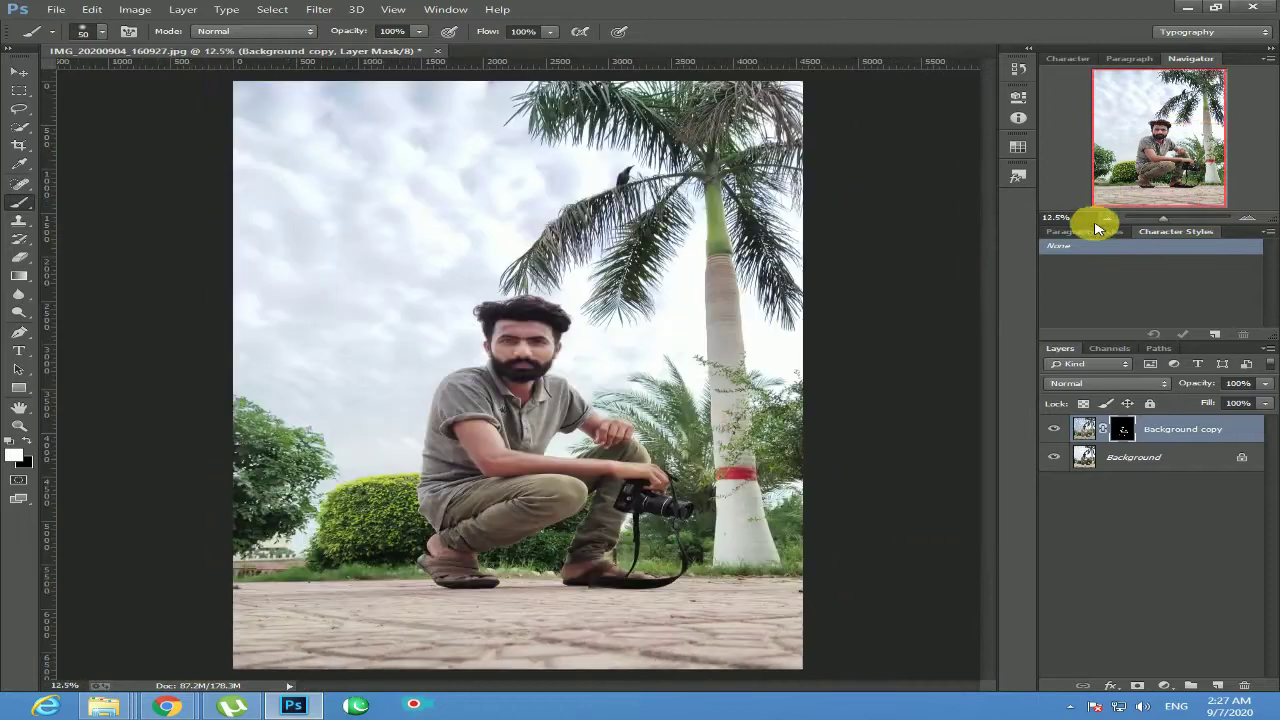
pyautogui.rightClick(1153, 458)
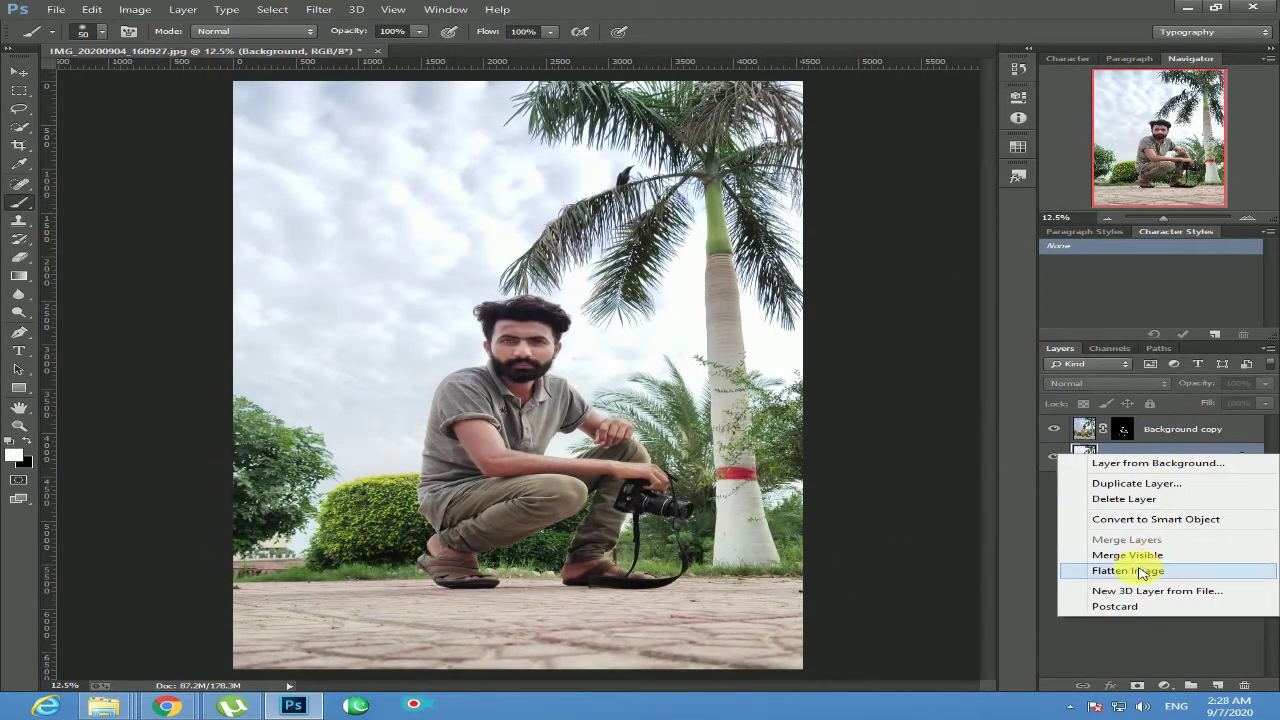
pyautogui.click(1143, 570)
pyautogui.moveTo(1210, 436); pyautogui.dragTo(1217, 684)
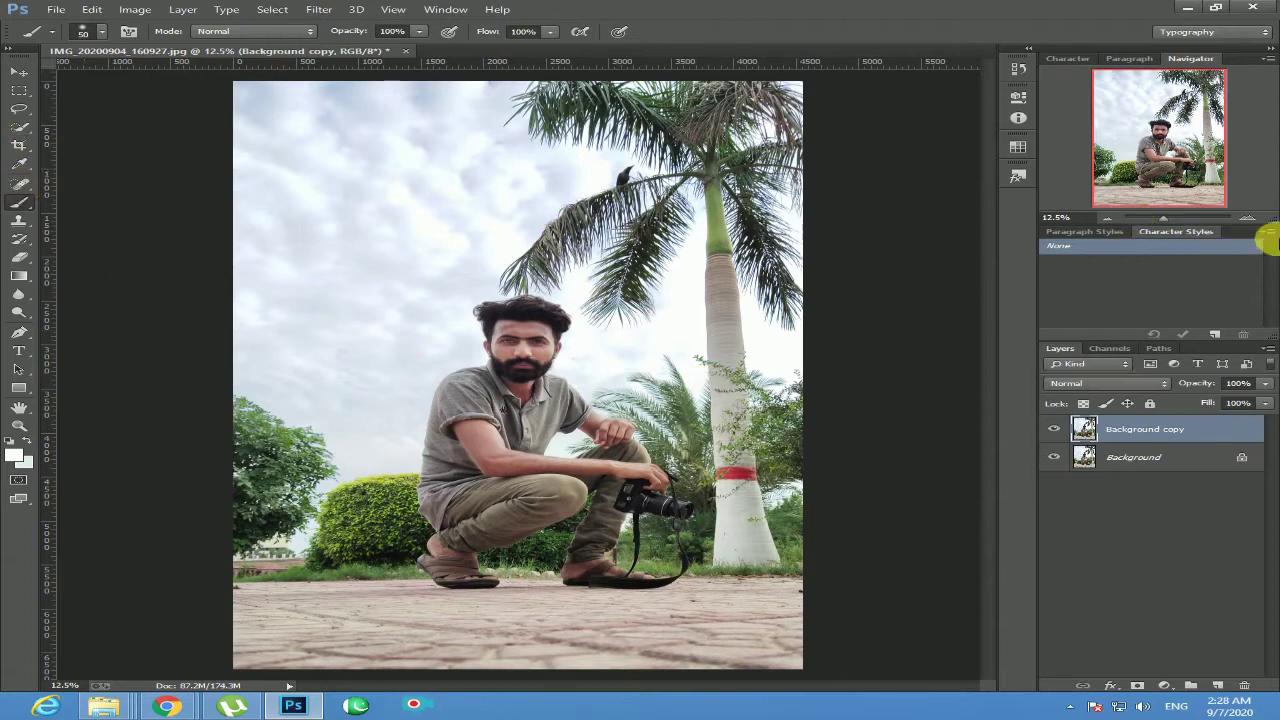
# Switch to the Mixer Brush tool for blending the facial skin on the Background copy layer.
pyautogui.click(1245, 219)
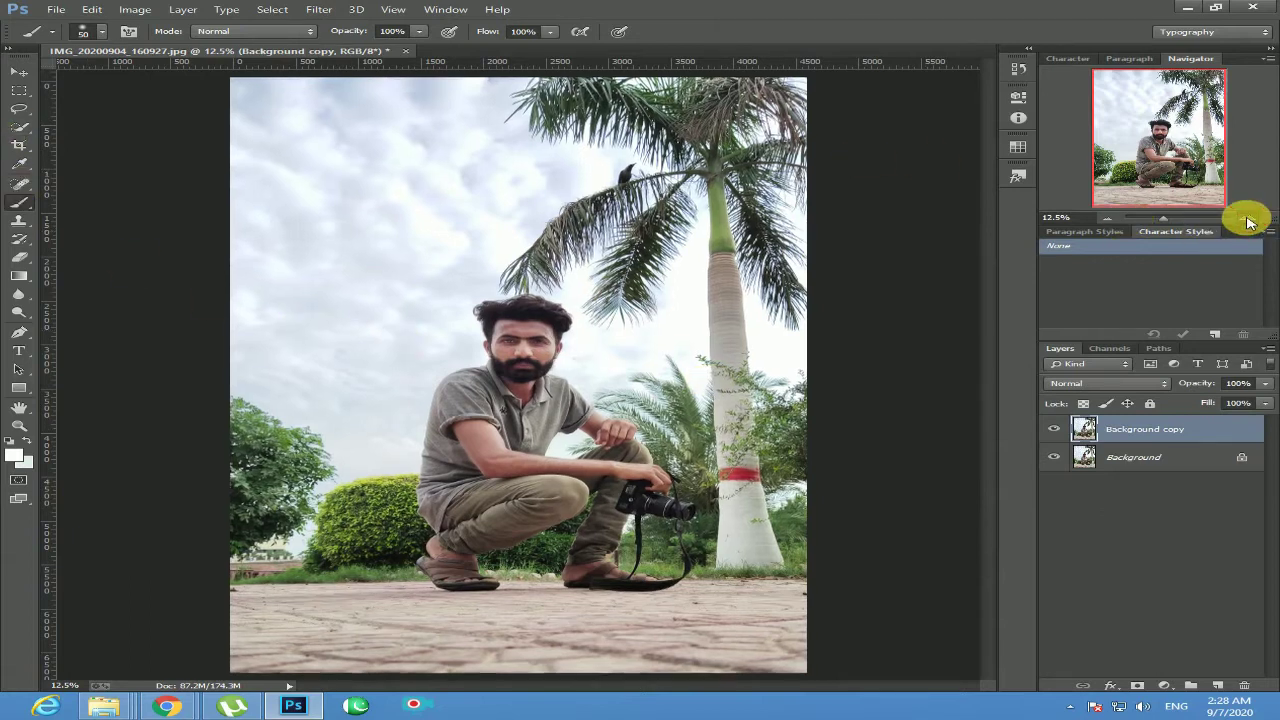
pyautogui.click(1245, 219)
pyautogui.click(1245, 219)
pyautogui.click(1245, 219)
pyautogui.click(1246, 219)
pyautogui.click(1245, 219)
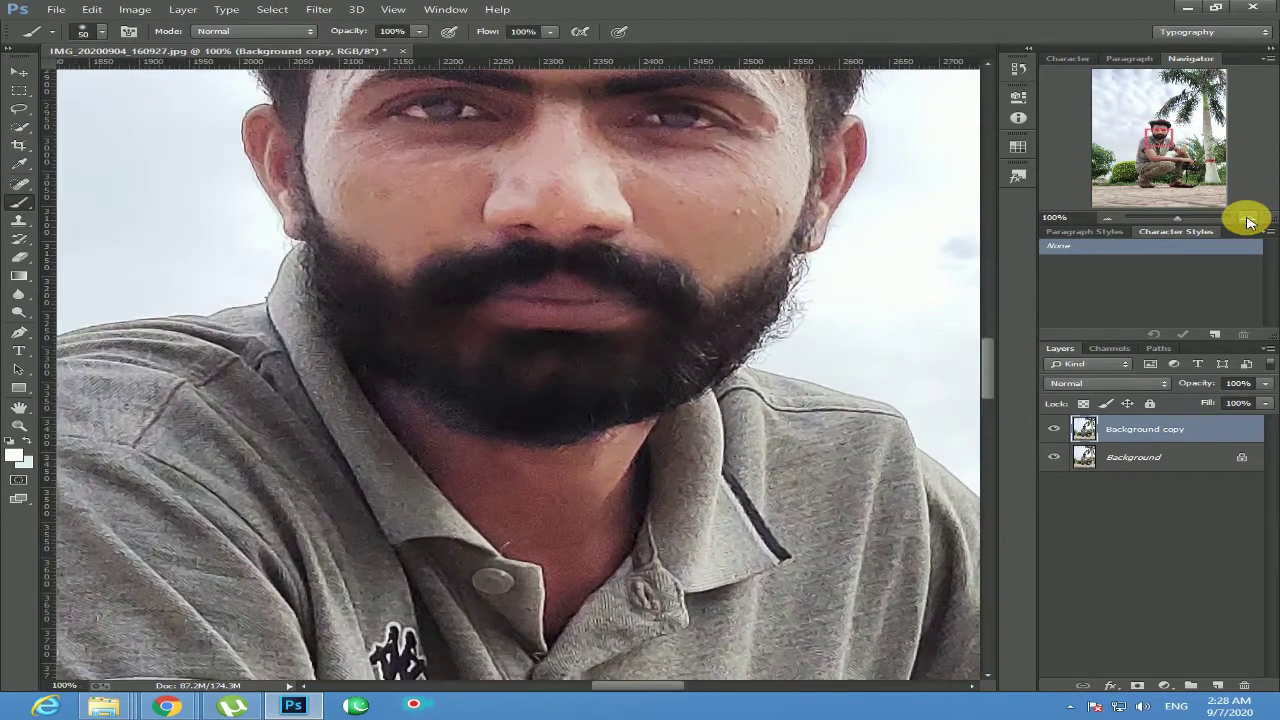
pyautogui.scroll(5, 618, 280)
pyautogui.scroll(3, 618, 245)
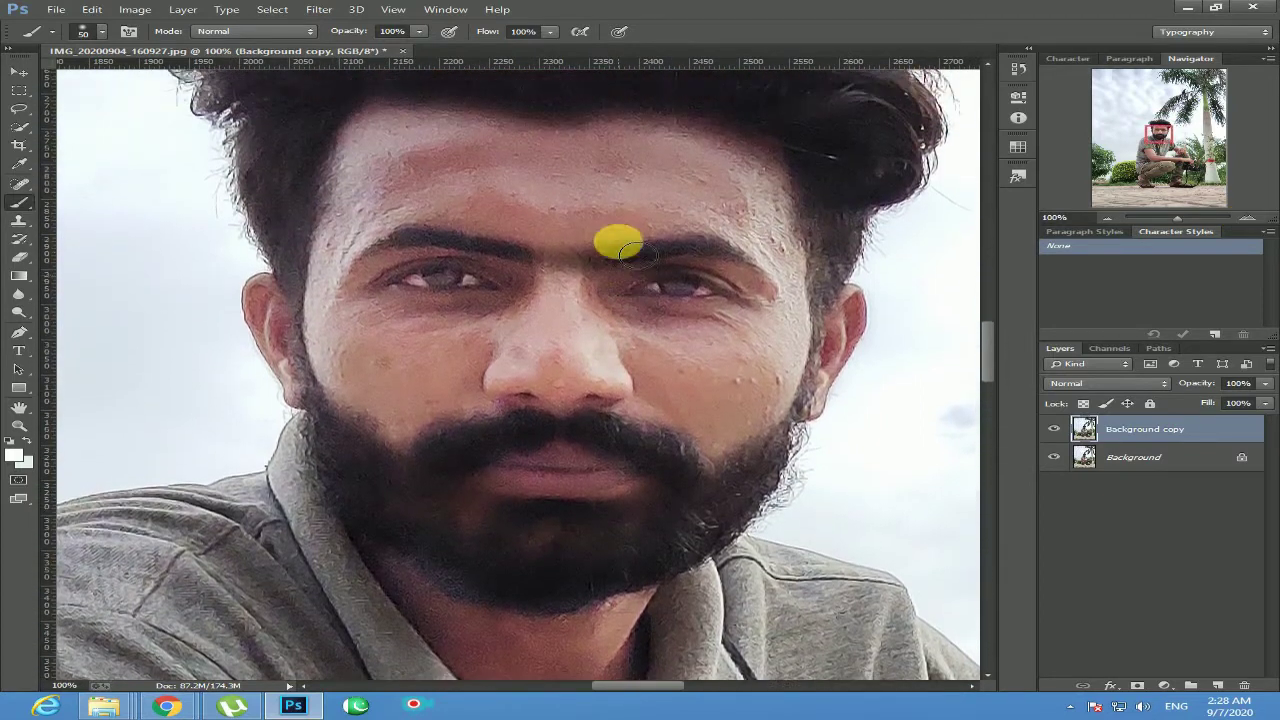
pyautogui.click(1233, 219)
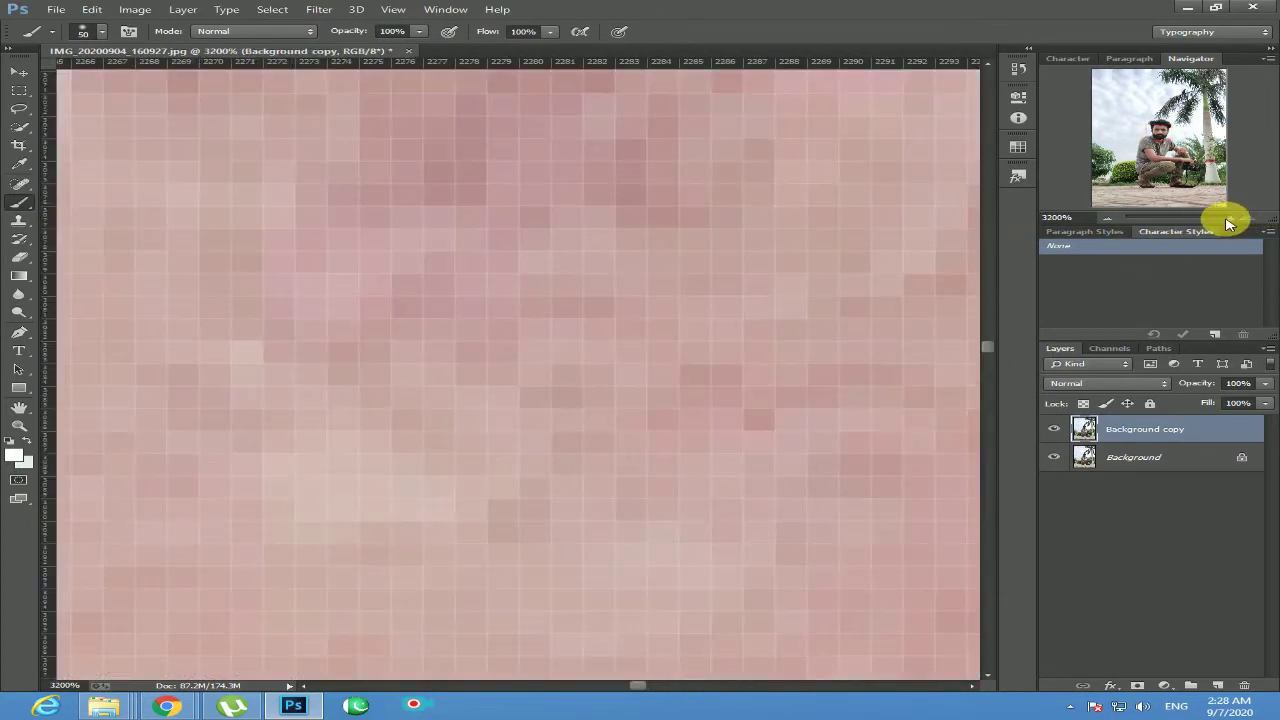
pyautogui.moveTo(1205, 225)
pyautogui.mouseDown()
pyautogui.moveTo(1228, 214)
pyautogui.moveTo(1187, 224)
pyautogui.mouseUp()
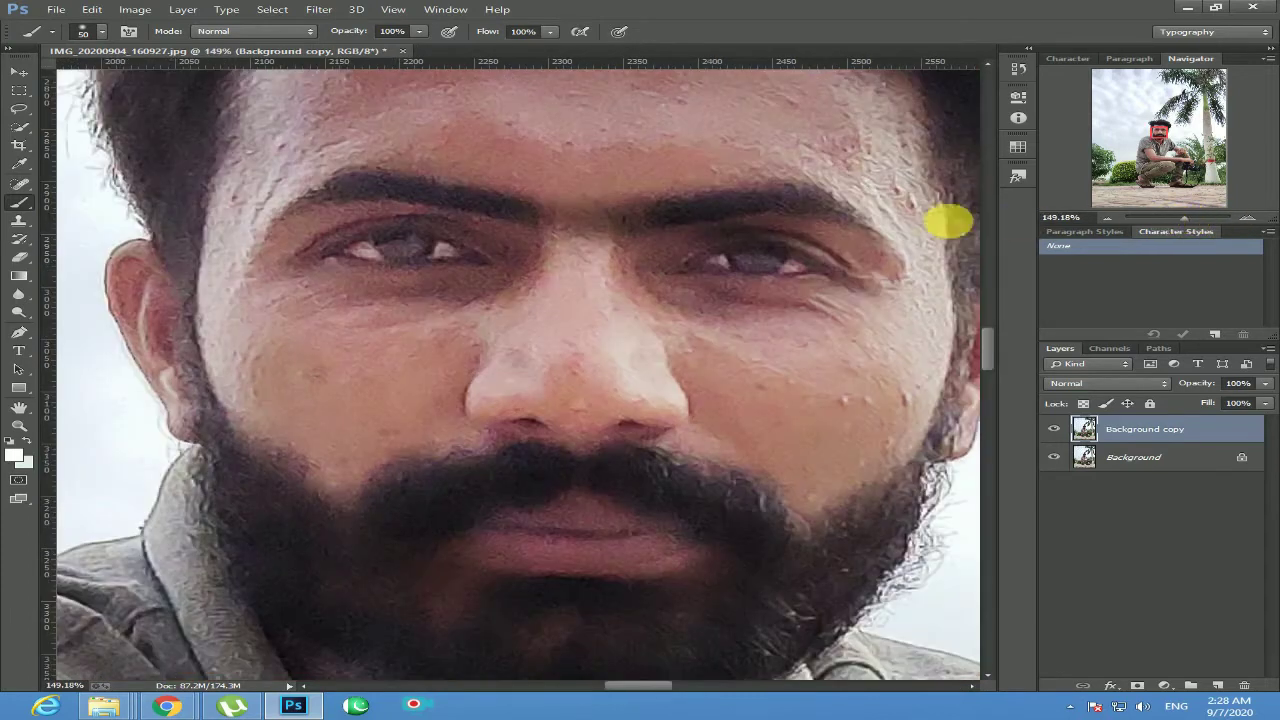
pyautogui.moveTo(685, 207); pyautogui.dragTo(640, 467)
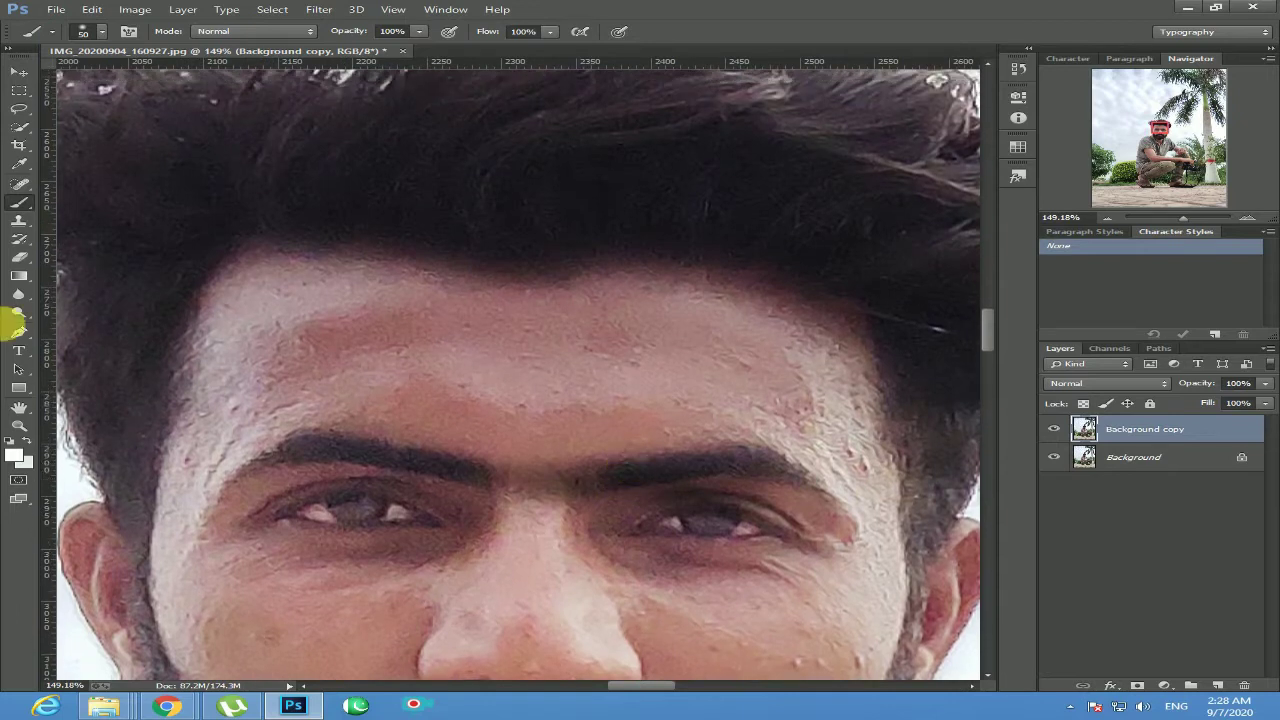
pyautogui.moveTo(22, 209); pyautogui.dragTo(206, 241)
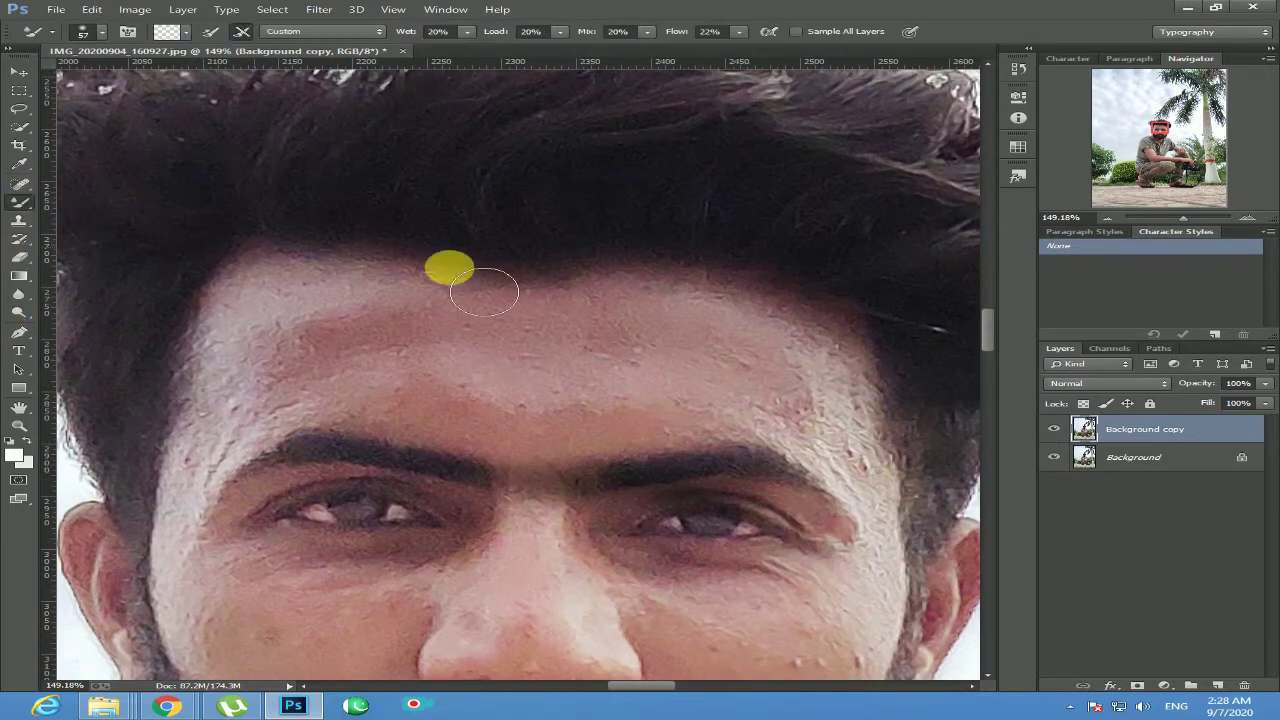
# Blend the skin in the middle of the forehead above the eyebrows with the Mixer Brush at sizes 90 and 50.
pyautogui.click(1247, 218)
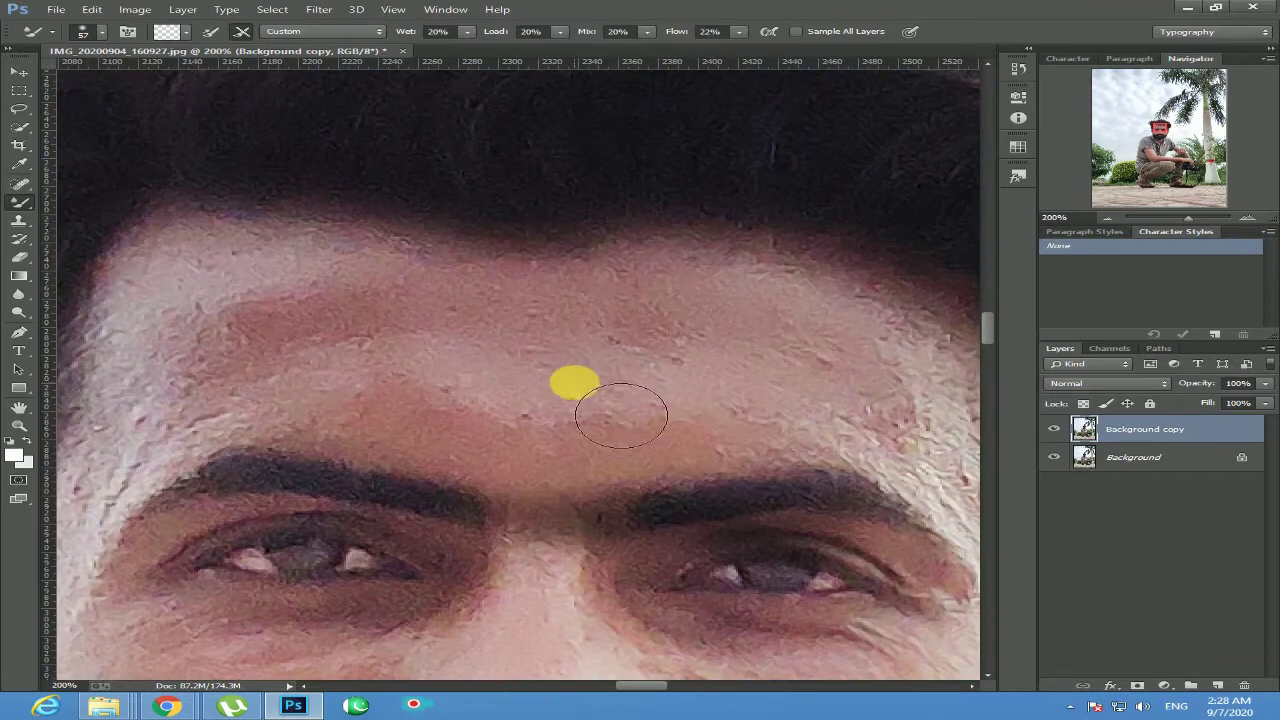
pyautogui.press(']')
pyautogui.press(']')
pyautogui.press(']')
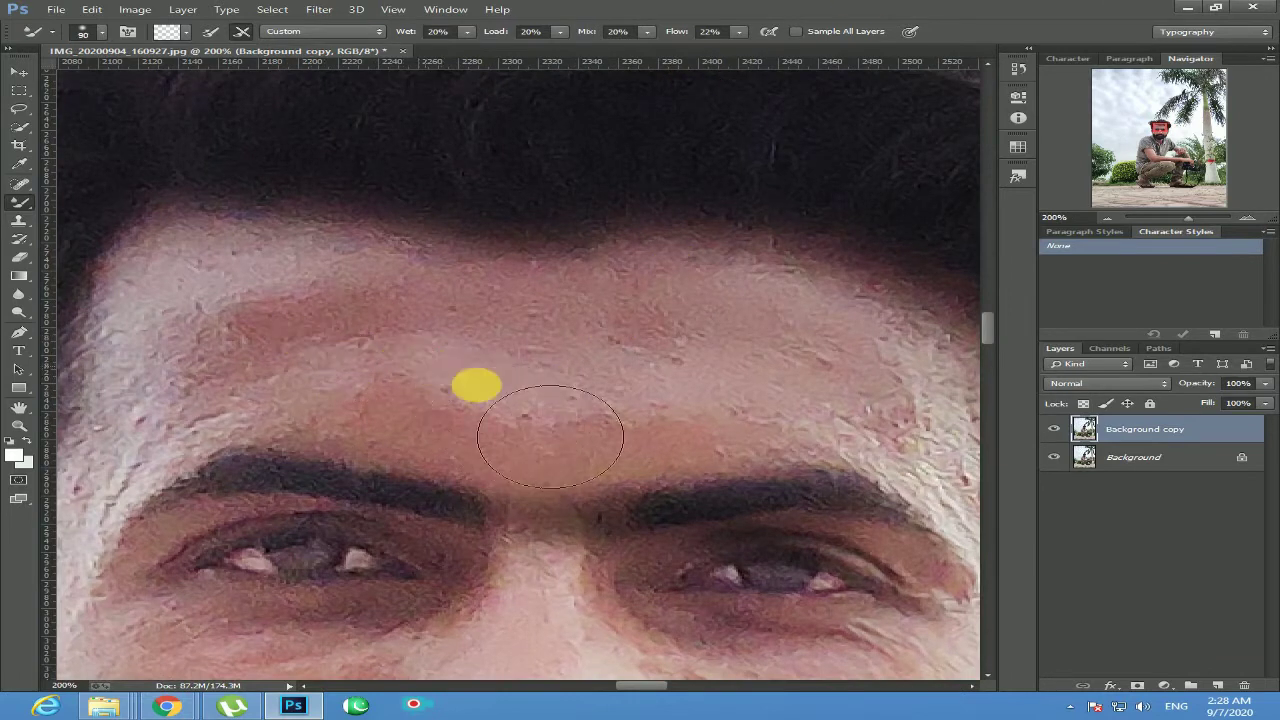
pyautogui.moveTo(574, 407)
pyautogui.mouseDown()
pyautogui.moveTo(686, 406)
pyautogui.moveTo(544, 449)
pyautogui.moveTo(483, 445)
pyautogui.moveTo(586, 363)
pyautogui.moveTo(534, 369)
pyautogui.moveTo(569, 380)
pyautogui.moveTo(622, 341)
pyautogui.moveTo(680, 323)
pyautogui.moveTo(646, 366)
pyautogui.moveTo(737, 303)
pyautogui.moveTo(824, 457)
pyautogui.mouseUp()
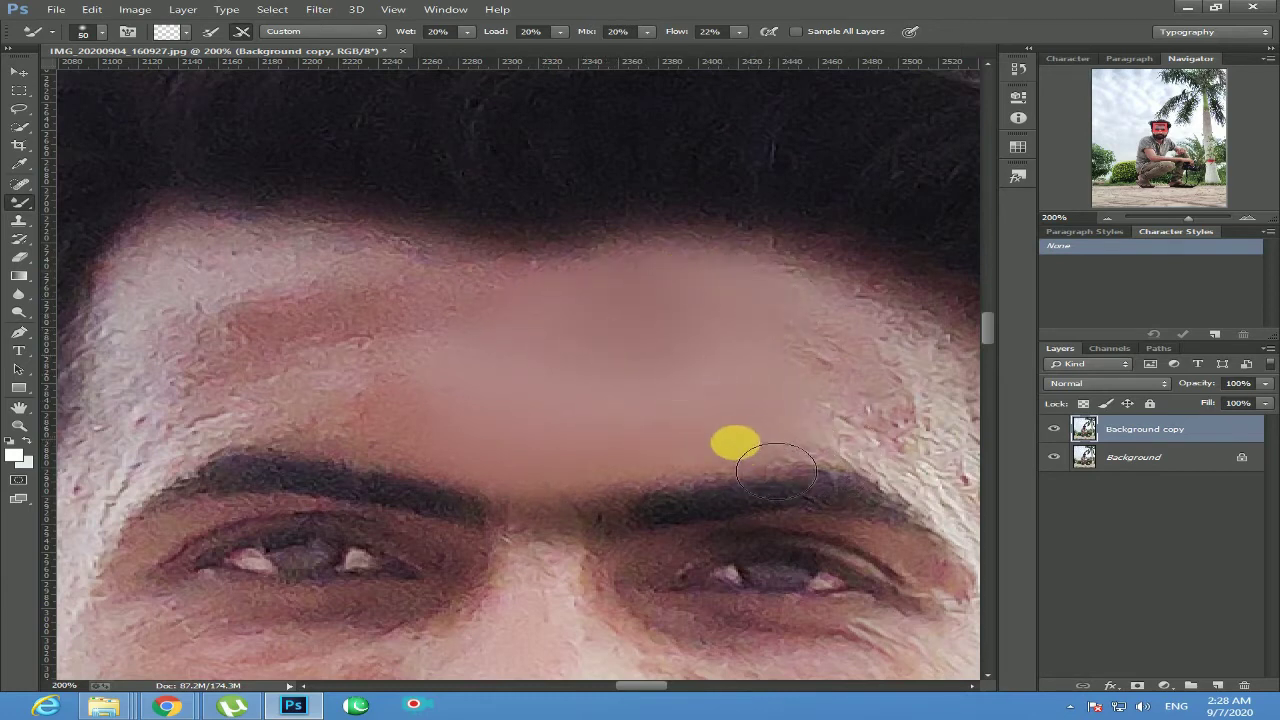
pyautogui.moveTo(733, 455); pyautogui.dragTo(535, 488)
pyautogui.moveTo(815, 292); pyautogui.dragTo(817, 436)
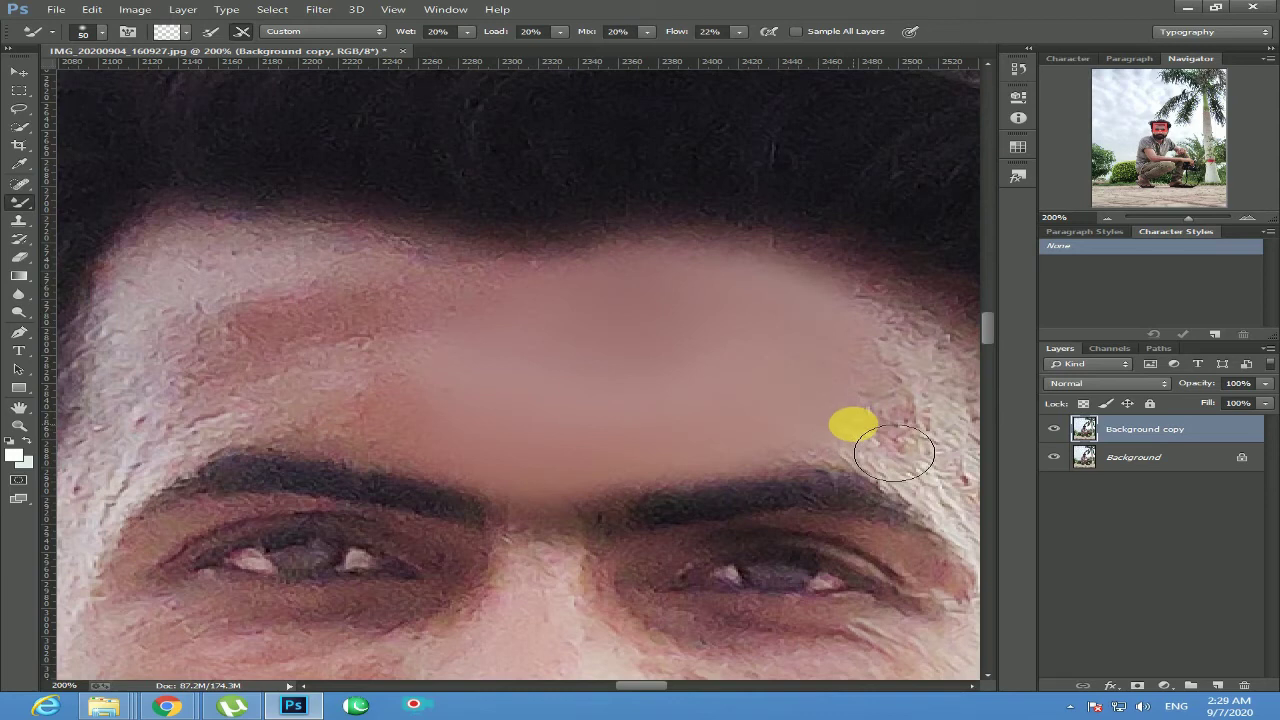
# Blend the temple, under-eye and cheek skin on the photo's right side of the face down to the beard with the Mixer Brush.
pyautogui.moveTo(894, 453)
pyautogui.mouseDown()
pyautogui.moveTo(850, 445)
pyautogui.moveTo(872, 338)
pyautogui.moveTo(963, 378)
pyautogui.moveTo(963, 422)
pyautogui.moveTo(946, 439)
pyautogui.moveTo(881, 472)
pyautogui.moveTo(808, 483)
pyautogui.moveTo(960, 407)
pyautogui.moveTo(704, 344)
pyautogui.moveTo(770, 323)
pyautogui.moveTo(788, 343)
pyautogui.moveTo(751, 392)
pyautogui.moveTo(699, 402)
pyautogui.moveTo(814, 445)
pyautogui.moveTo(811, 603)
pyautogui.moveTo(478, 344)
pyautogui.moveTo(520, 367)
pyautogui.moveTo(626, 557)
pyautogui.moveTo(890, 475)
pyautogui.moveTo(858, 475)
pyautogui.moveTo(866, 468)
pyautogui.moveTo(778, 651)
pyautogui.moveTo(827, 467)
pyautogui.moveTo(803, 472)
pyautogui.moveTo(839, 394)
pyautogui.moveTo(770, 449)
pyautogui.moveTo(714, 459)
pyautogui.moveTo(609, 462)
pyautogui.moveTo(524, 430)
pyautogui.moveTo(715, 446)
pyautogui.moveTo(768, 506)
pyautogui.moveTo(700, 506)
pyautogui.moveTo(773, 513)
pyautogui.moveTo(669, 515)
pyautogui.moveTo(560, 490)
pyautogui.moveTo(554, 465)
pyautogui.moveTo(749, 589)
pyautogui.moveTo(673, 620)
pyautogui.moveTo(610, 565)
pyautogui.mouseUp()
pyautogui.press('c')
pyautogui.press('b')
pyautogui.rightClick(20, 203)
pyautogui.click(118, 240)
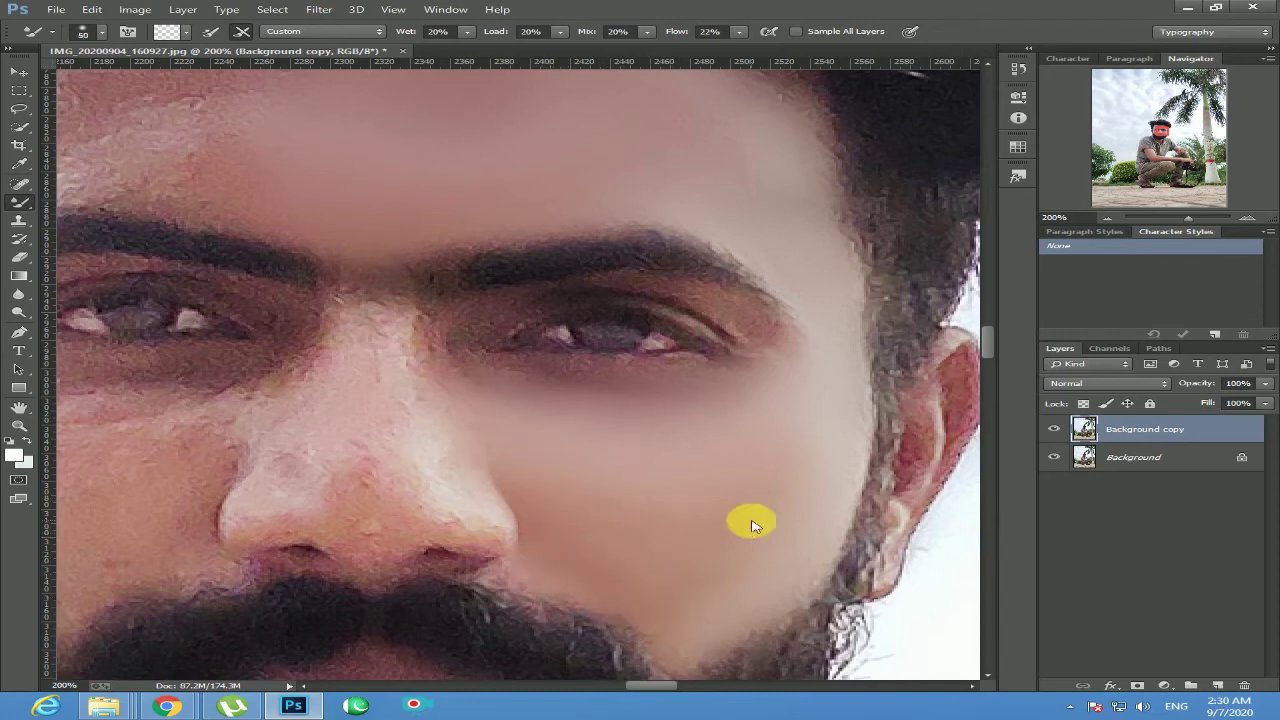
pyautogui.press(']')
pyautogui.moveTo(630, 636); pyautogui.dragTo(680, 648)
# Smooth the inner eye corner and the nose with the Mixer Brush at sizes 30 and 40.
pyautogui.press(']')
pyautogui.press('[')
pyautogui.press('[')
pyautogui.press('[')
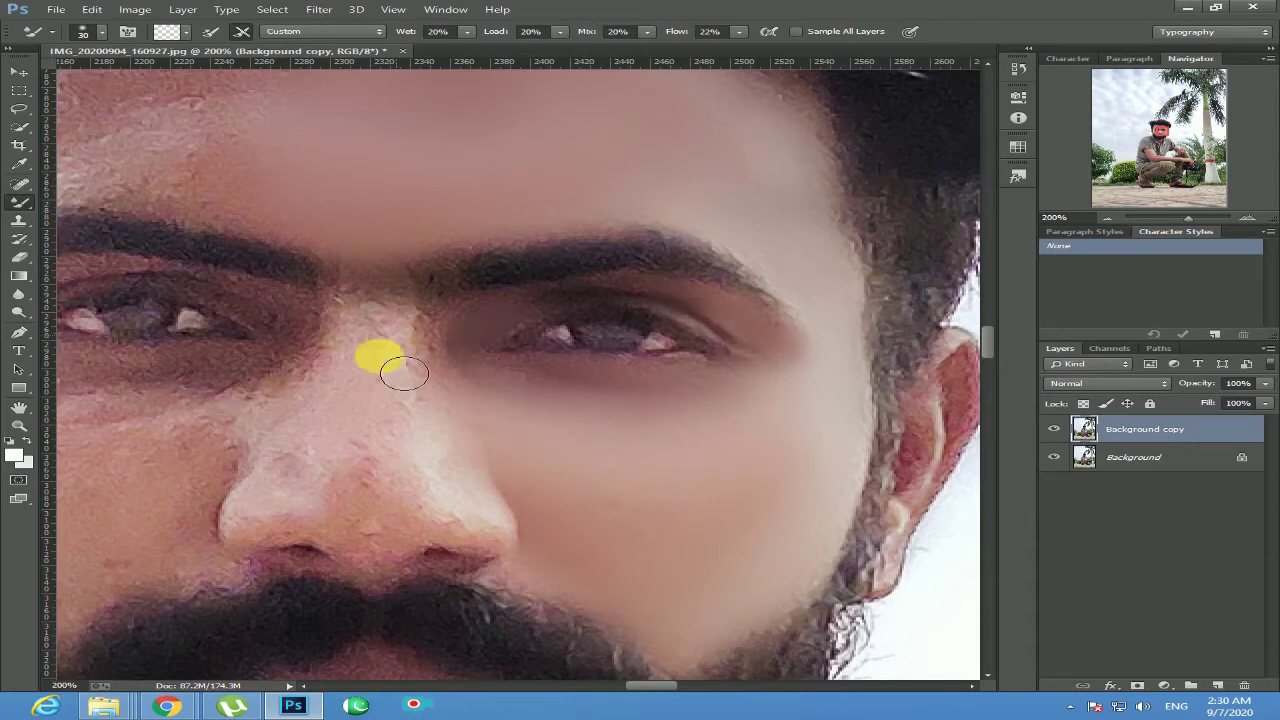
pyautogui.moveTo(476, 387); pyautogui.dragTo(461, 467)
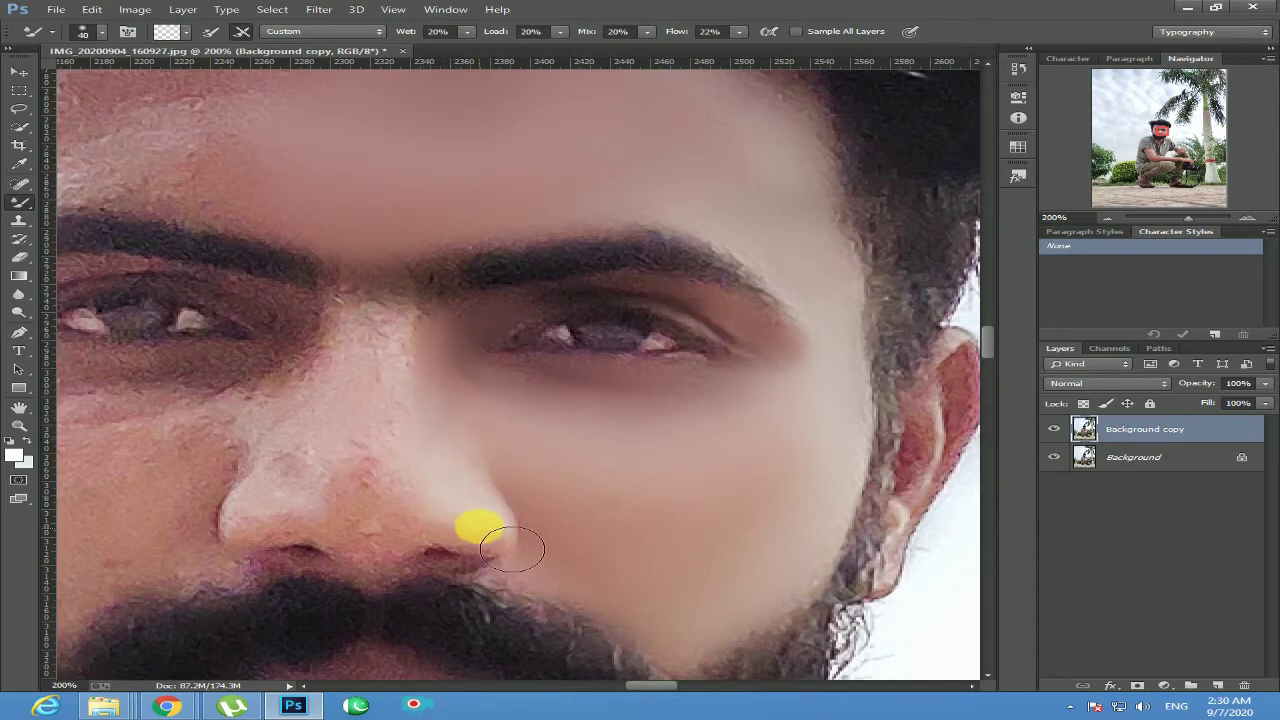
pyautogui.moveTo(416, 578)
pyautogui.mouseDown()
pyautogui.moveTo(403, 528)
pyautogui.moveTo(419, 352)
pyautogui.moveTo(403, 499)
pyautogui.moveTo(423, 507)
pyautogui.moveTo(448, 393)
pyautogui.moveTo(390, 450)
pyautogui.moveTo(387, 333)
pyautogui.mouseUp()
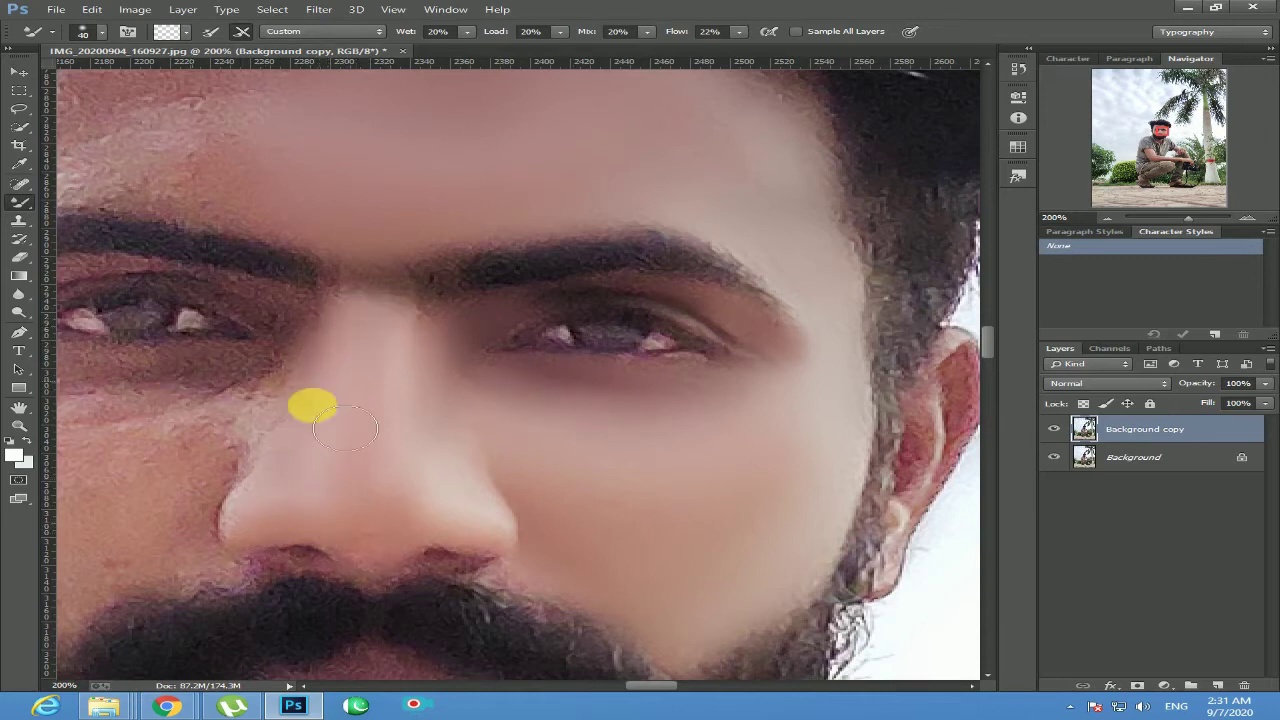
# Blend the cheek and under-eye skin on the photo's left side of the face with the Mixer Brush at sizes 40 to 60.
pyautogui.moveTo(495, 445); pyautogui.dragTo(801, 448)
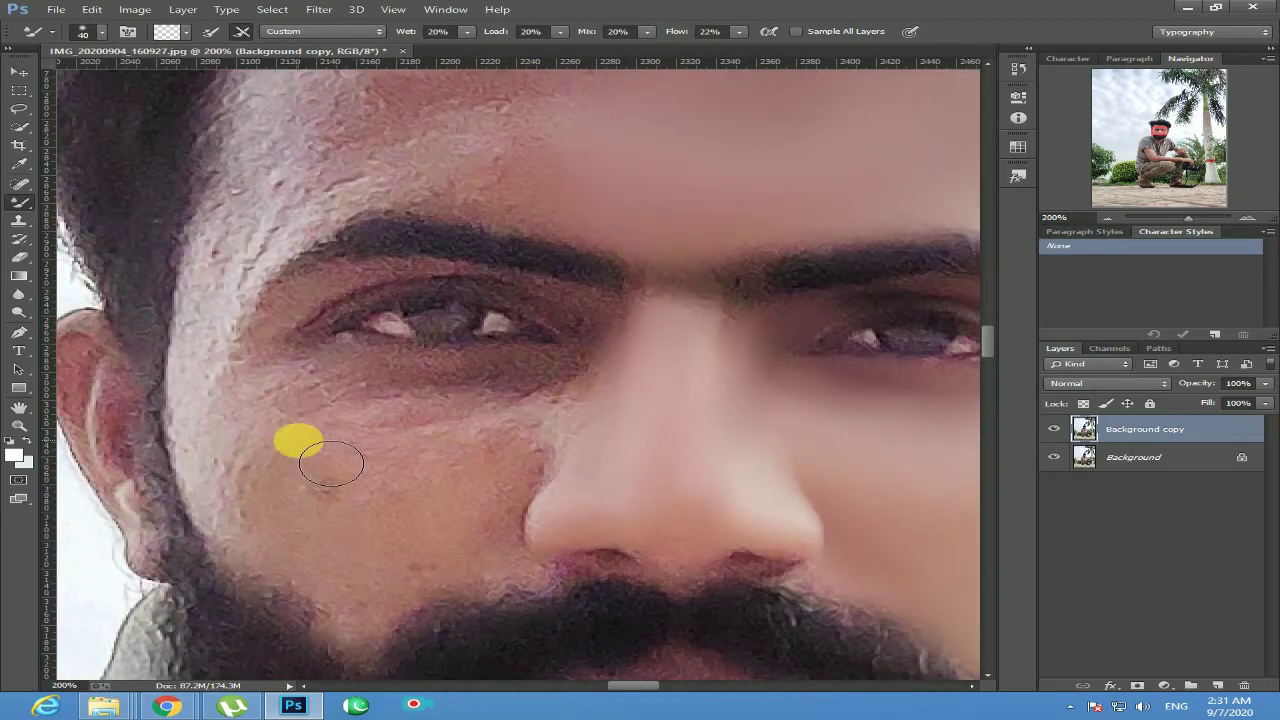
pyautogui.moveTo(291, 418)
pyautogui.mouseDown()
pyautogui.moveTo(271, 486)
pyautogui.moveTo(291, 534)
pyautogui.moveTo(410, 585)
pyautogui.mouseUp()
pyautogui.moveTo(19, 201); pyautogui.dragTo(80, 250)
pyautogui.click(78, 246)
pyautogui.press('p')
pyautogui.click(17, 204)
pyautogui.press('[')
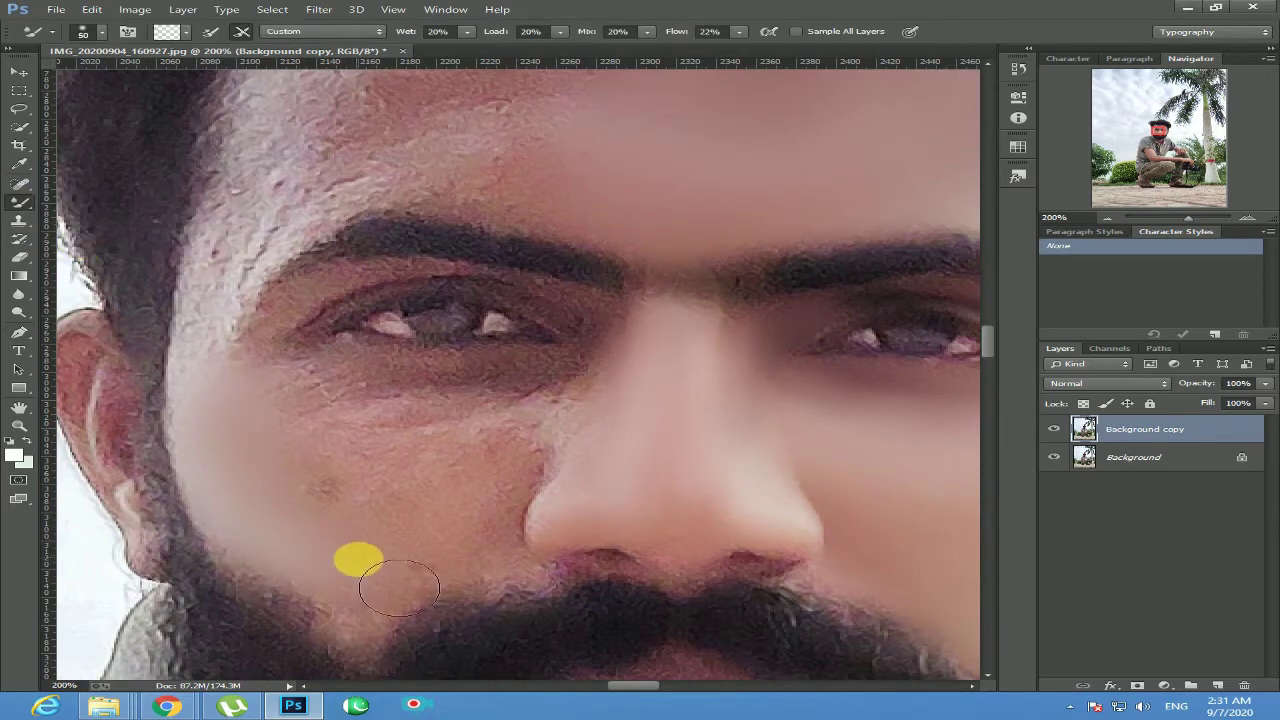
pyautogui.press(']')
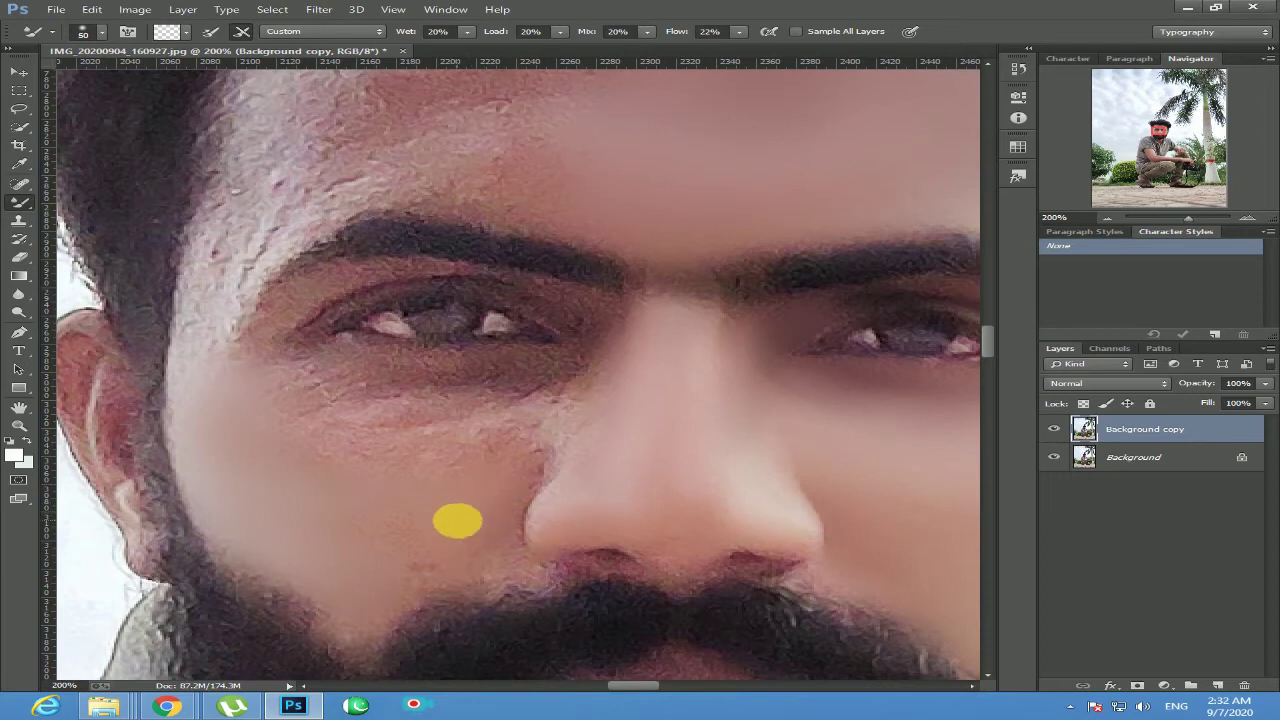
pyautogui.moveTo(473, 590); pyautogui.dragTo(446, 620)
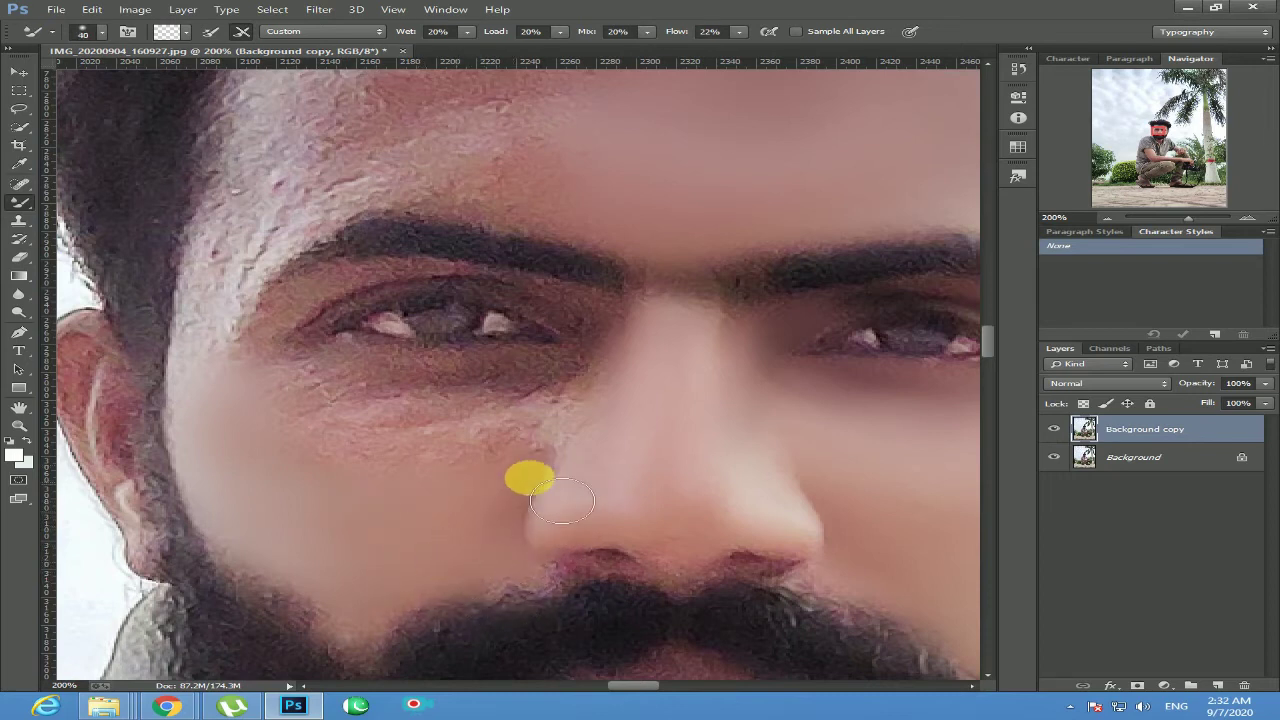
pyautogui.moveTo(456, 477)
pyautogui.mouseDown()
pyautogui.moveTo(558, 452)
pyautogui.moveTo(618, 410)
pyautogui.moveTo(638, 368)
pyautogui.moveTo(612, 328)
pyautogui.moveTo(330, 426)
pyautogui.moveTo(365, 420)
pyautogui.moveTo(340, 405)
pyautogui.moveTo(423, 437)
pyautogui.moveTo(393, 402)
pyautogui.moveTo(591, 423)
pyautogui.mouseUp()
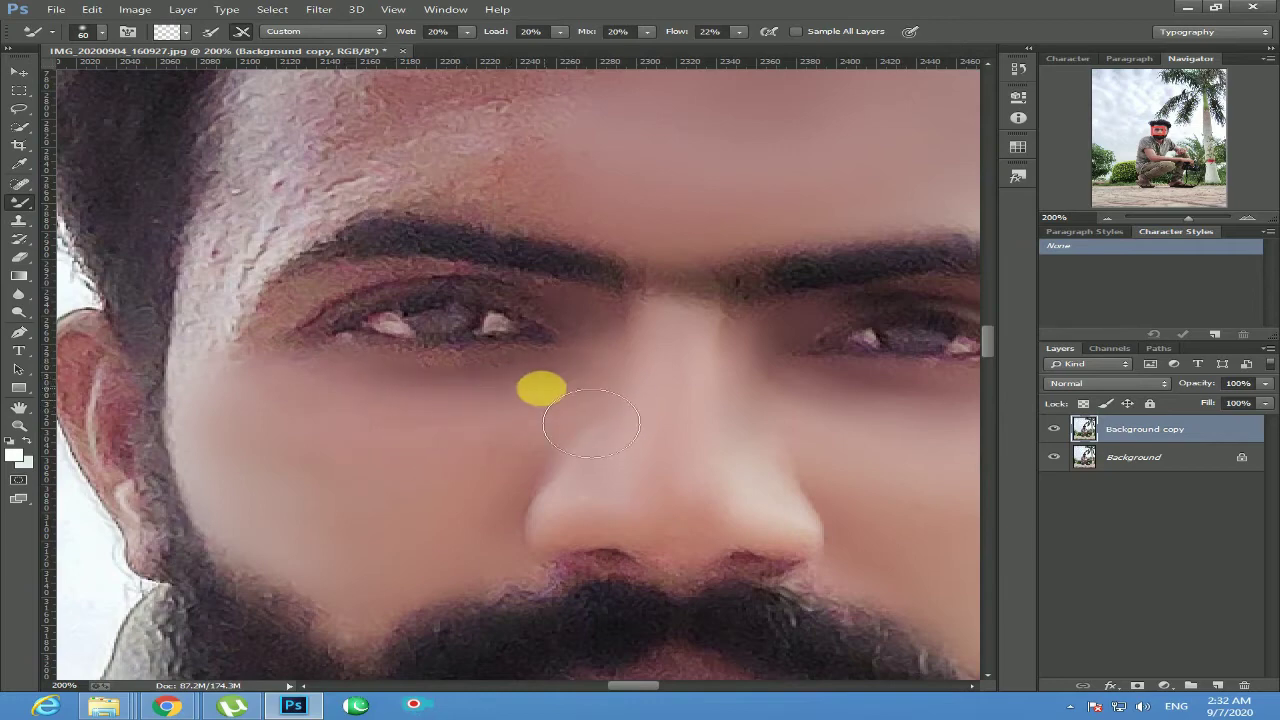
# Examine the smoothed face in the context of the whole portrait and again at closer range.
pyautogui.click(1106, 219)
pyautogui.click(1106, 219)
pyautogui.click(1106, 219)
pyautogui.click(1106, 219)
pyautogui.click(1106, 219)
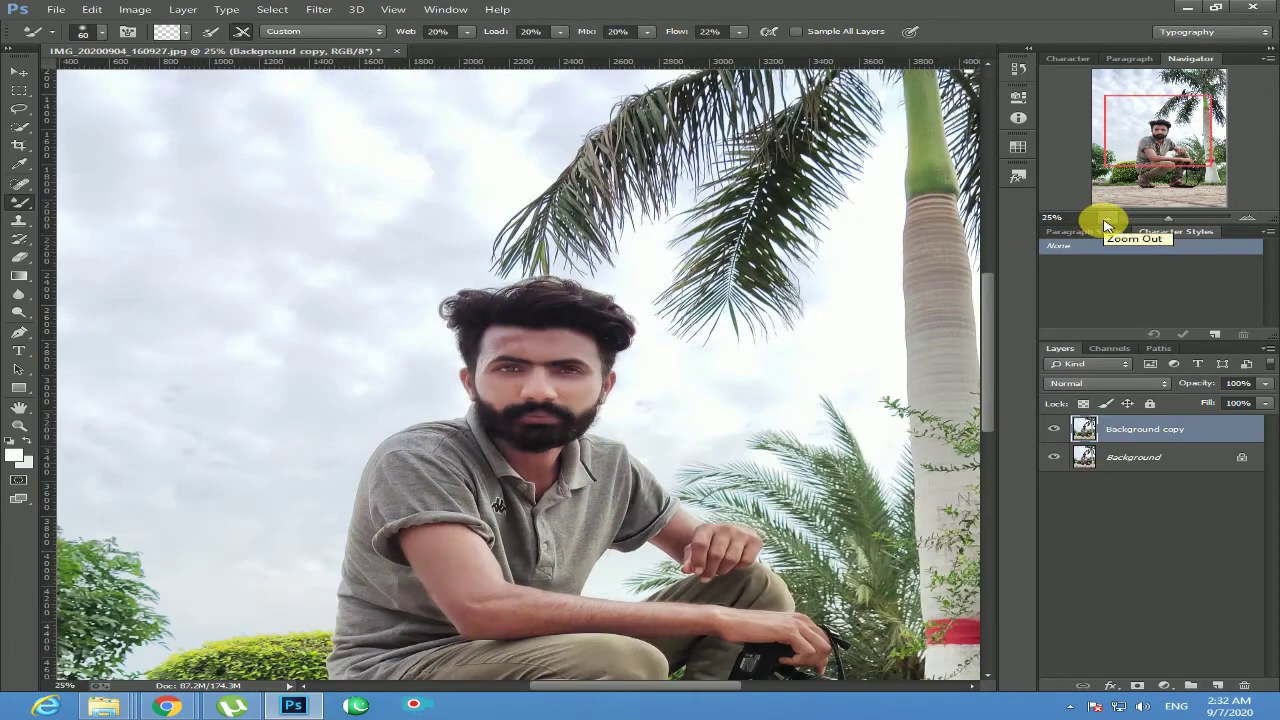
pyautogui.click(1106, 219)
pyautogui.click(1106, 219)
pyautogui.click(1250, 220)
pyautogui.click(1250, 220)
pyautogui.click(1250, 220)
pyautogui.click(1250, 220)
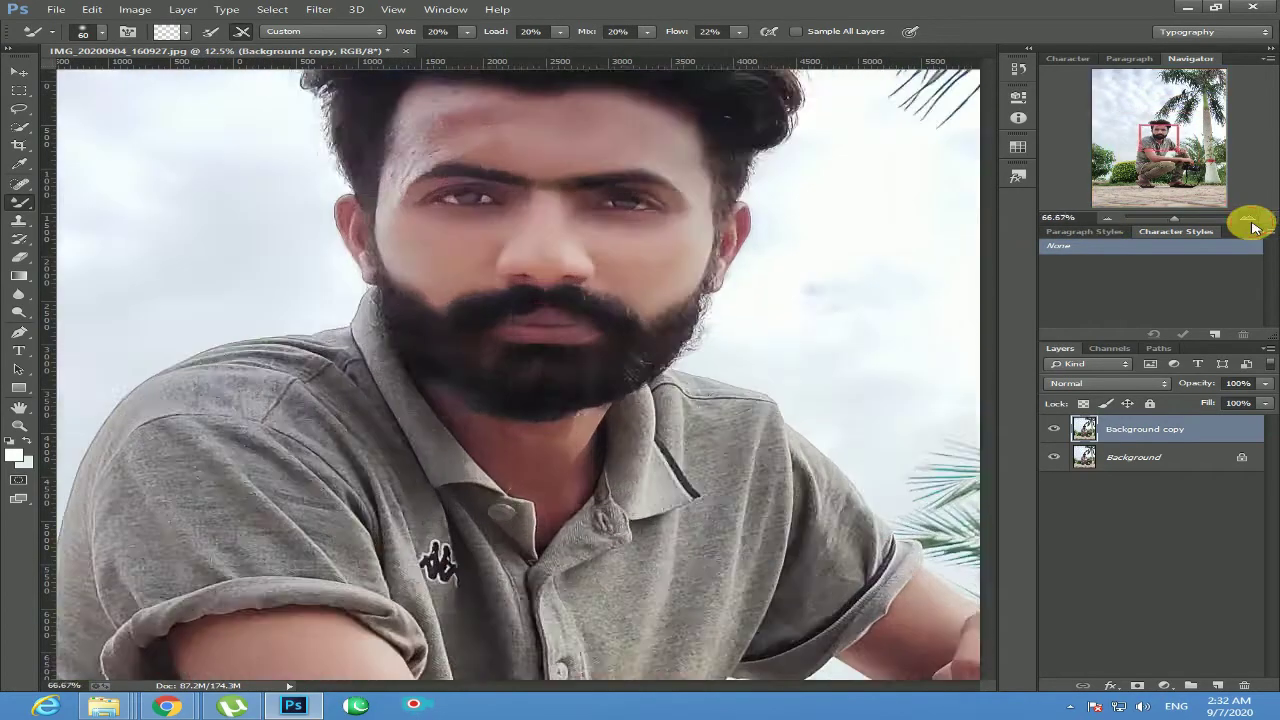
# Smooth the forehead skin between the hairline and the eyebrows with the Mixer Brush.
pyautogui.click(1250, 220)
pyautogui.click(1250, 220)
pyautogui.scroll(10, 474, 268)
pyautogui.press(']')
pyautogui.moveTo(565, 242)
pyautogui.mouseDown()
pyautogui.moveTo(272, 192)
pyautogui.moveTo(264, 287)
pyautogui.moveTo(542, 206)
pyautogui.moveTo(526, 281)
pyautogui.moveTo(463, 200)
pyautogui.moveTo(363, 266)
pyautogui.moveTo(425, 233)
pyautogui.moveTo(185, 335)
pyautogui.mouseUp()
# Blend the temple, the brow edge and the eyelid on the photo's left side with the Mixer Brush at sizes 50 and 35.
pyautogui.press('[')
pyautogui.press('[')
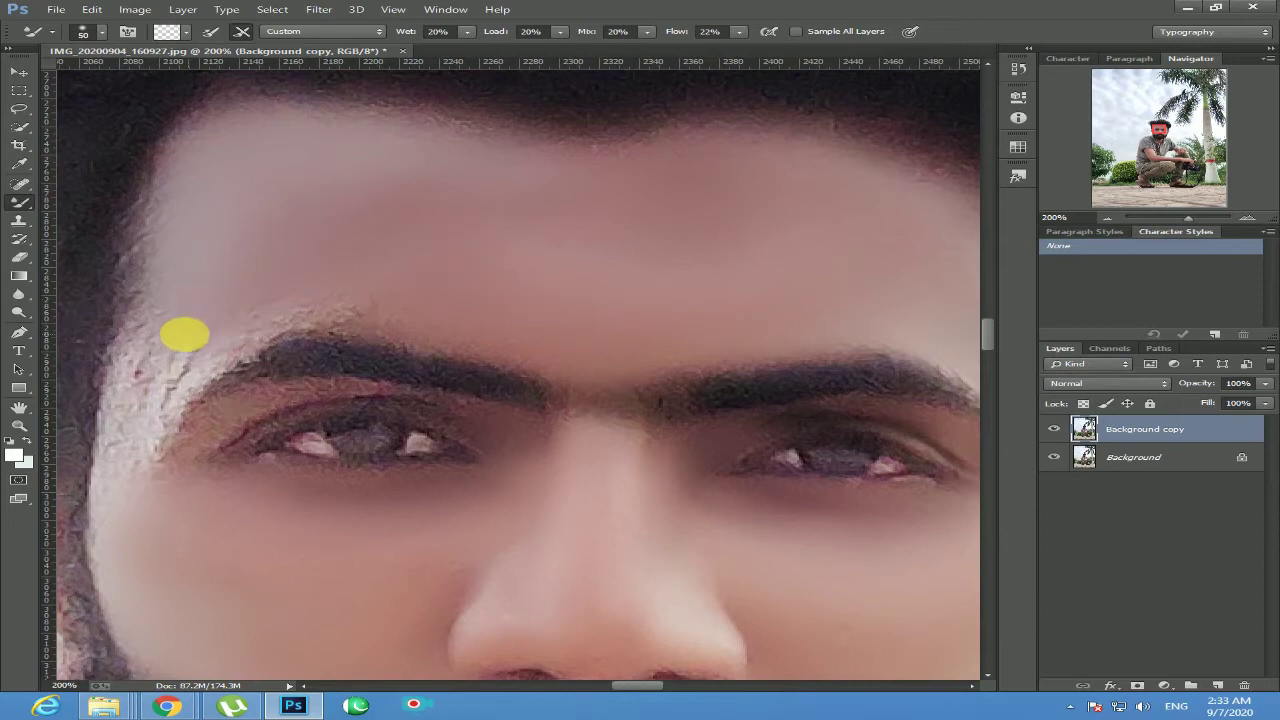
pyautogui.moveTo(199, 393); pyautogui.dragTo(394, 339)
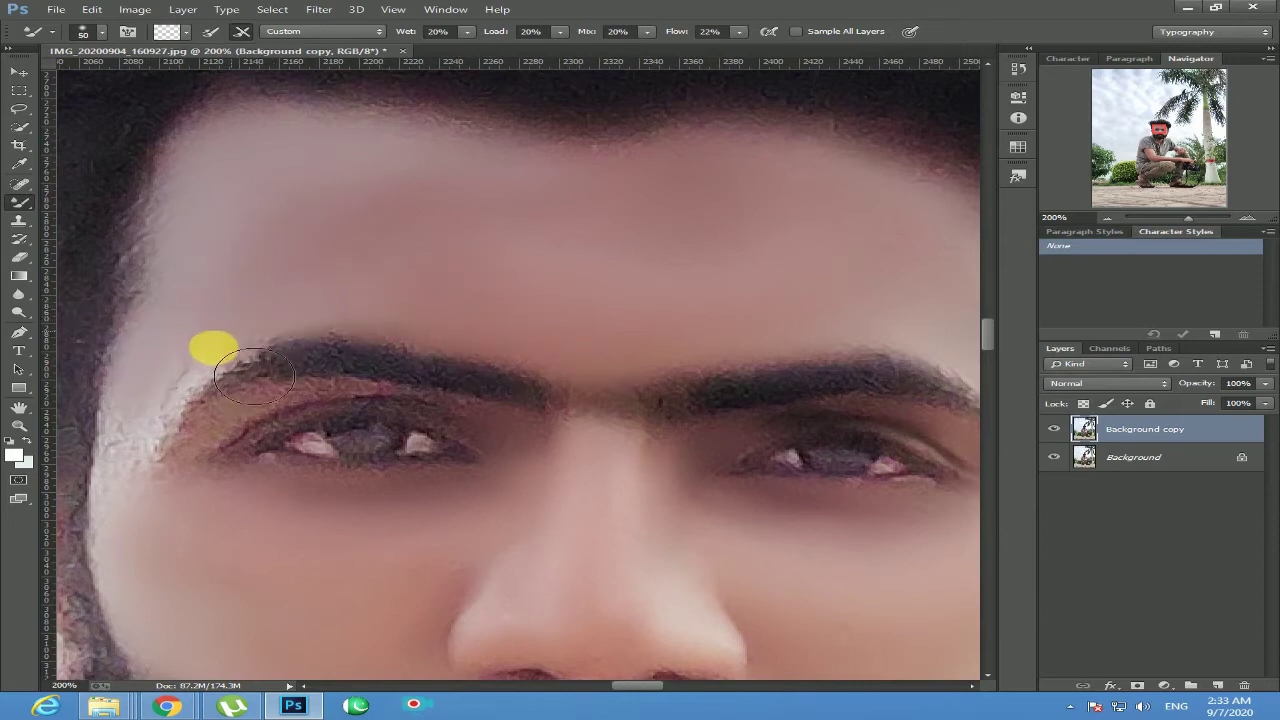
pyautogui.press('[')
pyautogui.moveTo(254, 375)
pyautogui.mouseDown()
pyautogui.moveTo(223, 385)
pyautogui.moveTo(154, 507)
pyautogui.mouseUp()
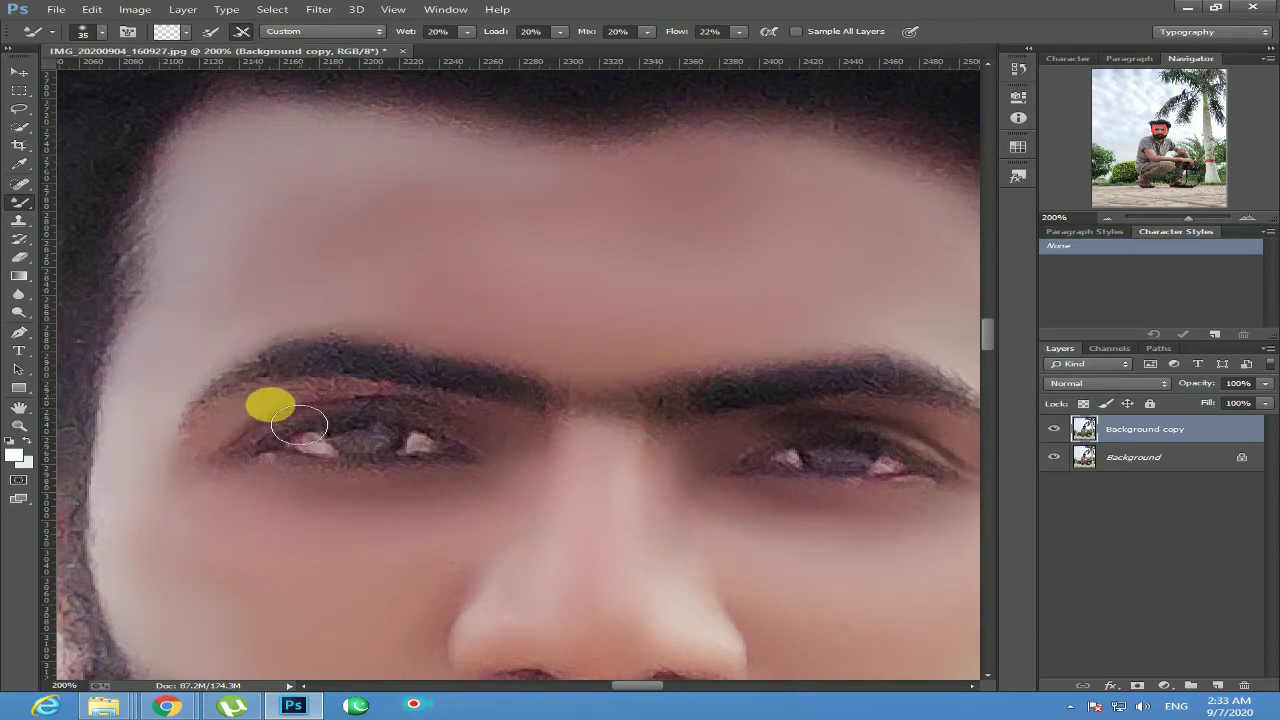
pyautogui.moveTo(299, 426); pyautogui.dragTo(458, 429)
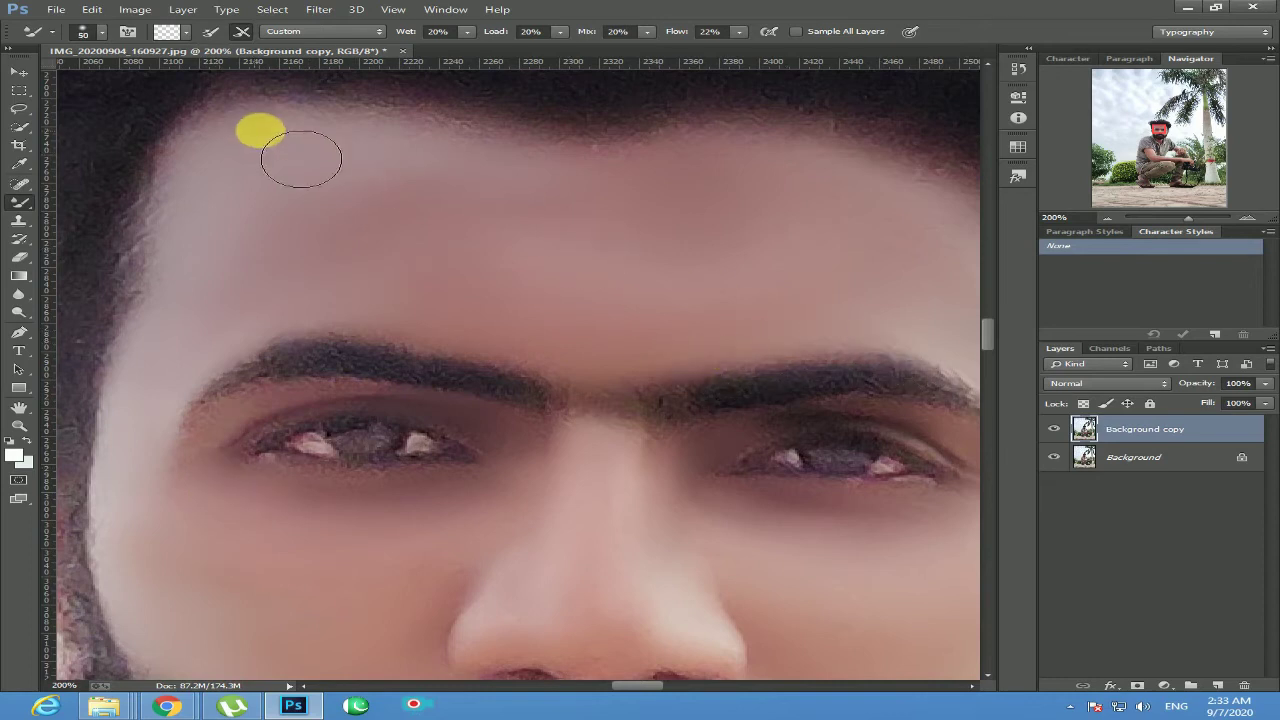
# Smooth the ear on the photo's left side with the Mixer Brush at size 25.
pyautogui.press(']')
pyautogui.press(']')
pyautogui.press(']')
pyautogui.moveTo(272, 488); pyautogui.dragTo(560, 88)
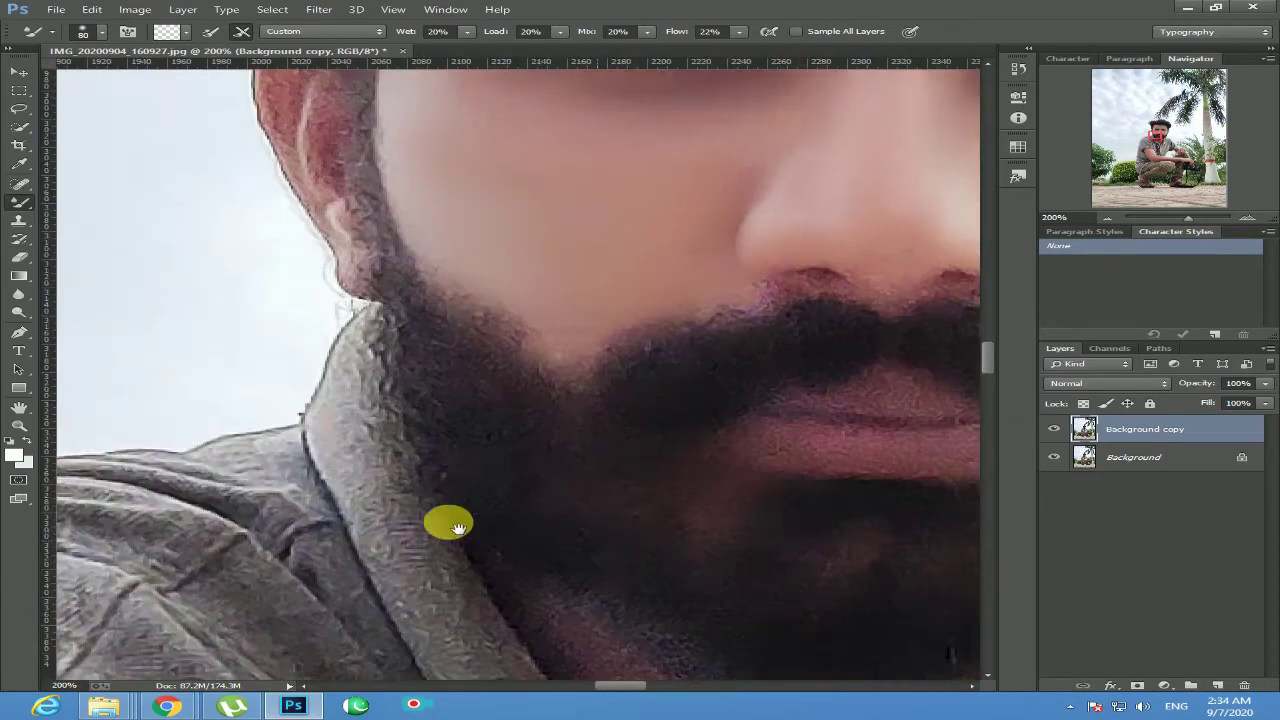
pyautogui.moveTo(458, 529); pyautogui.dragTo(462, 634)
pyautogui.press('[')
pyautogui.press('[')
pyautogui.press('[')
pyautogui.press('[')
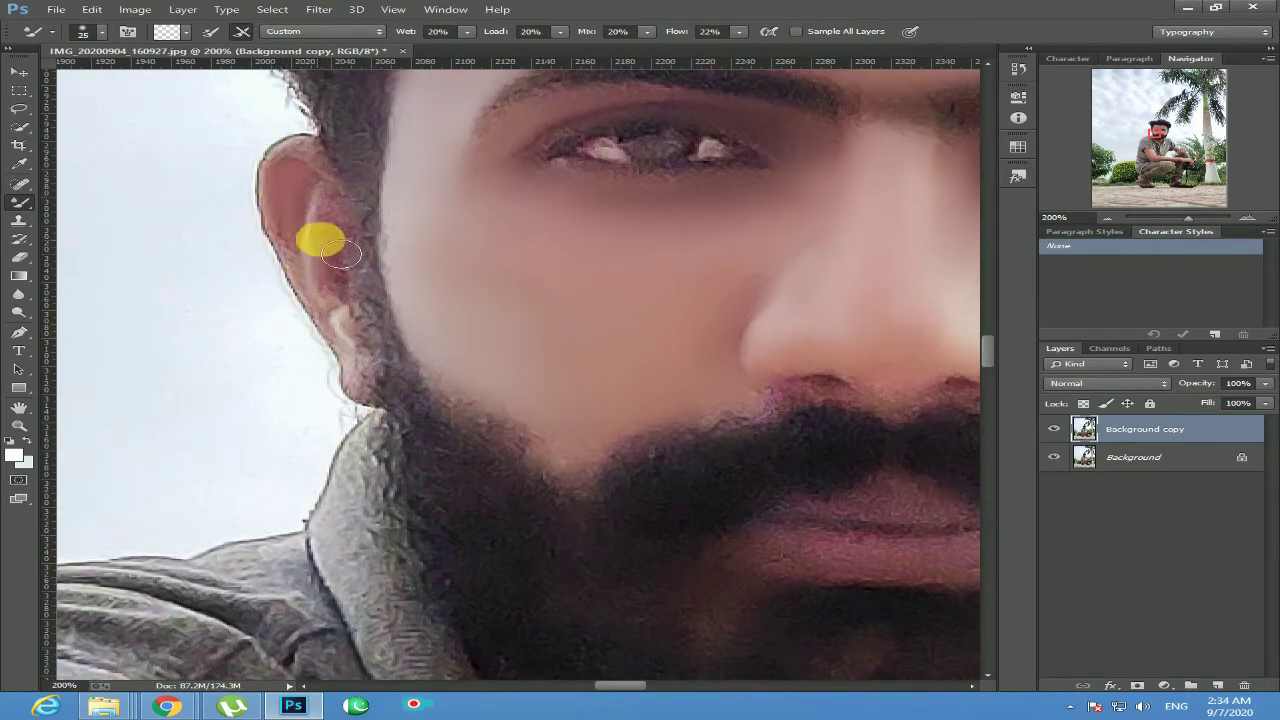
pyautogui.moveTo(314, 259); pyautogui.dragTo(322, 302)
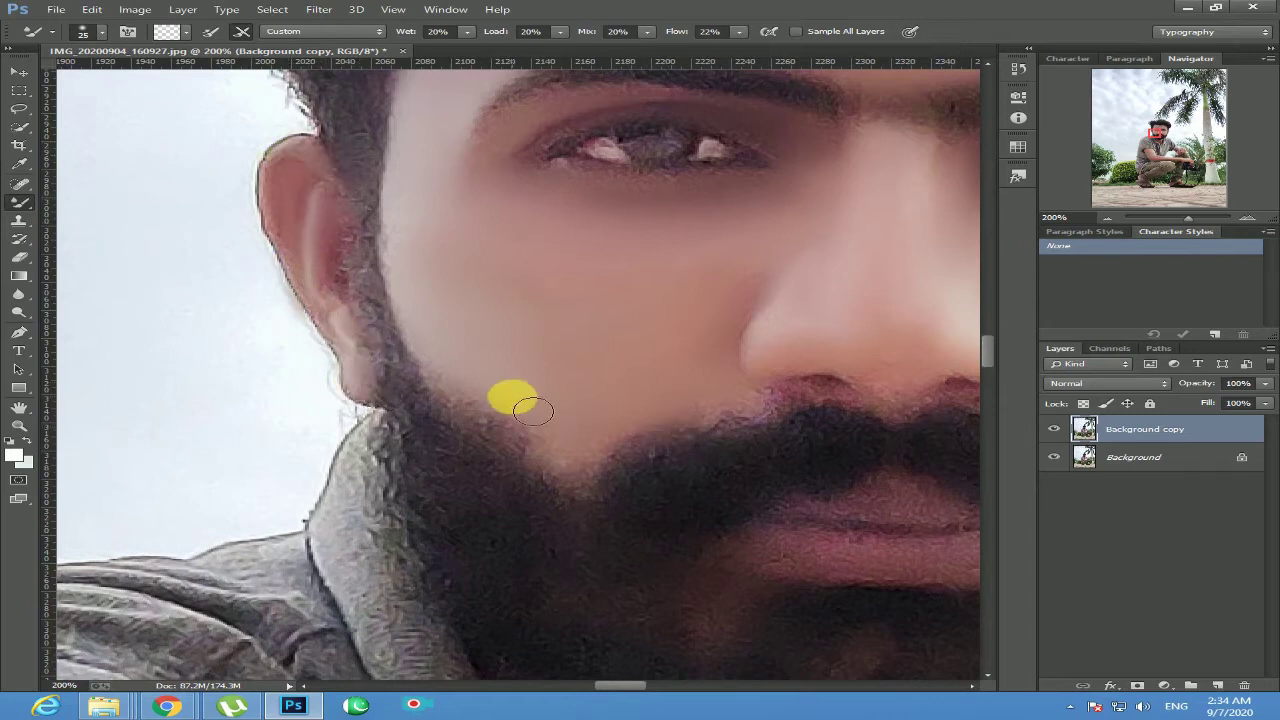
# Smooth the lips with the Mixer Brush at size 35 and the ear on the photo's right side at size 25.
pyautogui.moveTo(892, 578); pyautogui.dragTo(590, 478)
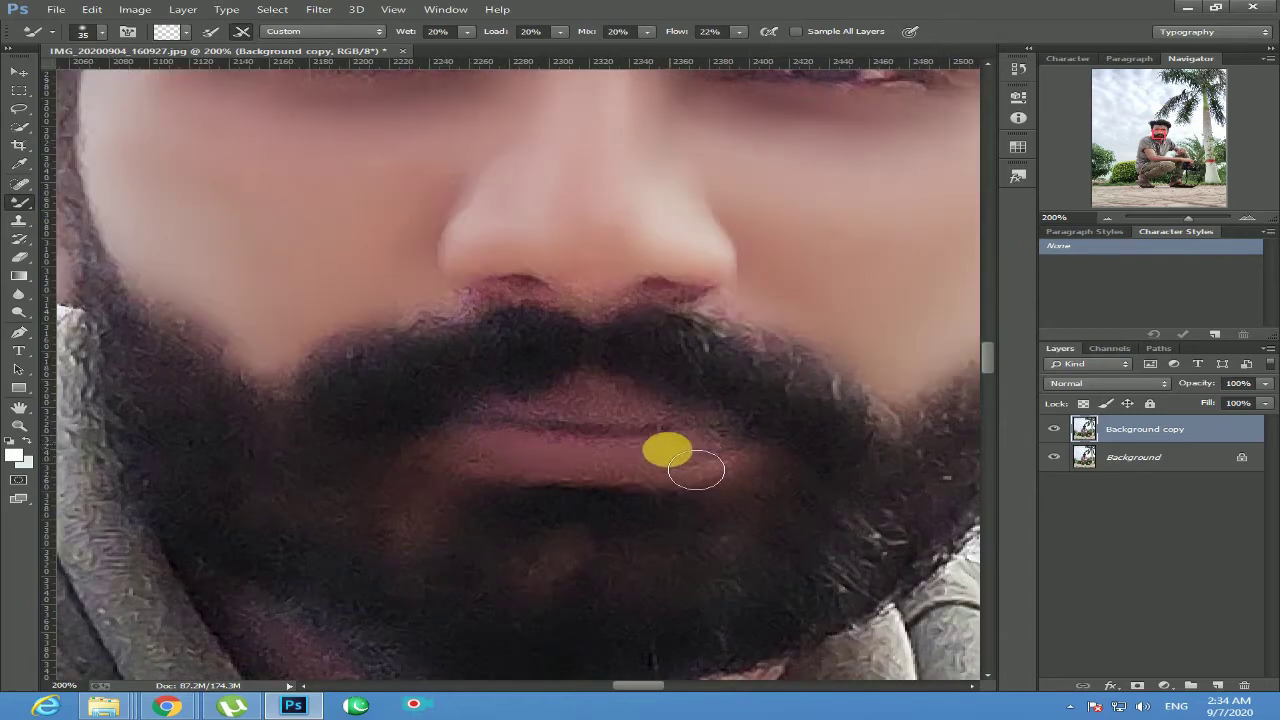
pyautogui.moveTo(735, 155); pyautogui.dragTo(548, 530)
pyautogui.moveTo(863, 553); pyautogui.dragTo(575, 473)
pyautogui.press('[')
pyautogui.press('[')
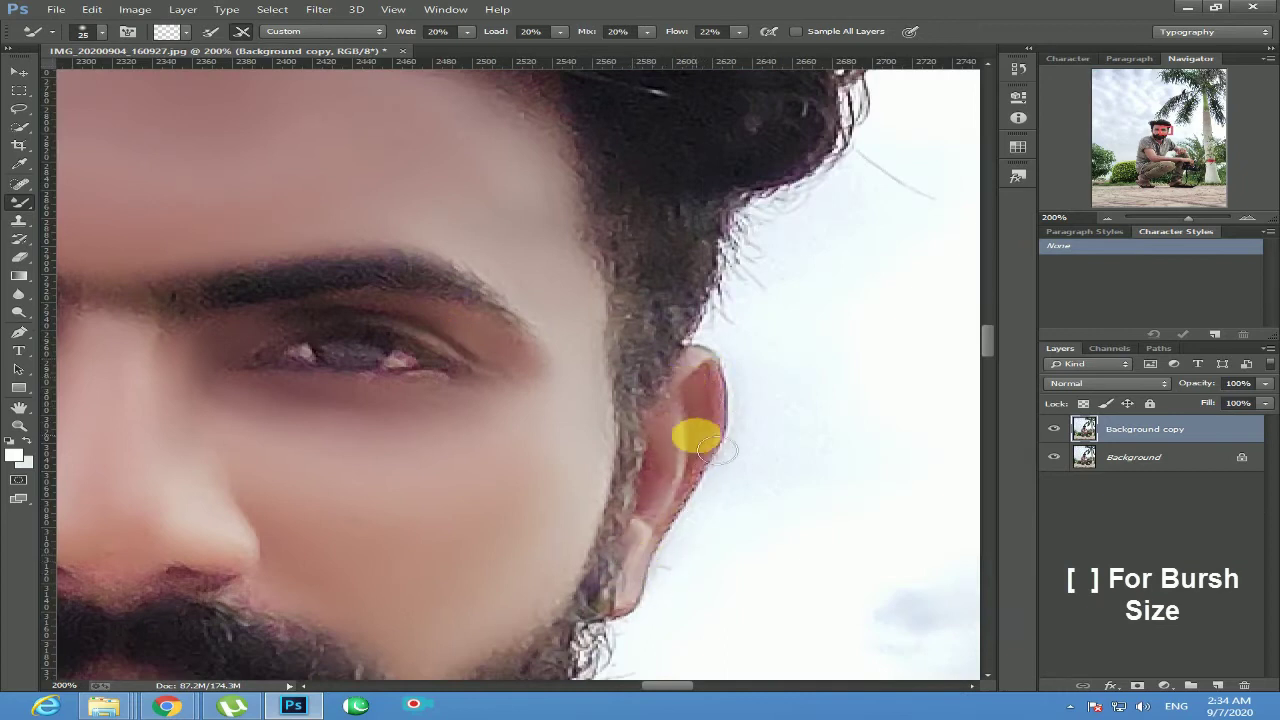
pyautogui.moveTo(669, 557); pyautogui.dragTo(668, 206)
# Blend the neck skin from below the beard to the open collar with the Mixer Brush at sizes 35 and 50.
pyautogui.moveTo(334, 554); pyautogui.dragTo(769, 325)
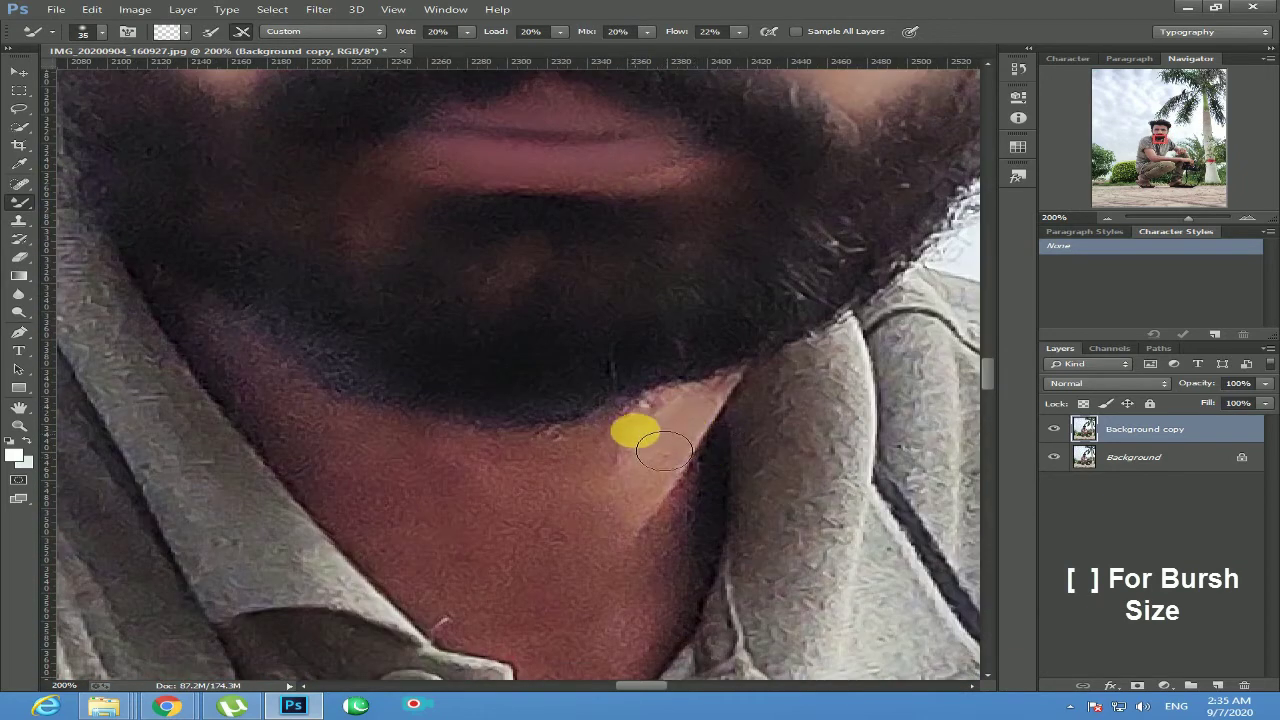
pyautogui.moveTo(703, 475); pyautogui.dragTo(690, 603)
pyautogui.moveTo(614, 480)
pyautogui.mouseDown()
pyautogui.moveTo(400, 477)
pyautogui.moveTo(391, 449)
pyautogui.moveTo(580, 474)
pyautogui.moveTo(585, 530)
pyautogui.moveTo(329, 463)
pyautogui.moveTo(477, 614)
pyautogui.moveTo(614, 614)
pyautogui.moveTo(680, 530)
pyautogui.moveTo(660, 624)
pyautogui.mouseUp()
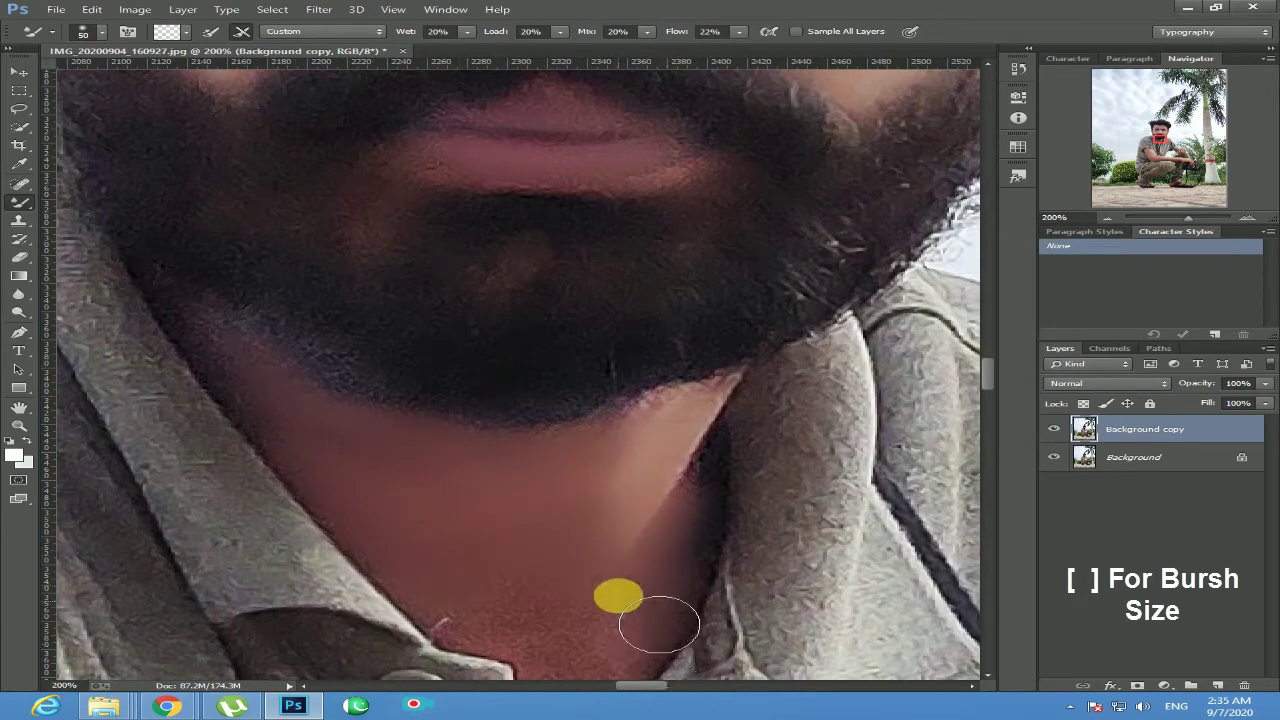
pyautogui.moveTo(553, 630)
pyautogui.mouseDown()
pyautogui.moveTo(594, 442)
pyautogui.moveTo(611, 506)
pyautogui.moveTo(653, 532)
pyautogui.mouseUp()
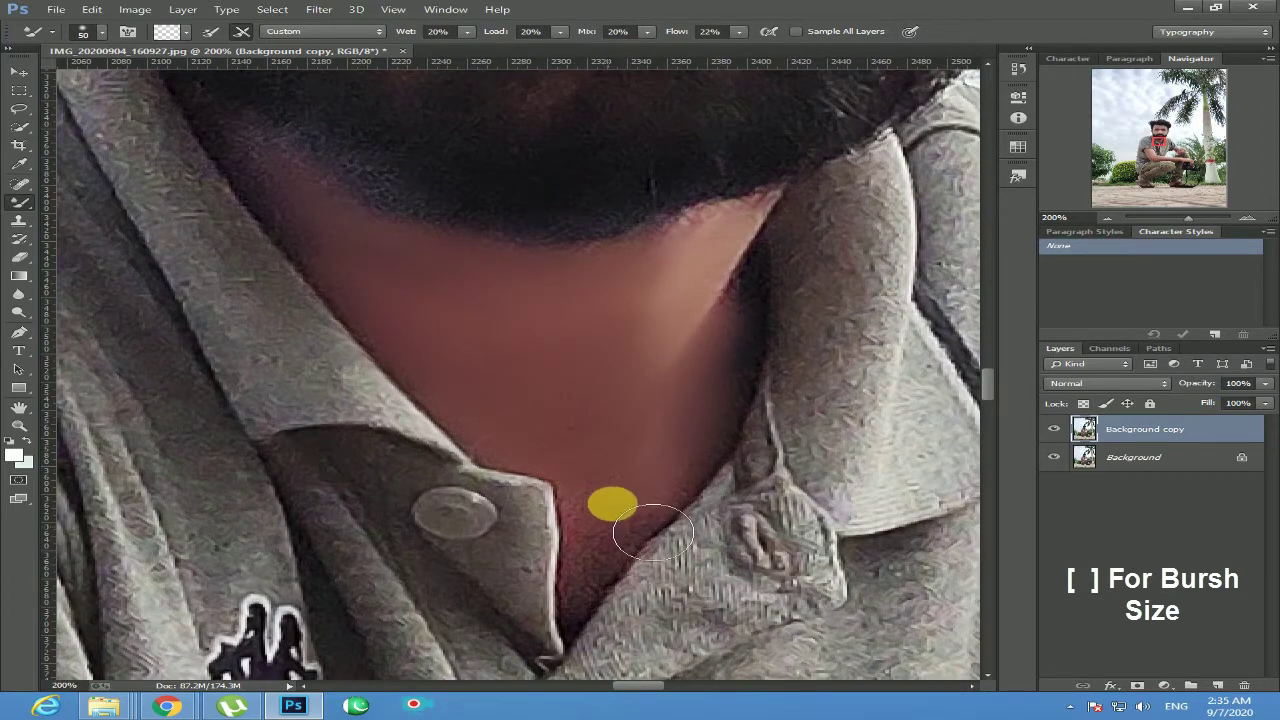
pyautogui.moveTo(616, 602); pyautogui.dragTo(708, 460)
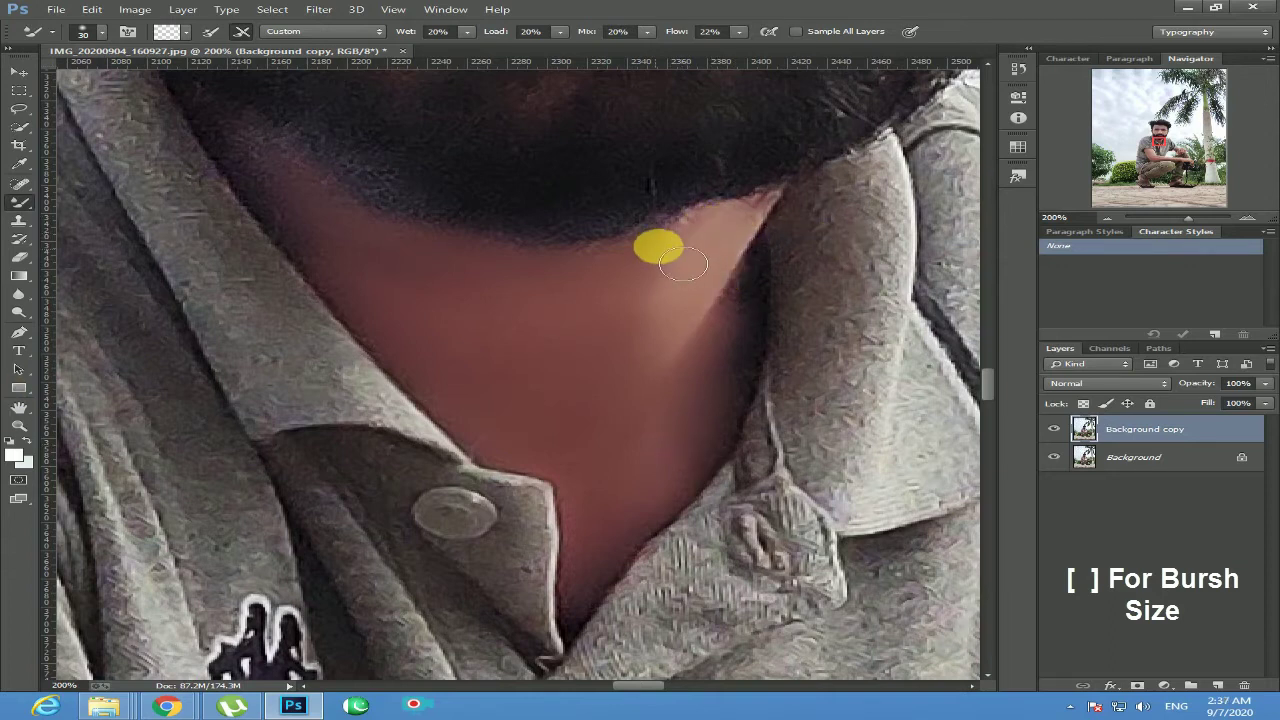
# Smooth the index finger and first knuckles of the raised hand with the Mixer Brush at size 36.
pyautogui.scroll(-3, 480, 377)
pyautogui.moveTo(597, 489); pyautogui.dragTo(565, 298)
pyautogui.scroll(4, 780, 350)
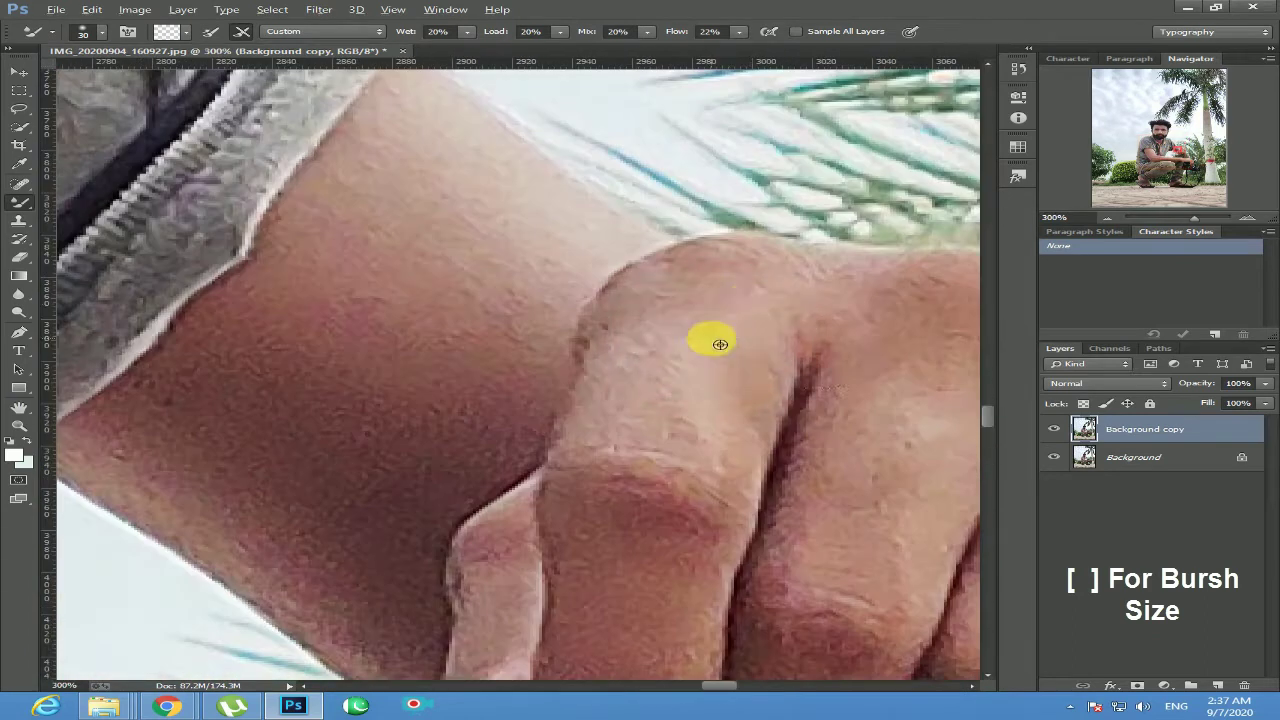
pyautogui.press(']')
pyautogui.press(']')
pyautogui.press(']')
pyautogui.press('[')
pyautogui.press('[')
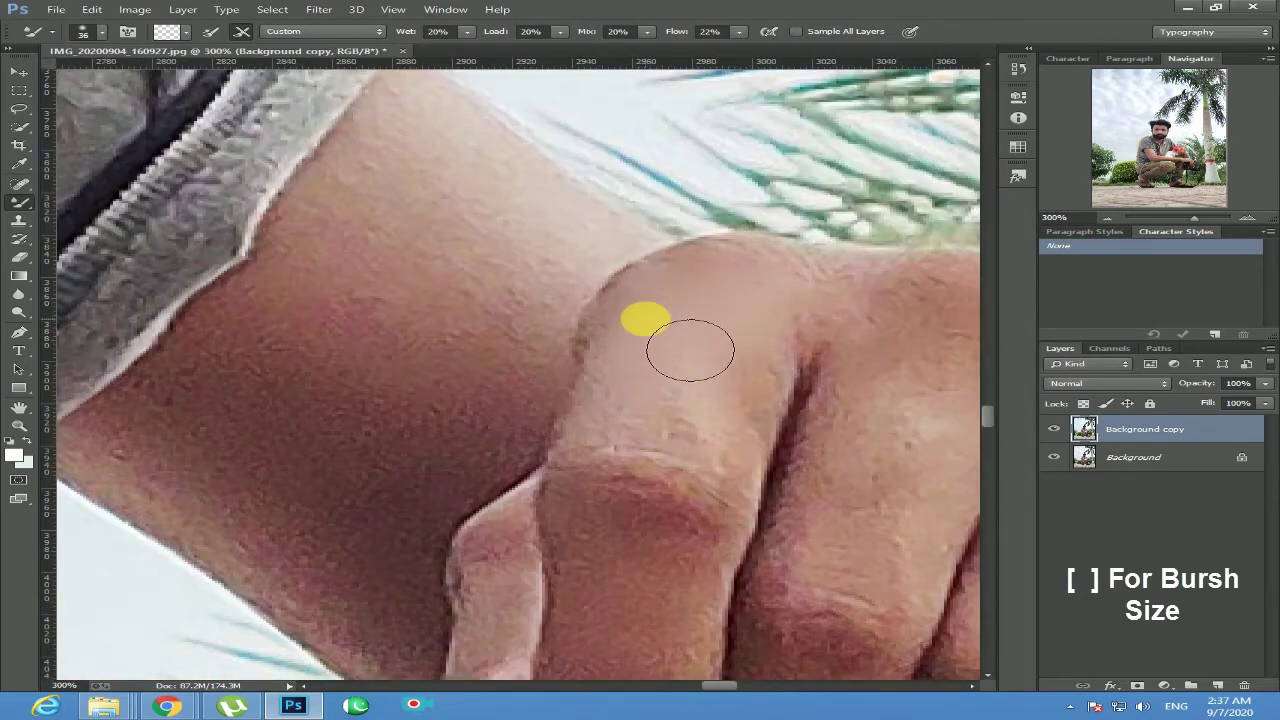
pyautogui.moveTo(645, 319)
pyautogui.mouseDown()
pyautogui.moveTo(690, 290)
pyautogui.moveTo(891, 291)
pyautogui.mouseUp()
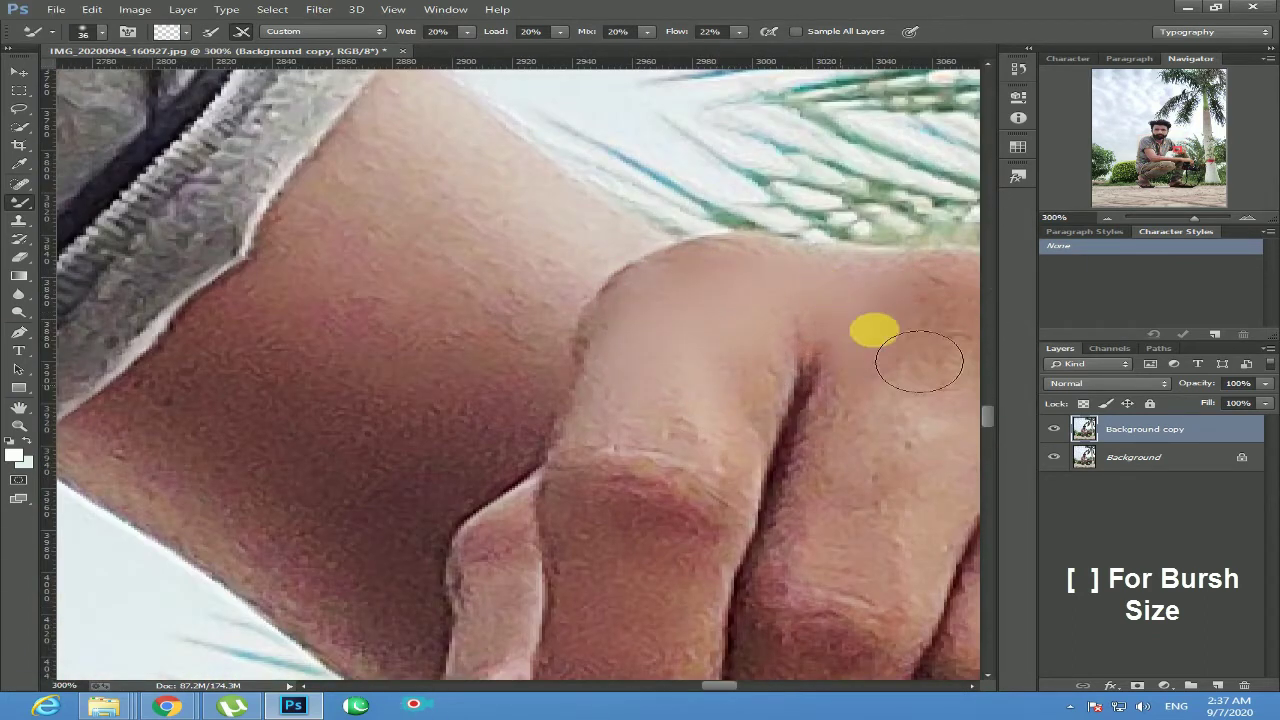
pyautogui.moveTo(757, 346)
pyautogui.mouseDown()
pyautogui.moveTo(663, 400)
pyautogui.moveTo(634, 320)
pyautogui.moveTo(651, 457)
pyautogui.moveTo(600, 449)
pyautogui.mouseUp()
pyautogui.moveTo(633, 587)
pyautogui.mouseDown()
pyautogui.moveTo(653, 405)
pyautogui.moveTo(629, 323)
pyautogui.moveTo(611, 553)
pyautogui.moveTo(708, 437)
pyautogui.mouseUp()
# Blend the back and the remaining fingers of the raised hand with the Mixer Brush at size 40.
pyautogui.press(']')
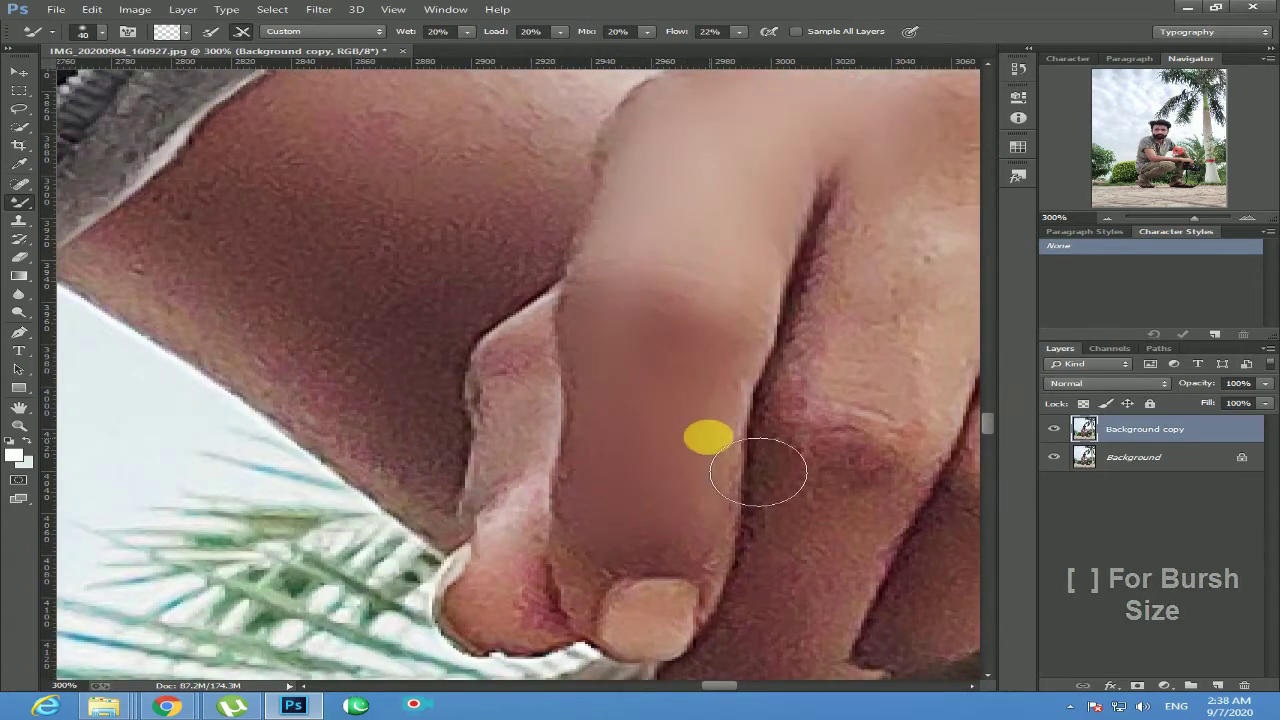
pyautogui.moveTo(937, 242); pyautogui.dragTo(577, 289)
pyautogui.moveTo(626, 237)
pyautogui.mouseDown()
pyautogui.moveTo(494, 317)
pyautogui.moveTo(614, 256)
pyautogui.mouseUp()
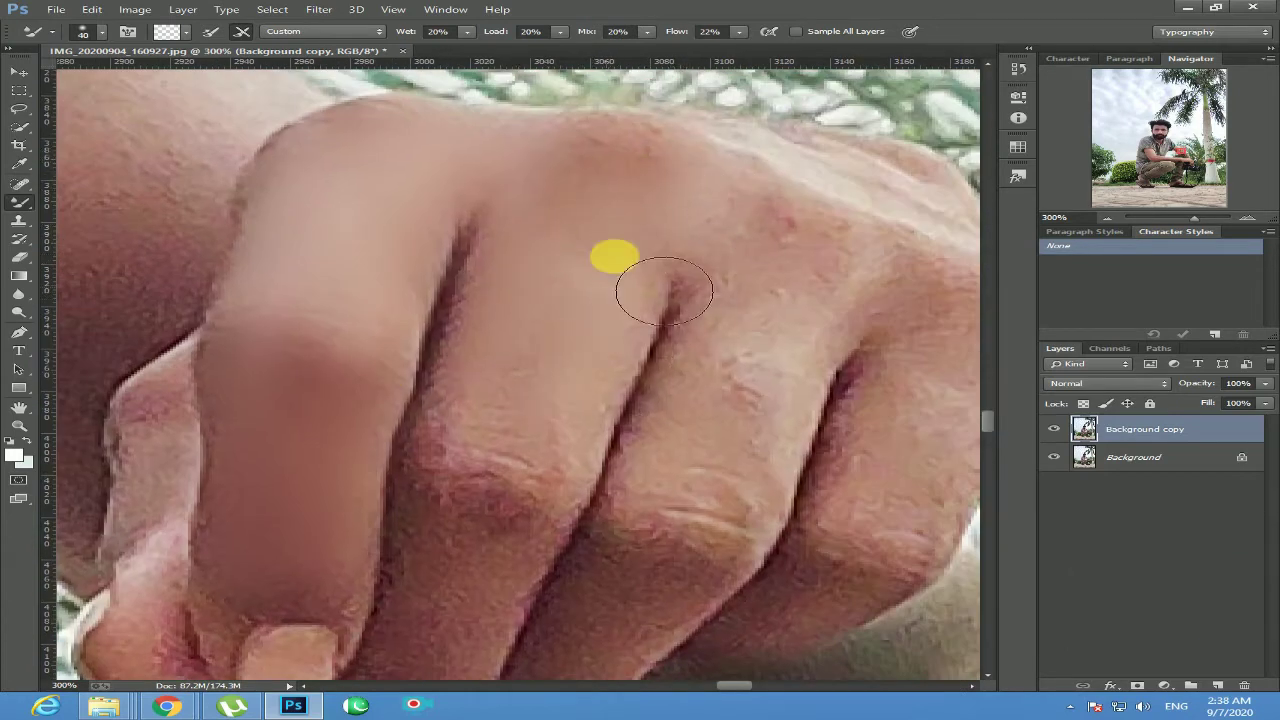
pyautogui.moveTo(665, 290)
pyautogui.mouseDown()
pyautogui.moveTo(801, 226)
pyautogui.moveTo(859, 277)
pyautogui.moveTo(844, 263)
pyautogui.moveTo(831, 383)
pyautogui.moveTo(790, 337)
pyautogui.moveTo(793, 454)
pyautogui.moveTo(826, 485)
pyautogui.moveTo(741, 549)
pyautogui.moveTo(760, 404)
pyautogui.moveTo(714, 385)
pyautogui.moveTo(685, 483)
pyautogui.moveTo(597, 437)
pyautogui.moveTo(520, 419)
pyautogui.mouseUp()
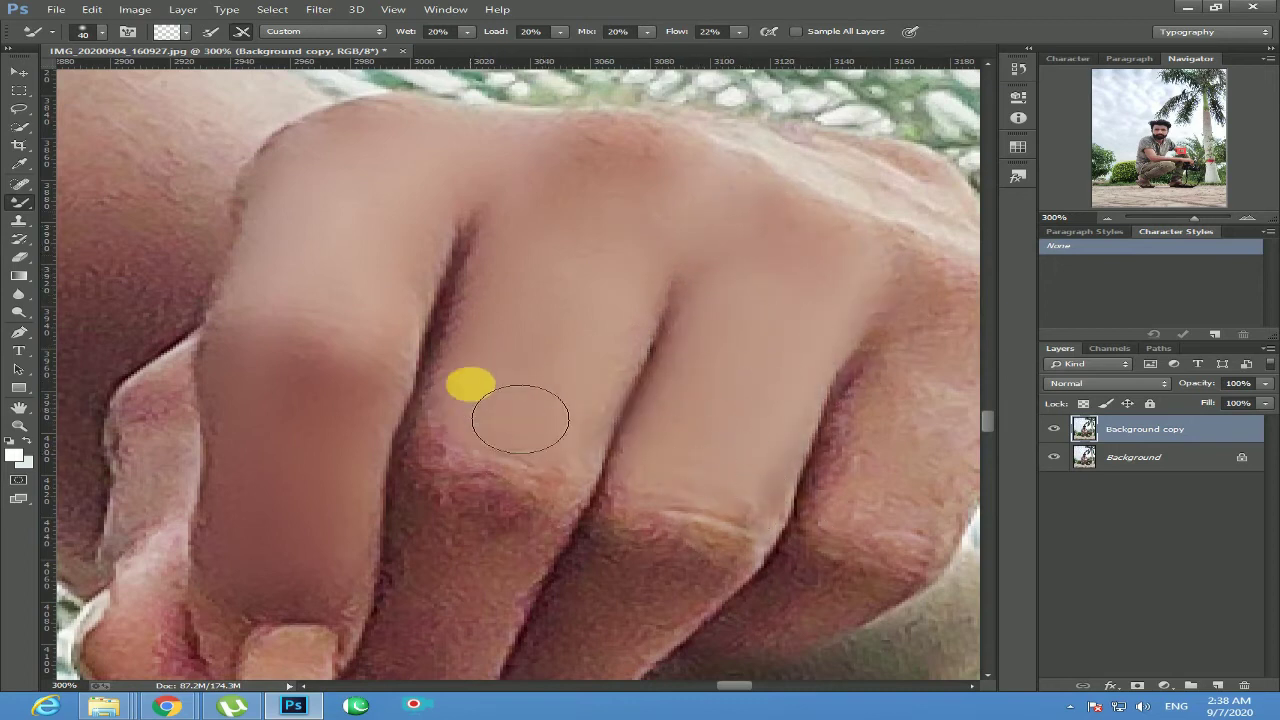
pyautogui.moveTo(470, 384); pyautogui.dragTo(677, 263)
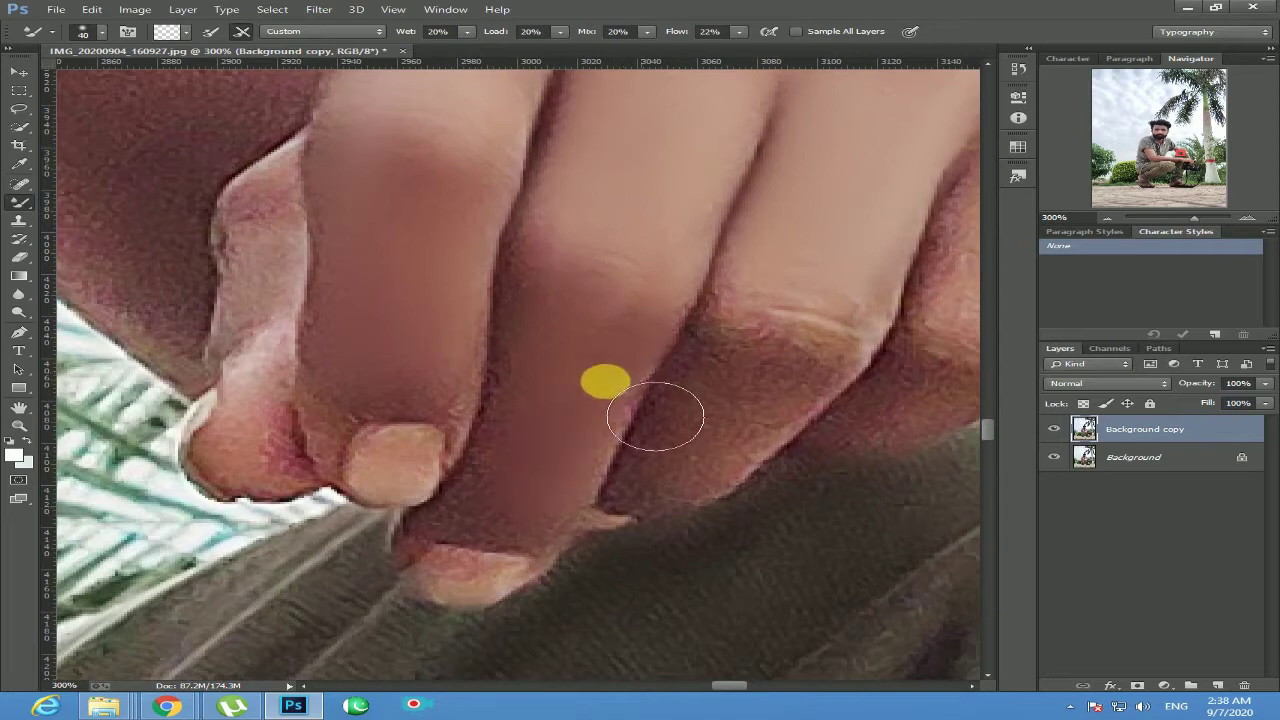
pyautogui.moveTo(655, 416)
pyautogui.mouseDown()
pyautogui.moveTo(797, 363)
pyautogui.moveTo(735, 511)
pyautogui.moveTo(811, 326)
pyautogui.moveTo(532, 411)
pyautogui.mouseUp()
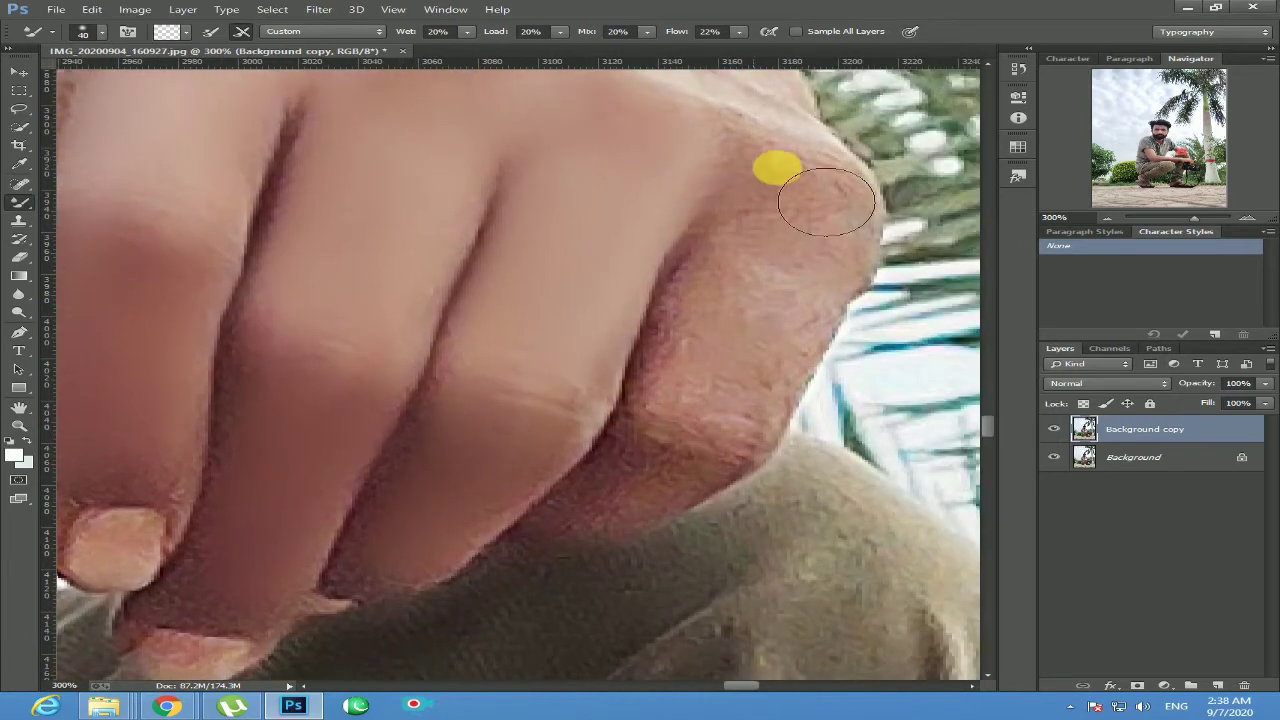
pyautogui.moveTo(826, 202)
pyautogui.mouseDown()
pyautogui.moveTo(846, 320)
pyautogui.moveTo(789, 309)
pyautogui.moveTo(834, 366)
pyautogui.moveTo(749, 434)
pyautogui.moveTo(630, 484)
pyautogui.moveTo(691, 441)
pyautogui.mouseUp()
# Smooth the arm between the sleeve and the raised hand with the Mixer Brush at sizes 35 and 45.
pyautogui.click(1179, 149)
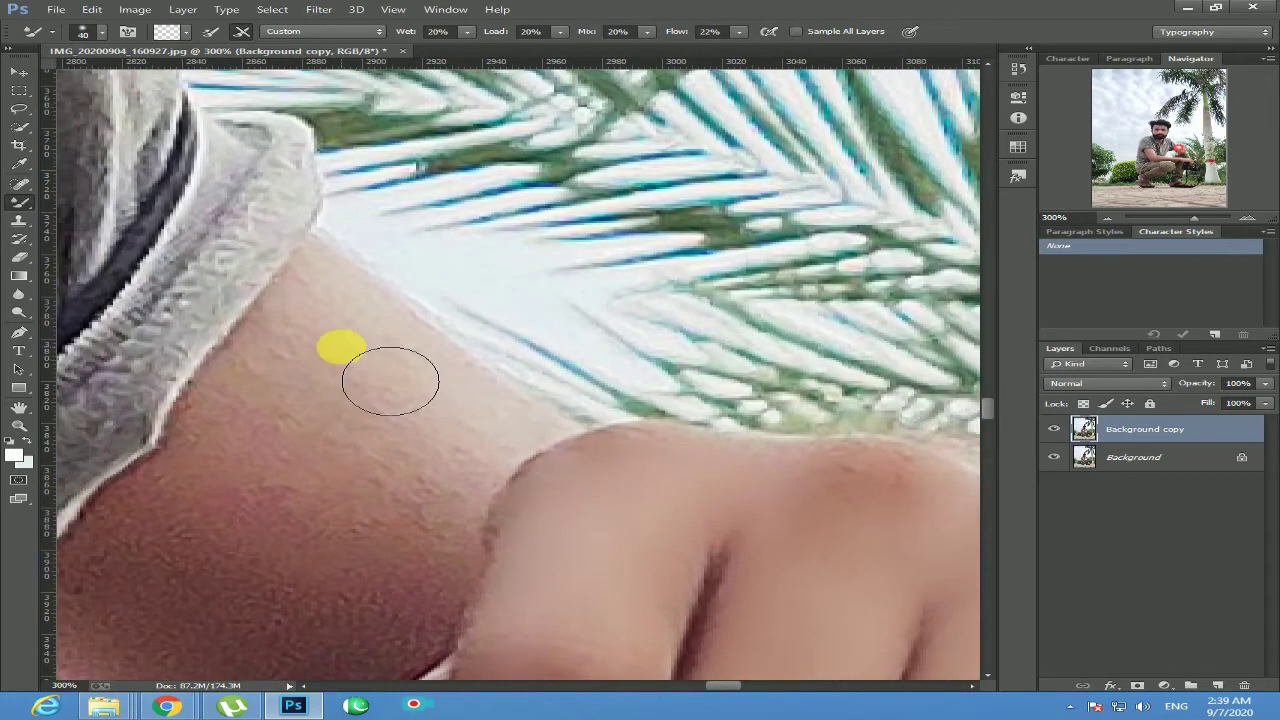
pyautogui.press('[')
pyautogui.moveTo(326, 291)
pyautogui.mouseDown()
pyautogui.moveTo(477, 428)
pyautogui.moveTo(245, 373)
pyautogui.moveTo(266, 405)
pyautogui.mouseUp()
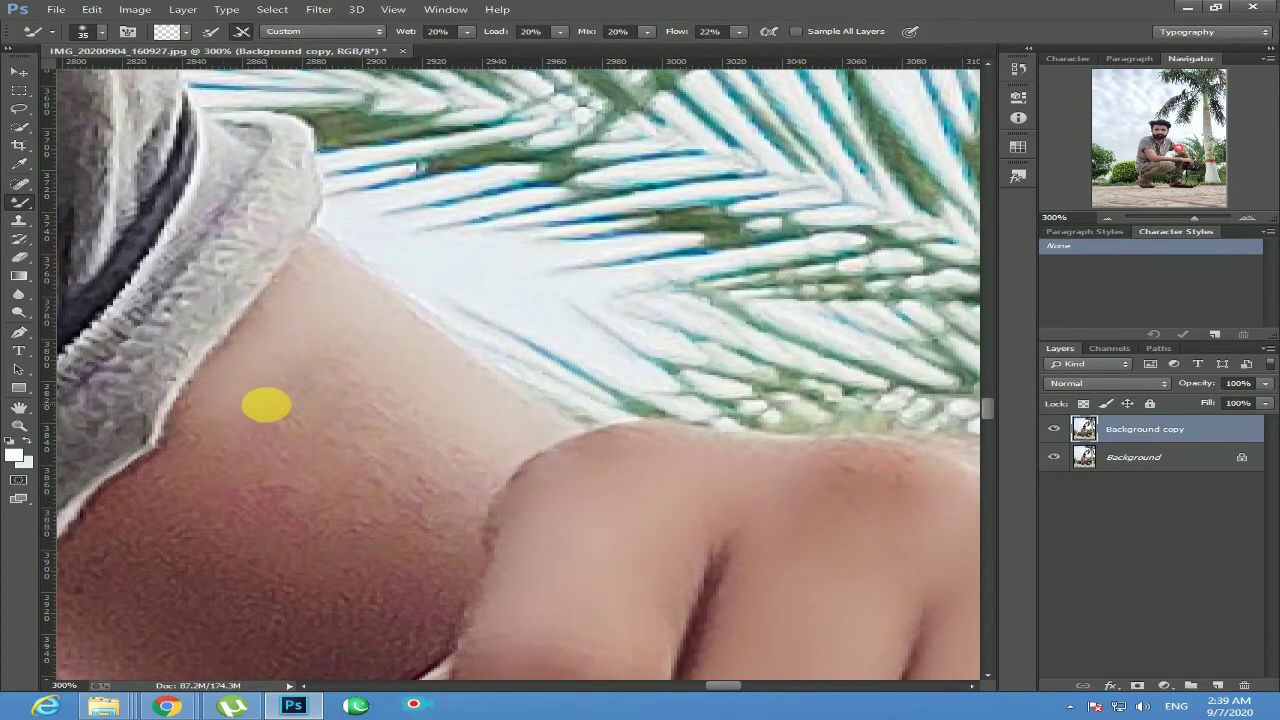
pyautogui.press(']')
pyautogui.press(']')
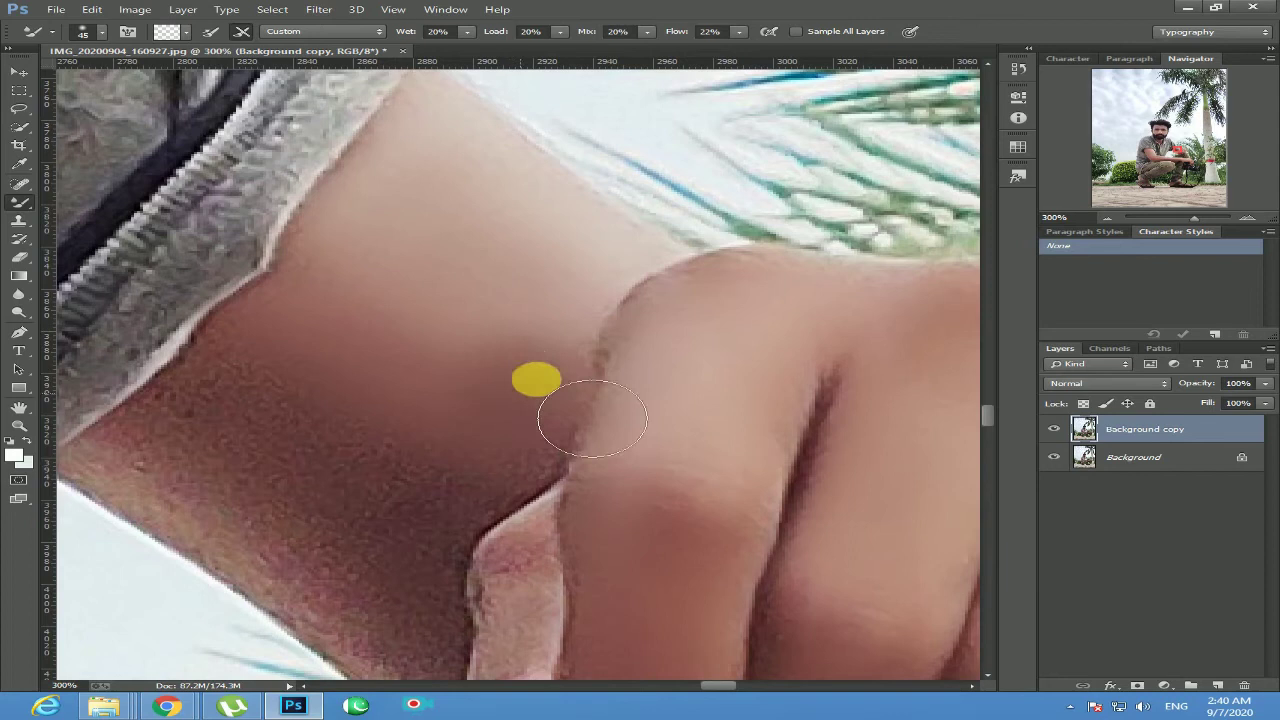
pyautogui.moveTo(593, 418)
pyautogui.mouseDown()
pyautogui.moveTo(493, 382)
pyautogui.moveTo(459, 558)
pyautogui.moveTo(297, 418)
pyautogui.moveTo(233, 464)
pyautogui.moveTo(256, 555)
pyautogui.moveTo(493, 540)
pyautogui.moveTo(413, 648)
pyautogui.mouseUp()
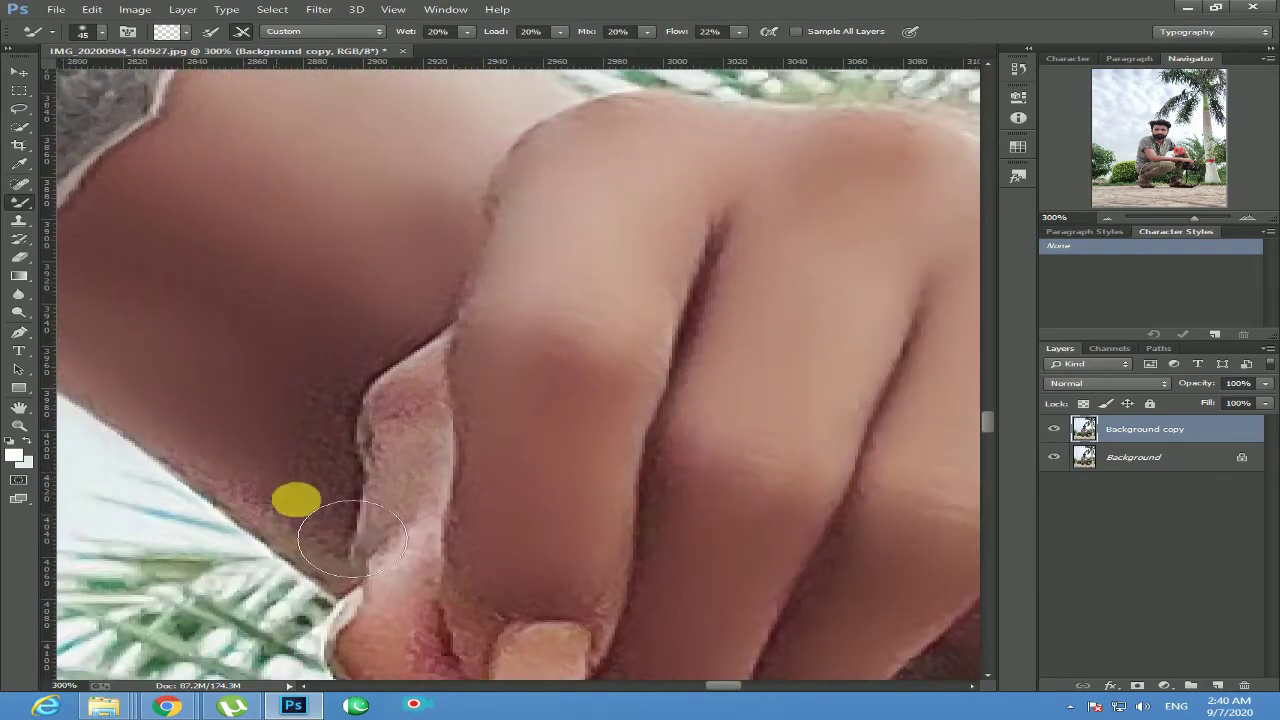
pyautogui.moveTo(337, 532)
pyautogui.mouseDown()
pyautogui.moveTo(238, 471)
pyautogui.moveTo(378, 474)
pyautogui.moveTo(508, 288)
pyautogui.moveTo(457, 442)
pyautogui.moveTo(457, 627)
pyautogui.moveTo(518, 562)
pyautogui.mouseUp()
# Smooth the upper arm and elbow of the arm resting across the knee with an enlarged Mixer Brush.
pyautogui.scroll(-4, 500, 570)
pyautogui.moveTo(560, 463); pyautogui.dragTo(736, 369)
pyautogui.scroll(2, 420, 486)
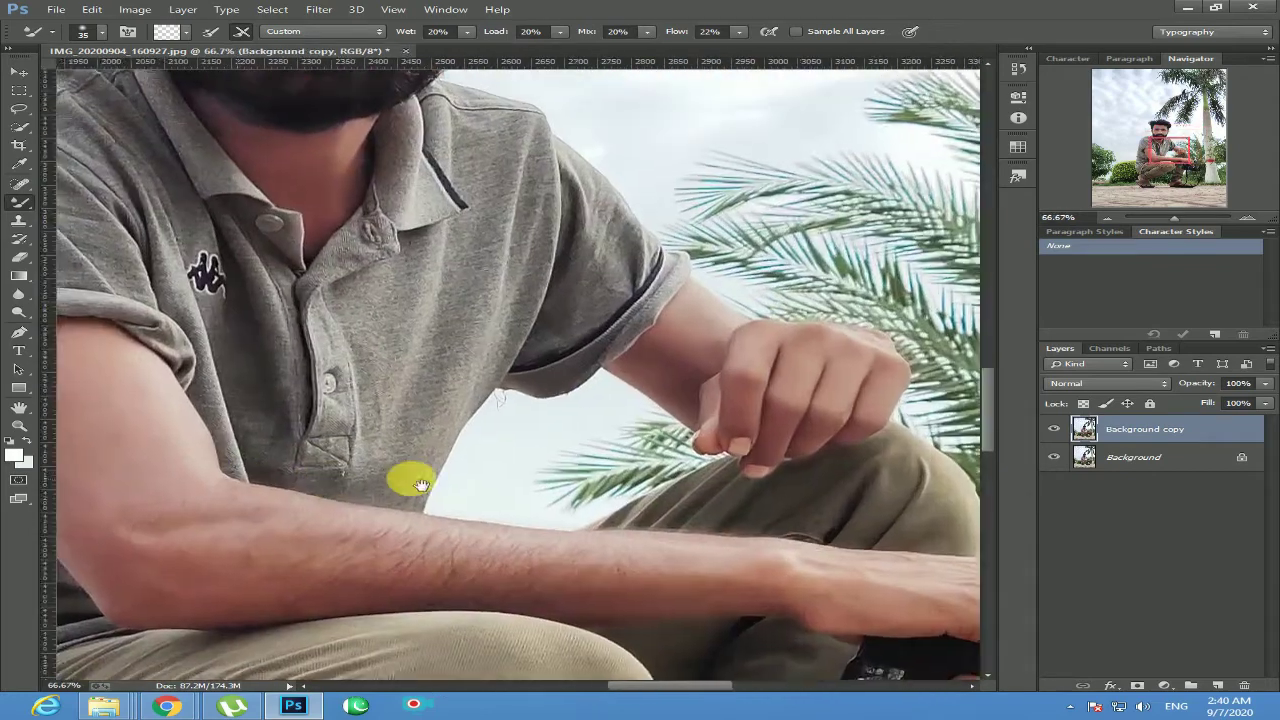
pyautogui.moveTo(110, 362); pyautogui.dragTo(471, 400)
pyautogui.press(']')
pyautogui.press(']')
pyautogui.press(']')
pyautogui.moveTo(380, 393)
pyautogui.mouseDown()
pyautogui.moveTo(419, 419)
pyautogui.moveTo(355, 448)
pyautogui.moveTo(323, 440)
pyautogui.moveTo(408, 488)
pyautogui.moveTo(488, 450)
pyautogui.moveTo(471, 416)
pyautogui.moveTo(579, 451)
pyautogui.moveTo(561, 503)
pyautogui.moveTo(500, 533)
pyautogui.moveTo(454, 638)
pyautogui.moveTo(509, 586)
pyautogui.moveTo(659, 625)
pyautogui.moveTo(615, 662)
pyautogui.moveTo(623, 645)
pyautogui.moveTo(648, 649)
pyautogui.moveTo(407, 613)
pyautogui.moveTo(395, 570)
pyautogui.mouseUp()
pyautogui.moveTo(428, 446); pyautogui.dragTo(367, 273)
pyautogui.moveTo(457, 556)
pyautogui.mouseDown()
pyautogui.moveTo(490, 591)
pyautogui.moveTo(688, 500)
pyautogui.moveTo(842, 510)
pyautogui.moveTo(669, 606)
pyautogui.moveTo(486, 614)
pyautogui.mouseUp()
# Blend the forearm resting across the knee up to the wrist with the Mixer Brush at size 90.
pyautogui.hscroll(5, 486, 614)
pyautogui.moveTo(420, 548)
pyautogui.mouseDown()
pyautogui.moveTo(554, 567)
pyautogui.moveTo(885, 562)
pyautogui.moveTo(699, 589)
pyautogui.moveTo(510, 539)
pyautogui.moveTo(531, 505)
pyautogui.moveTo(401, 545)
pyautogui.moveTo(627, 532)
pyautogui.moveTo(793, 556)
pyautogui.moveTo(826, 518)
pyautogui.moveTo(500, 481)
pyautogui.moveTo(446, 503)
pyautogui.moveTo(797, 558)
pyautogui.moveTo(452, 551)
pyautogui.mouseUp()
pyautogui.press(']')
pyautogui.press('[')
pyautogui.press('[')
pyautogui.hscroll(5, 452, 551)
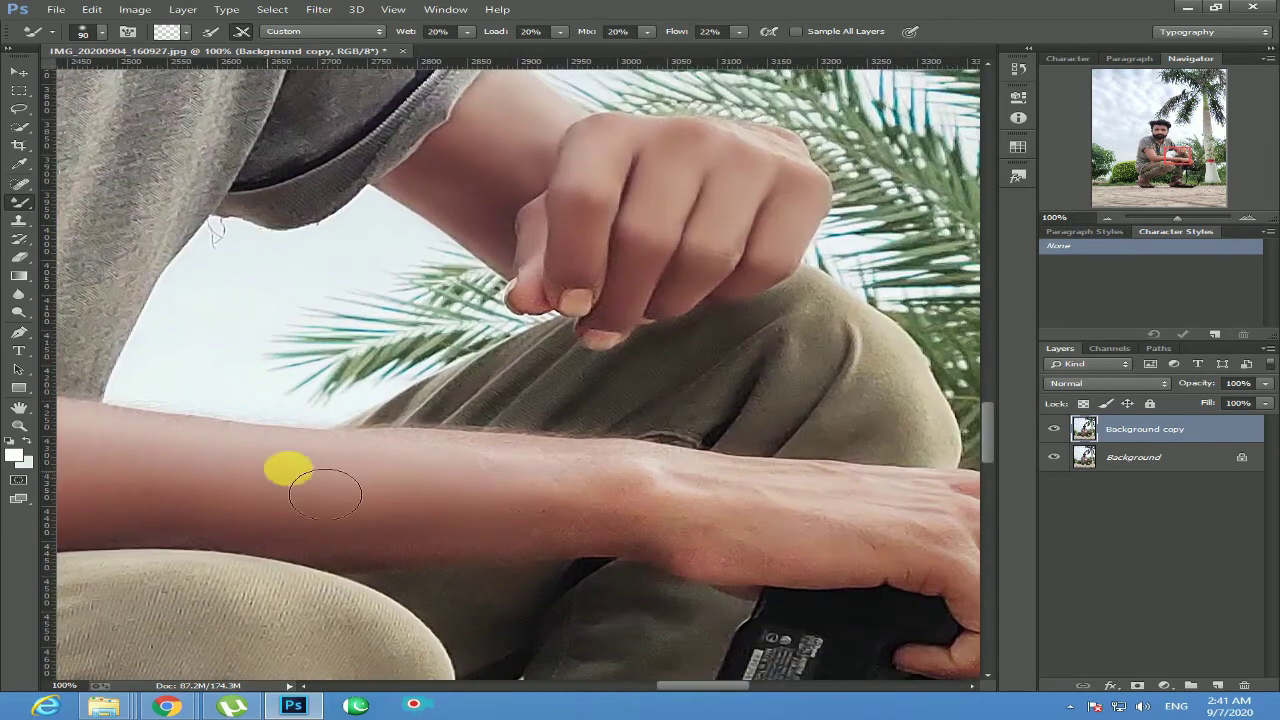
pyautogui.moveTo(329, 471)
pyautogui.mouseDown()
pyautogui.moveTo(743, 514)
pyautogui.moveTo(690, 549)
pyautogui.moveTo(771, 575)
pyautogui.moveTo(823, 540)
pyautogui.moveTo(941, 567)
pyautogui.mouseUp()
# Smooth the back and fingers of the hand holding the camera with the Mixer Brush at sizes 70 and 50.
pyautogui.moveTo(854, 521); pyautogui.dragTo(648, 501)
pyautogui.press('[')
pyautogui.press('[')
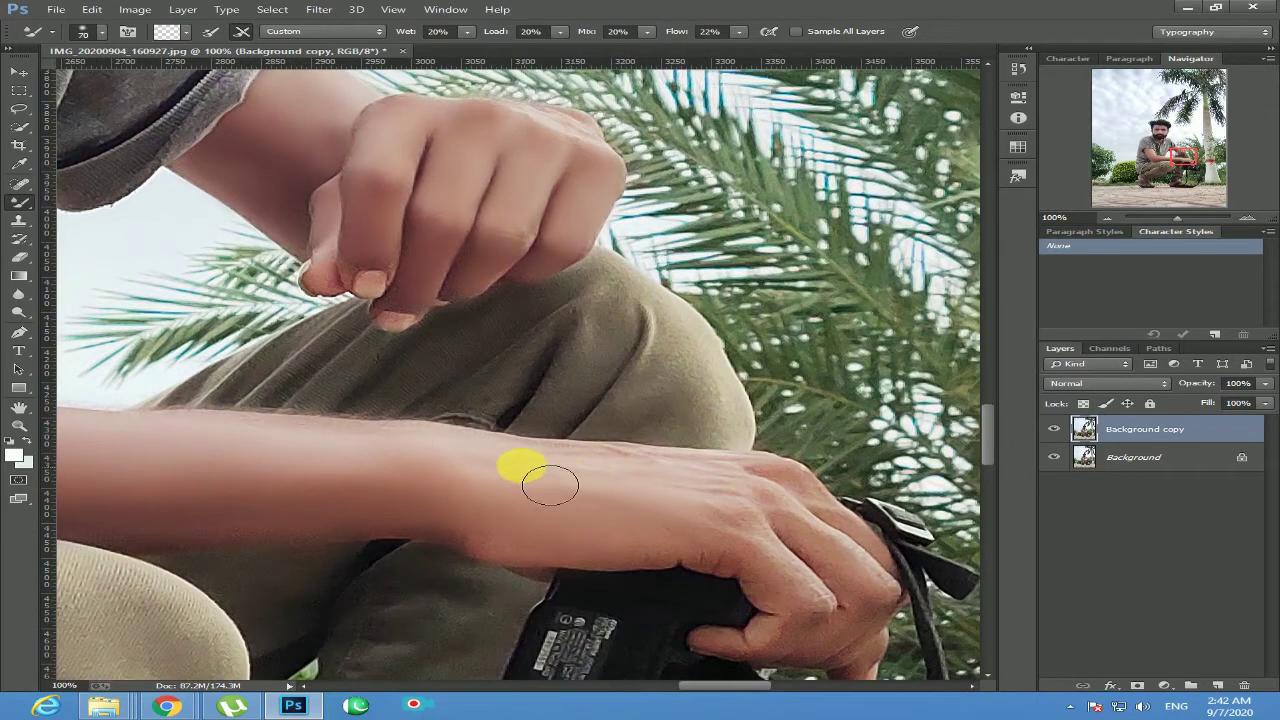
pyautogui.moveTo(549, 486)
pyautogui.mouseDown()
pyautogui.moveTo(740, 490)
pyautogui.moveTo(845, 512)
pyautogui.moveTo(803, 489)
pyautogui.moveTo(872, 555)
pyautogui.moveTo(878, 595)
pyautogui.moveTo(784, 521)
pyautogui.moveTo(885, 604)
pyautogui.moveTo(843, 647)
pyautogui.moveTo(797, 662)
pyautogui.moveTo(830, 622)
pyautogui.moveTo(751, 515)
pyautogui.moveTo(723, 517)
pyautogui.moveTo(742, 544)
pyautogui.moveTo(743, 532)
pyautogui.moveTo(677, 552)
pyautogui.moveTo(723, 555)
pyautogui.moveTo(697, 551)
pyautogui.moveTo(720, 546)
pyautogui.moveTo(760, 477)
pyautogui.moveTo(820, 500)
pyautogui.mouseUp()
pyautogui.press('[')
# Flatten the image and duplicate the Background layer.
pyautogui.click(1107, 218)
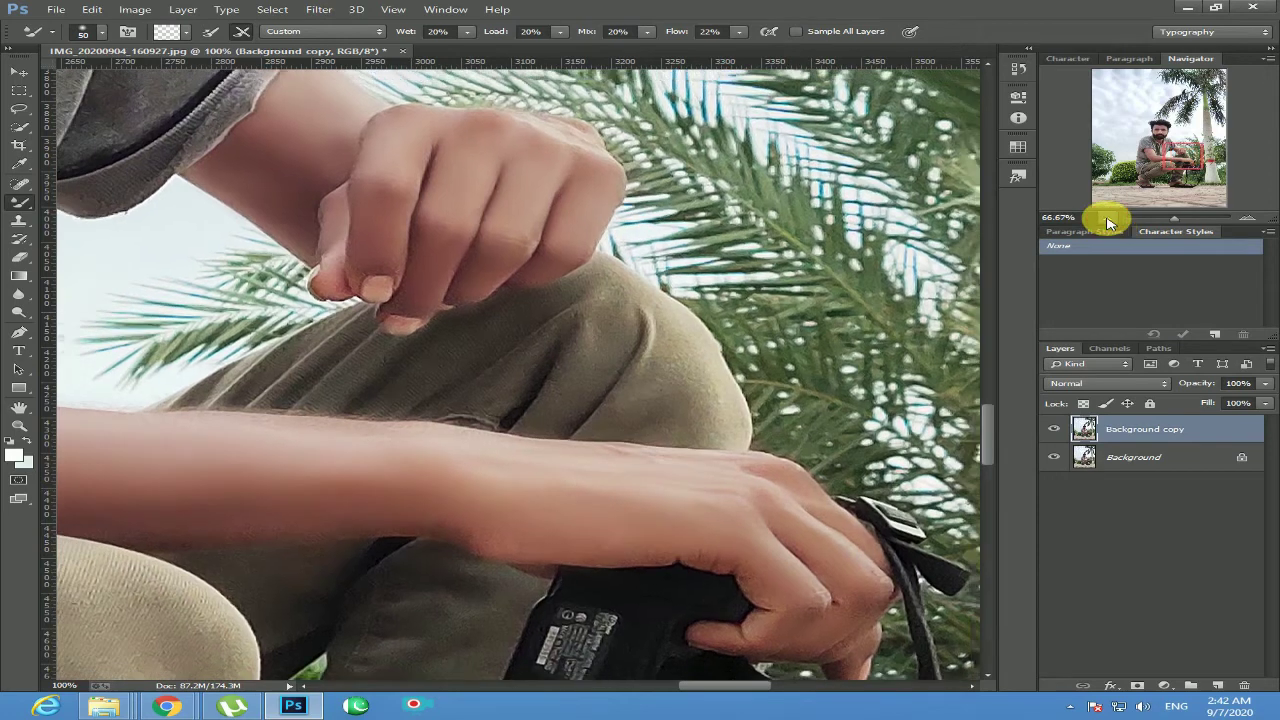
pyautogui.click(1107, 218)
pyautogui.click(1107, 218)
pyautogui.click(1107, 218)
pyautogui.click(1107, 218)
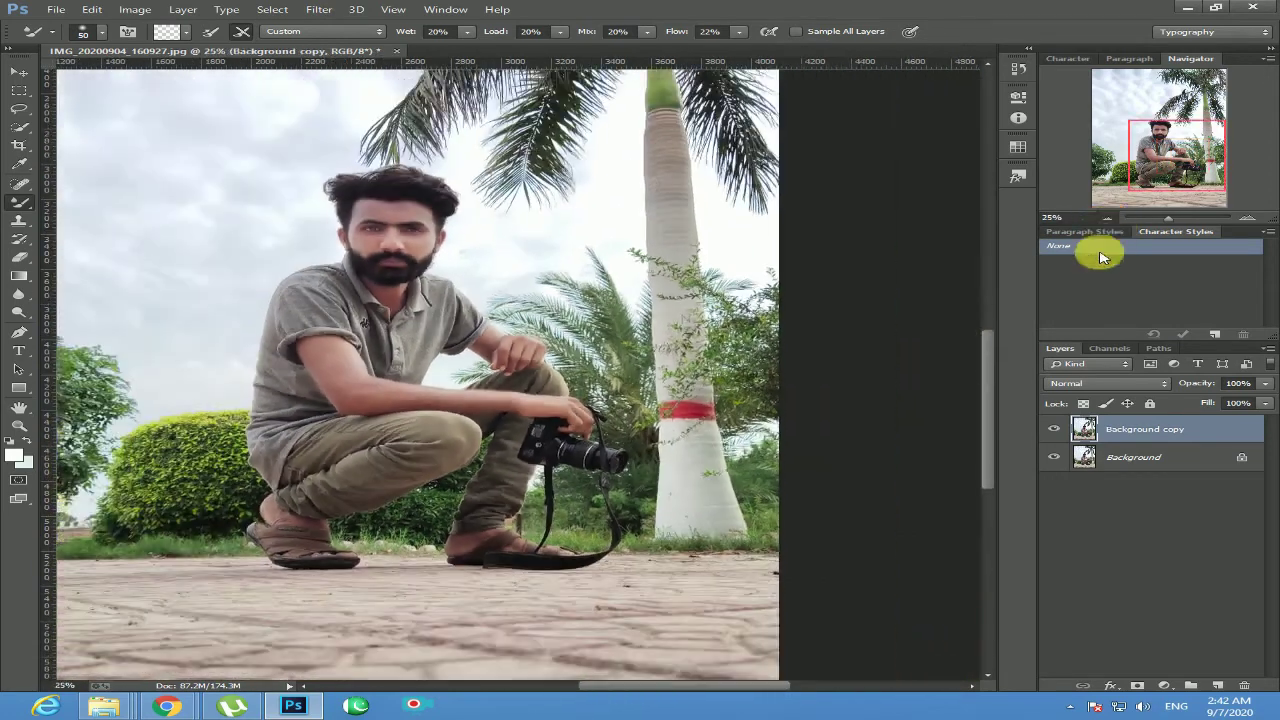
pyautogui.moveTo(477, 489); pyautogui.dragTo(507, 495)
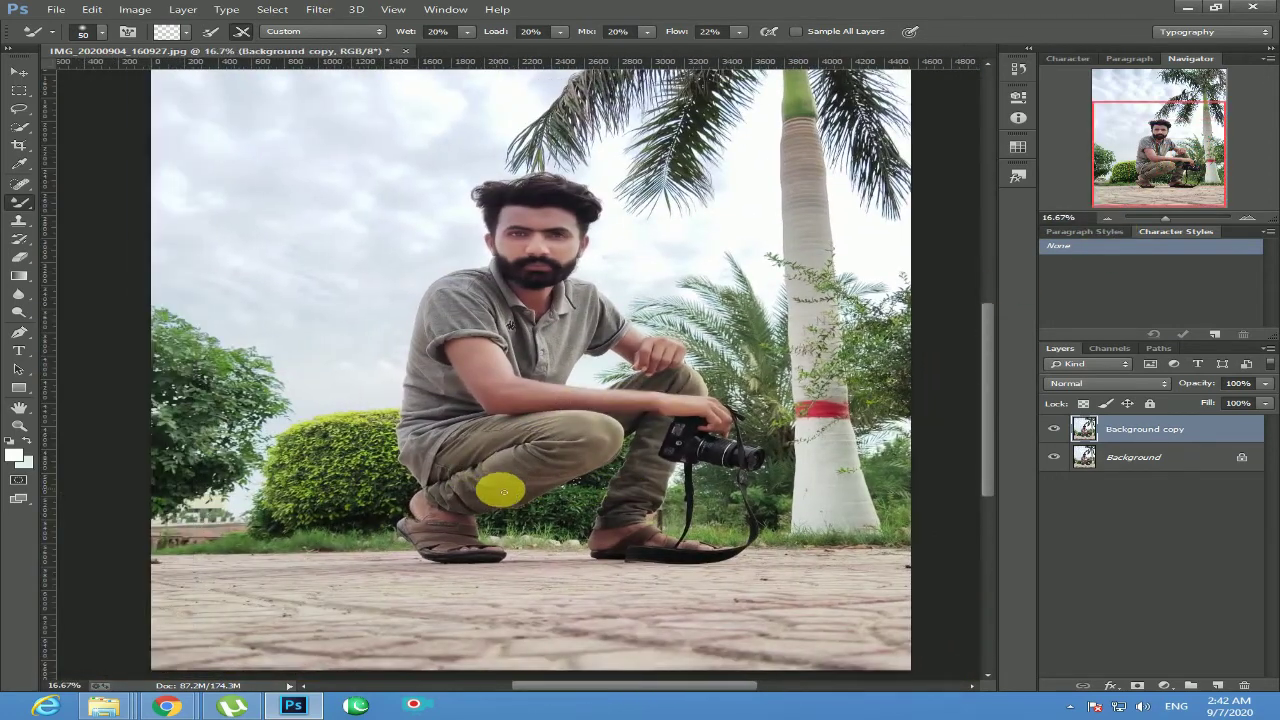
pyautogui.rightClick(1155, 460)
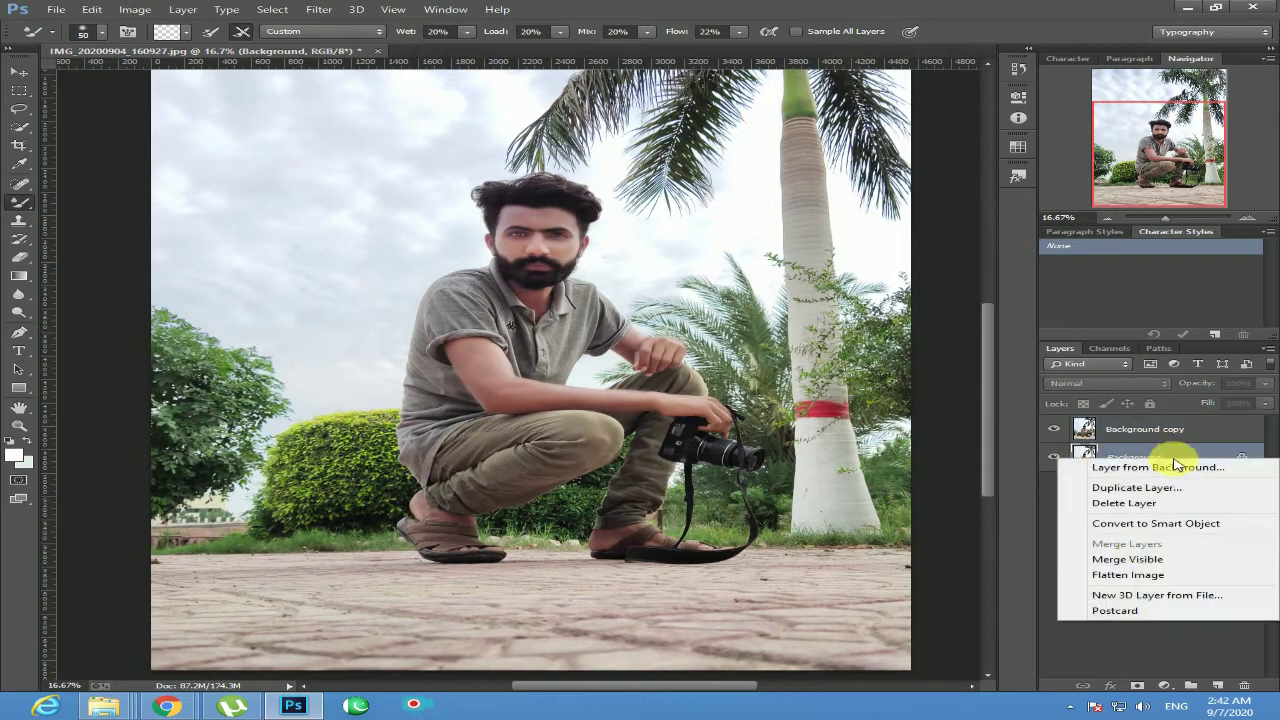
pyautogui.click(1140, 574)
pyautogui.moveTo(1223, 449); pyautogui.dragTo(1217, 686)
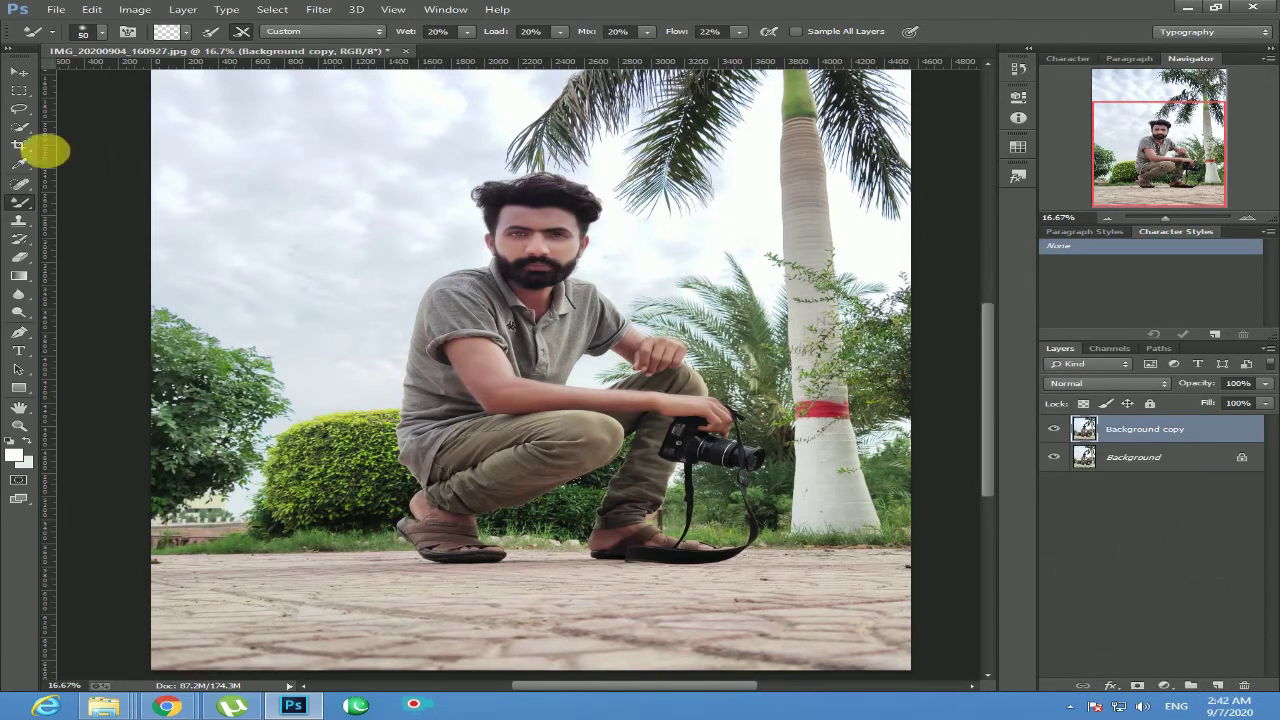
# Open the layer copy in the Camera Raw filter and set Contrast to -15, Highlights to -13 and Whites to +16.
pyautogui.click(292, 10)
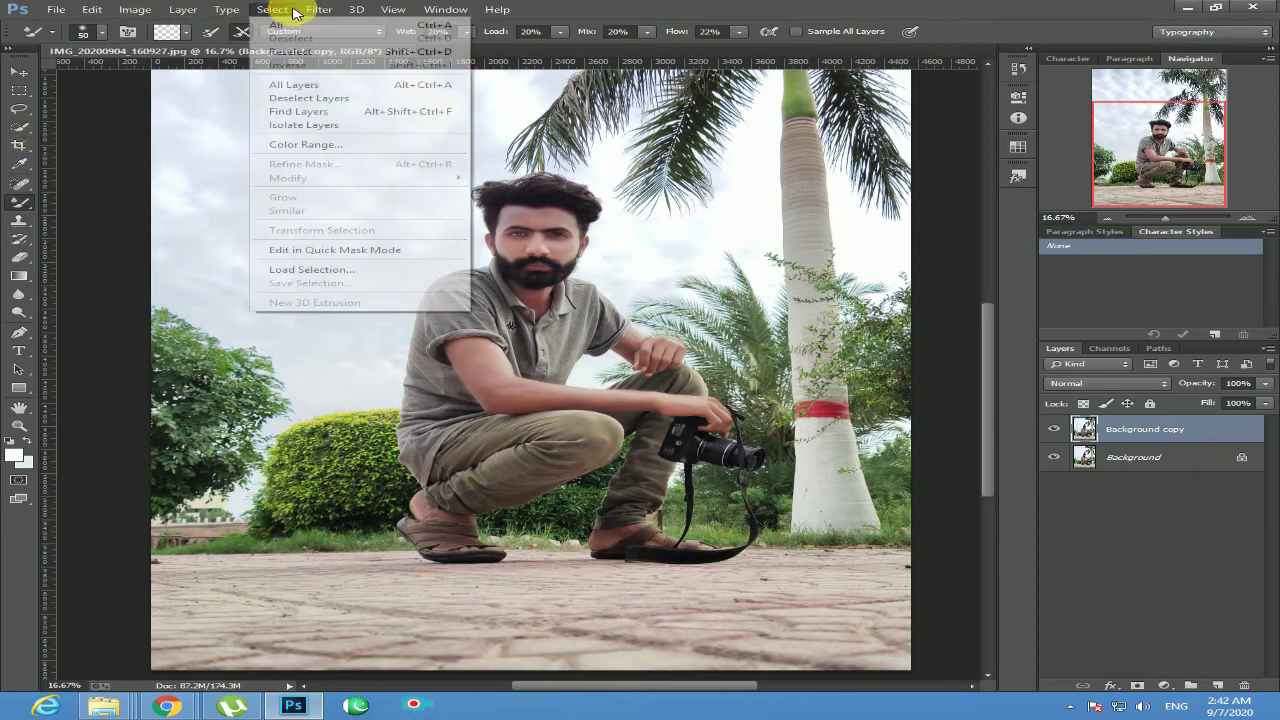
pyautogui.click(312, 10)
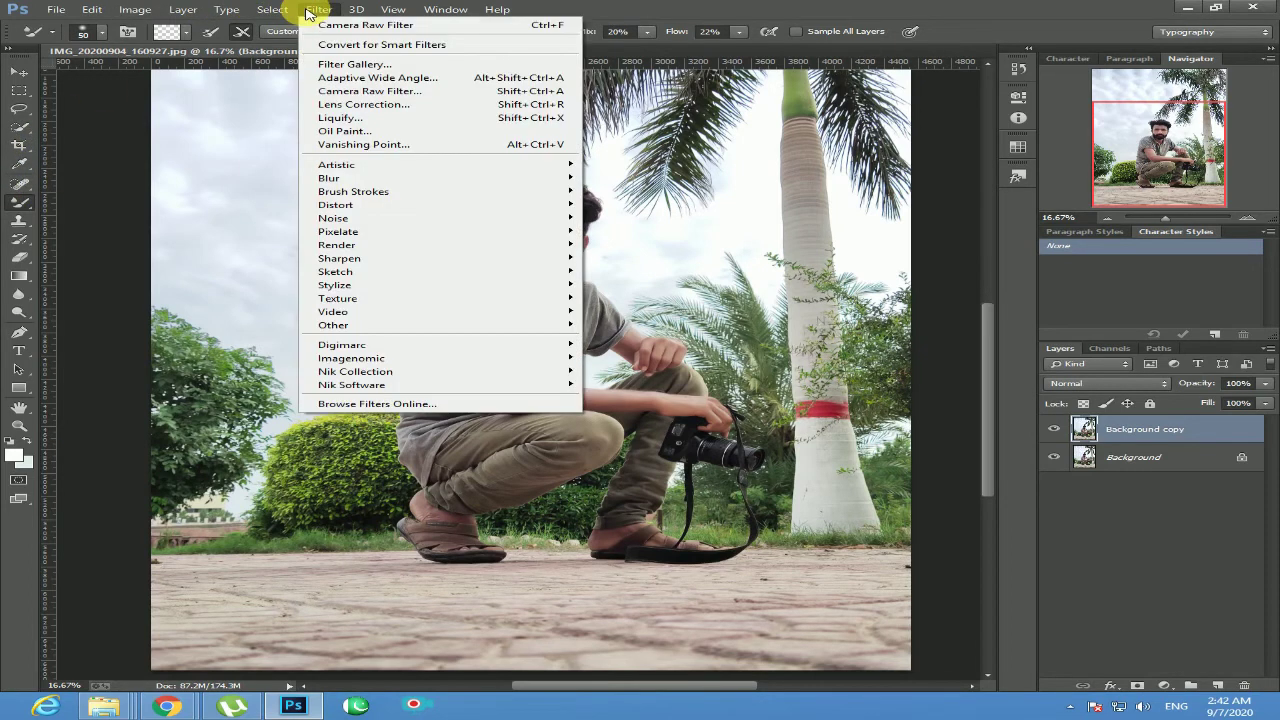
pyautogui.click(380, 95)
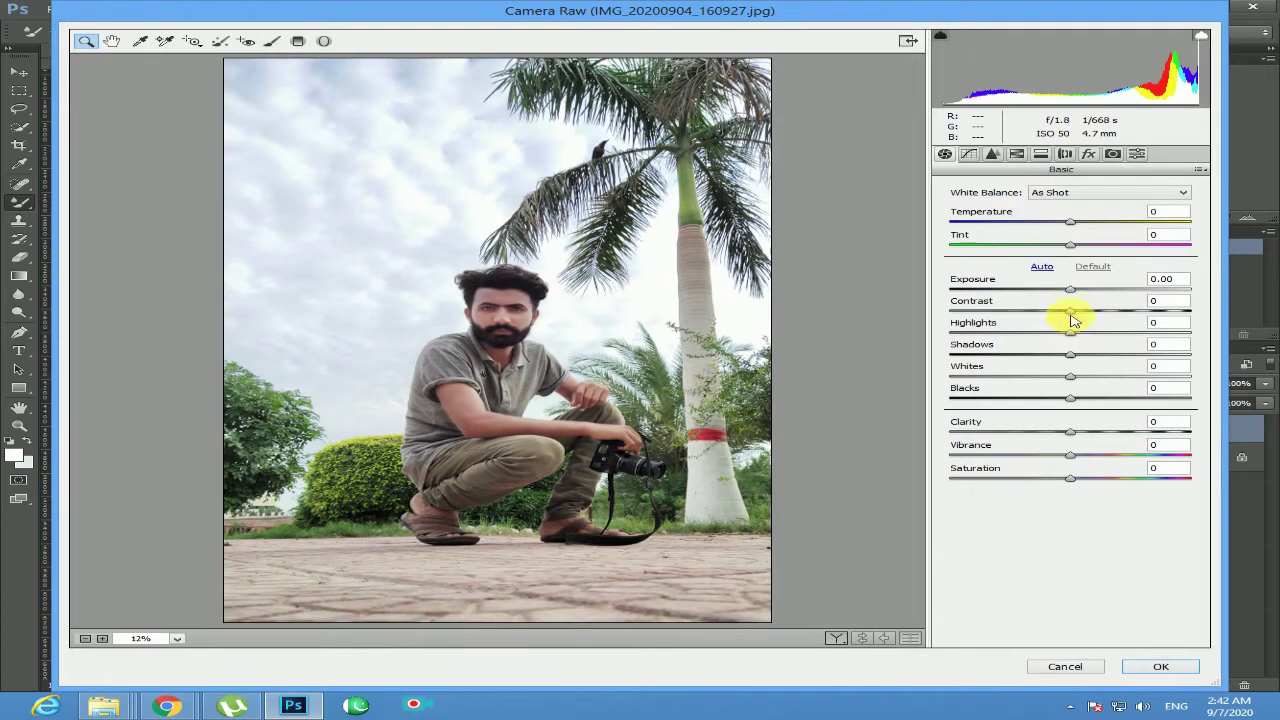
pyautogui.moveTo(1073, 318); pyautogui.dragTo(1110, 379)
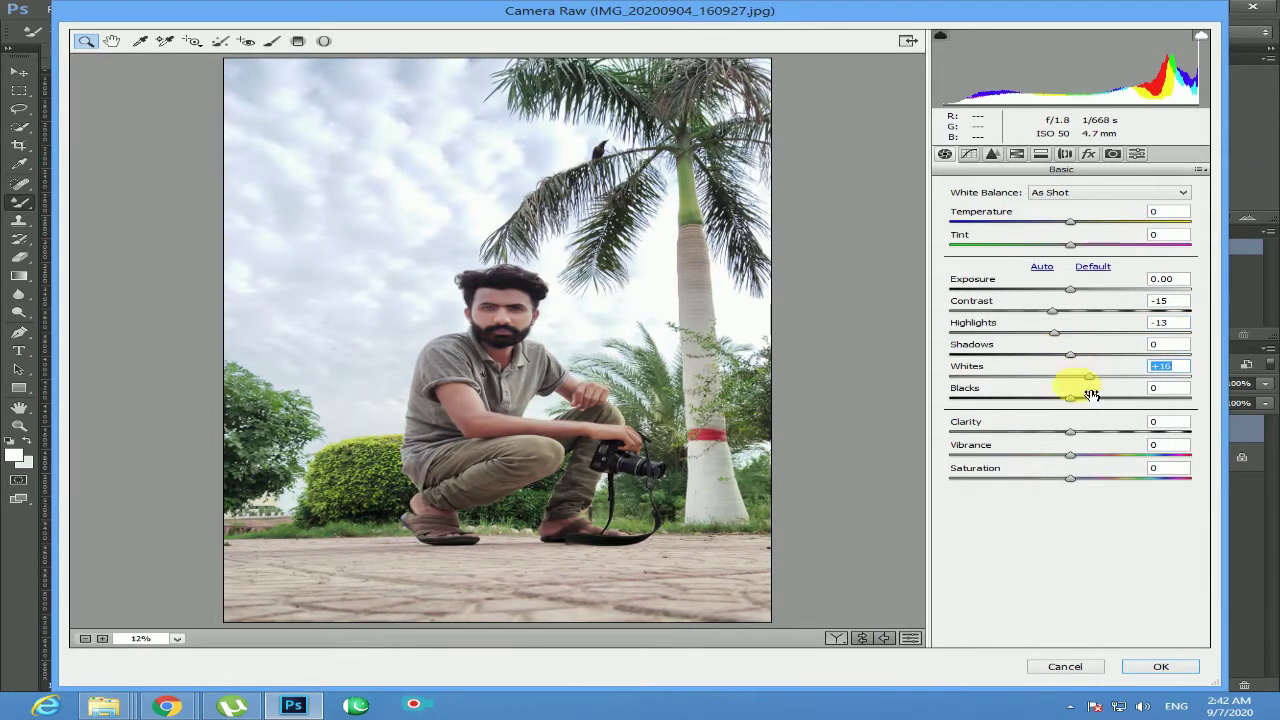
# Desaturate the foliage by setting the HSL Saturation of Greens and Yellows to -100.
pyautogui.click(1018, 155)
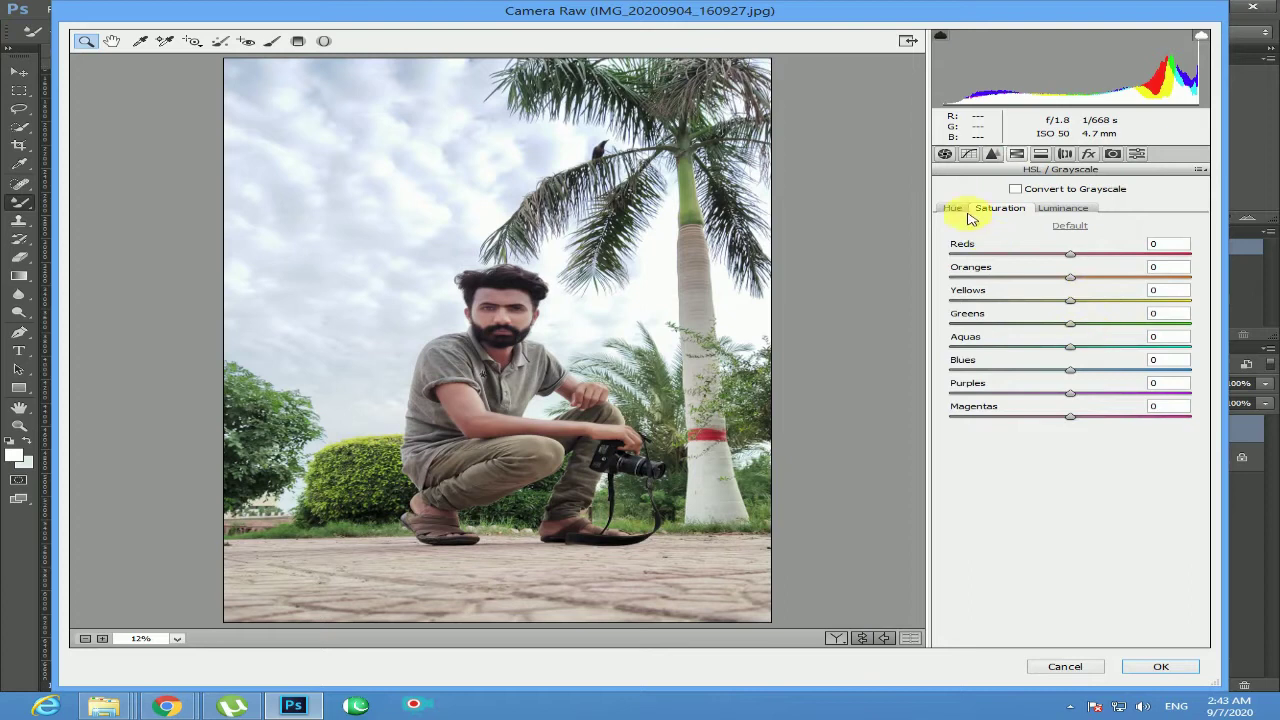
pyautogui.moveTo(1084, 326); pyautogui.dragTo(959, 305)
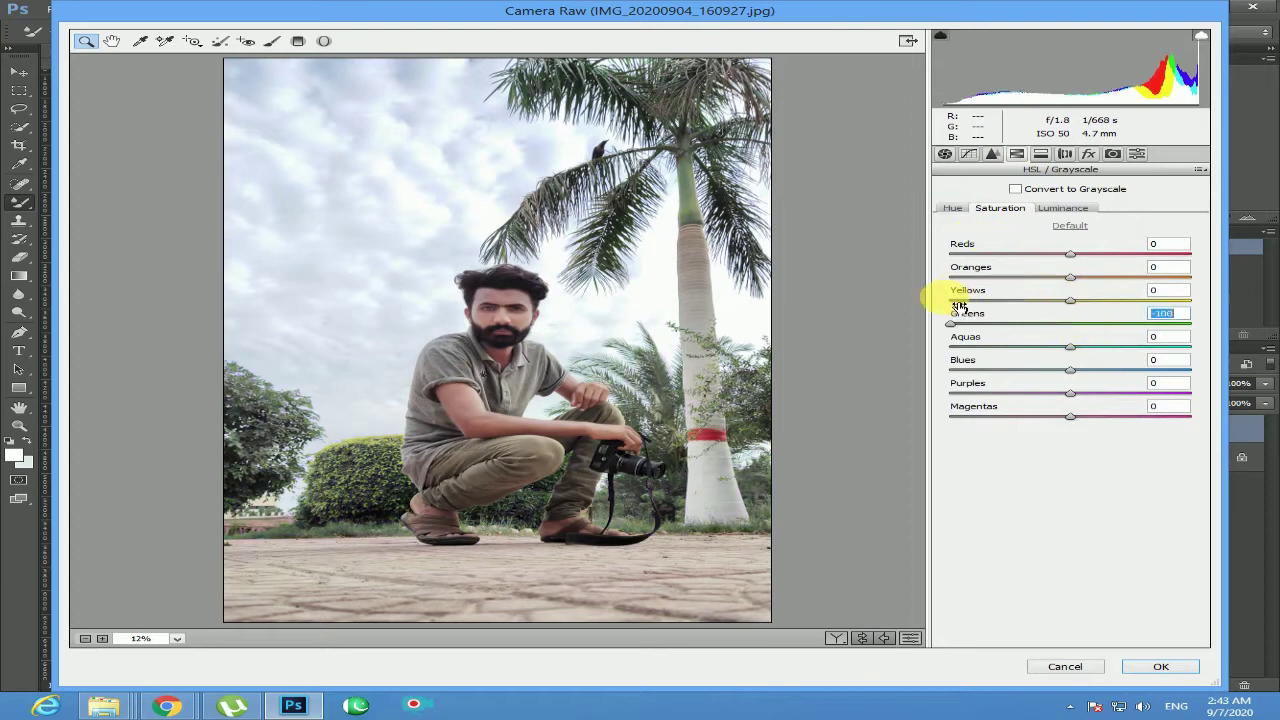
pyautogui.moveTo(1093, 300); pyautogui.dragTo(983, 289)
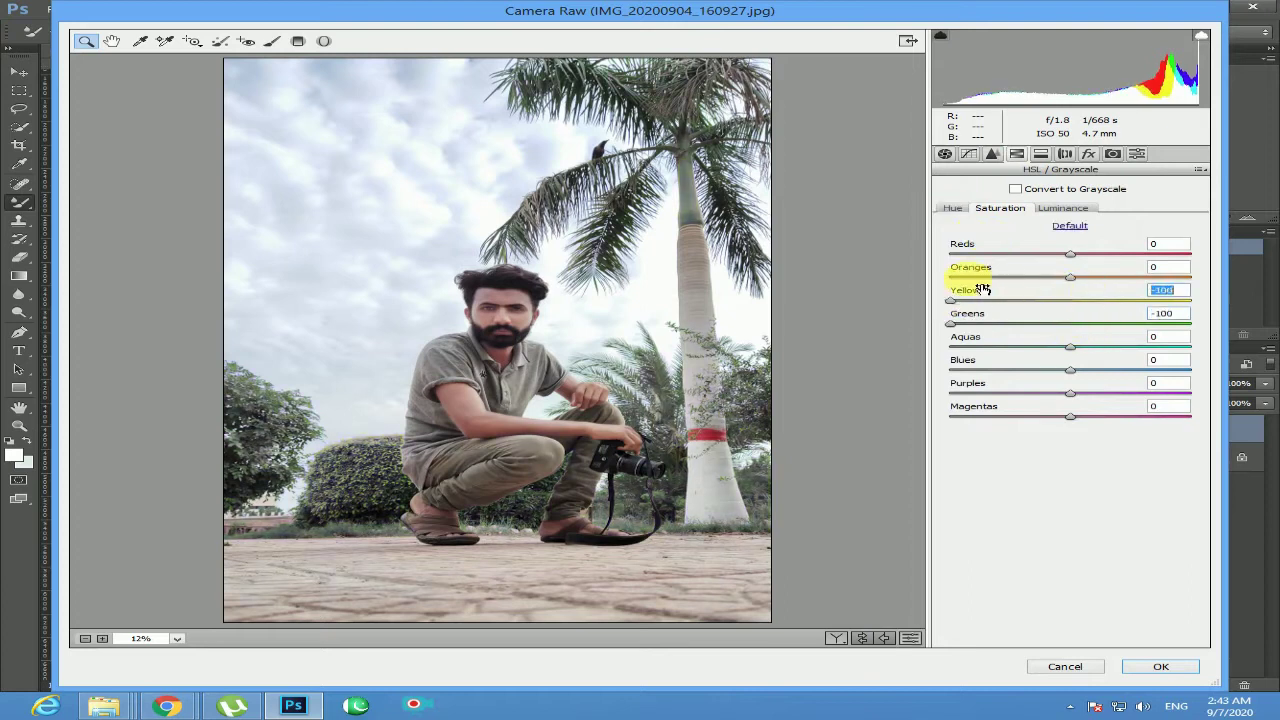
# Brighten the foliage by setting the HSL Luminance of Yellows and Greens to +100.
pyautogui.click(1068, 208)
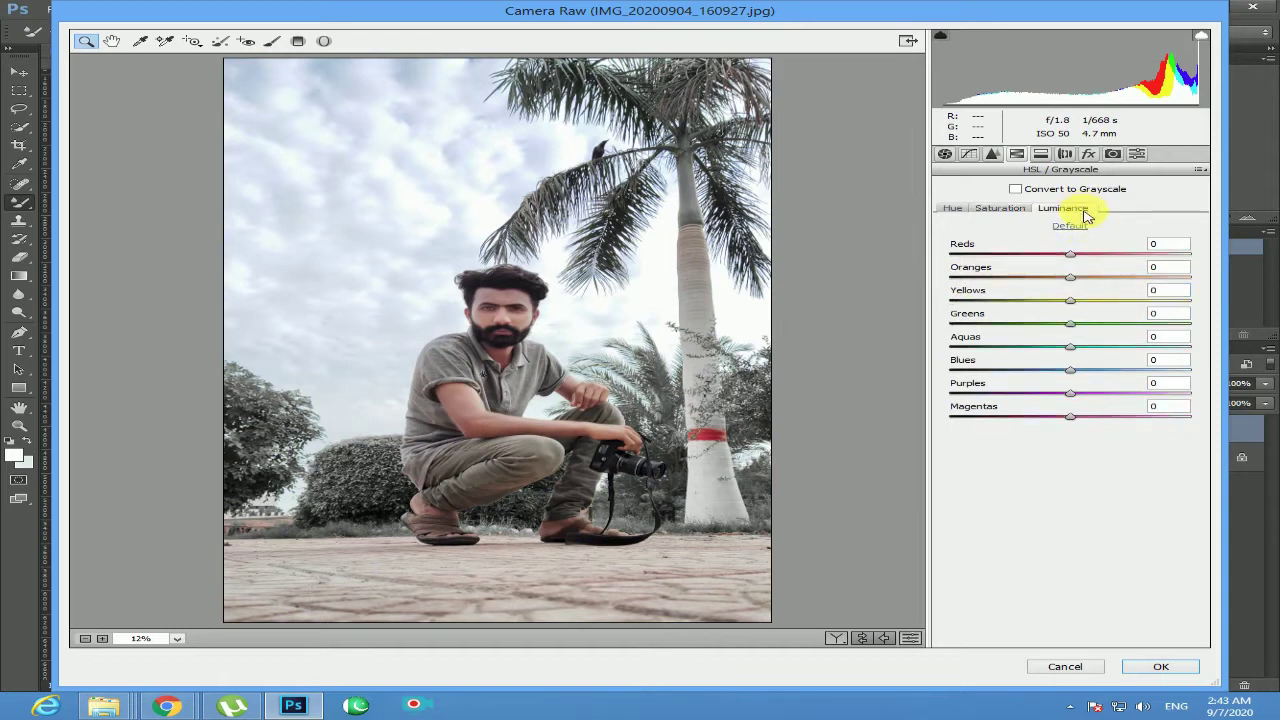
pyautogui.moveTo(1070, 299); pyautogui.dragTo(1180, 303)
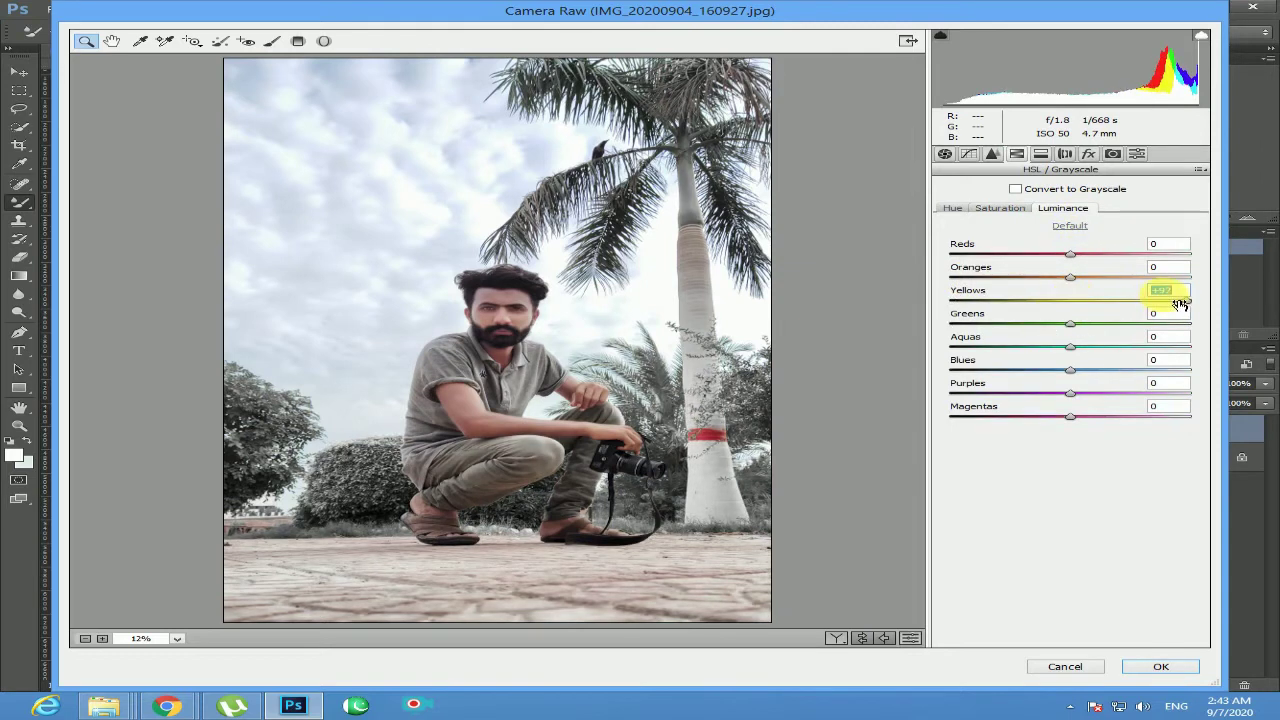
pyautogui.moveTo(1070, 323); pyautogui.dragTo(1210, 324)
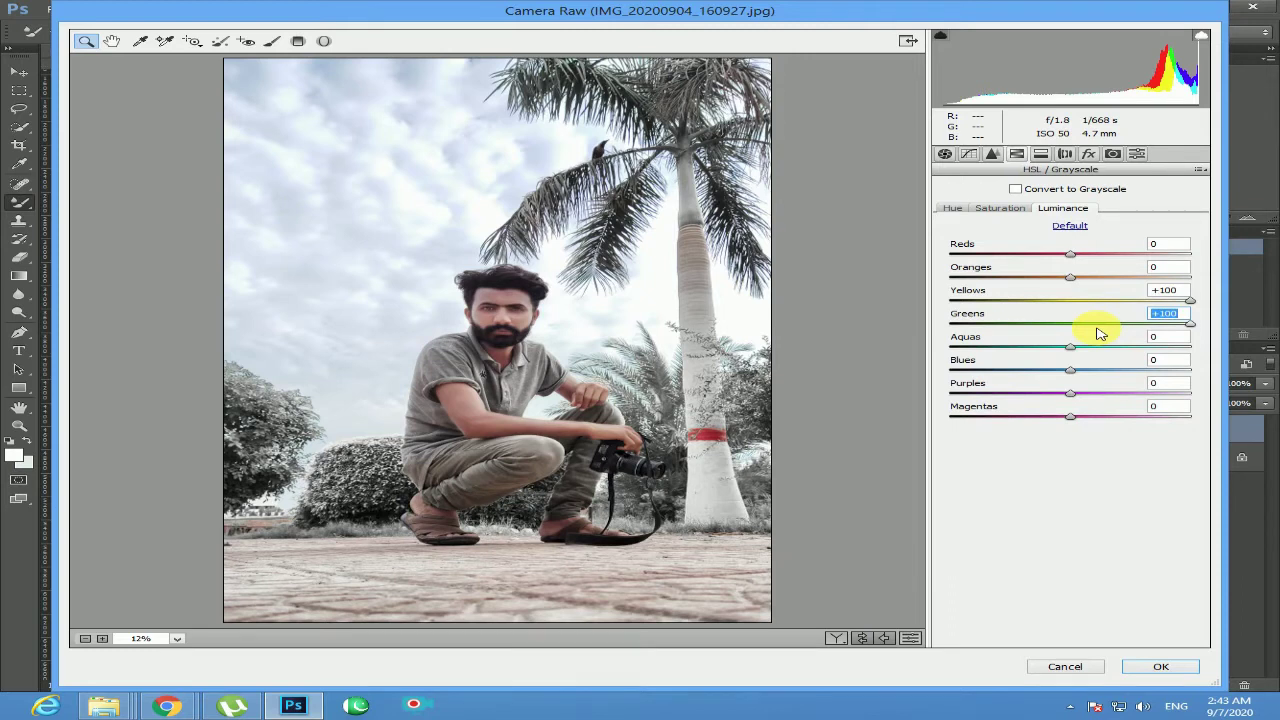
# Set Clarity to +7 and Vibrance to about +45, apply the Camera Raw filter, and compare the image with and without the layer.
pyautogui.click(945, 153)
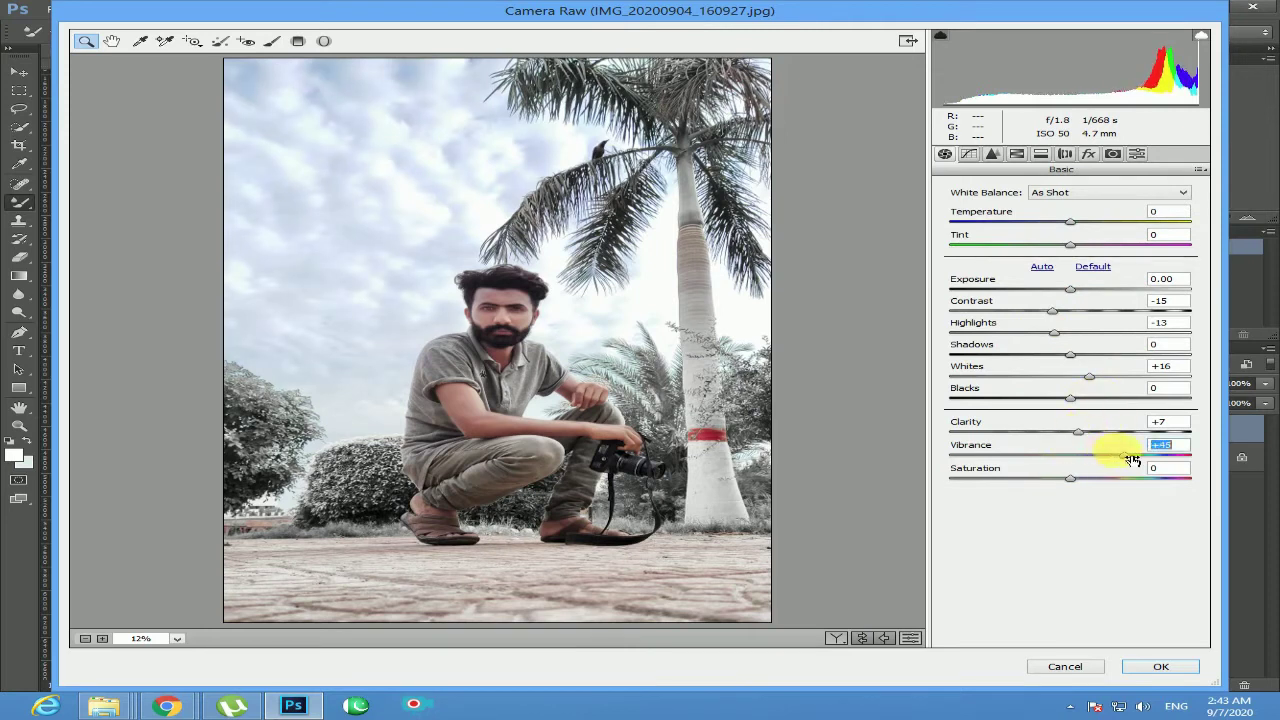
pyautogui.click(1166, 660)
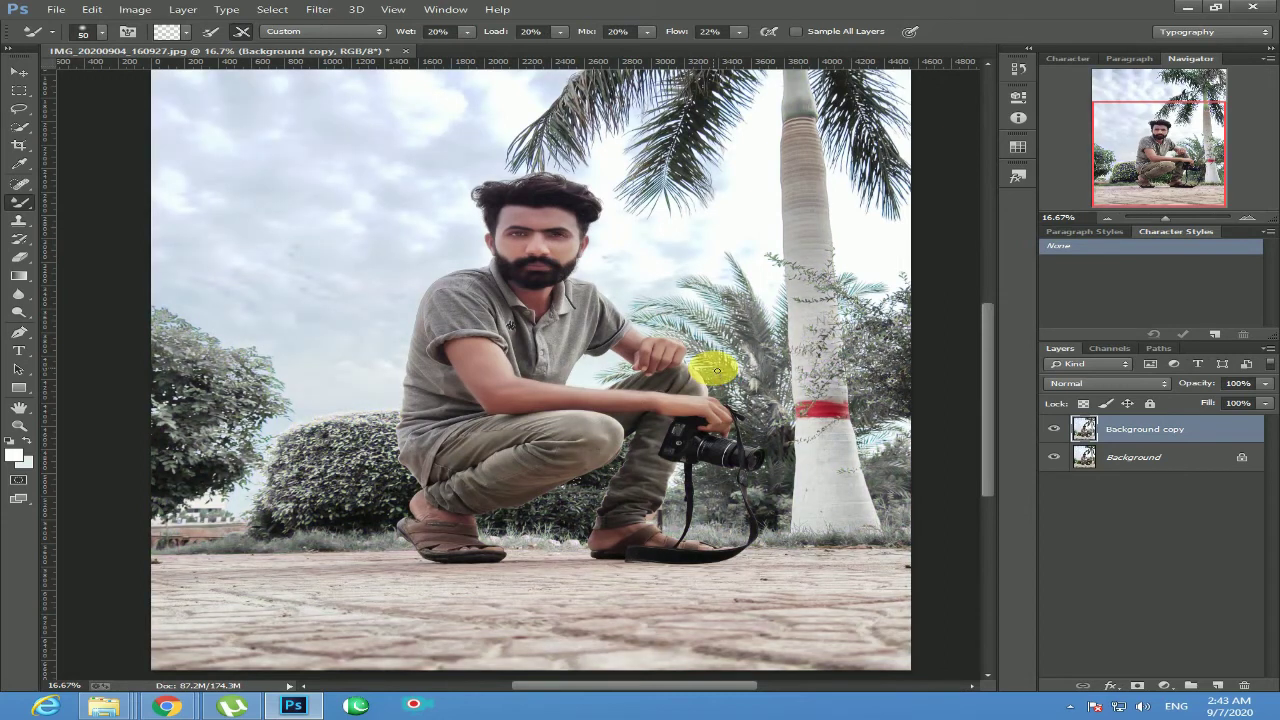
pyautogui.click(1053, 429)
pyautogui.click(1053, 429)
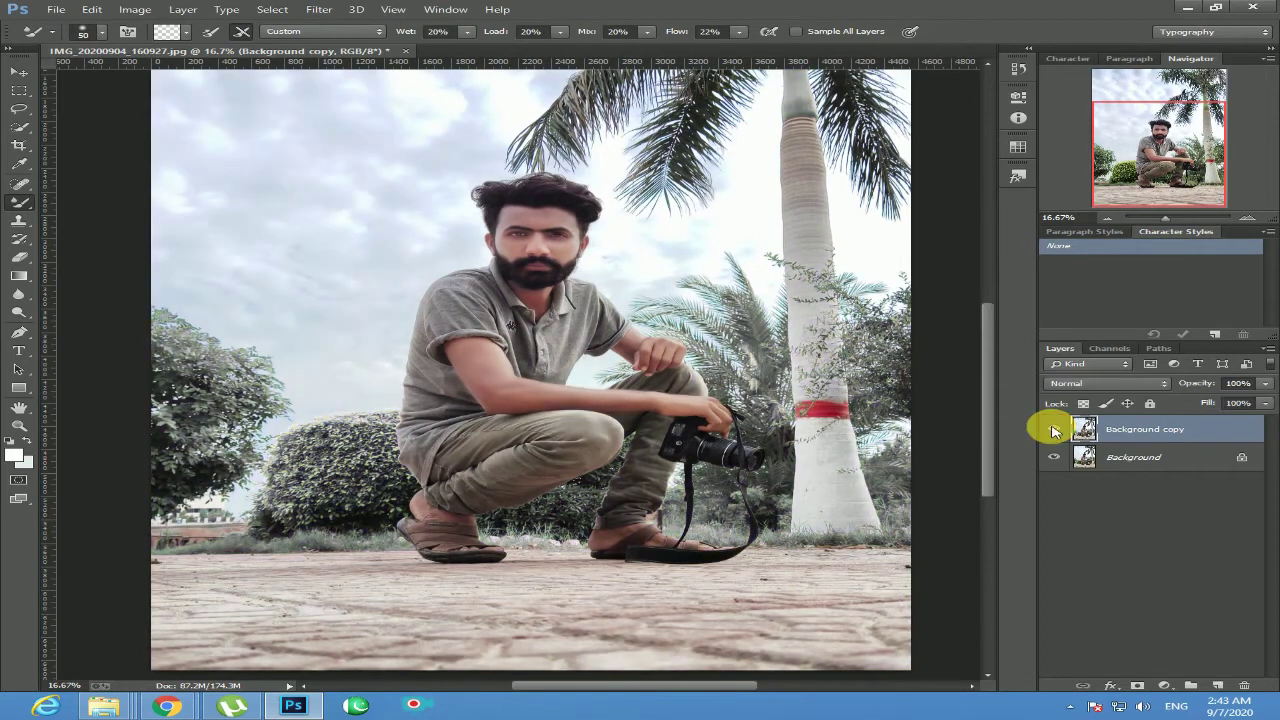
pyautogui.click(1053, 429)
pyautogui.click(1053, 429)
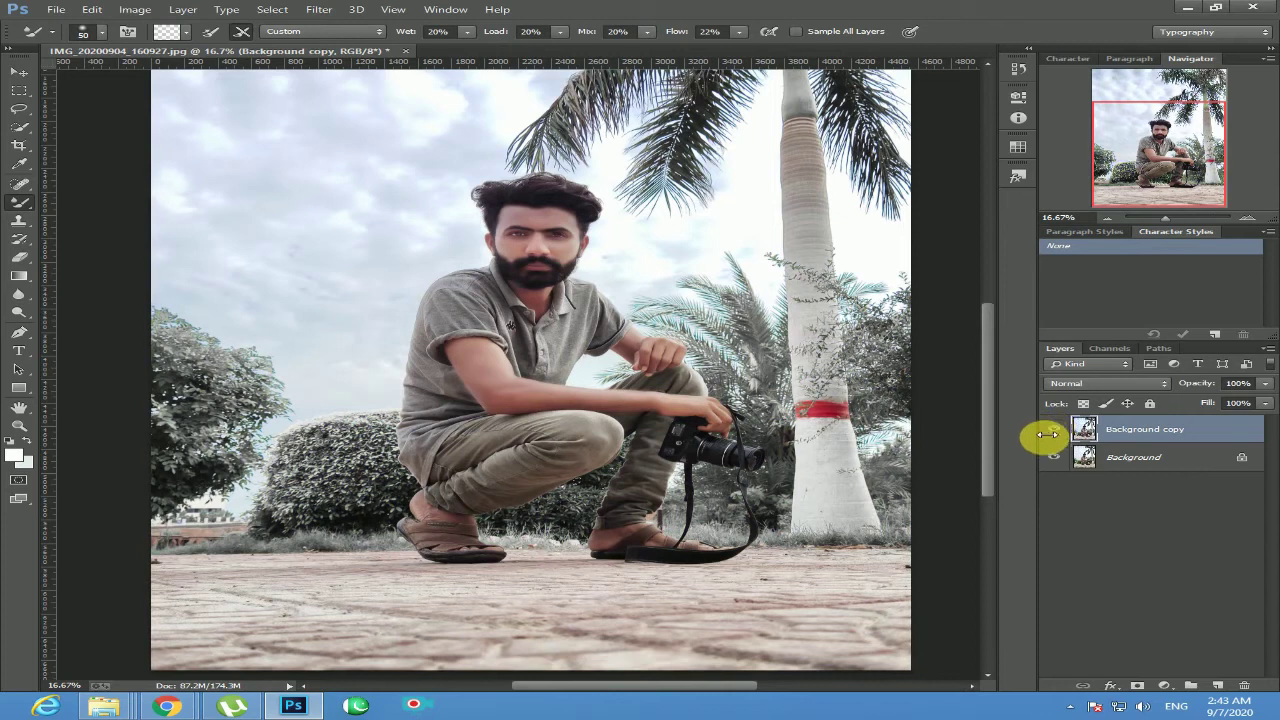
# Flatten the image and duplicate the Background layer.
pyautogui.rightClick(1171, 456)
pyautogui.click(1145, 572)
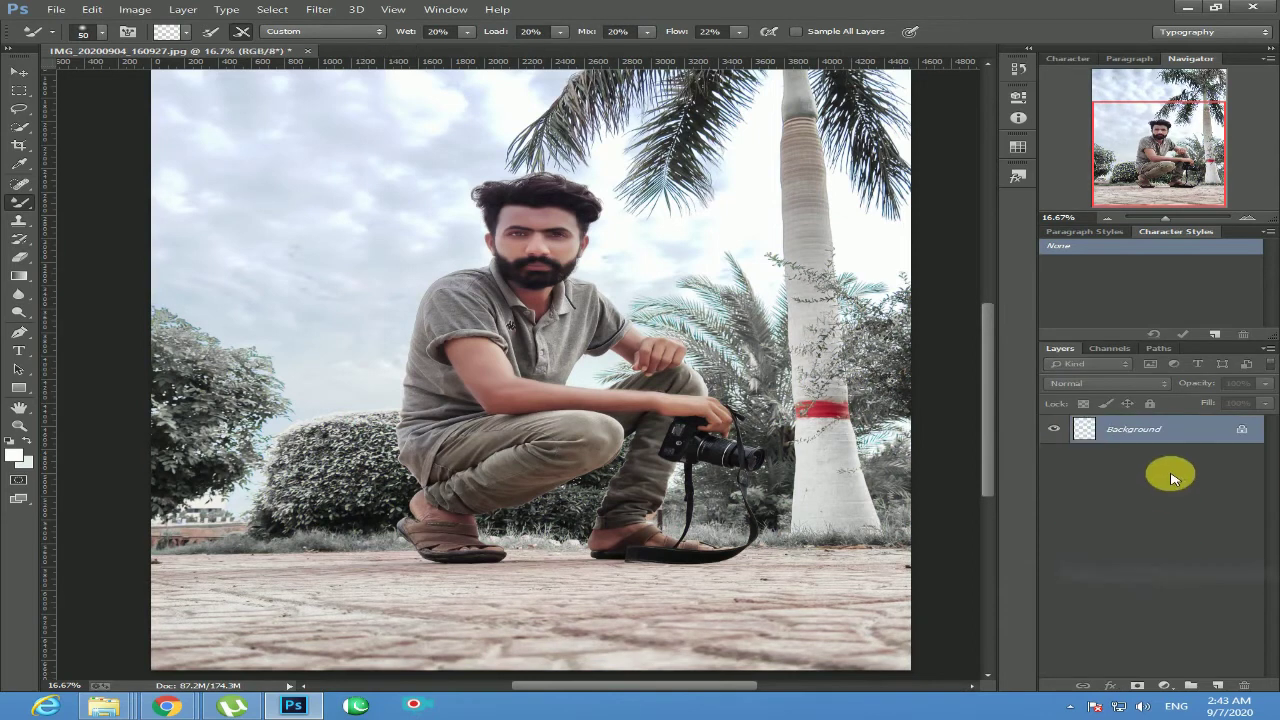
pyautogui.moveTo(1171, 429); pyautogui.dragTo(1216, 685)
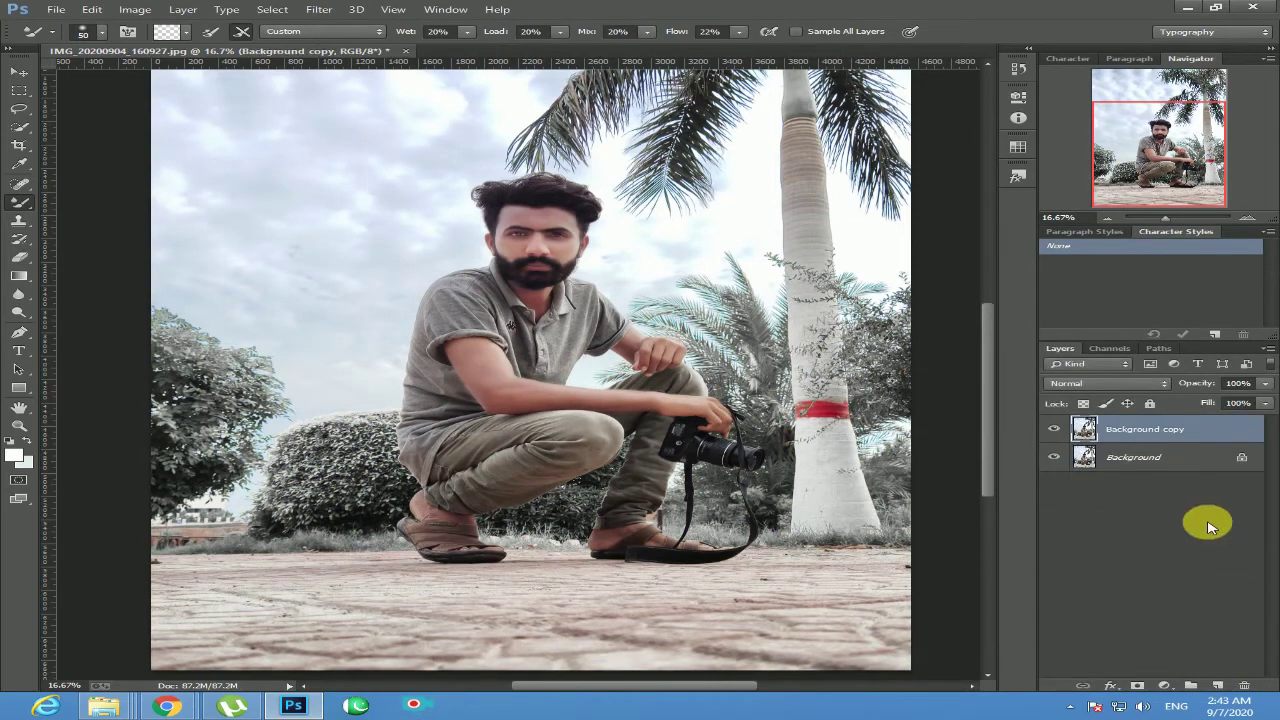
# Apply the Color Efex Pro 4 Cross Processing filter with method L03 and compare the image with and without it.
pyautogui.click(319, 10)
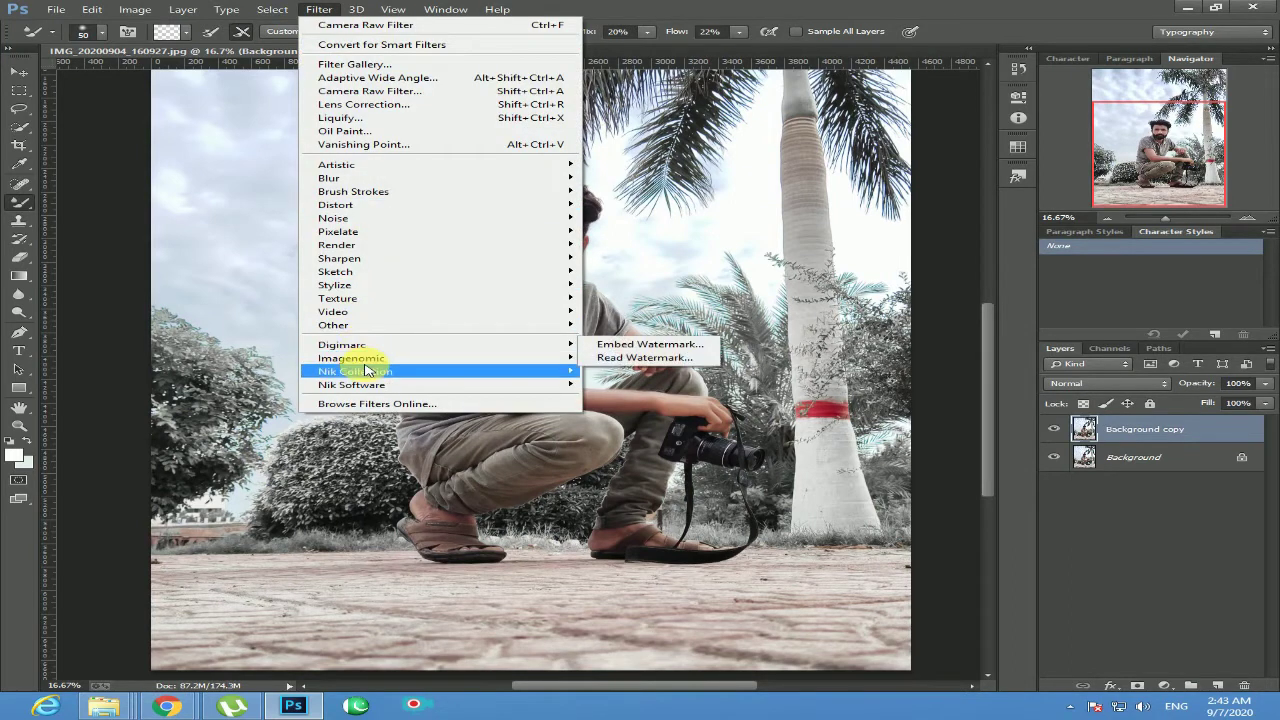
pyautogui.moveTo(362, 371)
pyautogui.click(601, 371)
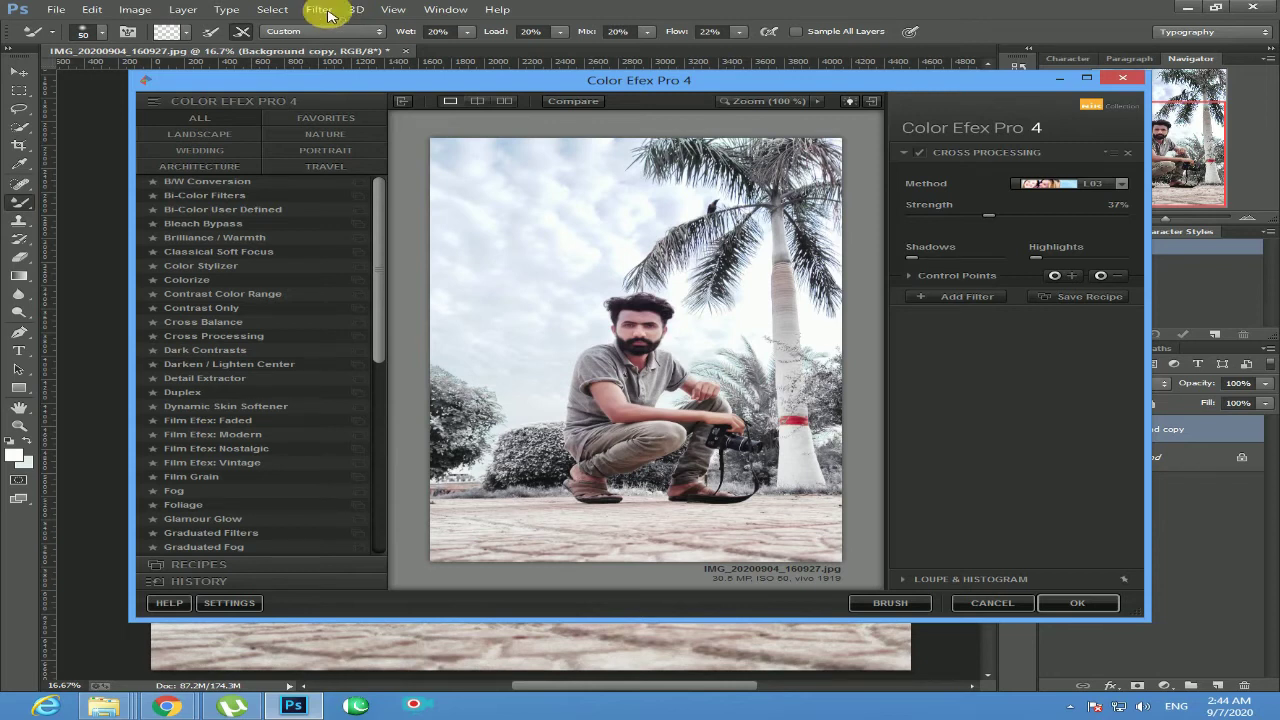
pyautogui.click(1107, 189)
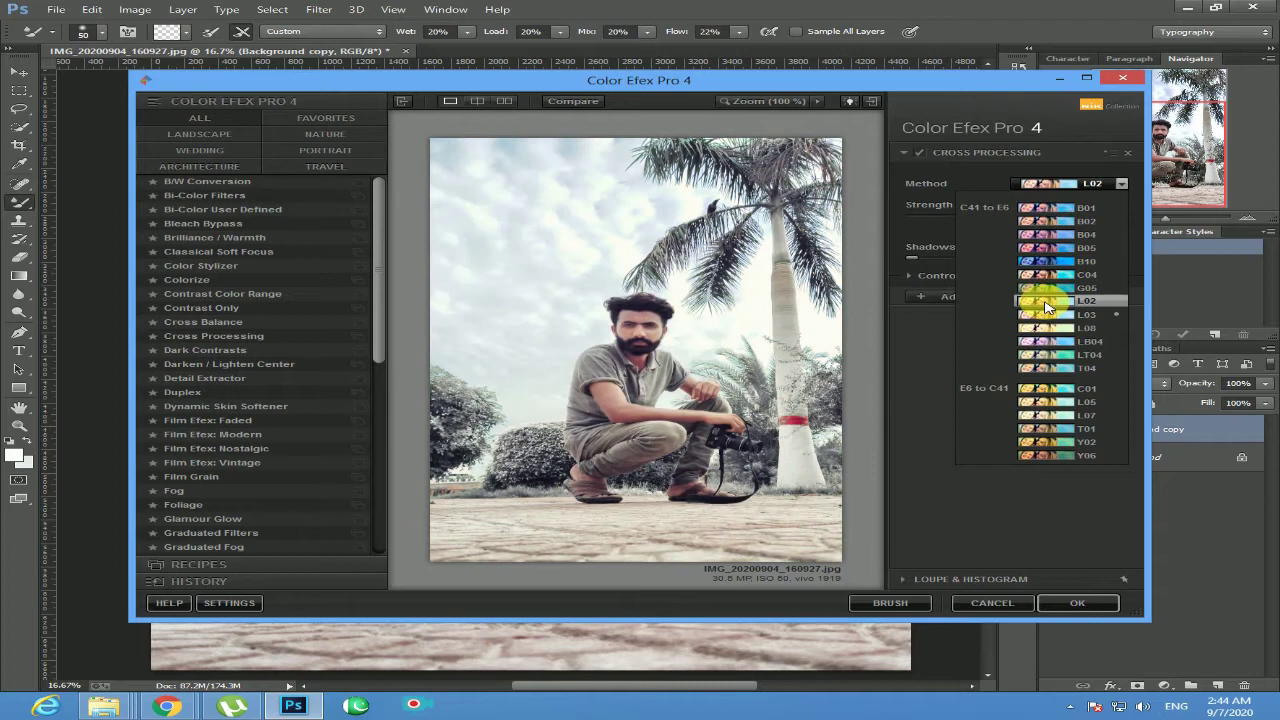
pyautogui.click(1047, 315)
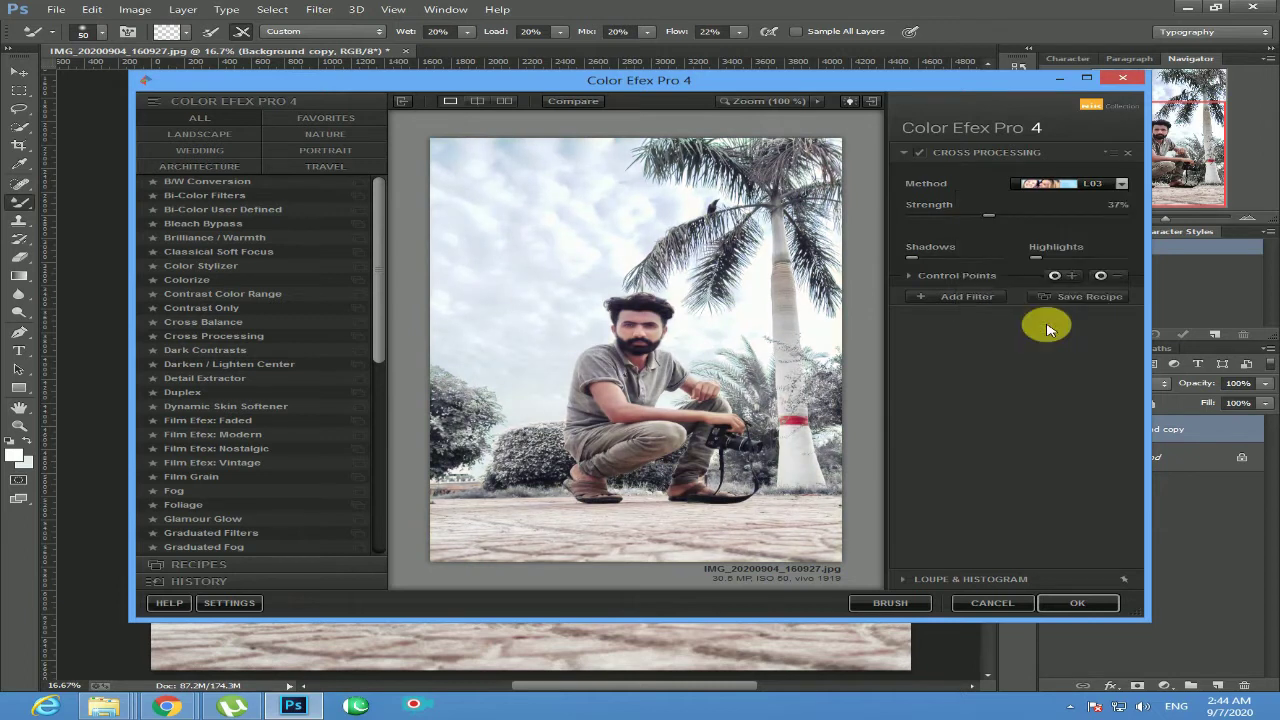
pyautogui.click(1115, 183)
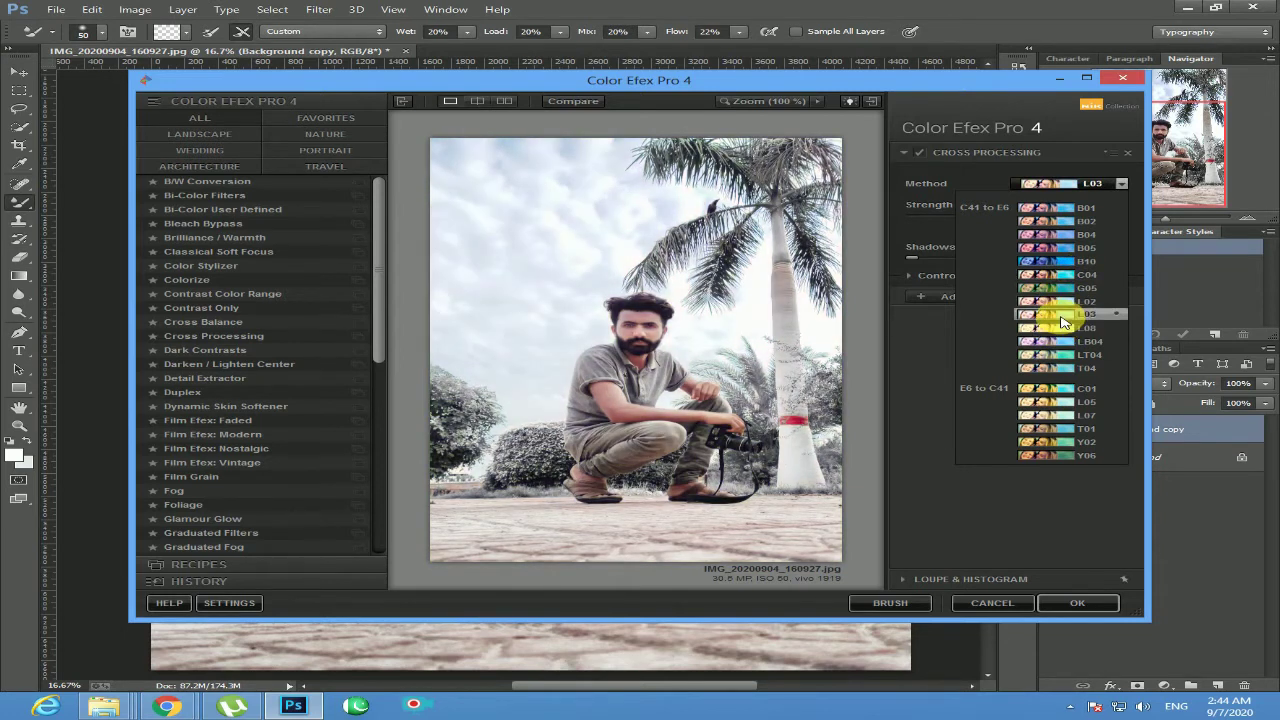
pyautogui.click(1063, 320)
pyautogui.click(1085, 603)
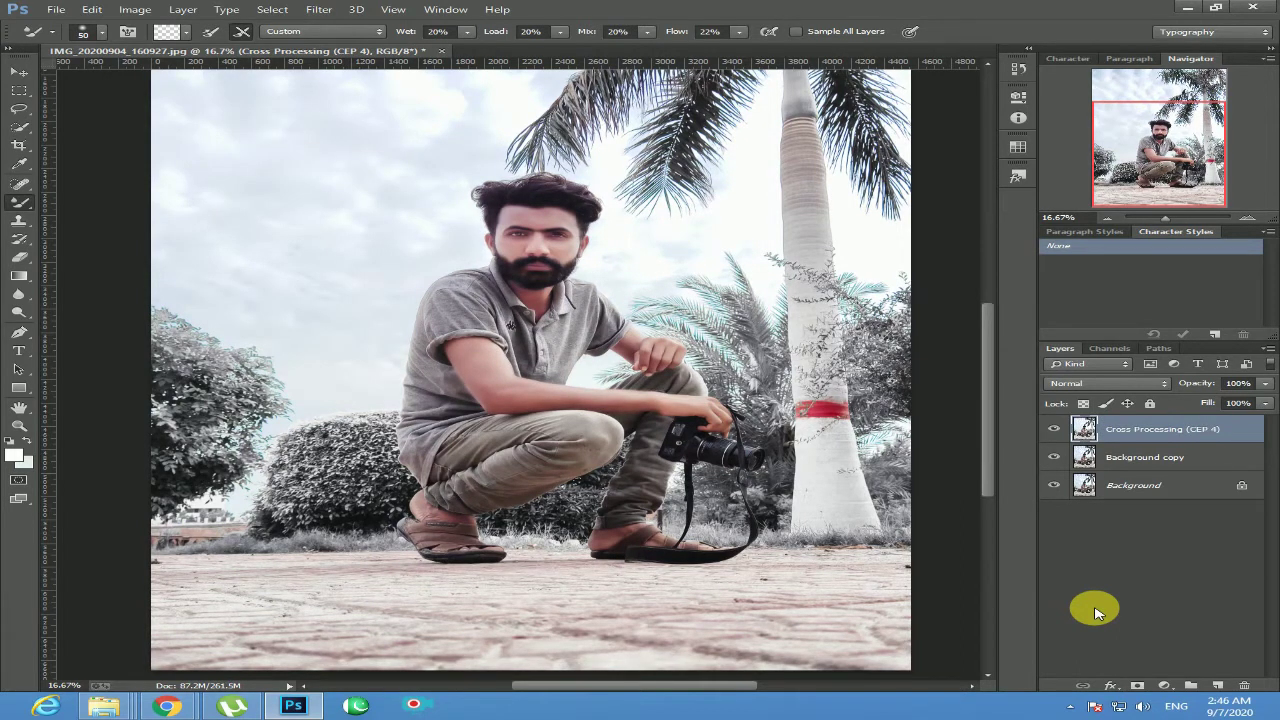
pyautogui.click(1062, 429)
pyautogui.click(1055, 429)
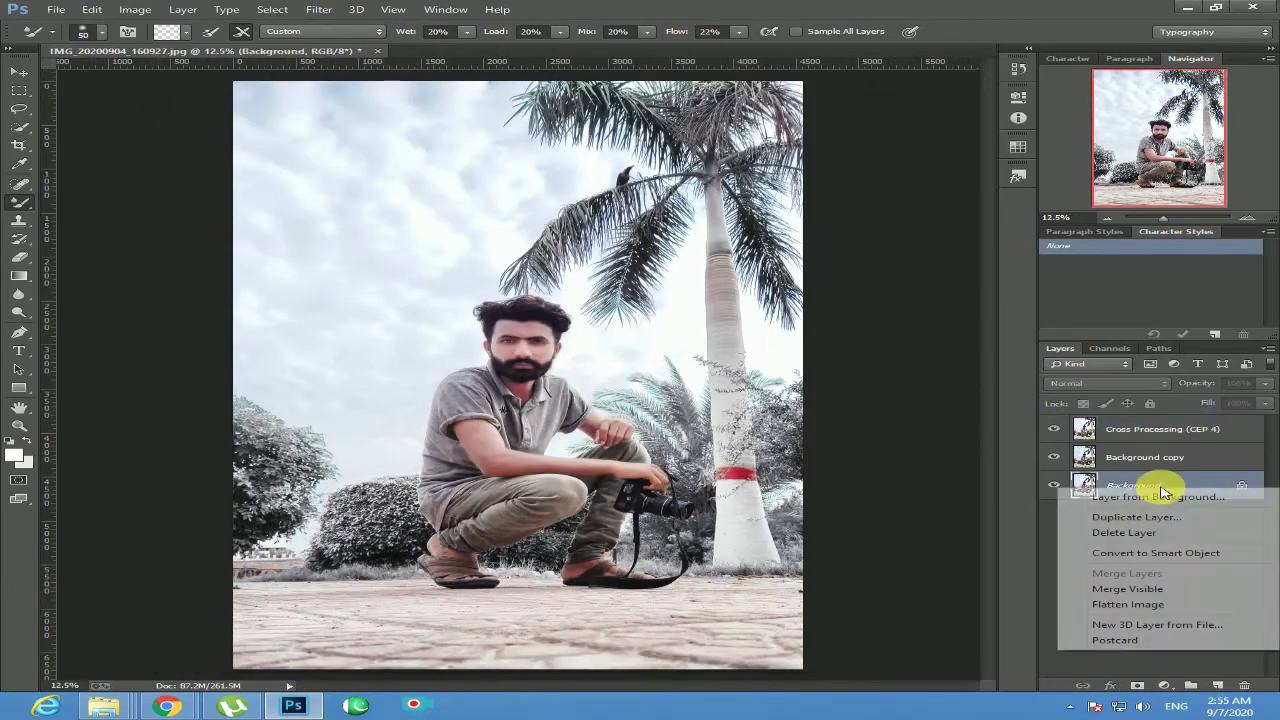
# Flatten the three layers and make a new copy of the Background layer.
pyautogui.click(1152, 605)
pyautogui.hotkey('ctrl', '+')
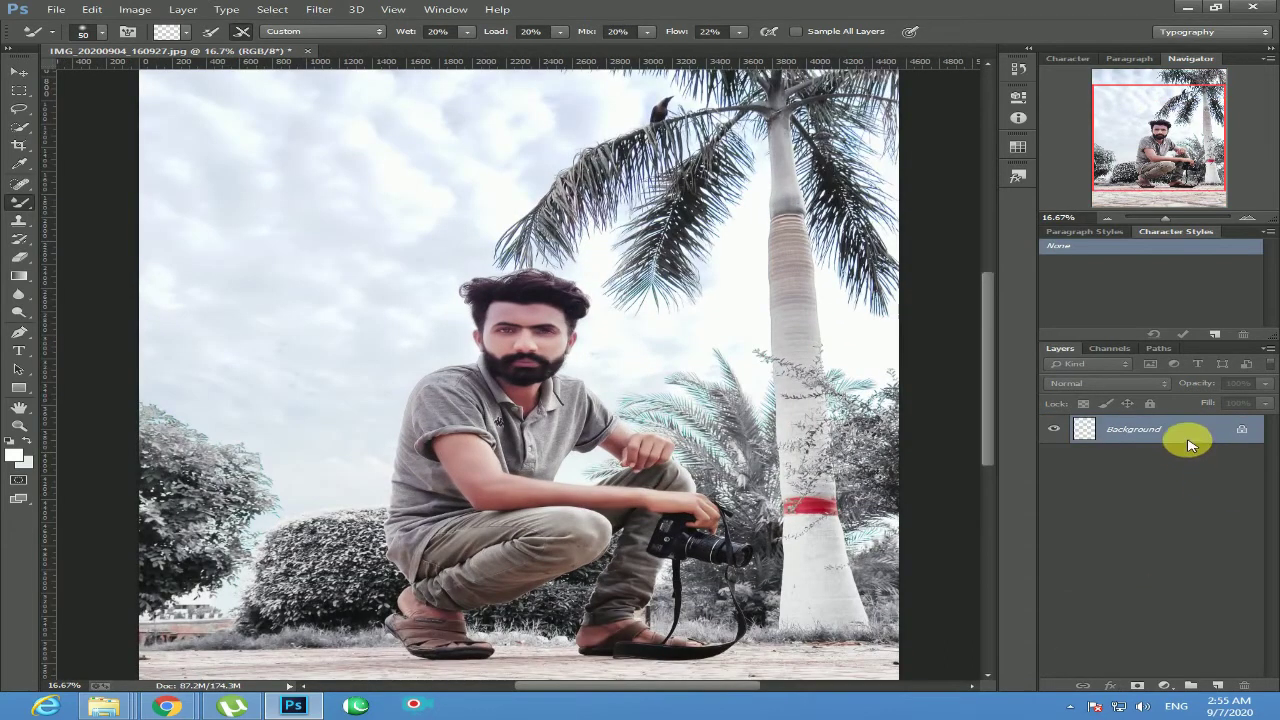
pyautogui.moveTo(1180, 437); pyautogui.dragTo(1230, 687)
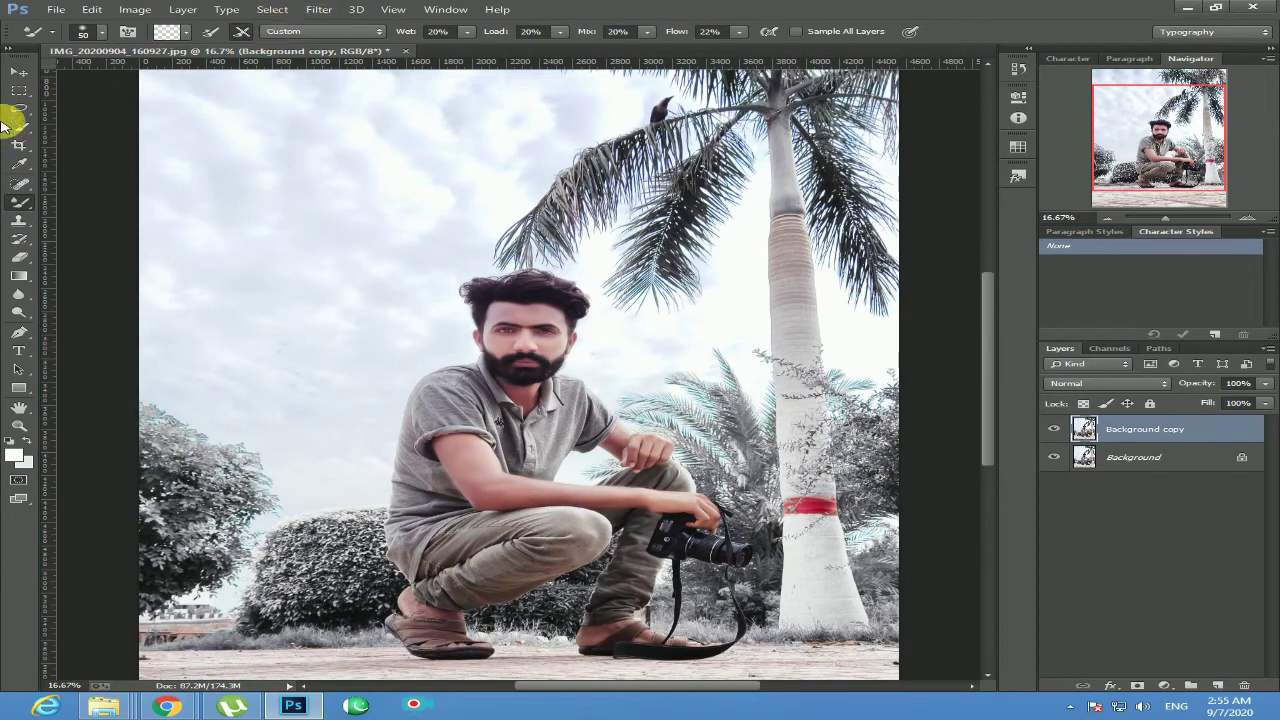
# Open the new Background copy layer in the Liquify filter.
pyautogui.click(320, 10)
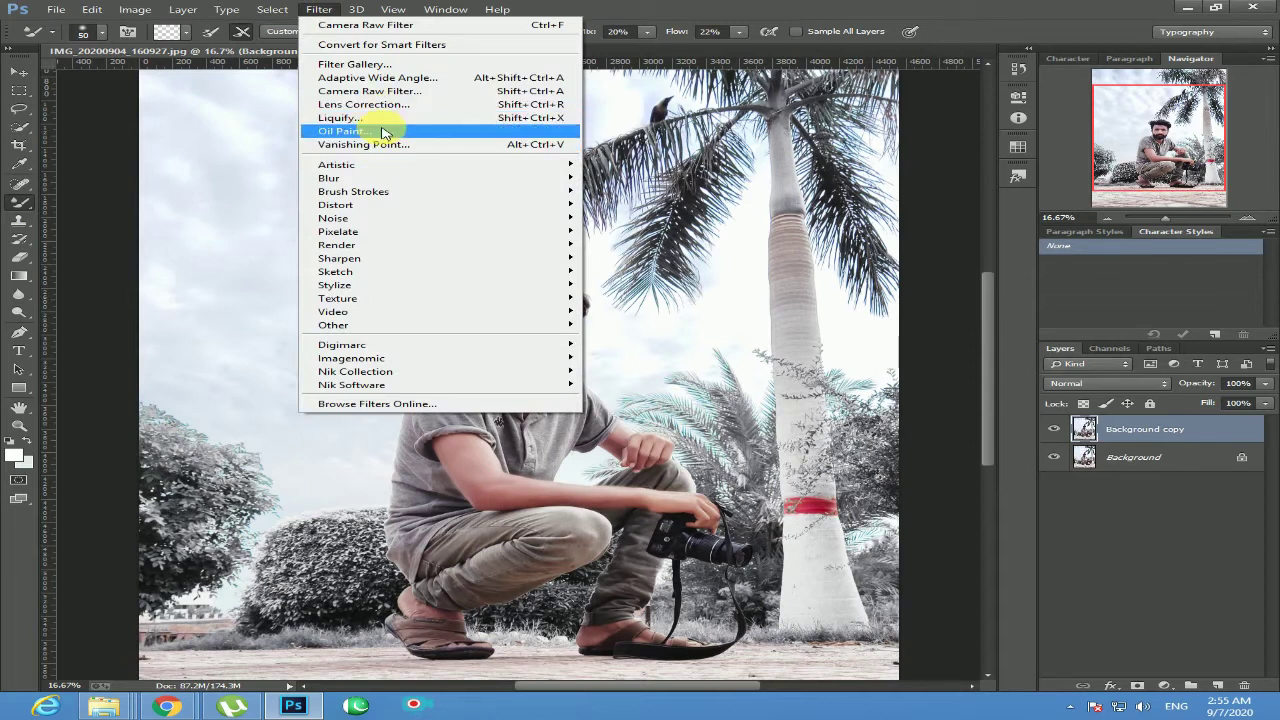
pyautogui.click(386, 117)
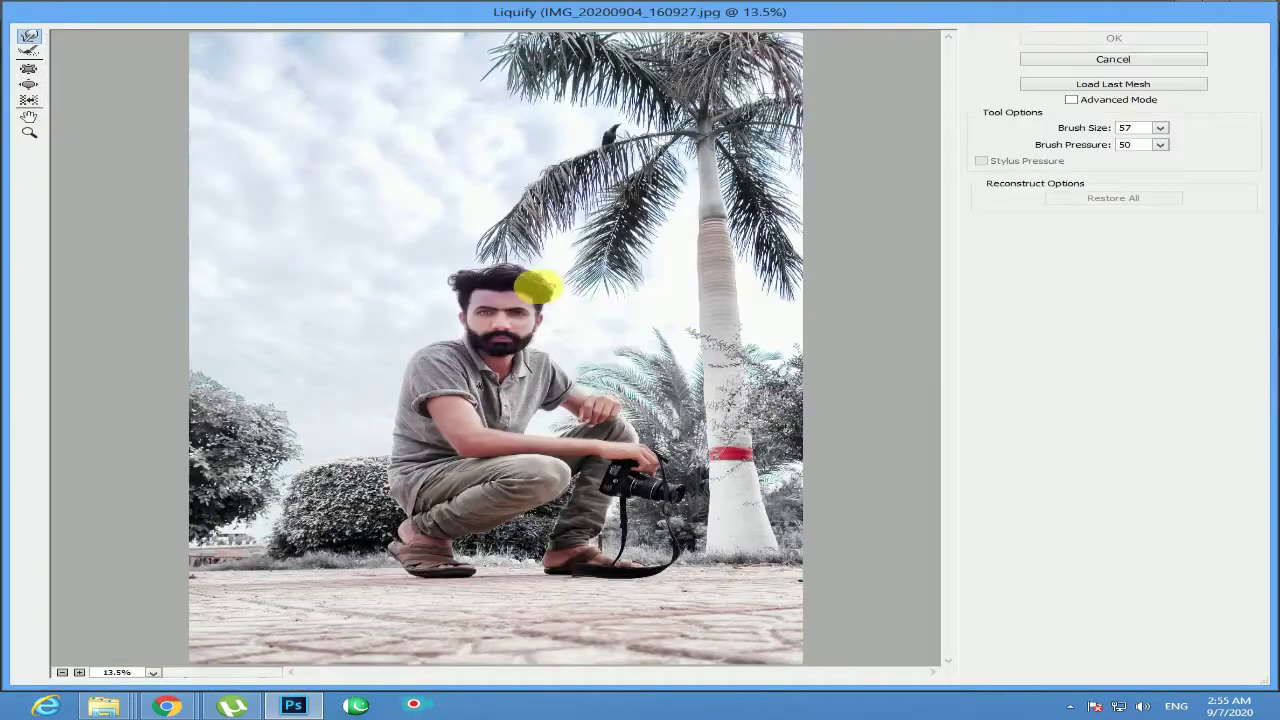
pyautogui.keyDown('ctrl'); pyautogui.click(478, 274); pyautogui.keyUp('ctrl')
pyautogui.keyDown('ctrl'); pyautogui.click(478, 274); pyautogui.keyUp('ctrl')
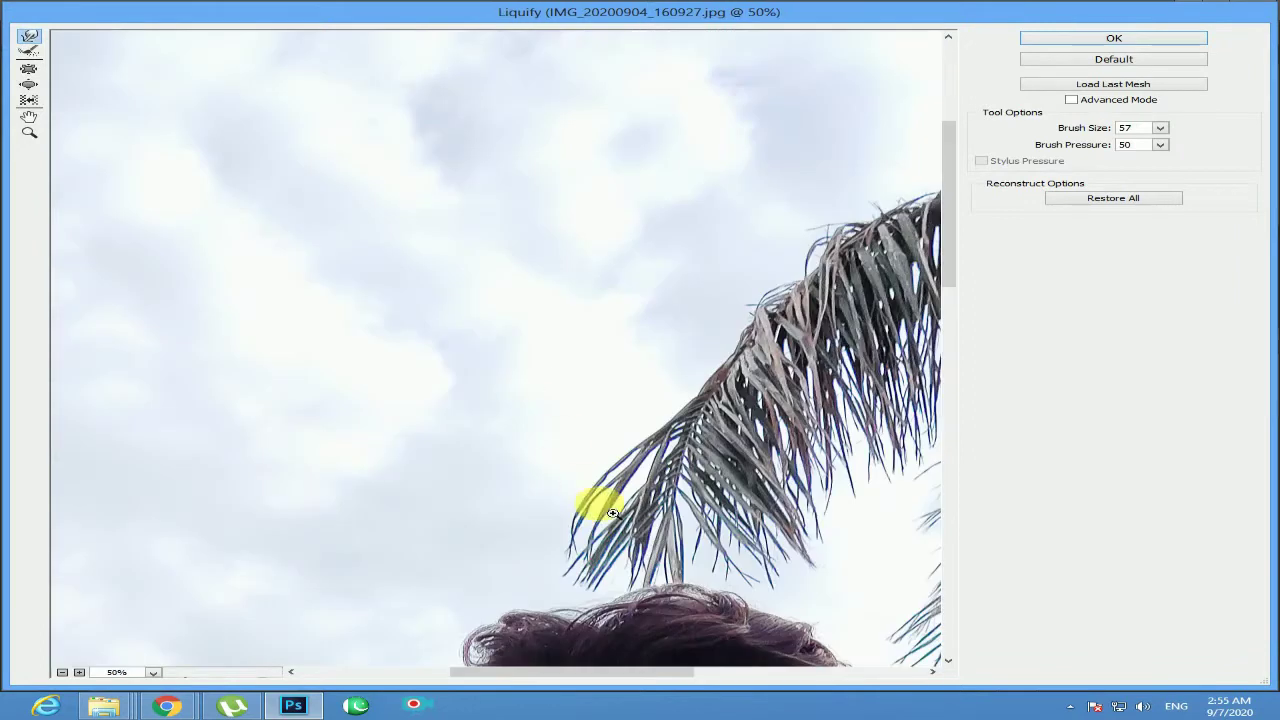
pyautogui.moveTo(640, 576)
pyautogui.mouseDown()
pyautogui.moveTo(622, 308)
pyautogui.moveTo(521, 292)
pyautogui.mouseUp()
pyautogui.keyDown('ctrl'); pyautogui.click(518, 296); pyautogui.keyUp('ctrl')
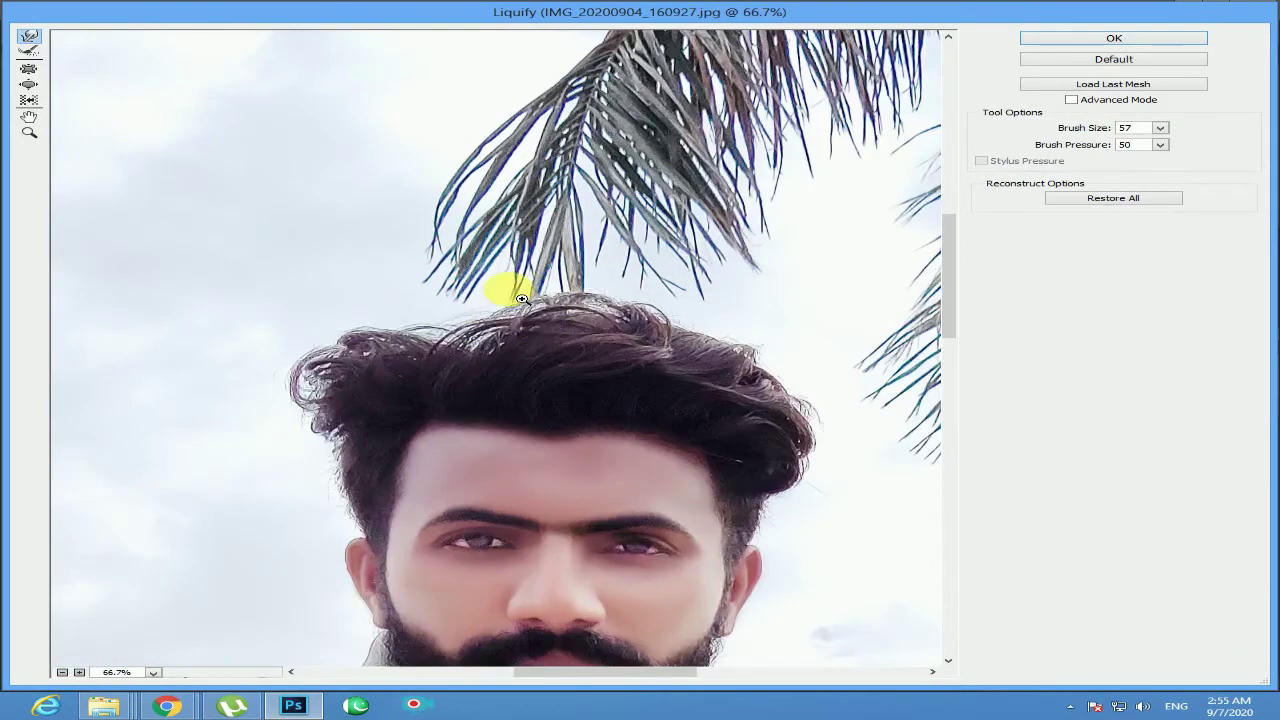
pyautogui.scroll(1, 566, 408)
# Reshape the hairline and the top of the hair with the Forward Warp tool at brush sizes 145 and 289.
pyautogui.moveTo(486, 409); pyautogui.dragTo(572, 430)
pyautogui.moveTo(480, 436)
pyautogui.mouseDown()
pyautogui.moveTo(482, 417)
pyautogui.moveTo(500, 414)
pyautogui.mouseUp()
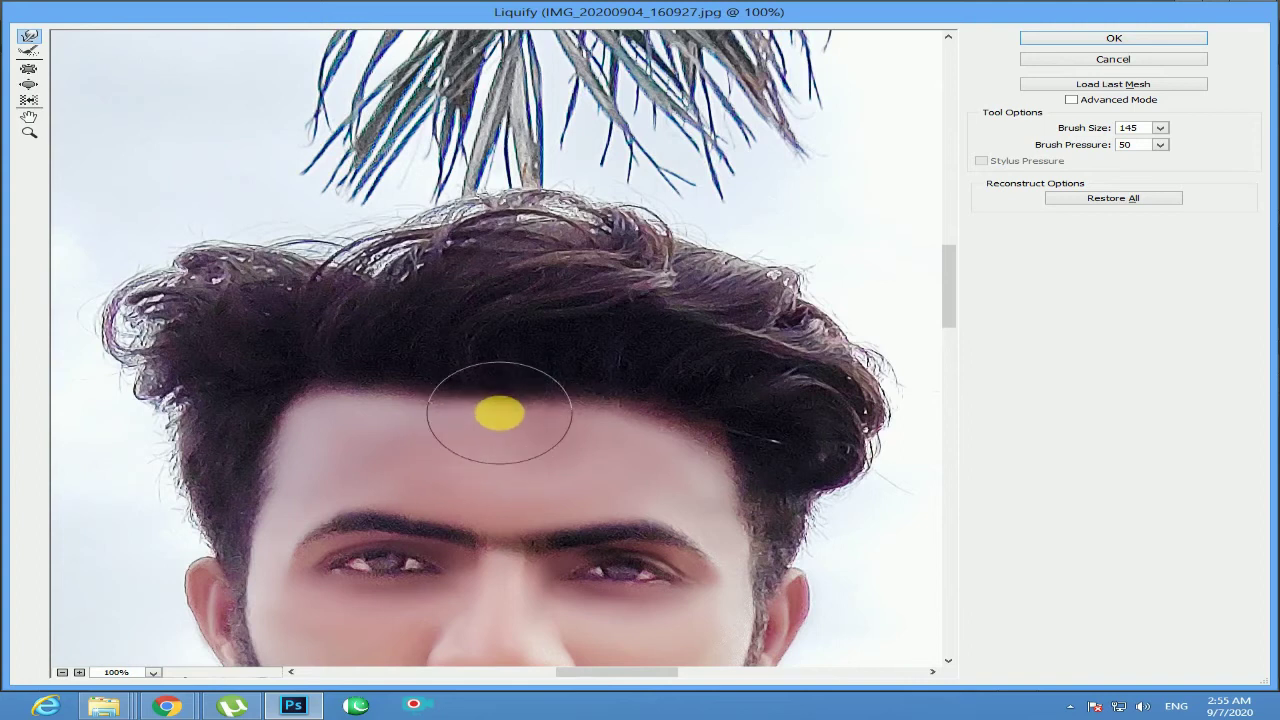
pyautogui.moveTo(687, 262); pyautogui.dragTo(849, 263)
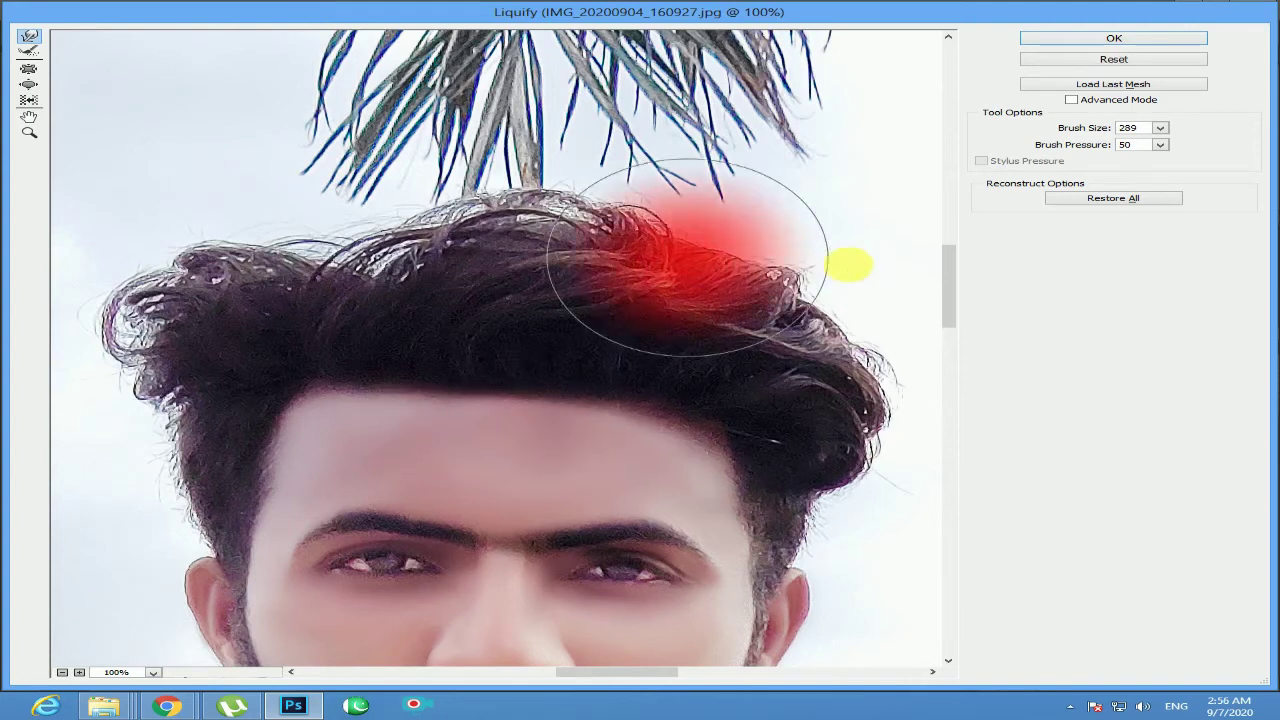
pyautogui.moveTo(622, 290); pyautogui.dragTo(601, 254)
pyautogui.moveTo(660, 345); pyautogui.dragTo(334, 257)
pyautogui.moveTo(500, 232); pyautogui.dragTo(623, 363)
pyautogui.moveTo(240, 336)
pyautogui.mouseDown()
pyautogui.moveTo(680, 360)
pyautogui.moveTo(347, 287)
pyautogui.moveTo(734, 343)
pyautogui.mouseUp()
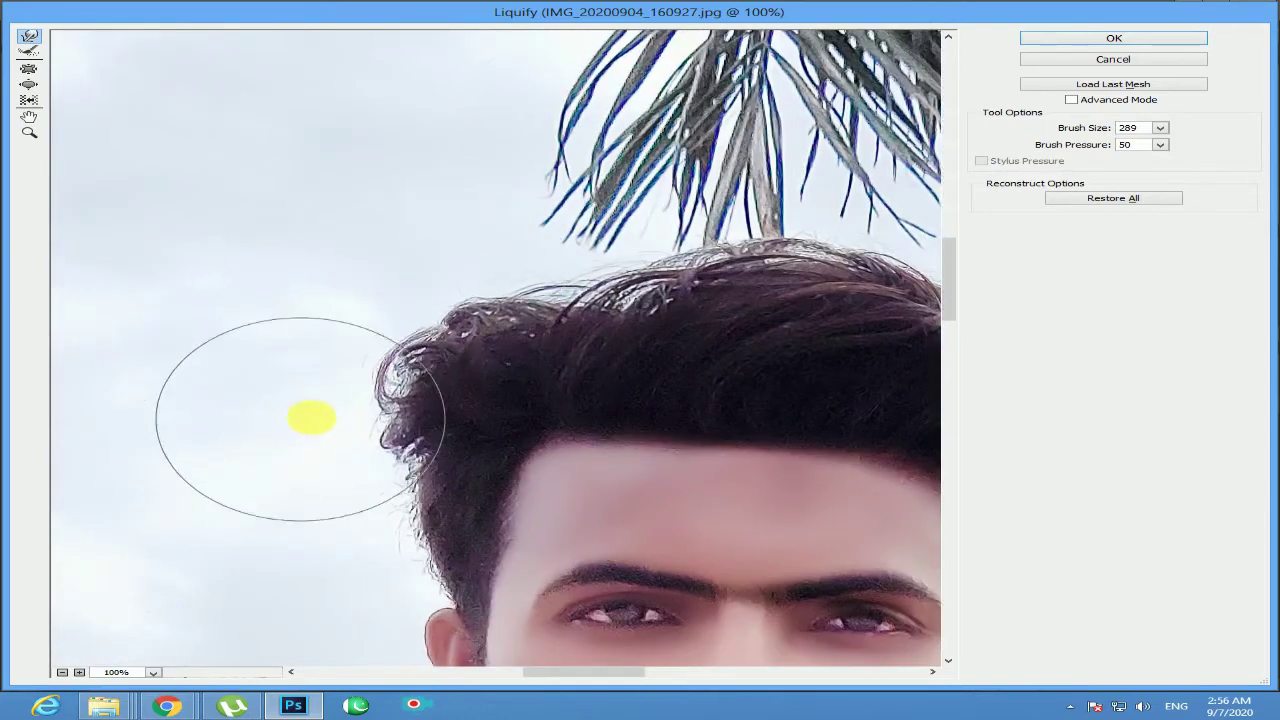
# Refine the outline and volume of the hair above the forehead with the Forward Warp brush, enlarged to size 377.
pyautogui.press('[')
pyautogui.press('[')
pyautogui.press('[')
pyautogui.moveTo(572, 335); pyautogui.dragTo(850, 330)
pyautogui.moveTo(774, 348); pyautogui.dragTo(612, 299)
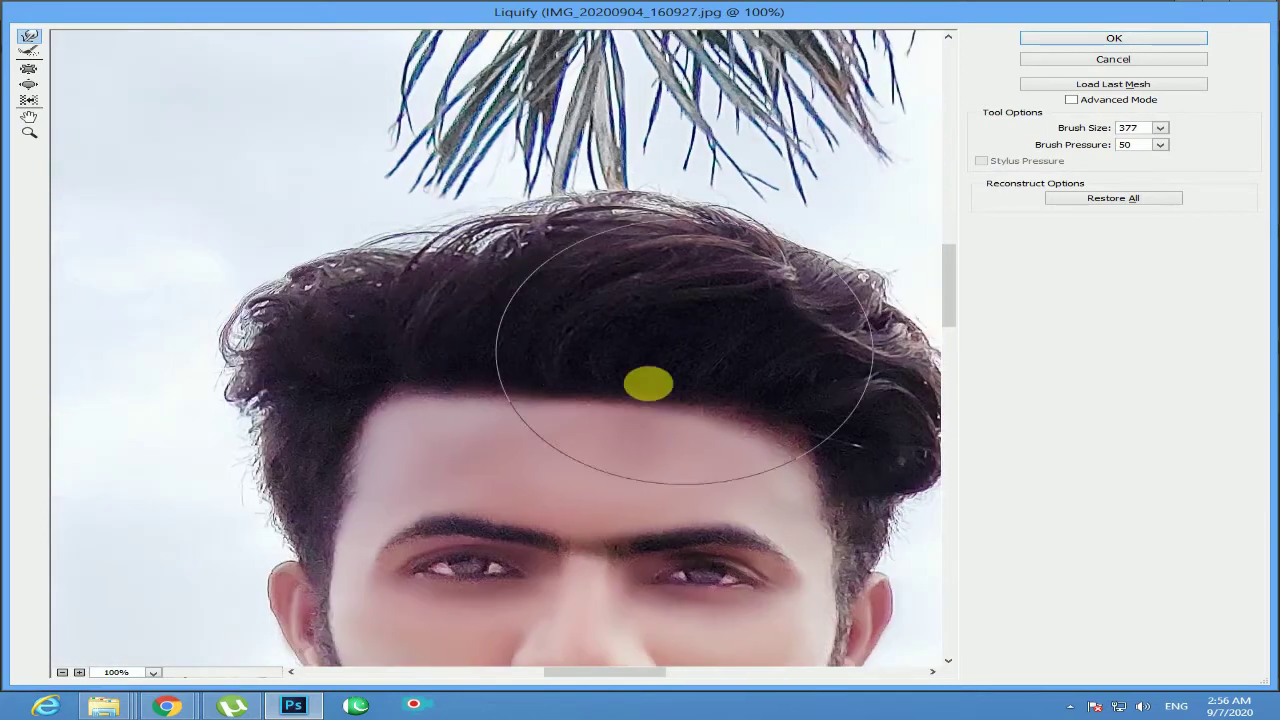
# Reshape the lower edge of the beard under the chin with the Forward Warp brush at size 77 and apply the Liquify changes.
pyautogui.moveTo(700, 560); pyautogui.dragTo(708, 368)
pyautogui.moveTo(773, 403)
pyautogui.mouseDown()
pyautogui.moveTo(543, 350)
pyautogui.moveTo(440, 345)
pyautogui.moveTo(660, 377)
pyautogui.moveTo(666, 366)
pyautogui.mouseUp()
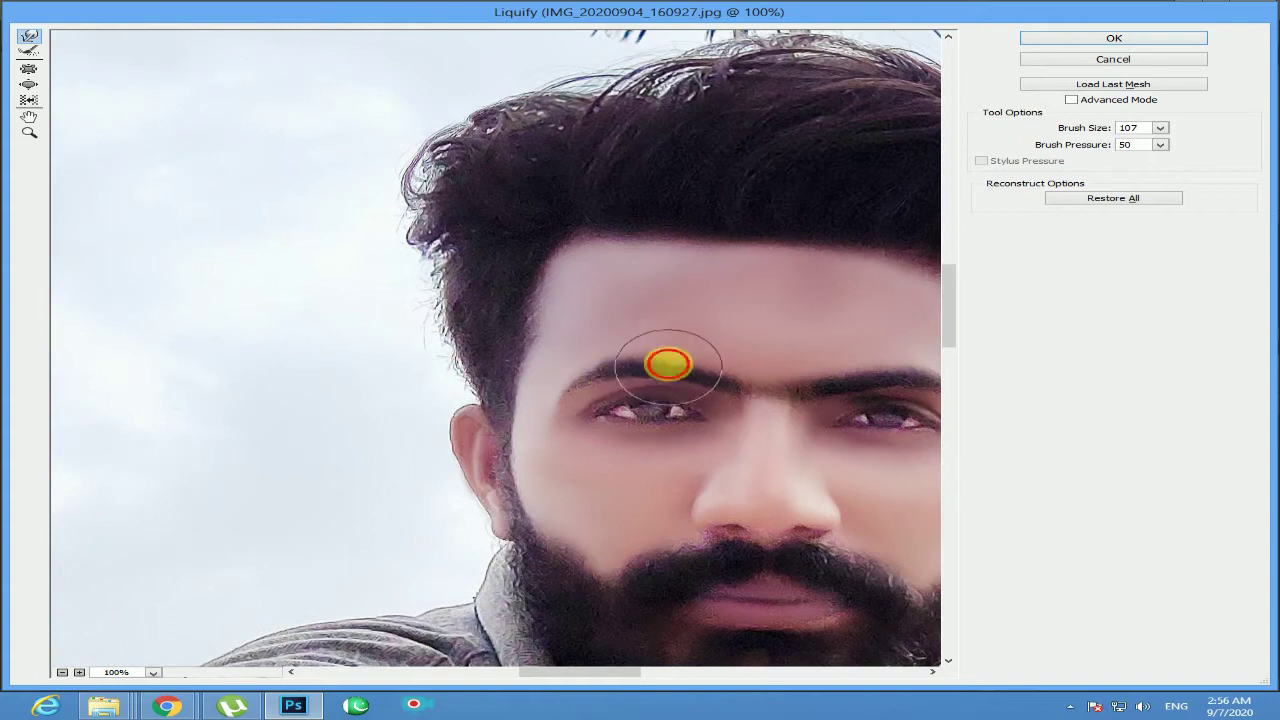
pyautogui.moveTo(586, 508)
pyautogui.mouseDown()
pyautogui.moveTo(575, 334)
pyautogui.moveTo(571, 363)
pyautogui.mouseUp()
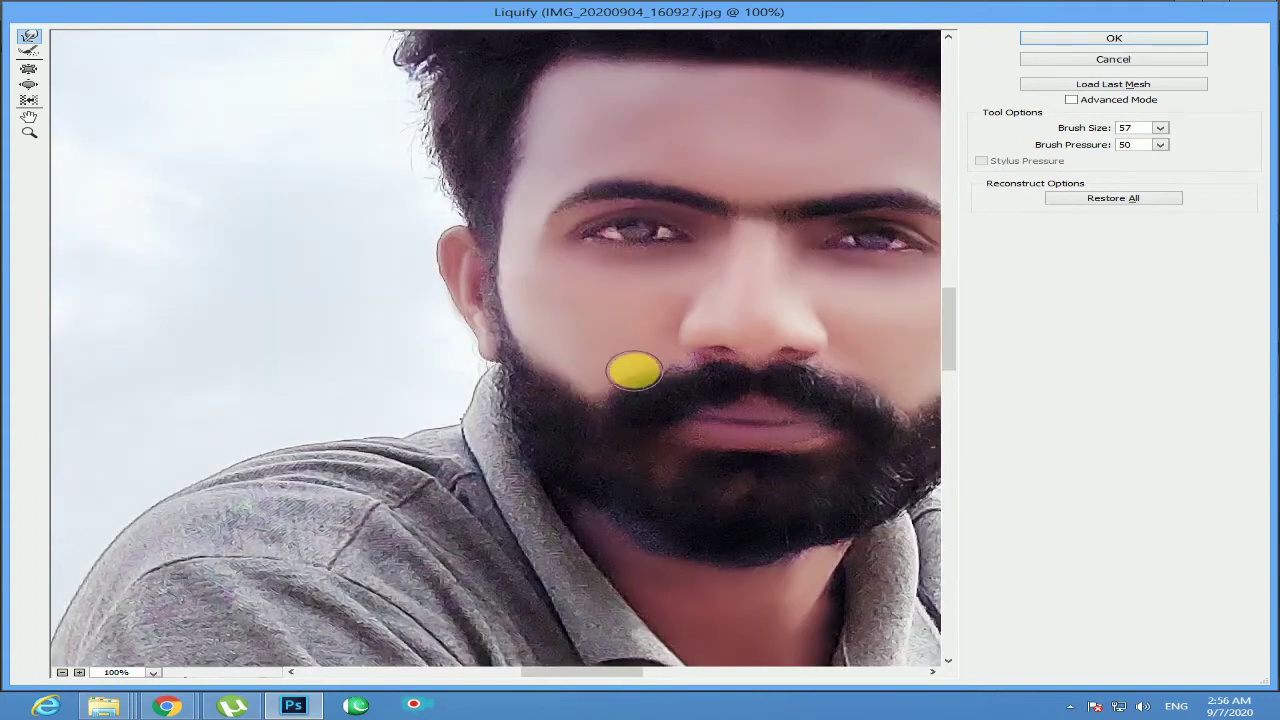
pyautogui.scroll(-3, 709, 269)
pyautogui.scroll(-4, 691, 251)
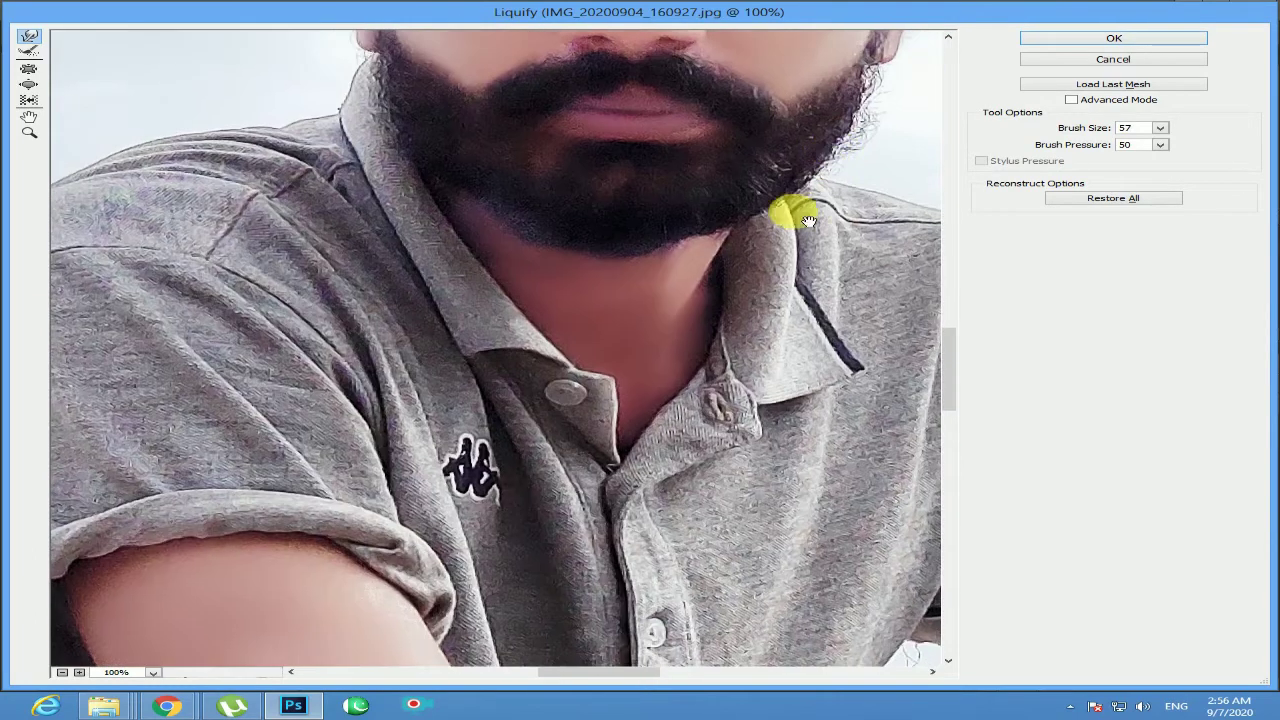
pyautogui.moveTo(786, 214); pyautogui.dragTo(708, 252)
pyautogui.moveTo(646, 292)
pyautogui.mouseDown()
pyautogui.moveTo(640, 274)
pyautogui.moveTo(575, 281)
pyautogui.mouseUp()
pyautogui.moveTo(682, 273); pyautogui.dragTo(694, 243)
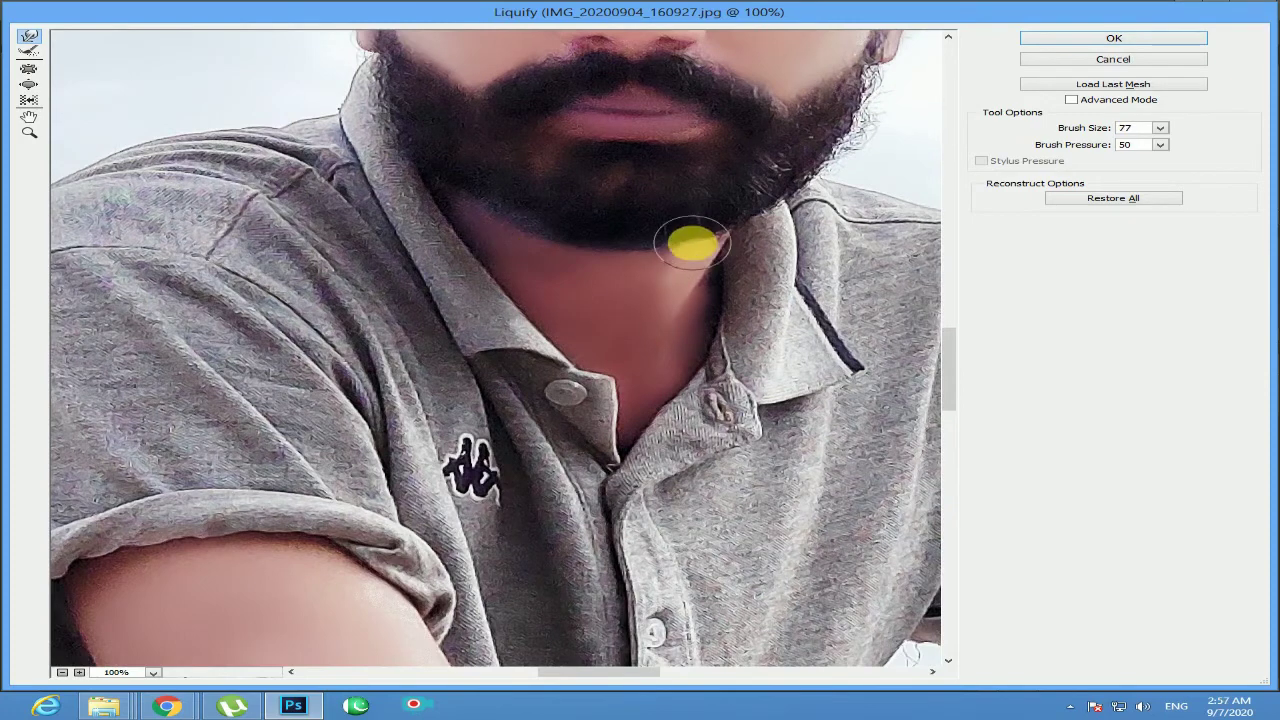
pyautogui.click(1065, 43)
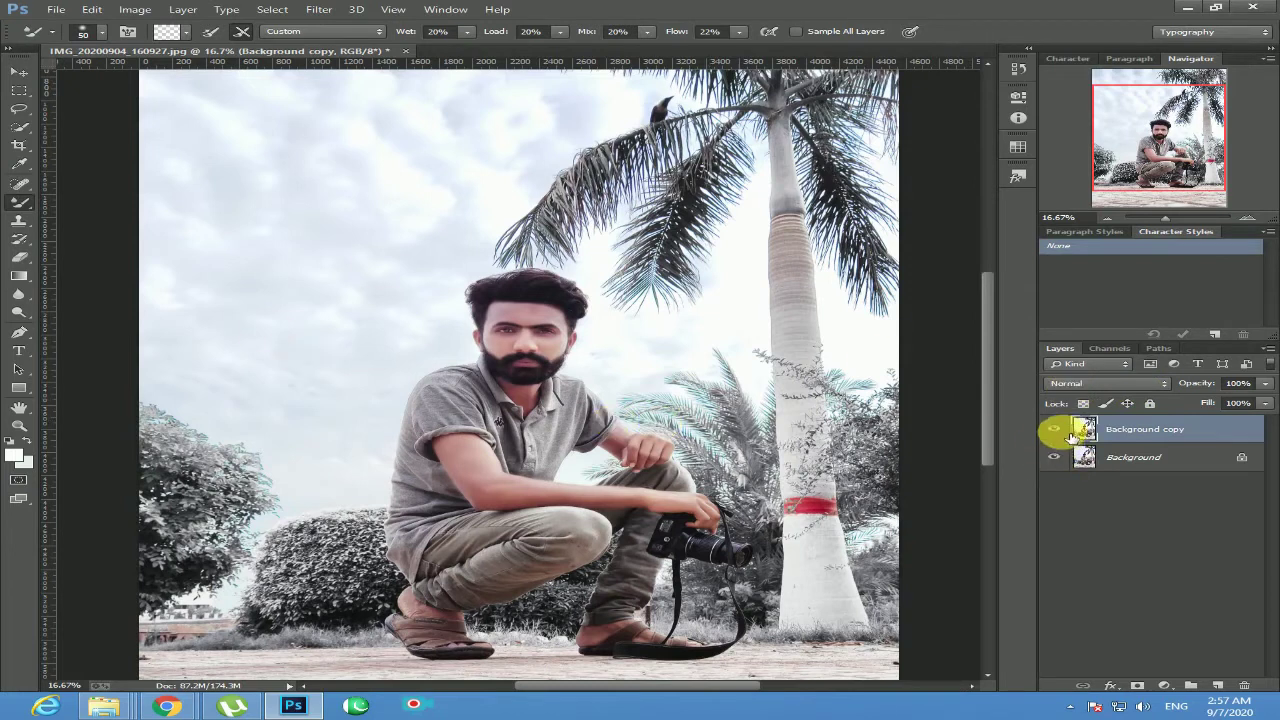
# Compare the image with and without the Background copy layer, flatten the layers and duplicate the Background layer.
pyautogui.click(1054, 429)
pyautogui.click(1054, 429)
pyautogui.click(1054, 429)
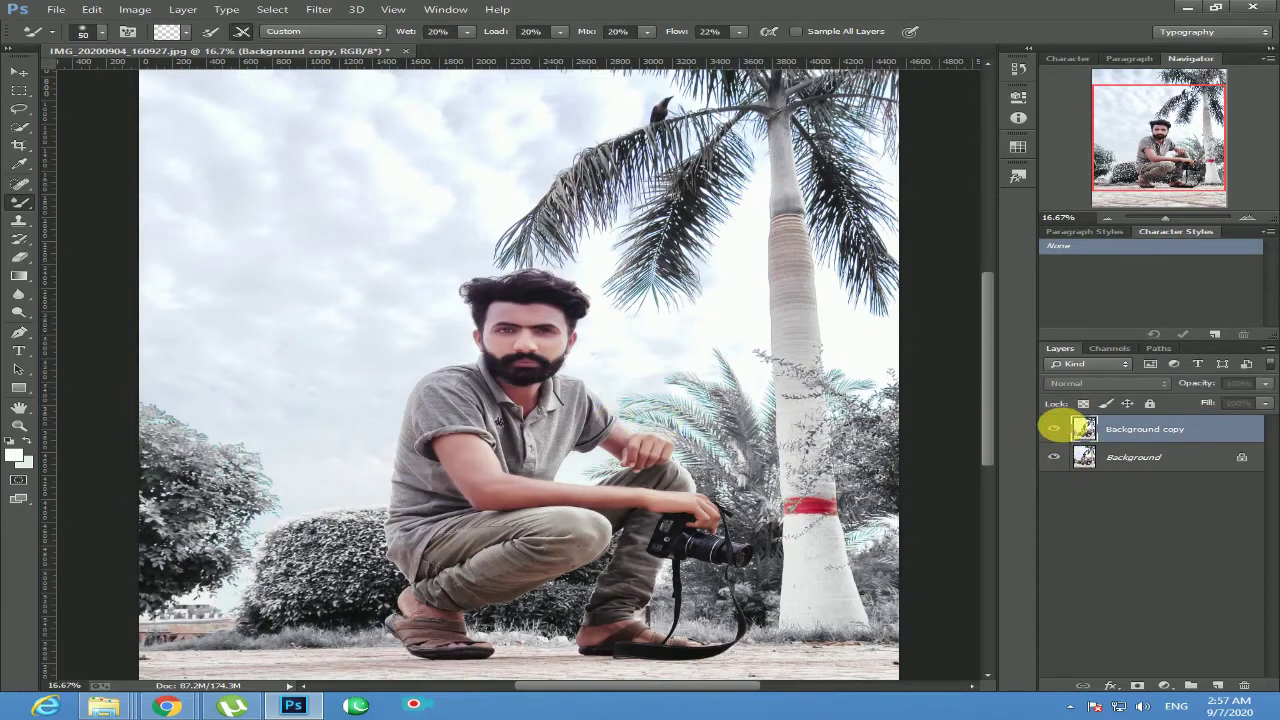
pyautogui.click(1054, 429)
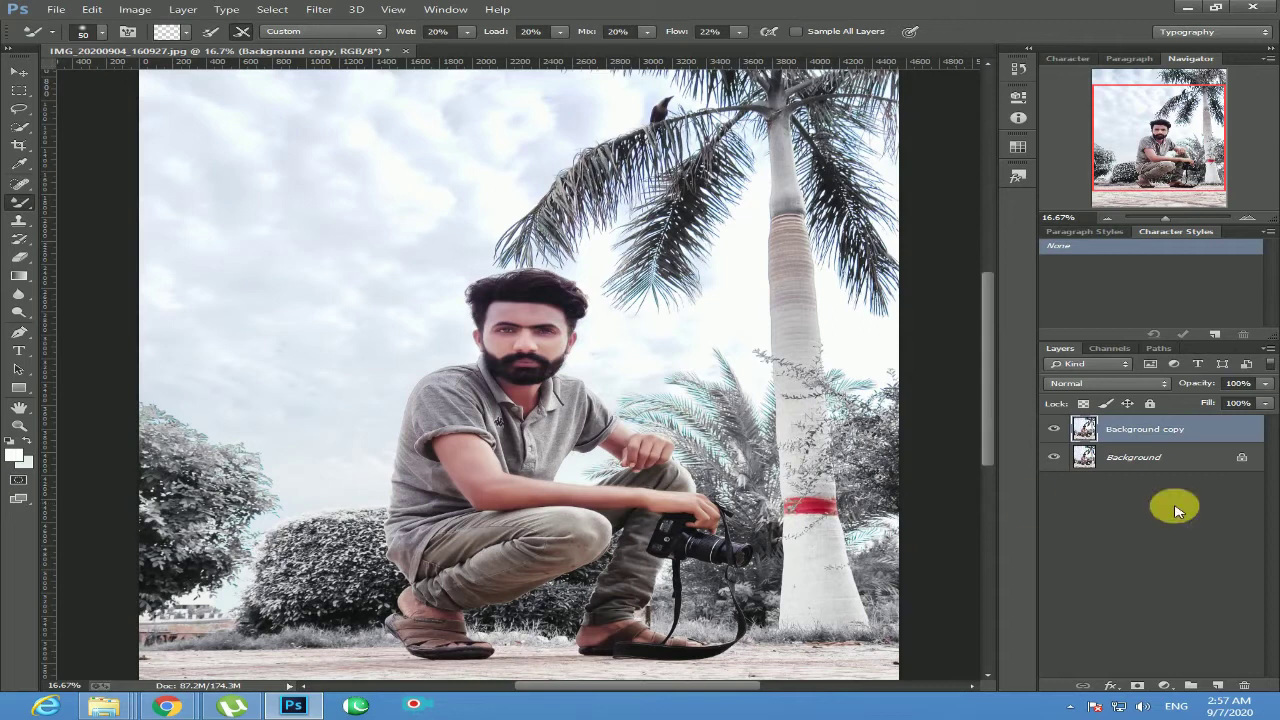
pyautogui.rightClick(1174, 460)
pyautogui.click(1143, 580)
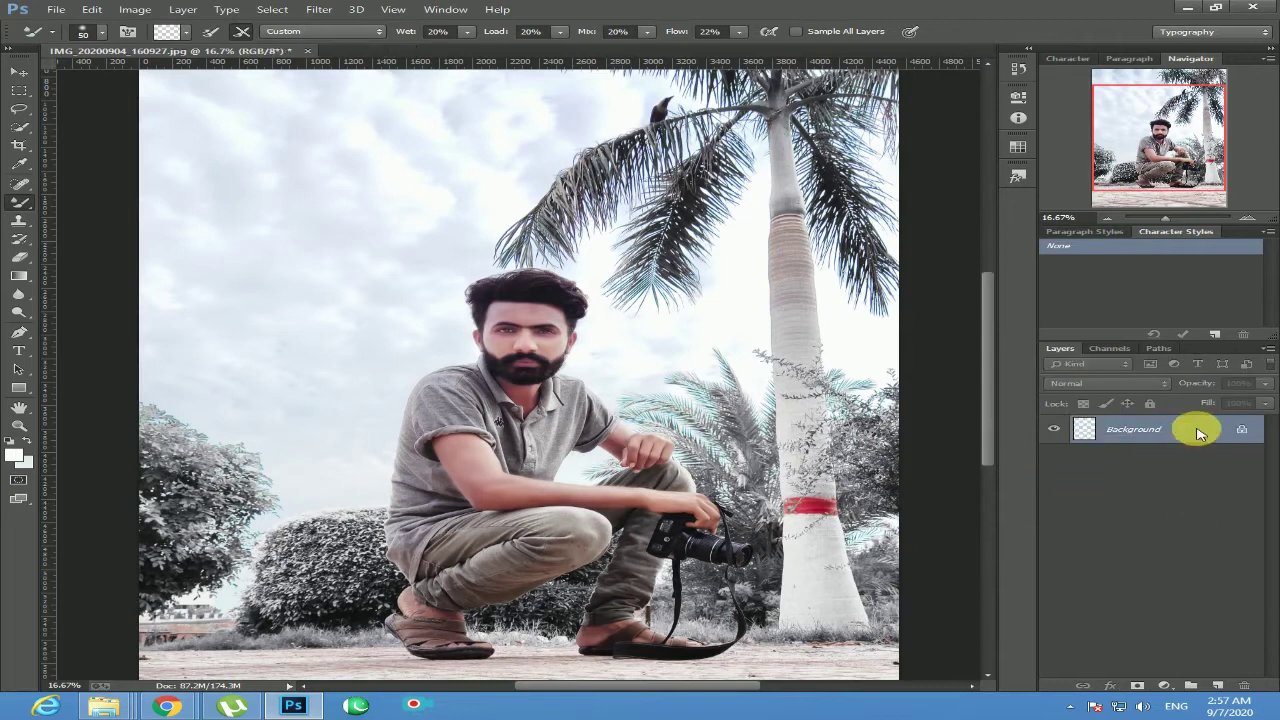
pyautogui.moveTo(1200, 432); pyautogui.dragTo(1218, 685)
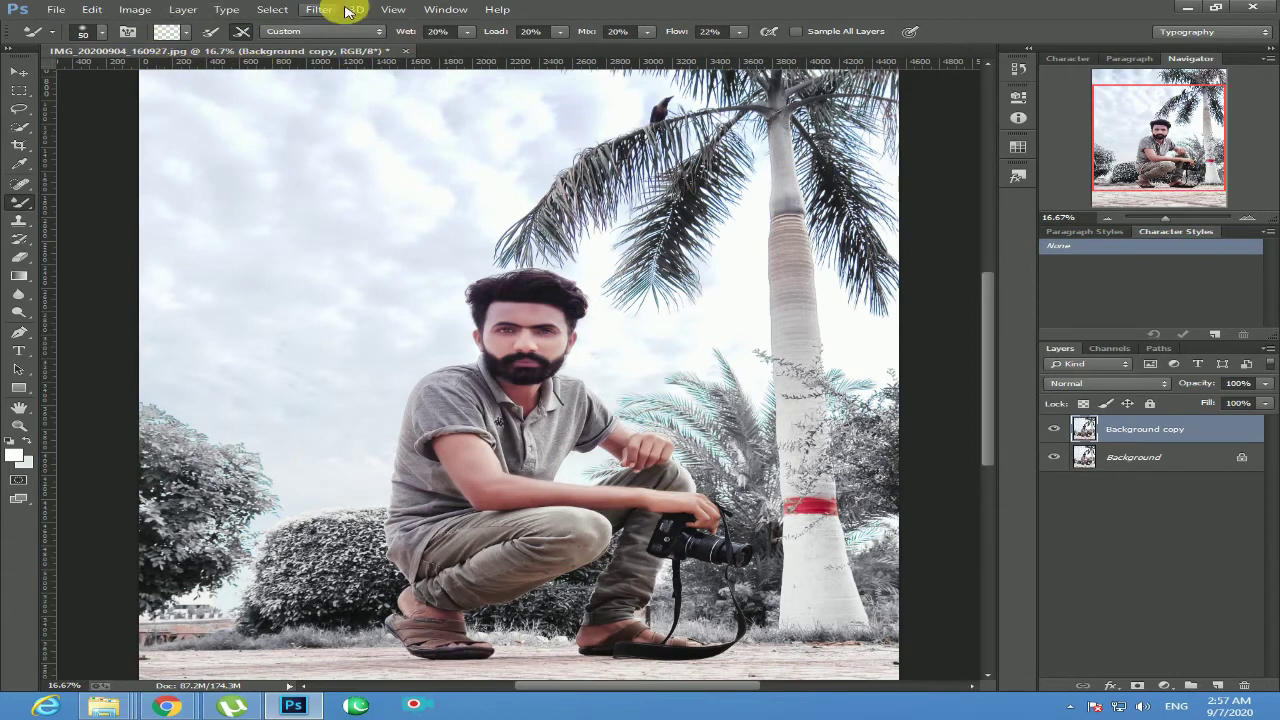
# Brighten the irises of both eyes with the Dodge tool, using Midtones range, 50% exposure and brush size 15.
pyautogui.click(19, 310)
pyautogui.rightClick(20, 314)
pyautogui.click(135, 309)
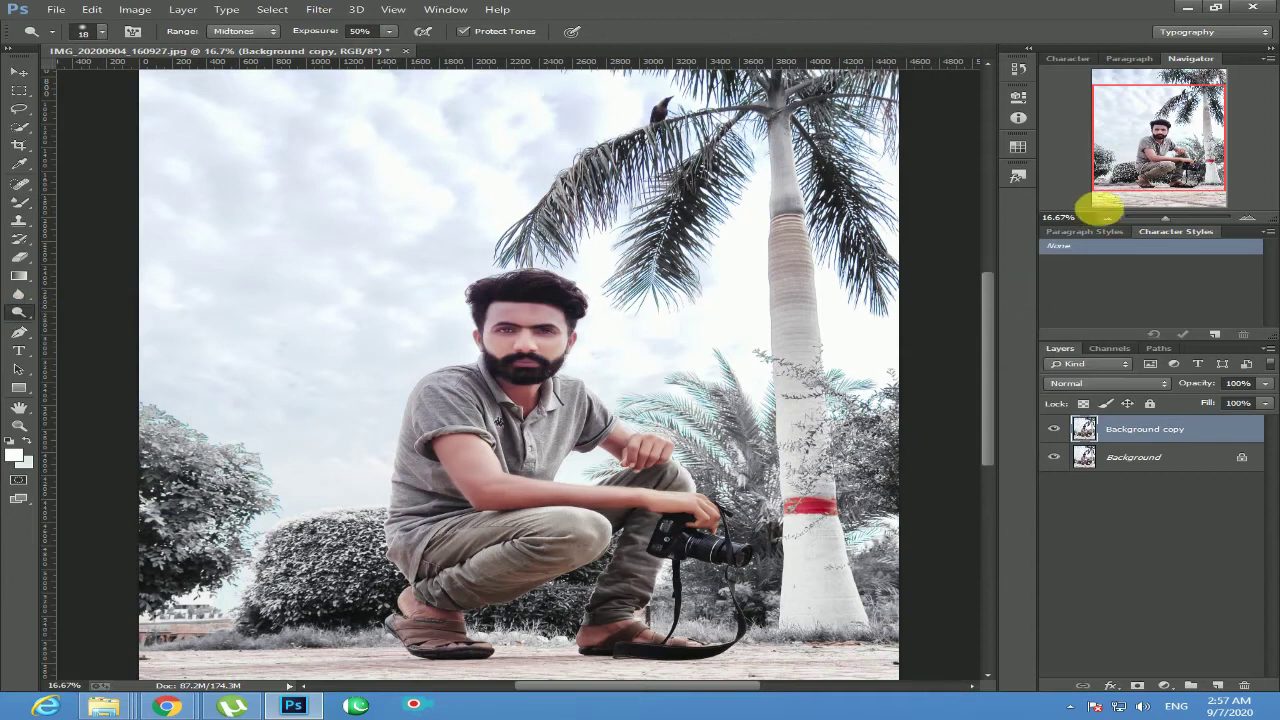
pyautogui.click(1243, 219)
pyautogui.click(1245, 219)
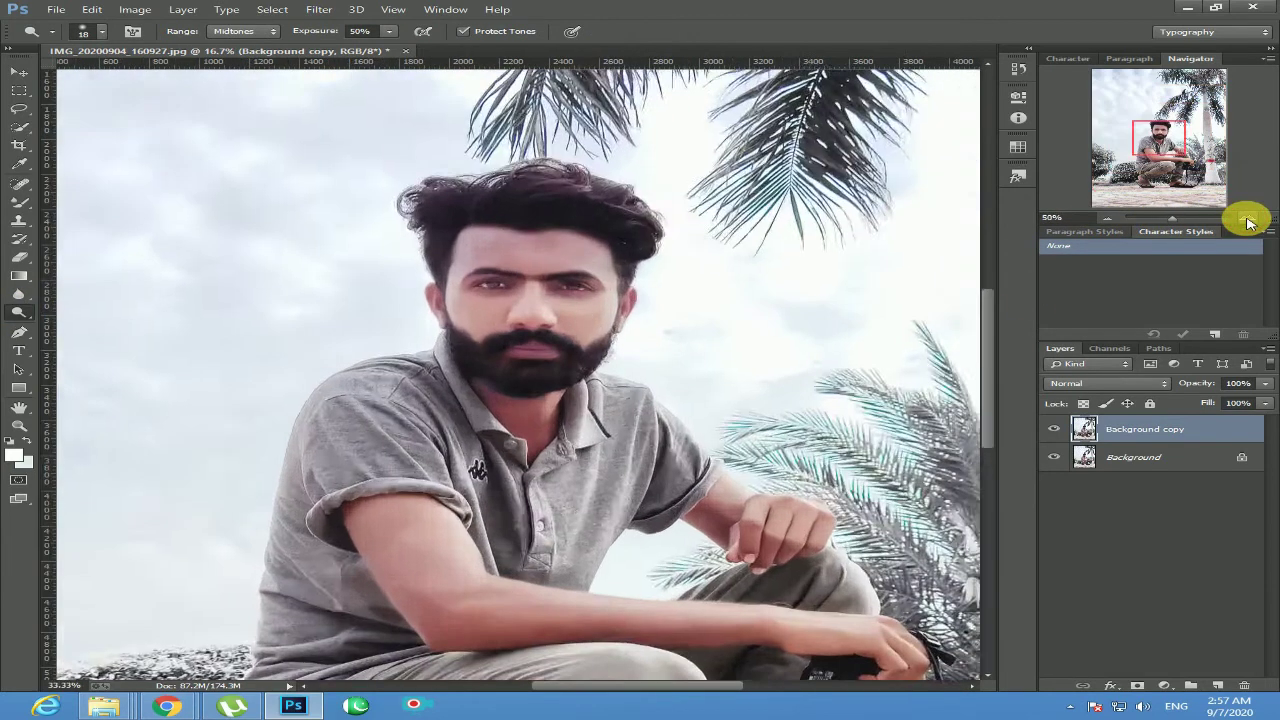
pyautogui.click(1246, 220)
pyautogui.click(1248, 221)
pyautogui.click(1248, 220)
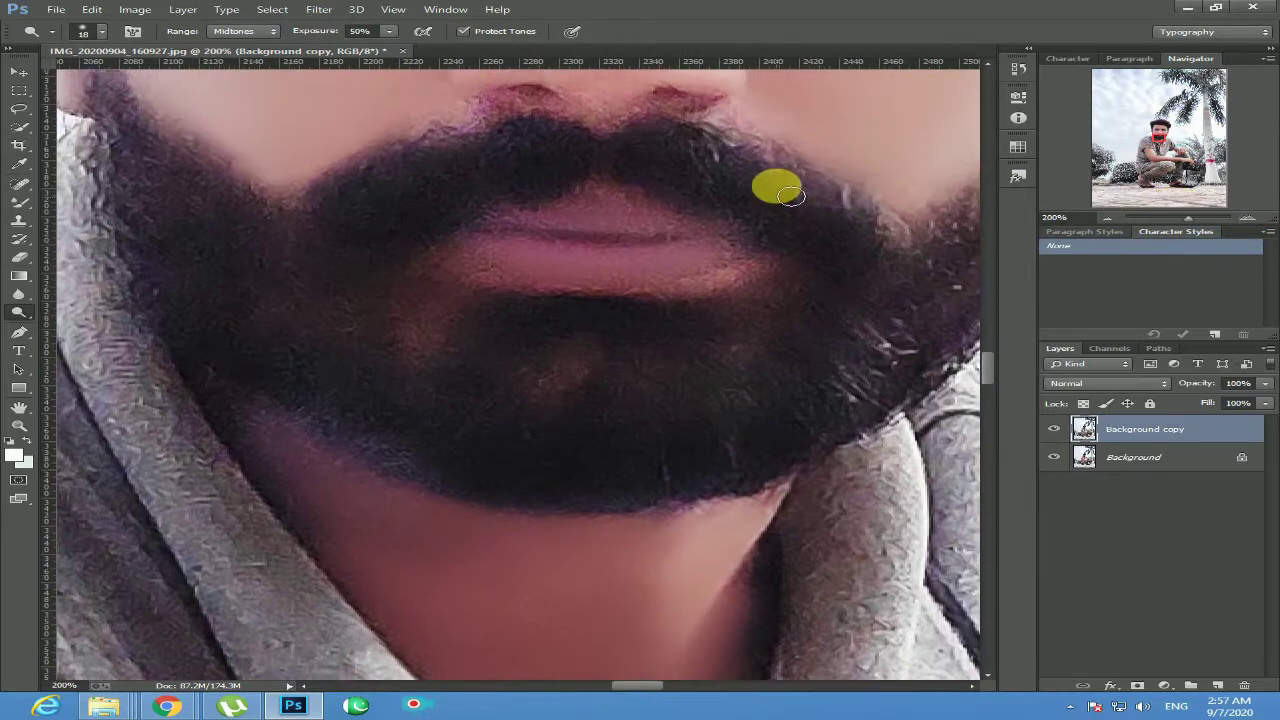
pyautogui.scroll(5, 557, 214)
pyautogui.scroll(5, 538, 200)
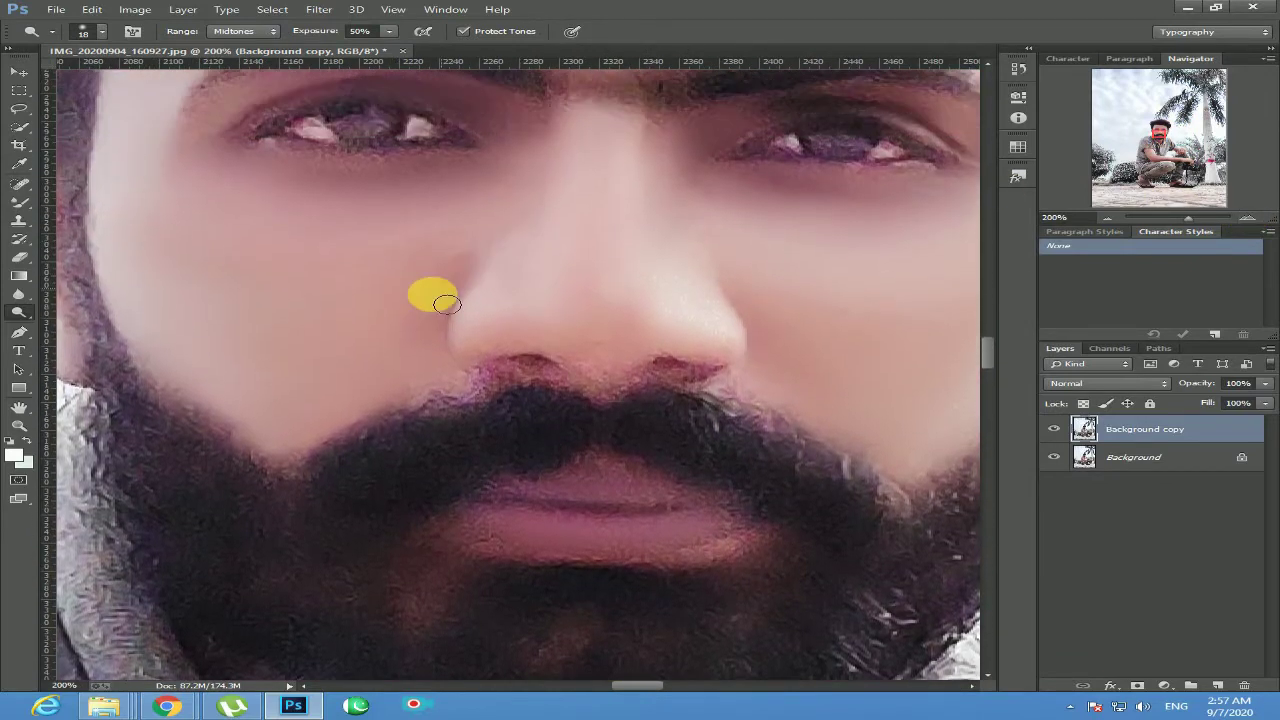
pyautogui.scroll(3, 400, 207)
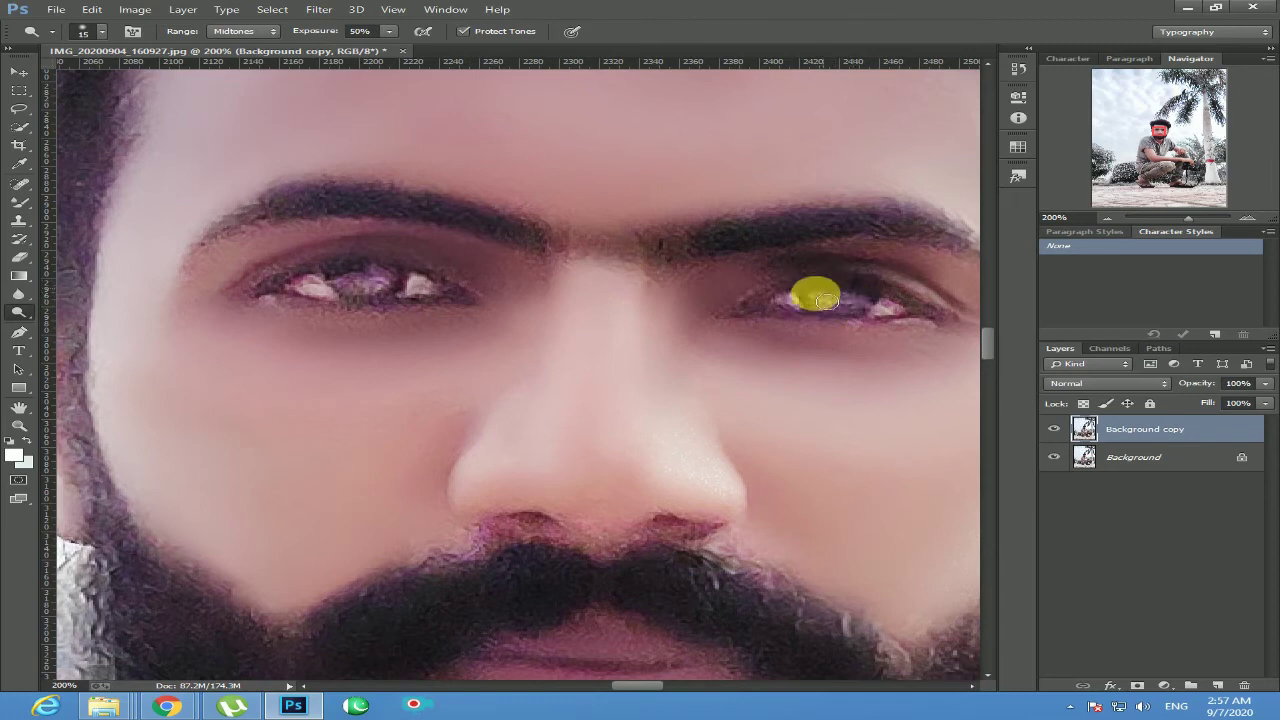
# Darken details in the eyes with the Burn tool at brush size 25 and set the Background copy layer's fill to 47%.
pyautogui.rightClick(18, 311)
pyautogui.click(85, 323)
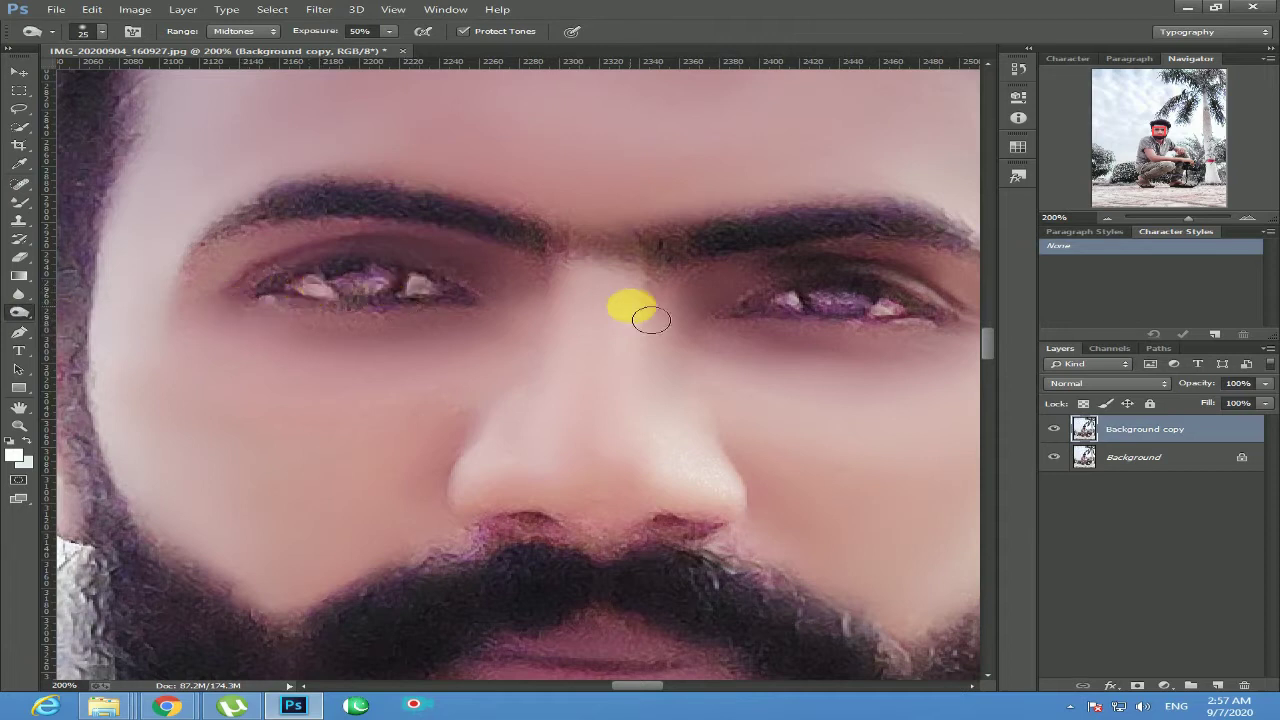
pyautogui.moveTo(808, 316)
pyautogui.mouseDown()
pyautogui.moveTo(913, 327)
pyautogui.moveTo(811, 306)
pyautogui.mouseUp()
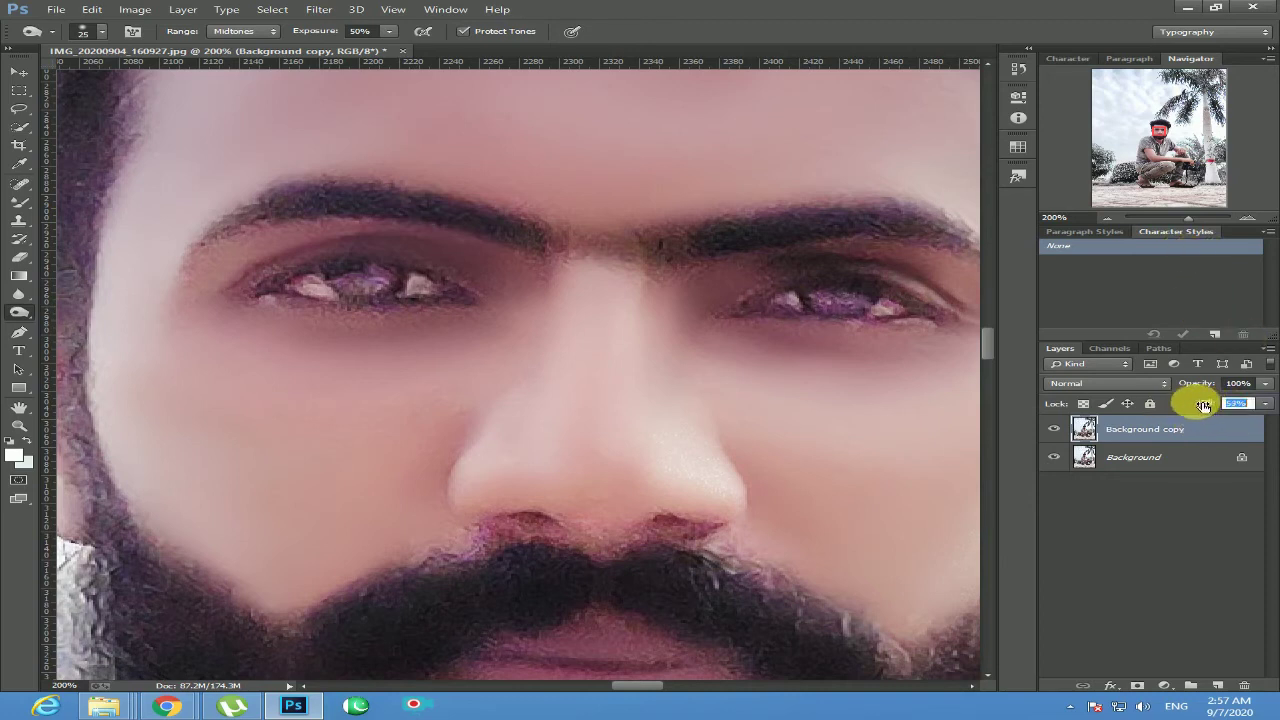
pyautogui.moveTo(1198, 407); pyautogui.dragTo(1201, 408)
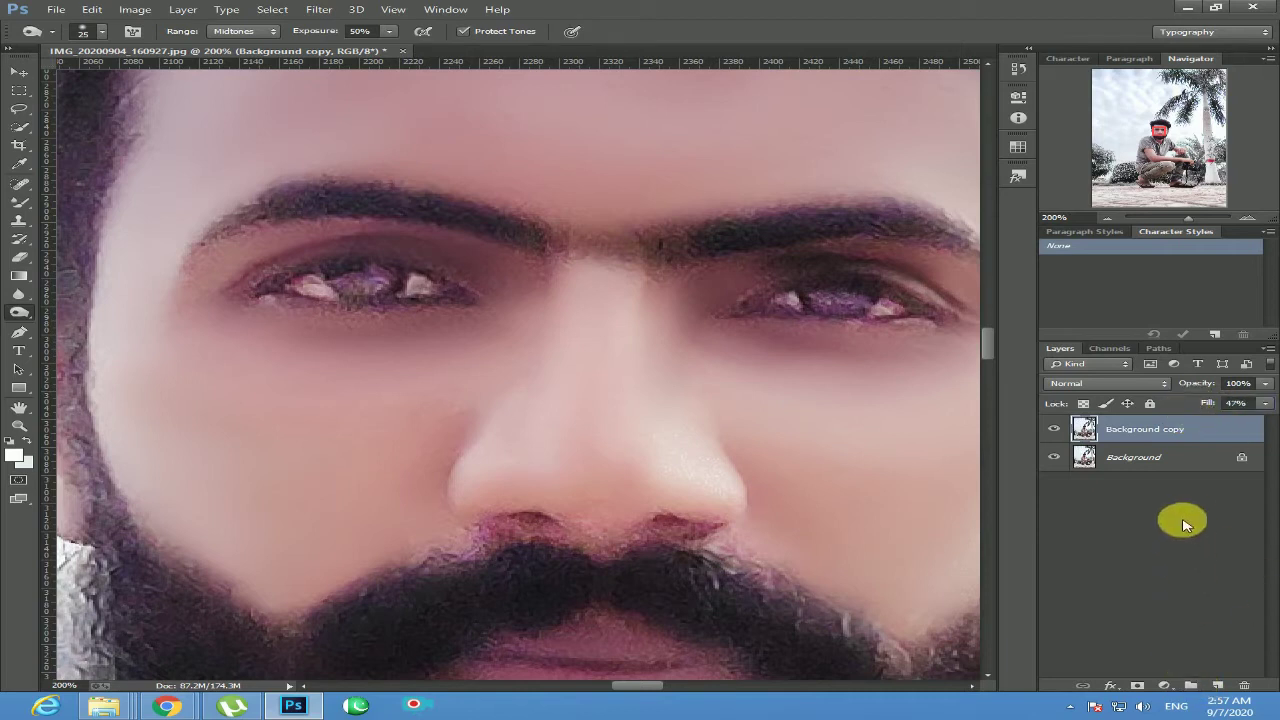
# Flatten the eye retouching into the image and create a new duplicate of the Background layer.
pyautogui.rightClick(1198, 462)
pyautogui.click(1158, 570)
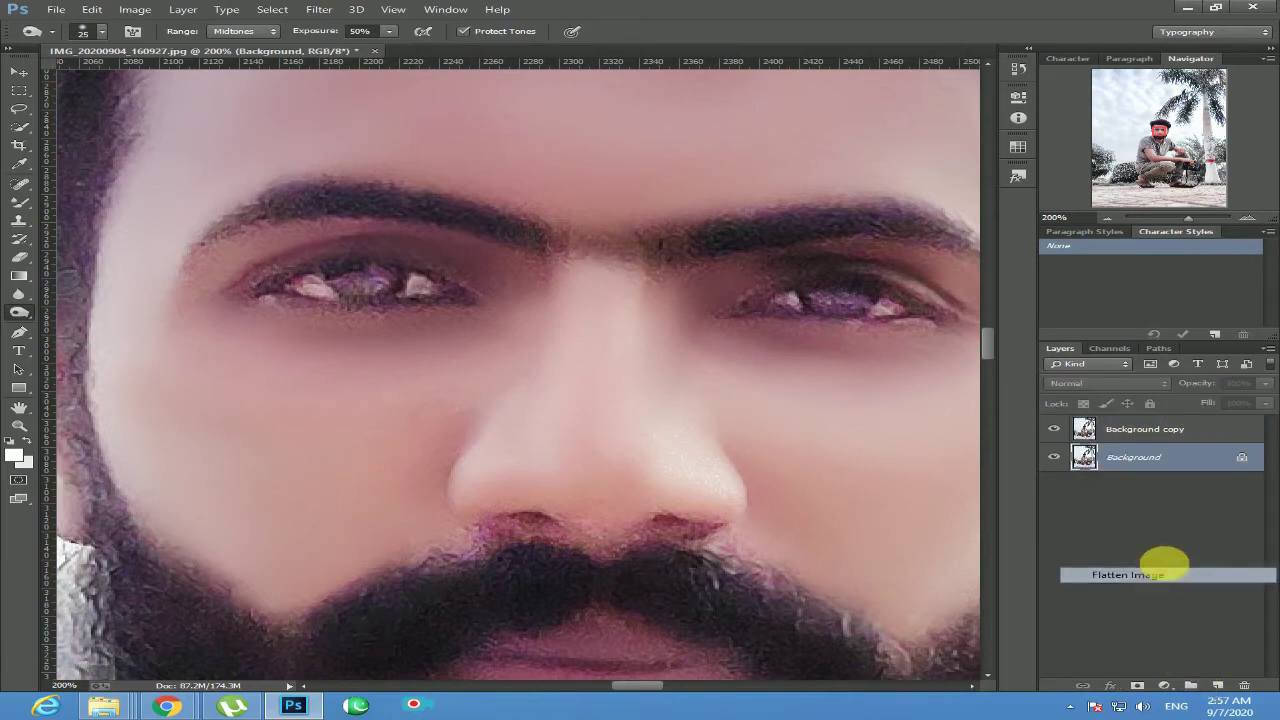
pyautogui.moveTo(1186, 434); pyautogui.dragTo(1217, 686)
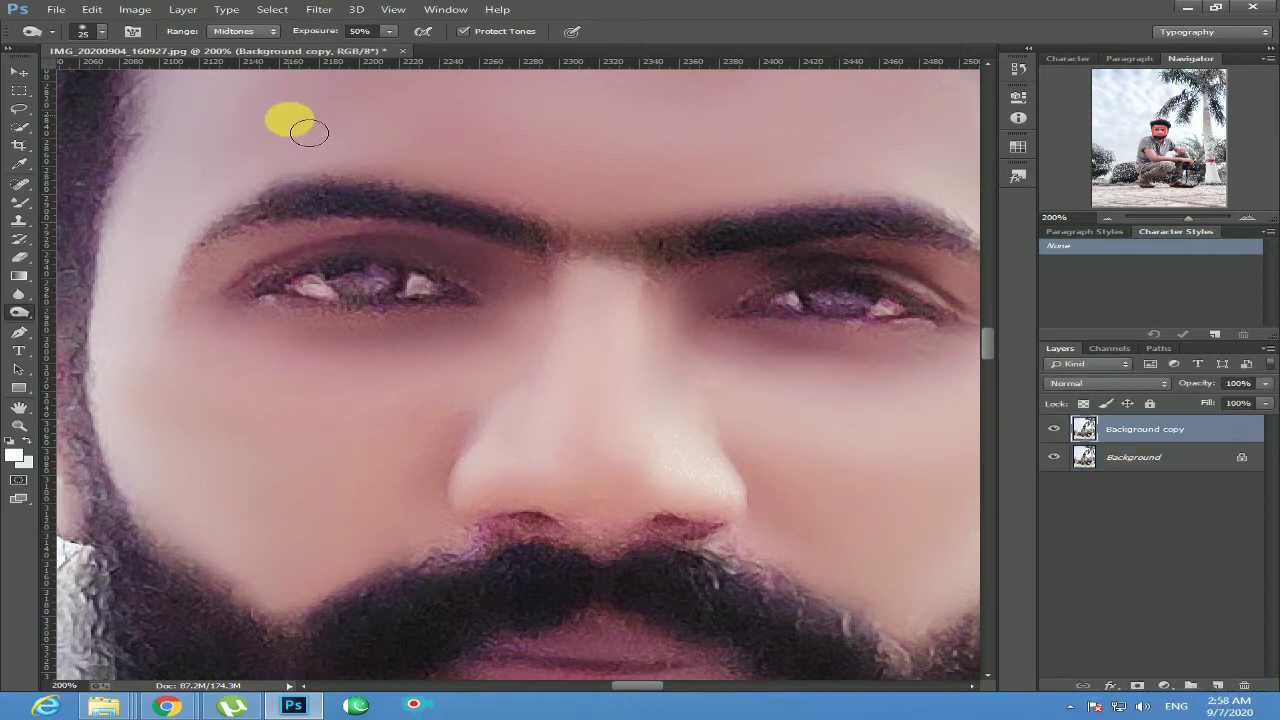
# Select the head and upper chest with a rectangular marquee and open the selected area in the Camera Raw filter.
pyautogui.click(1107, 218)
pyautogui.click(1107, 218)
pyautogui.click(1107, 218)
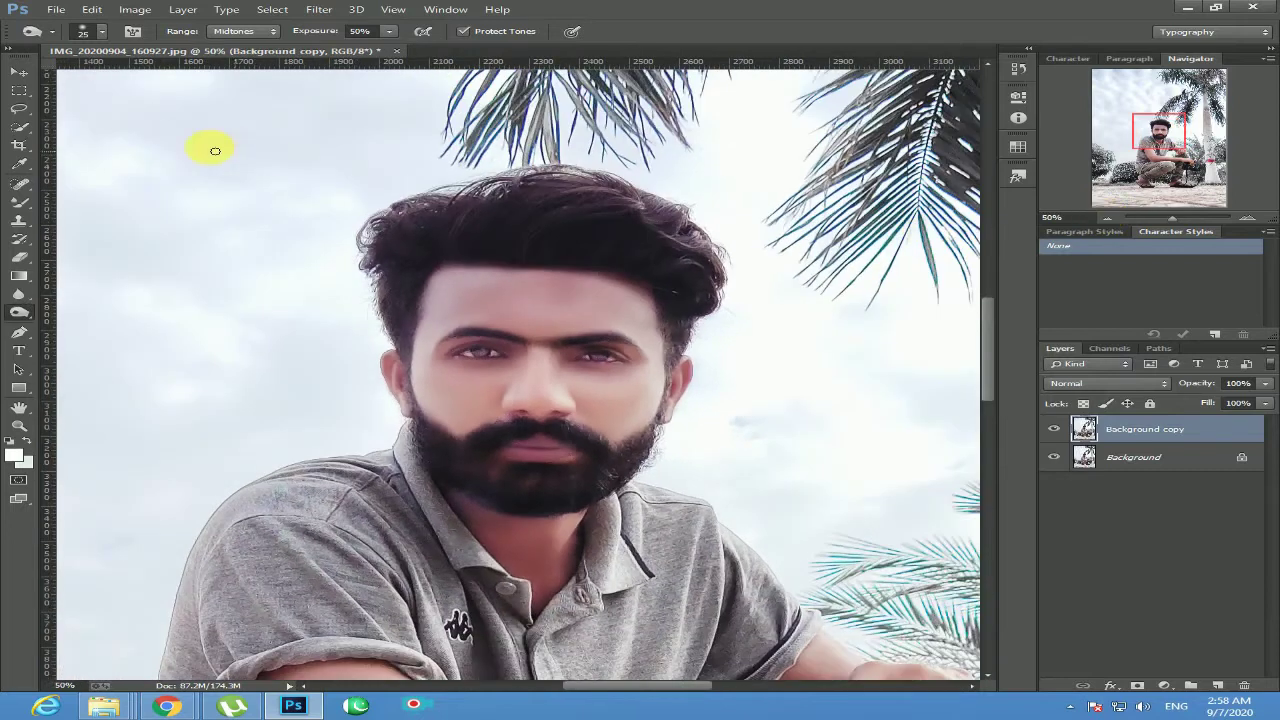
pyautogui.click(18, 95)
pyautogui.moveTo(286, 194); pyautogui.dragTo(785, 527)
pyautogui.rightClick(454, 157)
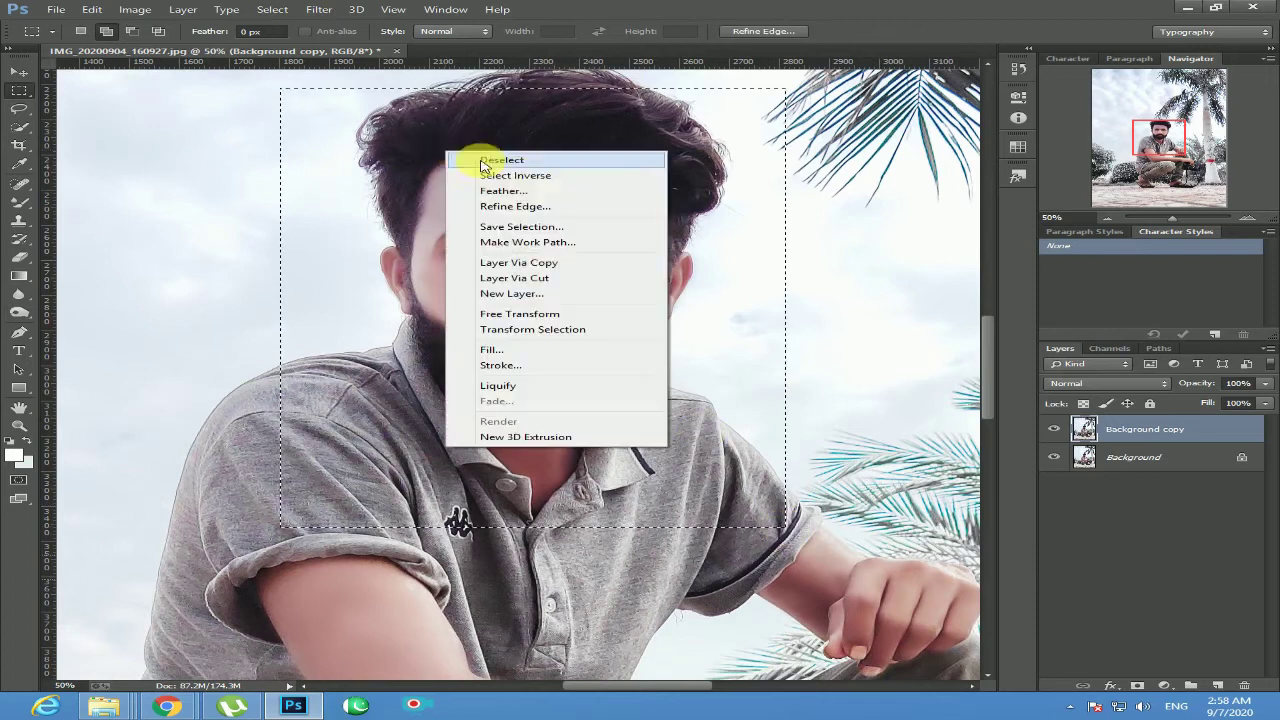
pyautogui.click(736, 228)
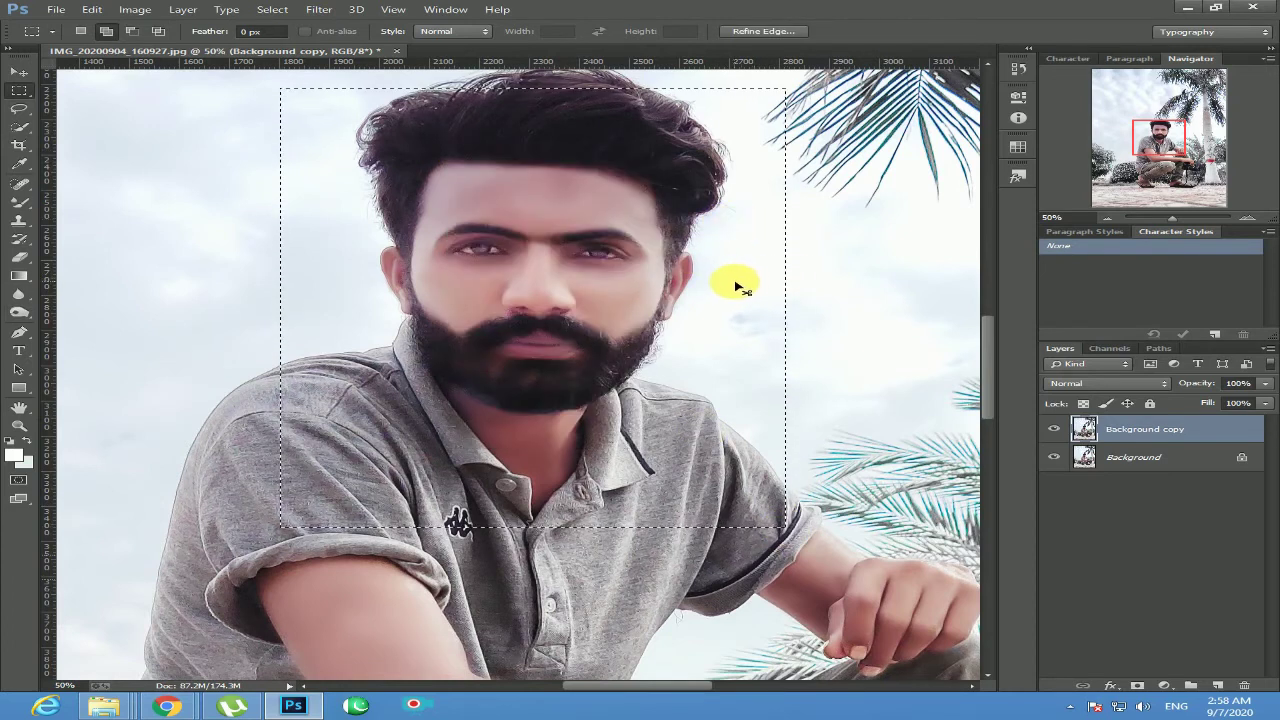
pyautogui.click(325, 9)
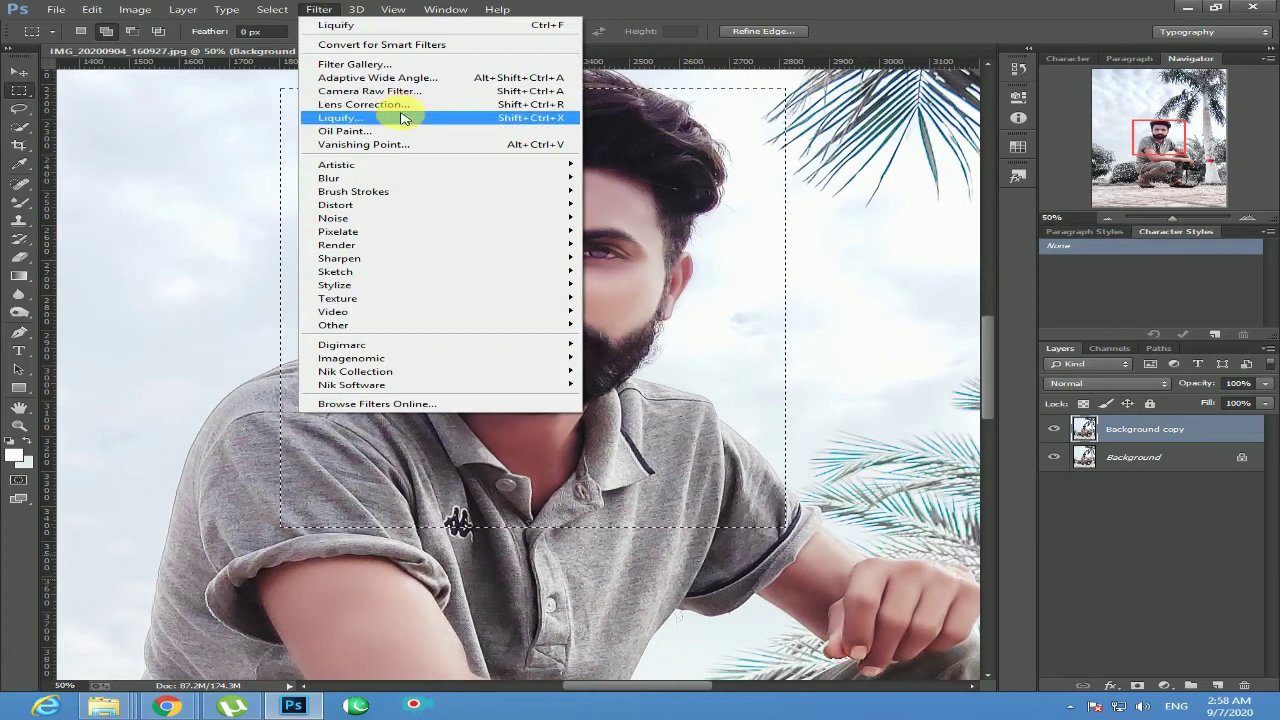
pyautogui.click(405, 91)
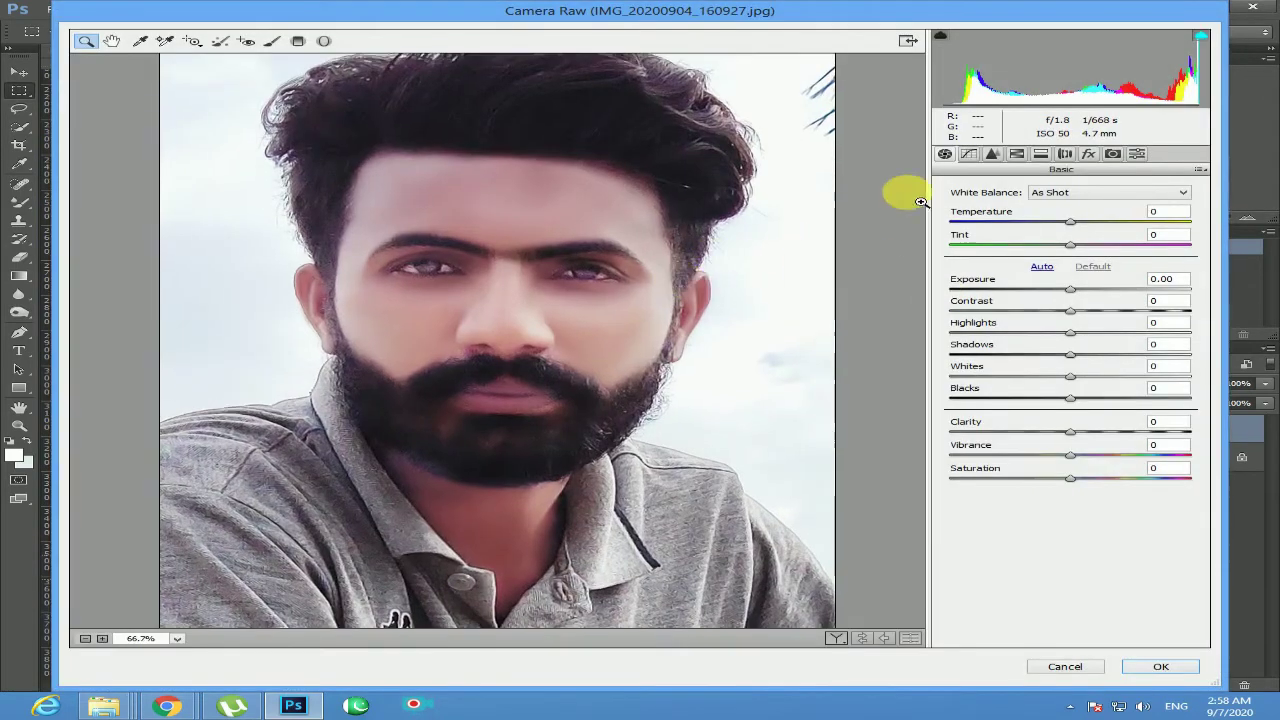
# Set HSL luminance to Purples +15 and Magentas +13, saturation to Purples -14 and Magentas -9, apply the filter and deselect the area.
pyautogui.click(1018, 158)
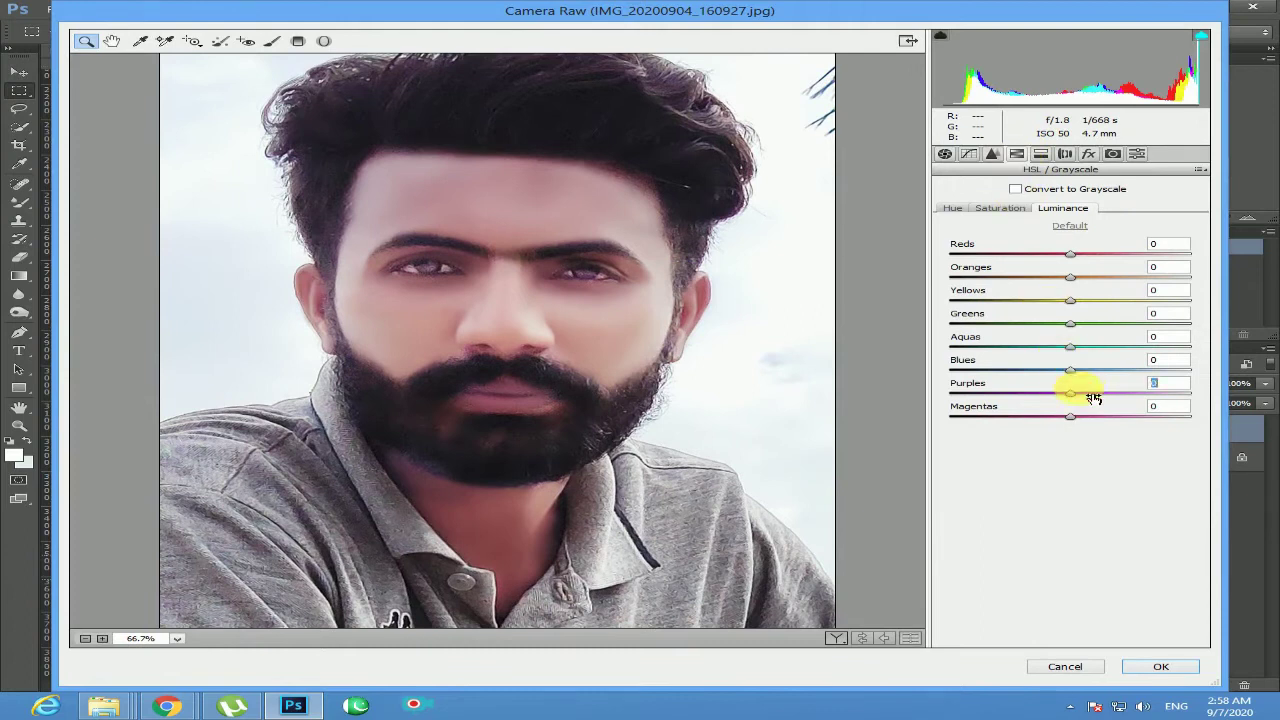
pyautogui.moveTo(1093, 398); pyautogui.dragTo(1045, 399)
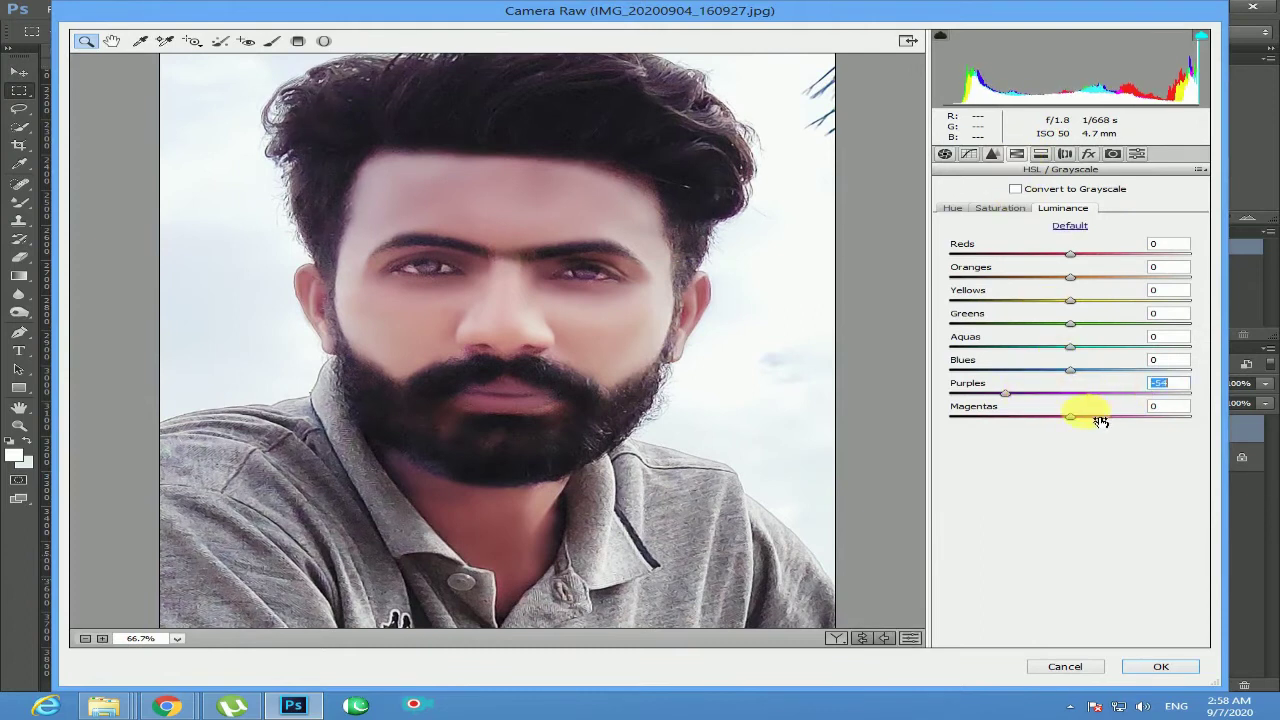
pyautogui.moveTo(1175, 414); pyautogui.dragTo(1091, 400)
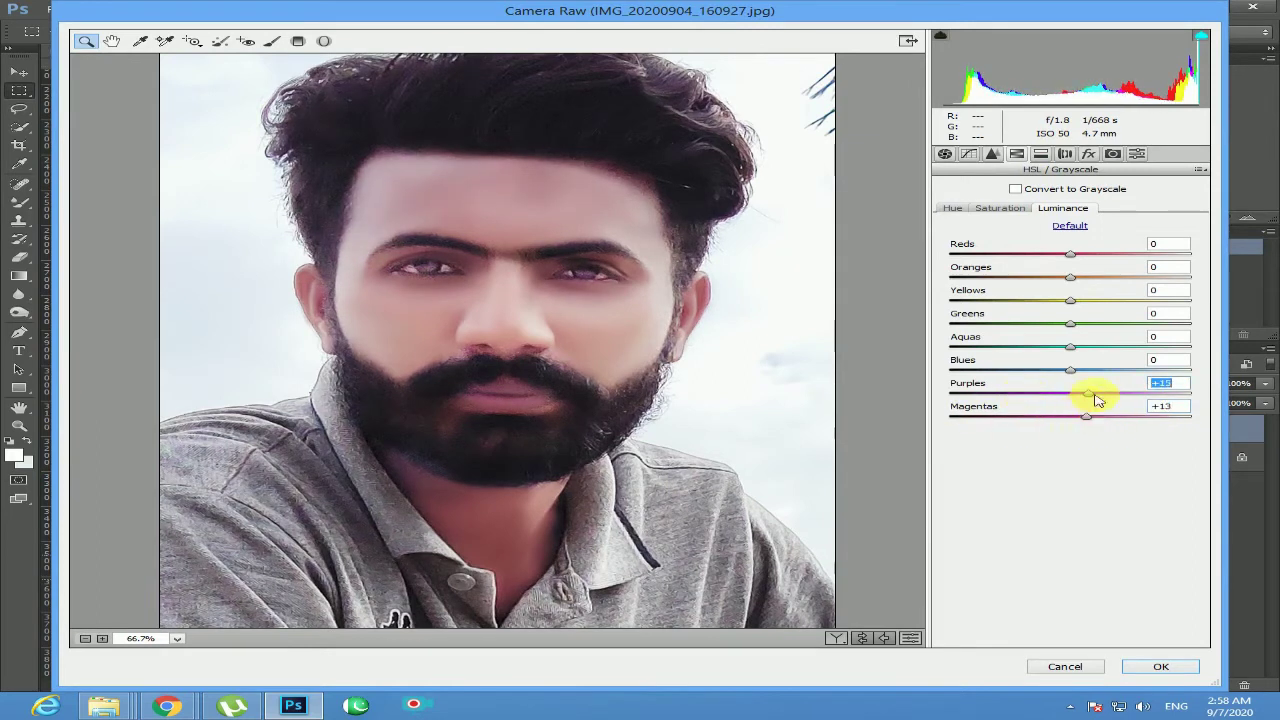
pyautogui.click(1002, 209)
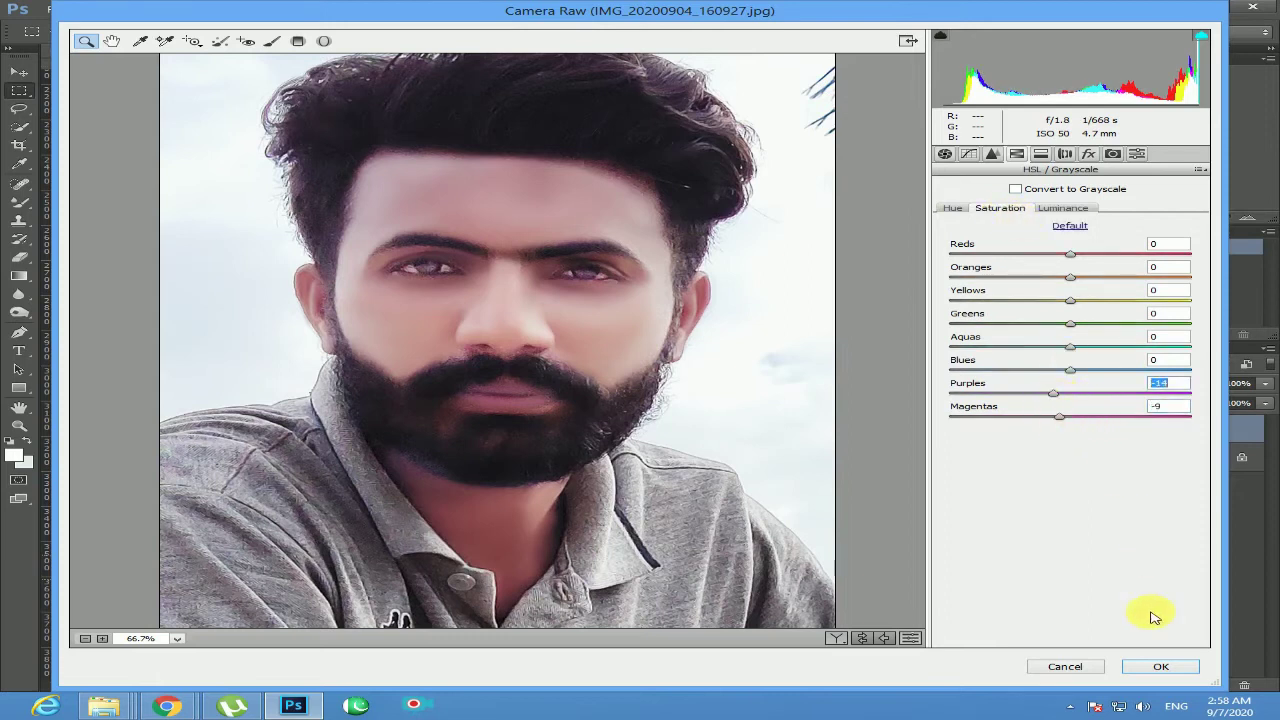
pyautogui.click(1161, 667)
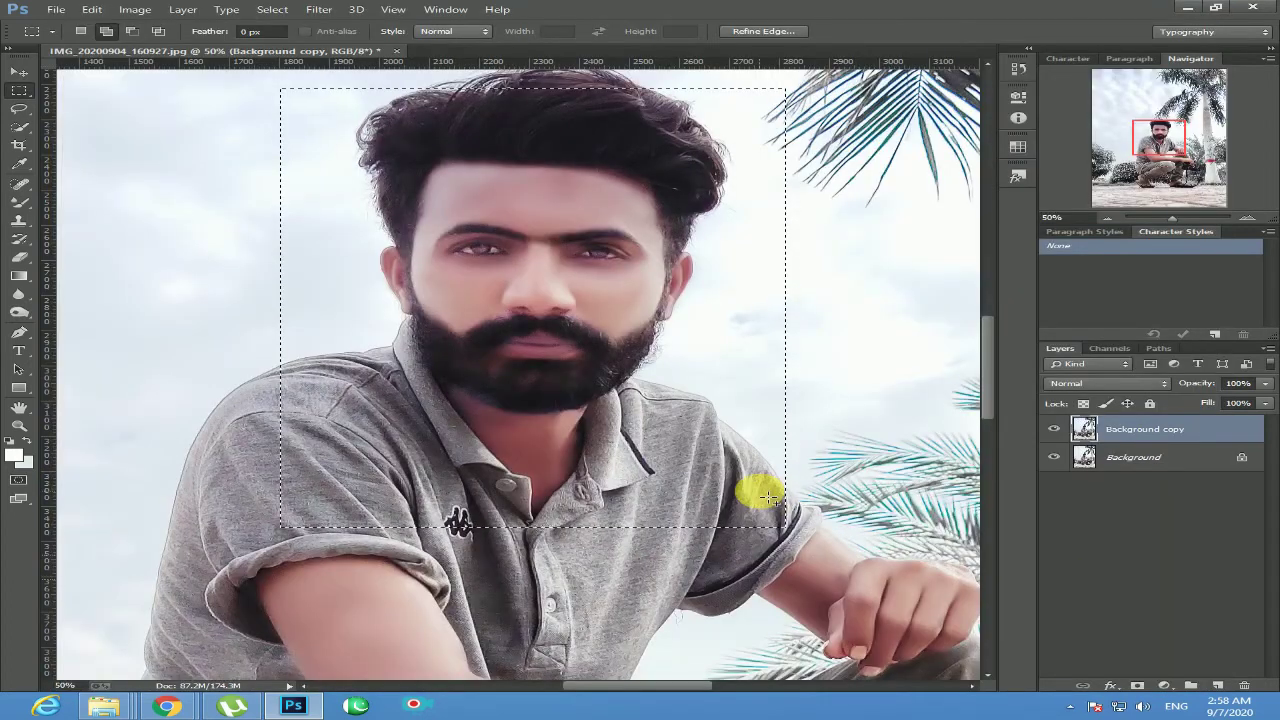
pyautogui.click(760, 493)
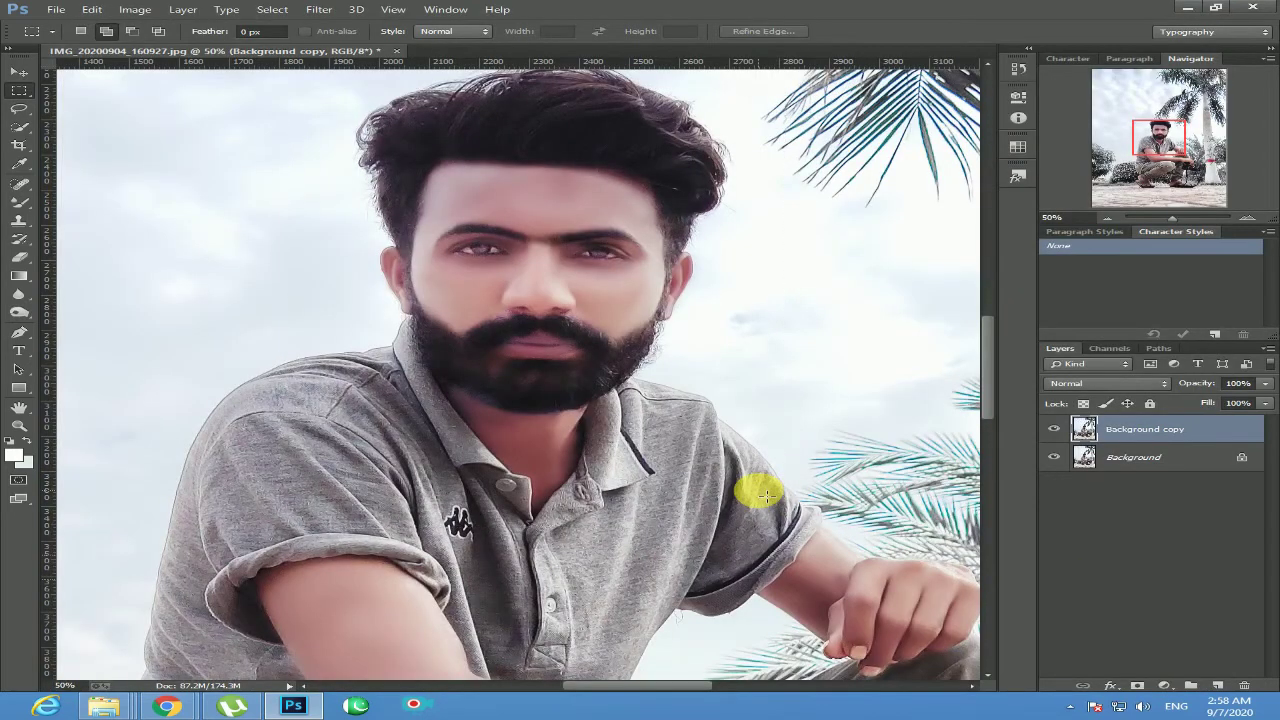
# Flatten the color-corrected image and make a fresh copy of the Background layer.
pyautogui.keyDown('alt'); pyautogui.click(657, 430); pyautogui.keyUp('alt')
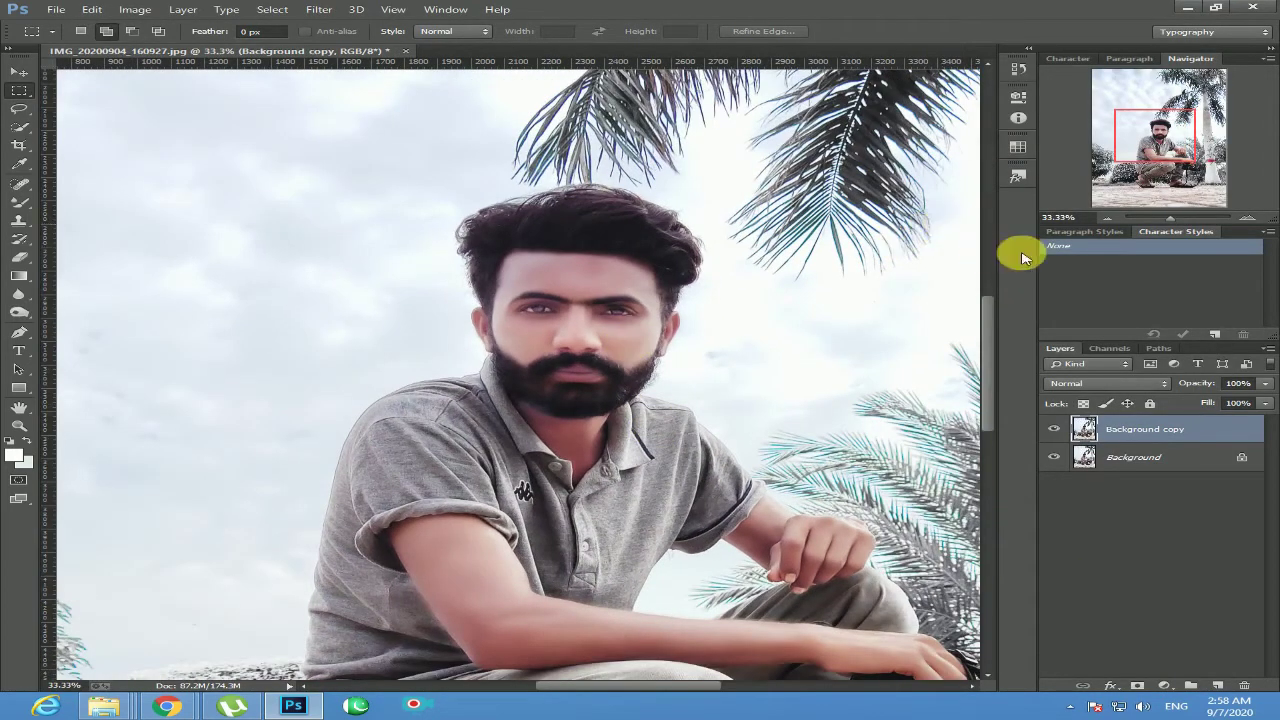
pyautogui.click(1104, 219)
pyautogui.click(1104, 219)
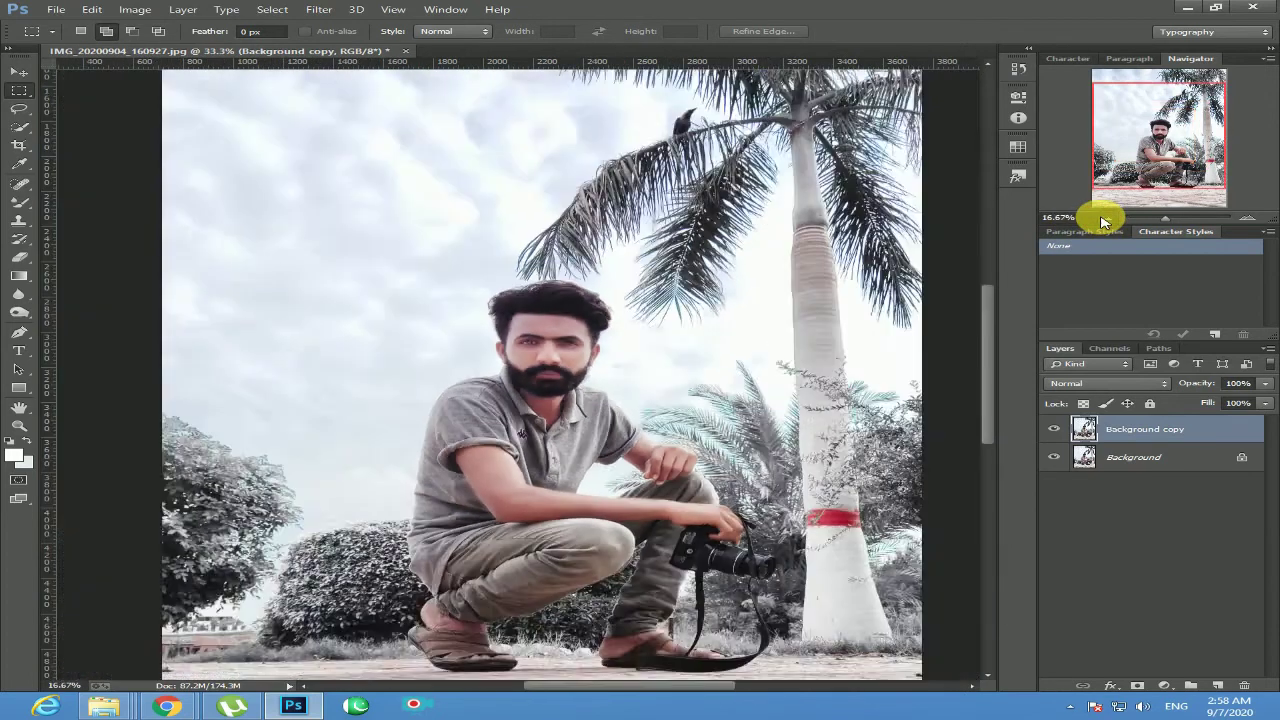
pyautogui.click(1104, 219)
pyautogui.rightClick(1200, 457)
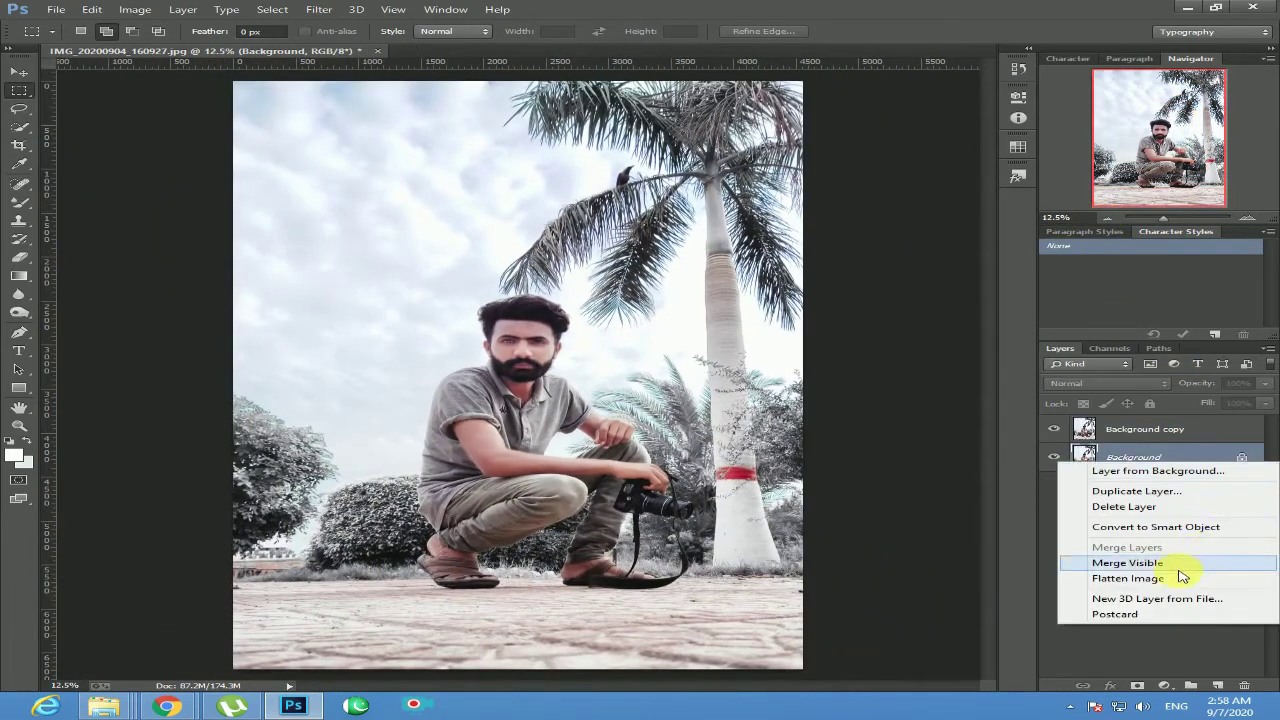
pyautogui.click(1110, 578)
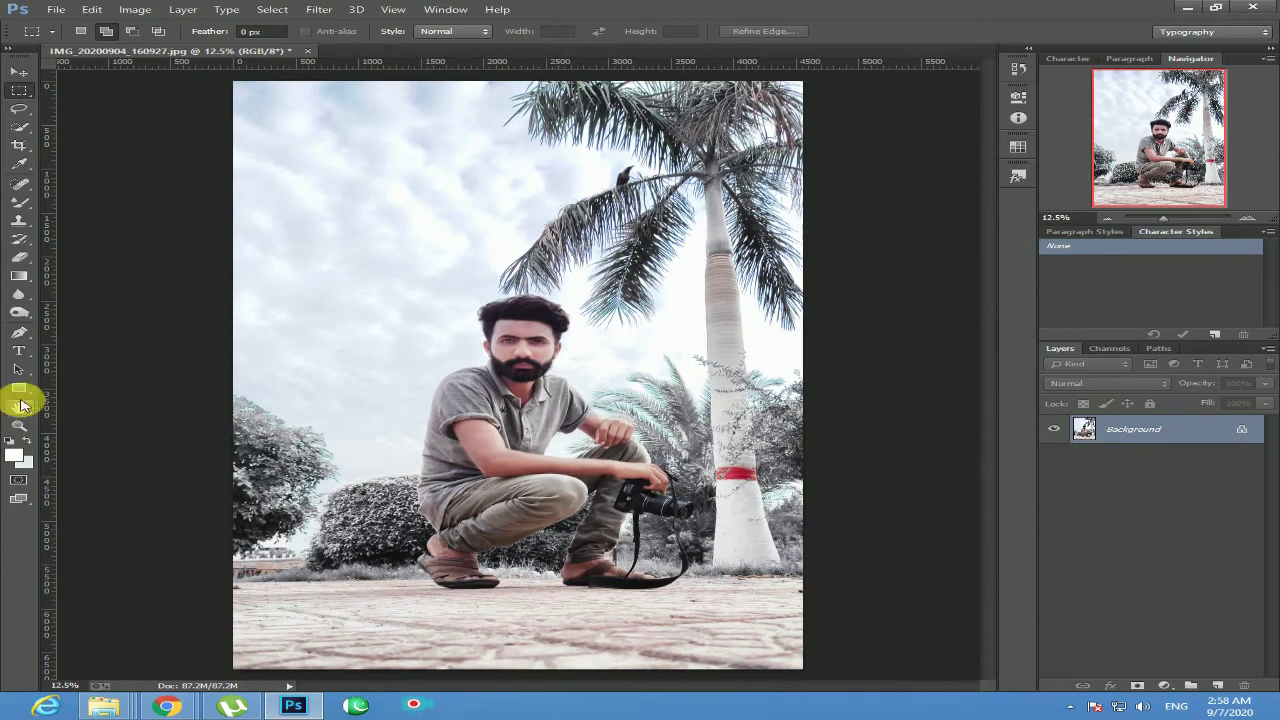
pyautogui.moveTo(1177, 440); pyautogui.dragTo(1217, 686)
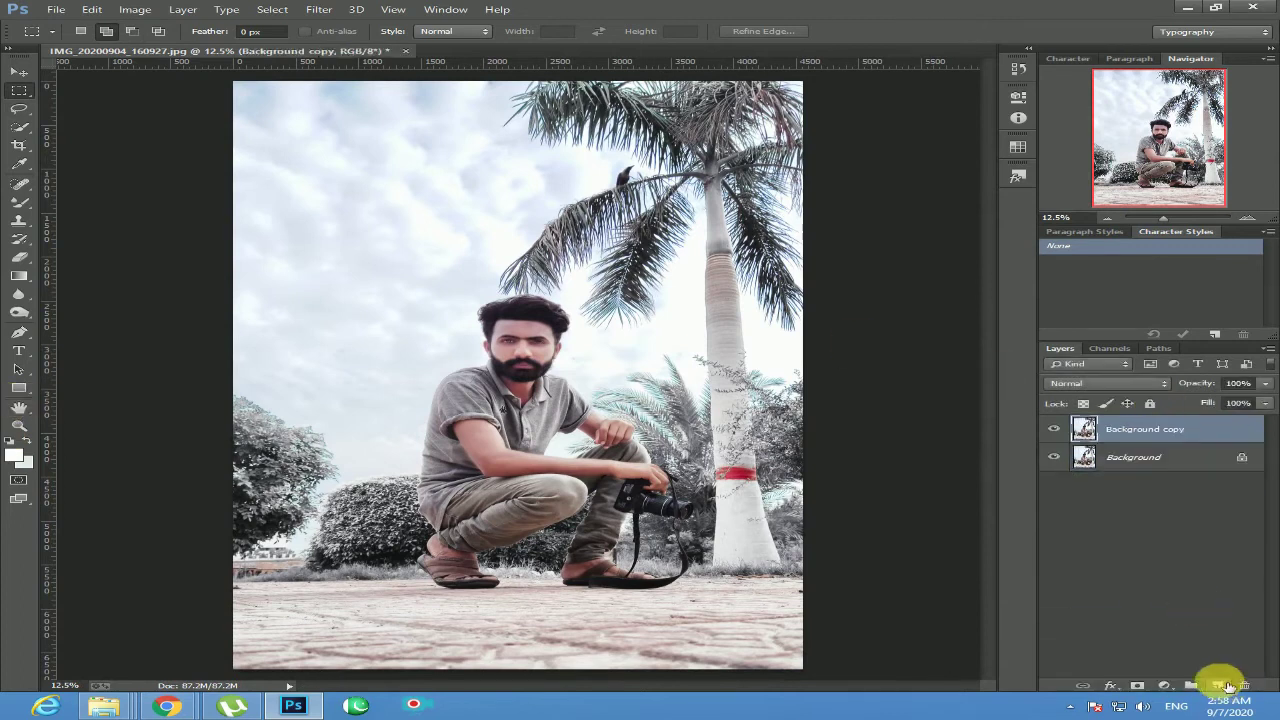
# Select both feet on the duplicate layer with two rectangular marquee areas and feather the selection.
pyautogui.rightClick(28, 208)
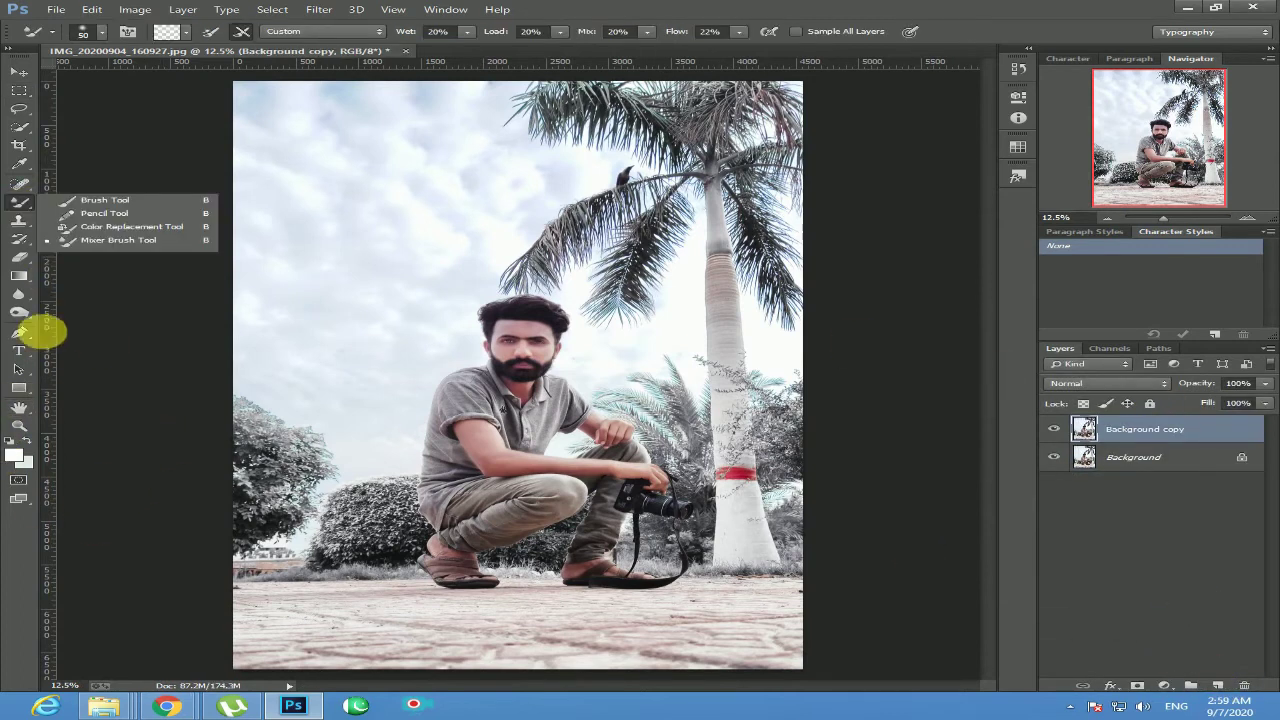
pyautogui.click(28, 90)
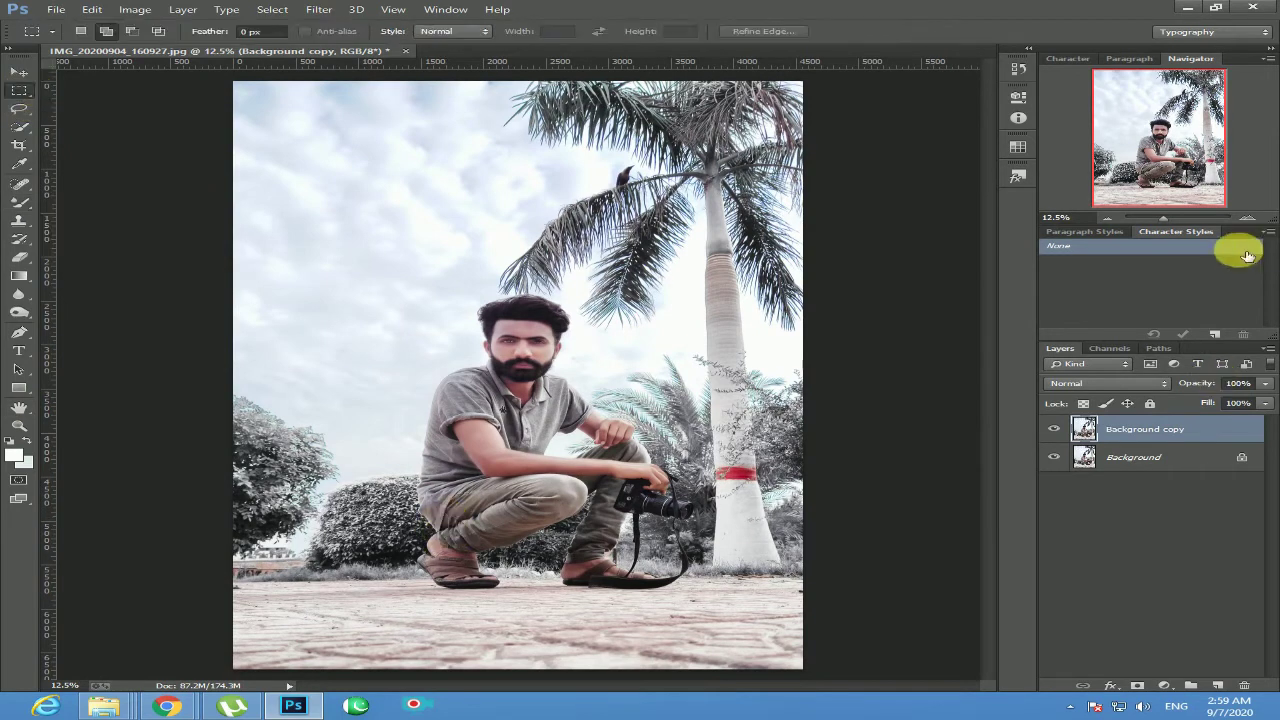
pyautogui.click(1248, 219)
pyautogui.click(1248, 219)
pyautogui.click(1248, 219)
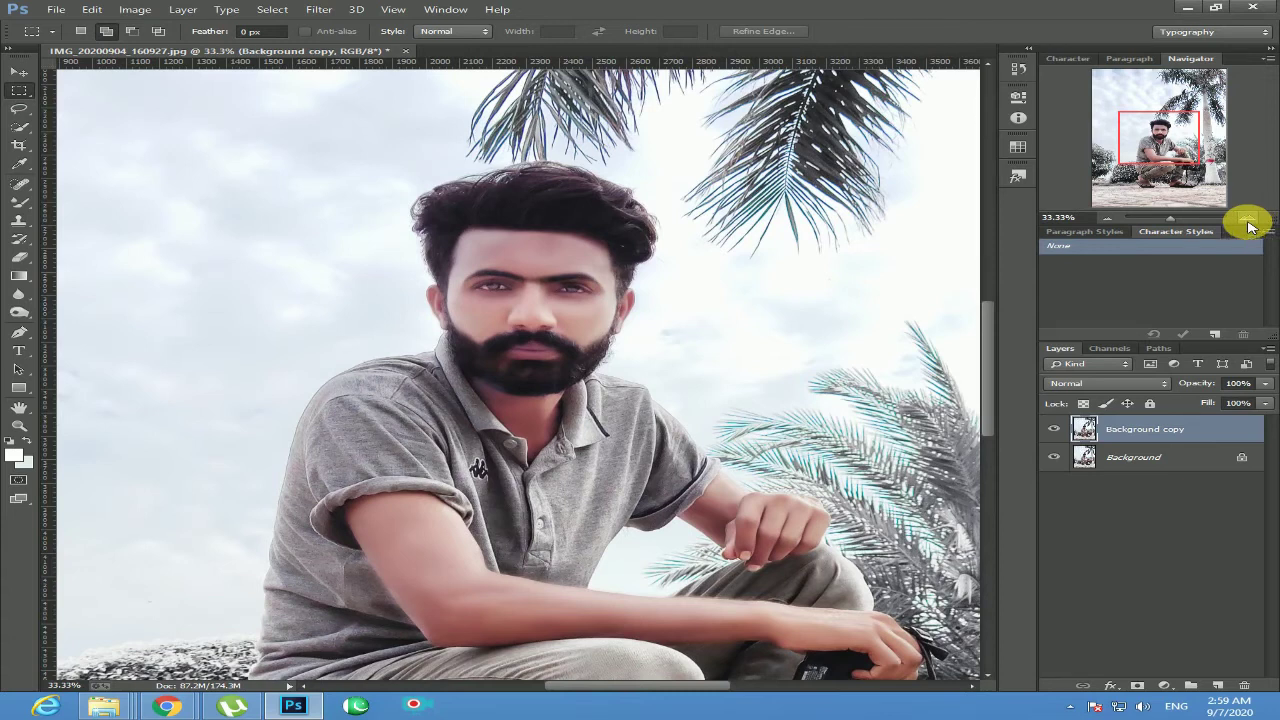
pyautogui.scroll(-5, 483, 377)
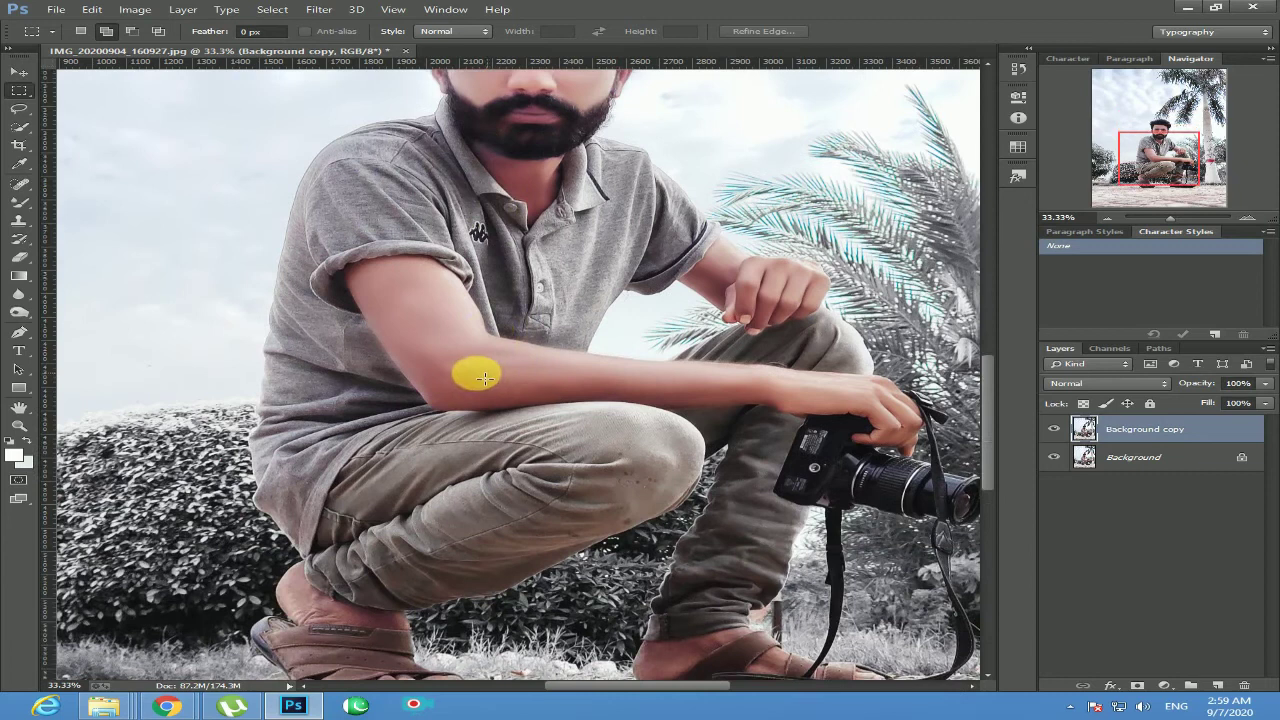
pyautogui.scroll(-1, 483, 377)
pyautogui.moveTo(201, 478); pyautogui.dragTo(516, 653)
pyautogui.moveTo(584, 497); pyautogui.dragTo(941, 651)
pyautogui.rightClick(820, 543)
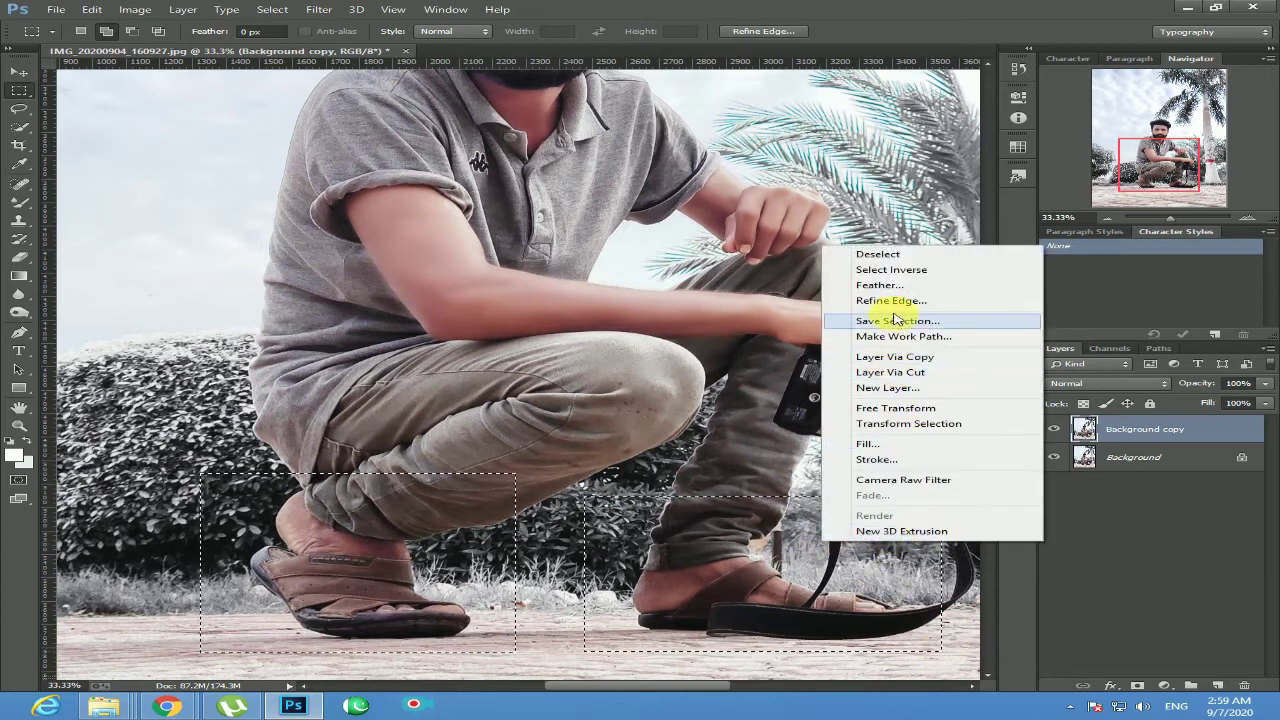
pyautogui.click(828, 287)
pyautogui.click(740, 238)
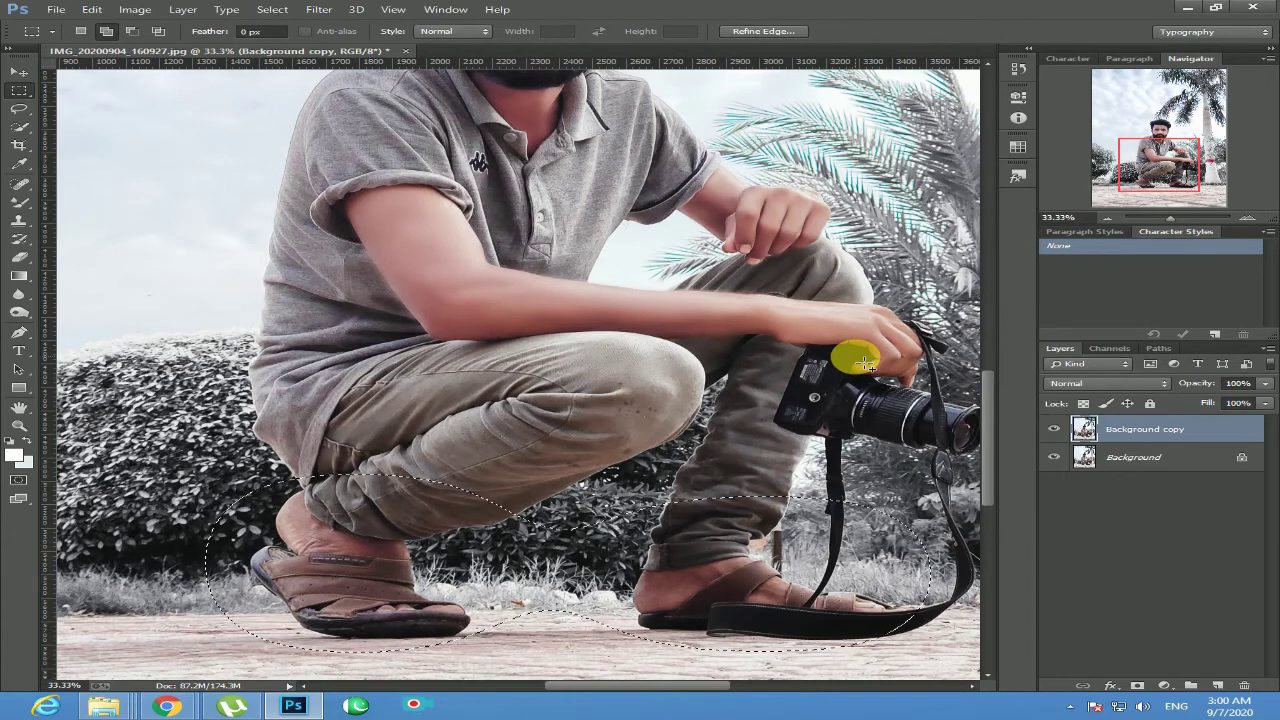
# Brighten the selected feet with a Curves adjustment at input 106 and output 139, and deselect the area.
pyautogui.click(132, 10)
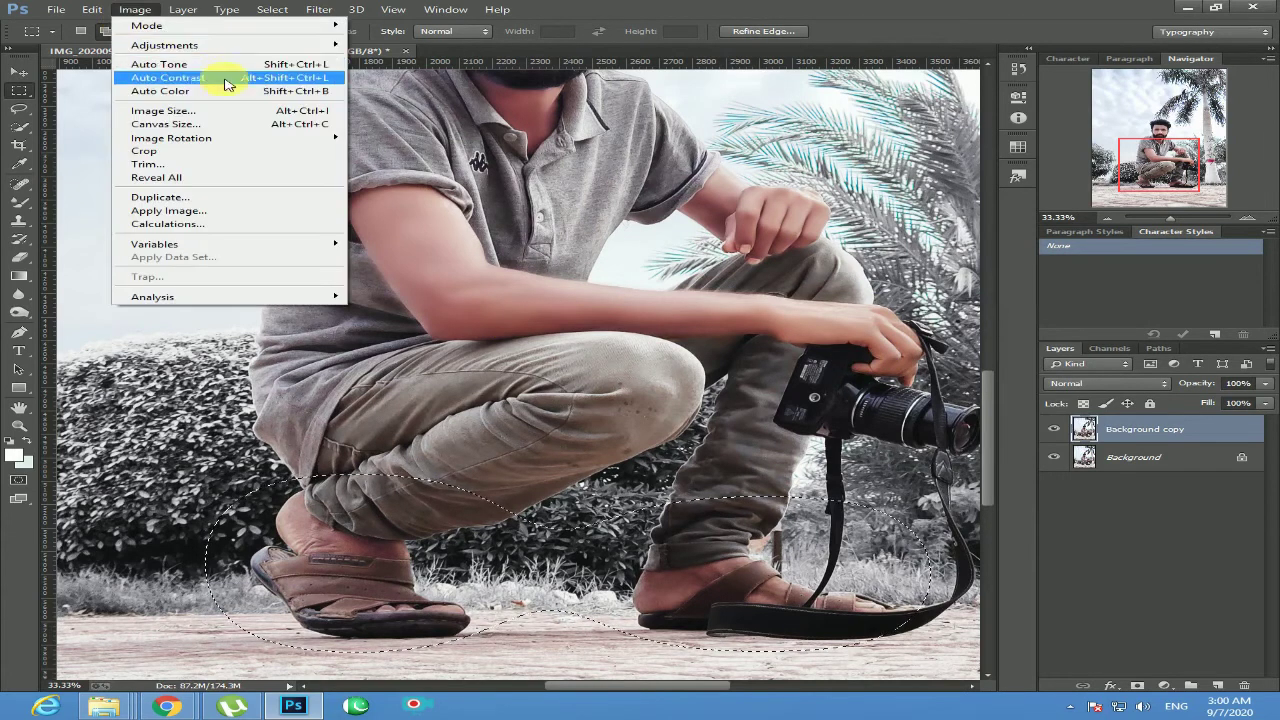
pyautogui.moveTo(200, 45)
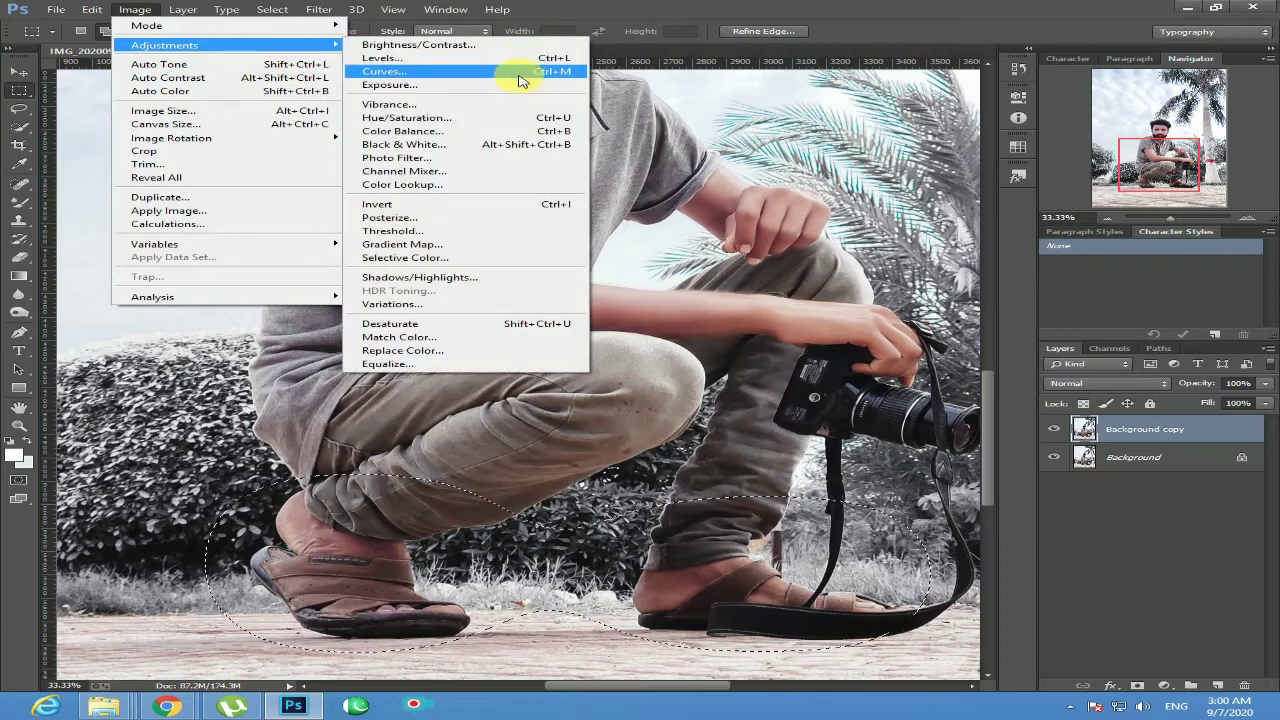
pyautogui.click(519, 75)
pyautogui.moveTo(1029, 363); pyautogui.dragTo(1015, 350)
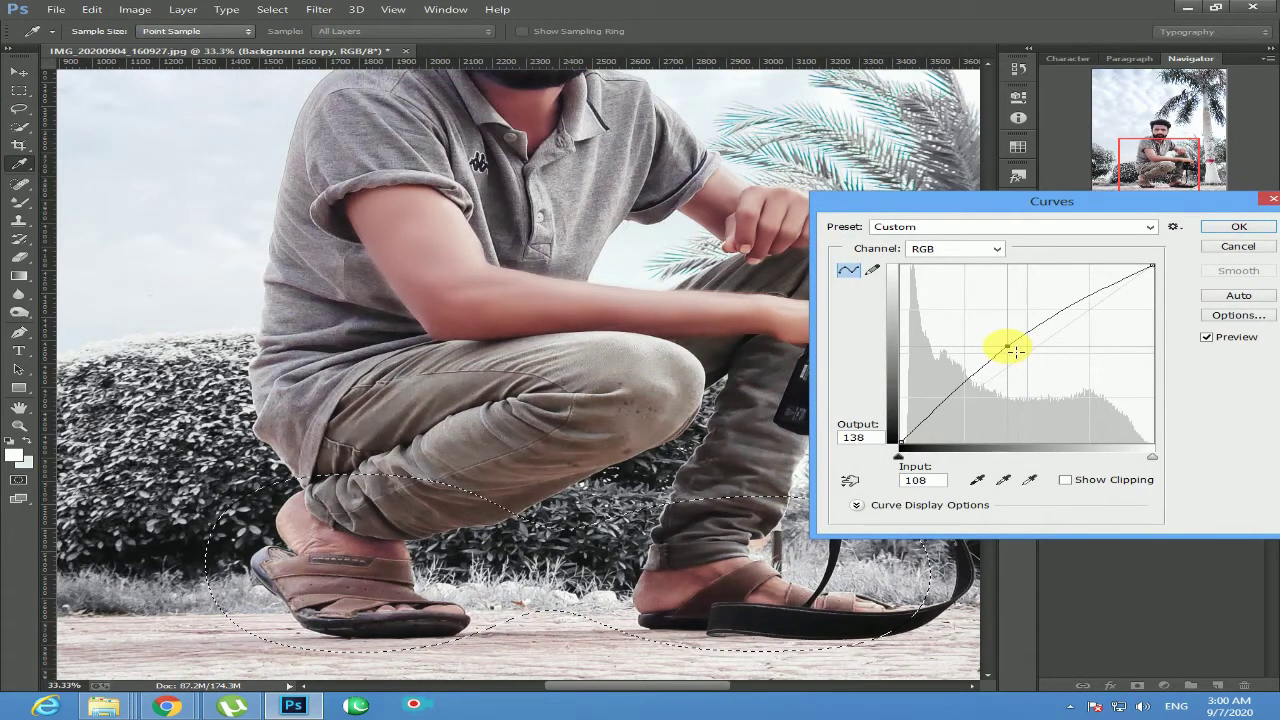
pyautogui.click(1225, 228)
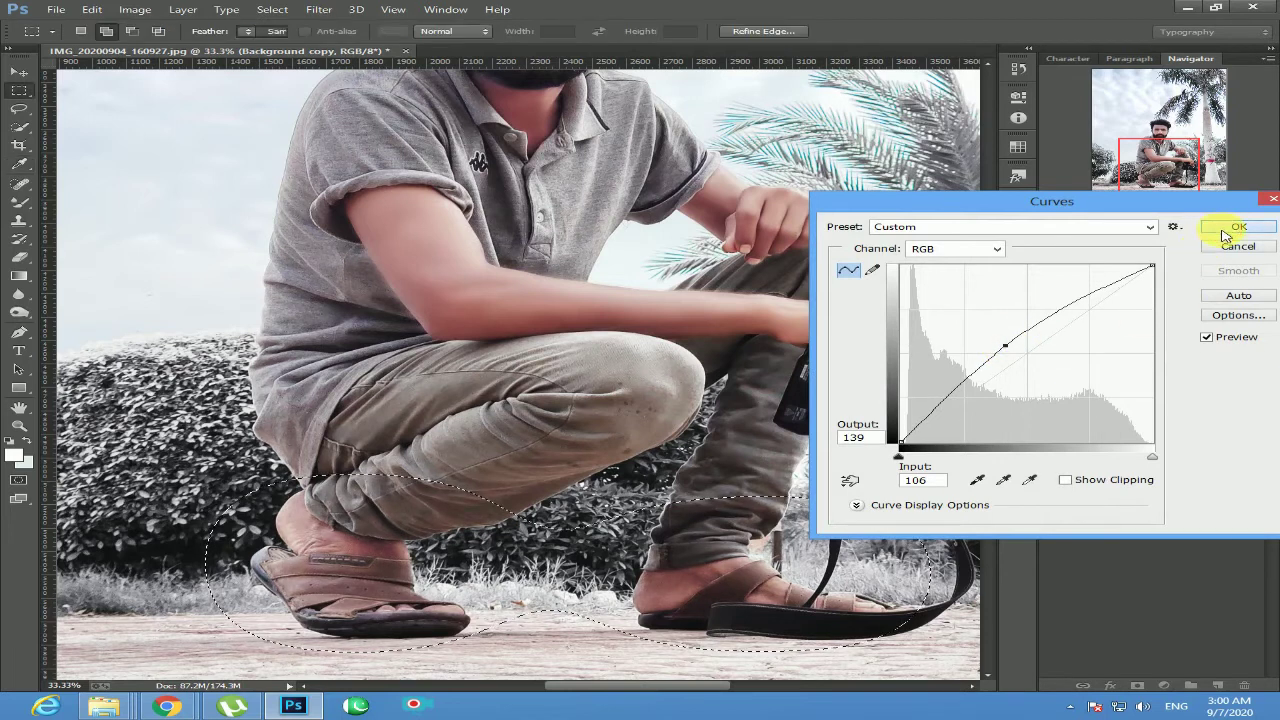
pyautogui.click(862, 402)
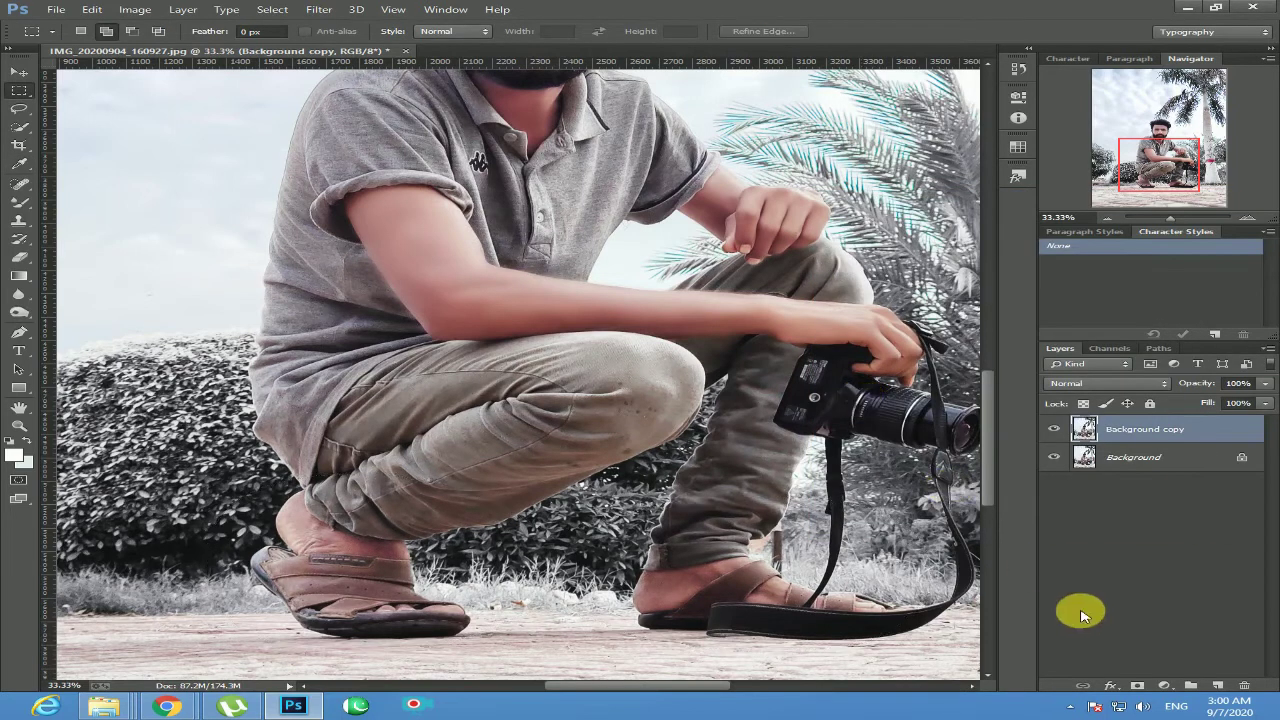
# Hide the brightened layer behind a black layer mask and switch to the Brush tool.
pyautogui.keyDown('alt'); pyautogui.click(1135, 686); pyautogui.keyUp('alt')
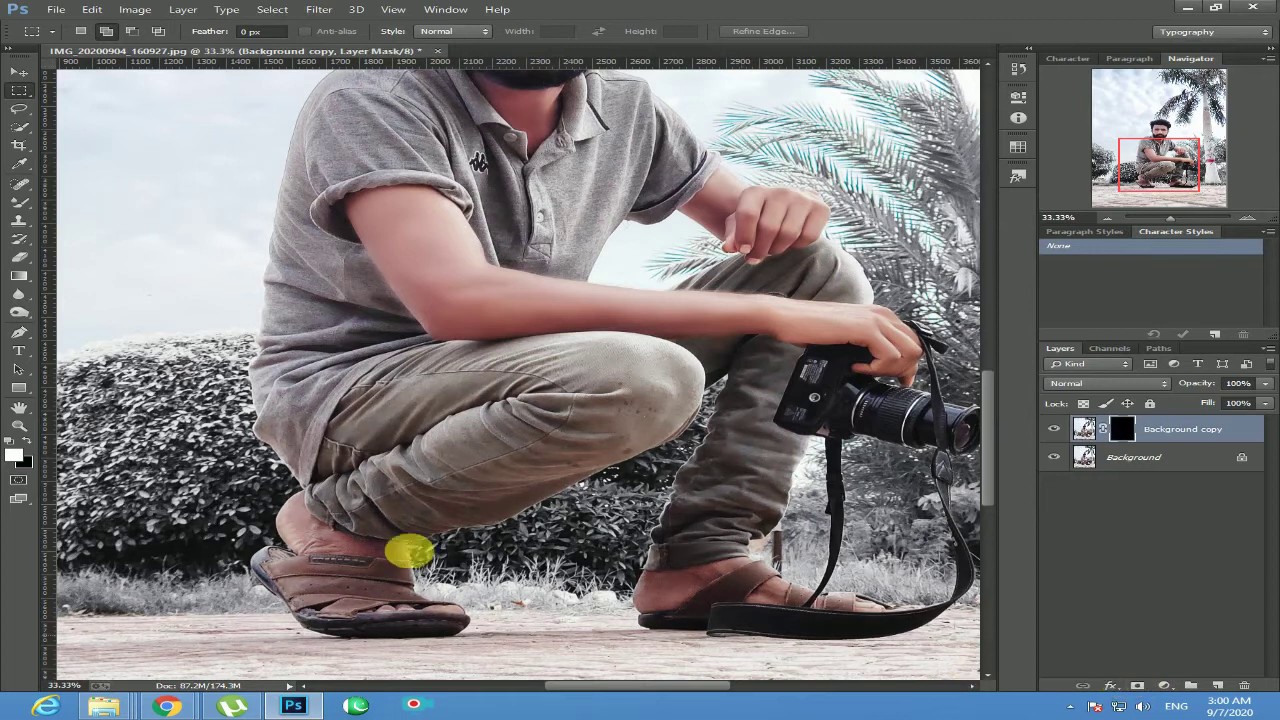
pyautogui.rightClick(19, 202)
pyautogui.click(130, 200)
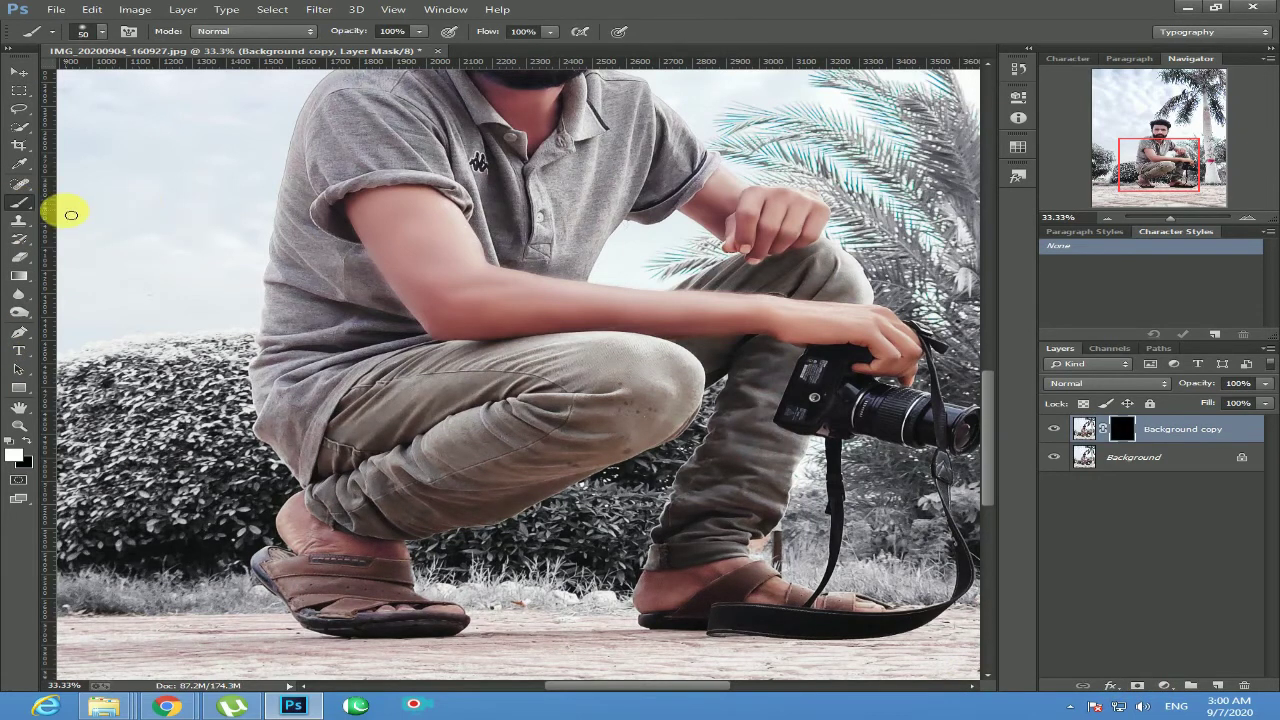
# Paint white on the layer mask over the bare skin of both feet, including the ankles and toes, to brighten only the skin.
pyautogui.scroll(1, 391, 563)
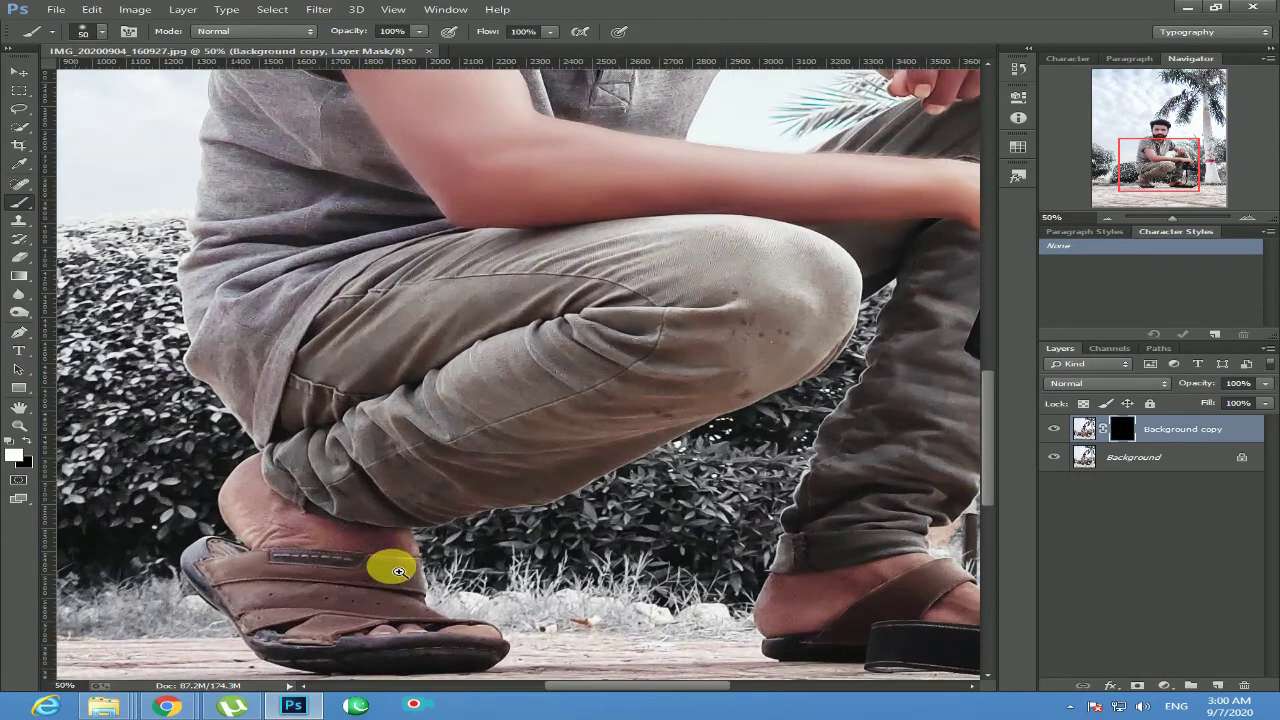
pyautogui.click(1240, 219)
pyautogui.click(1240, 219)
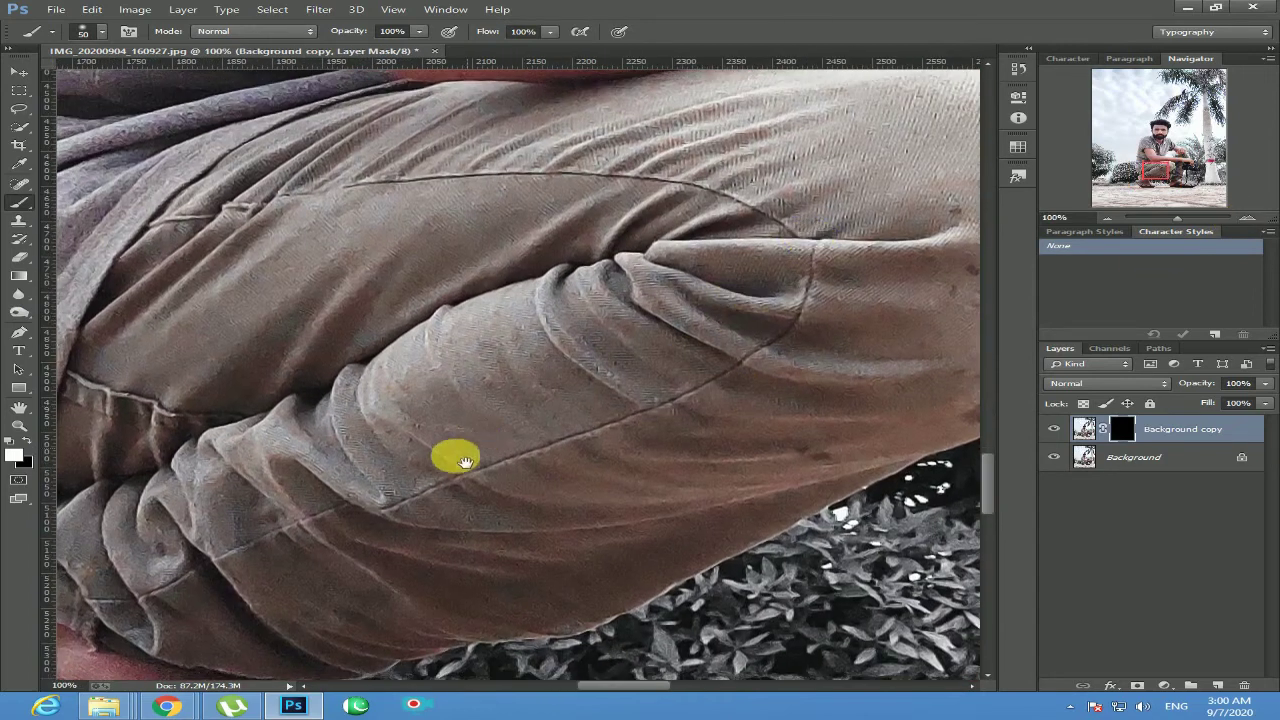
pyautogui.moveTo(451, 451); pyautogui.dragTo(717, 223)
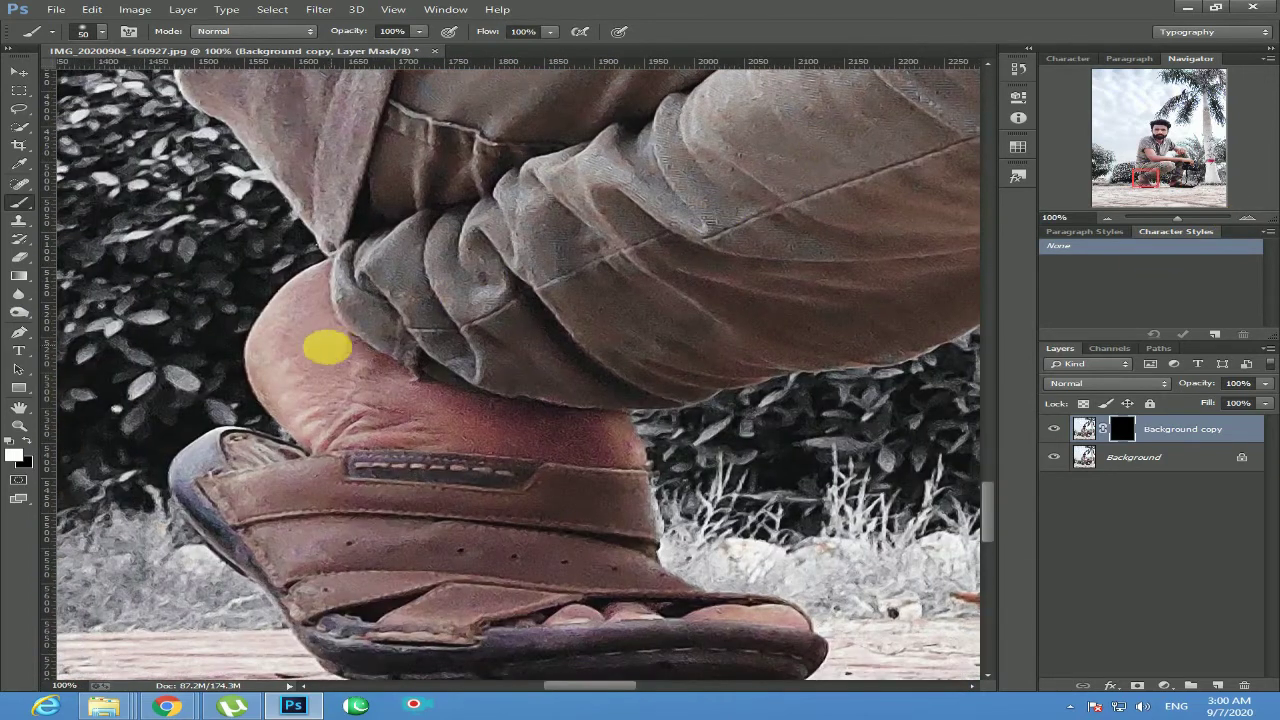
pyautogui.click(309, 286)
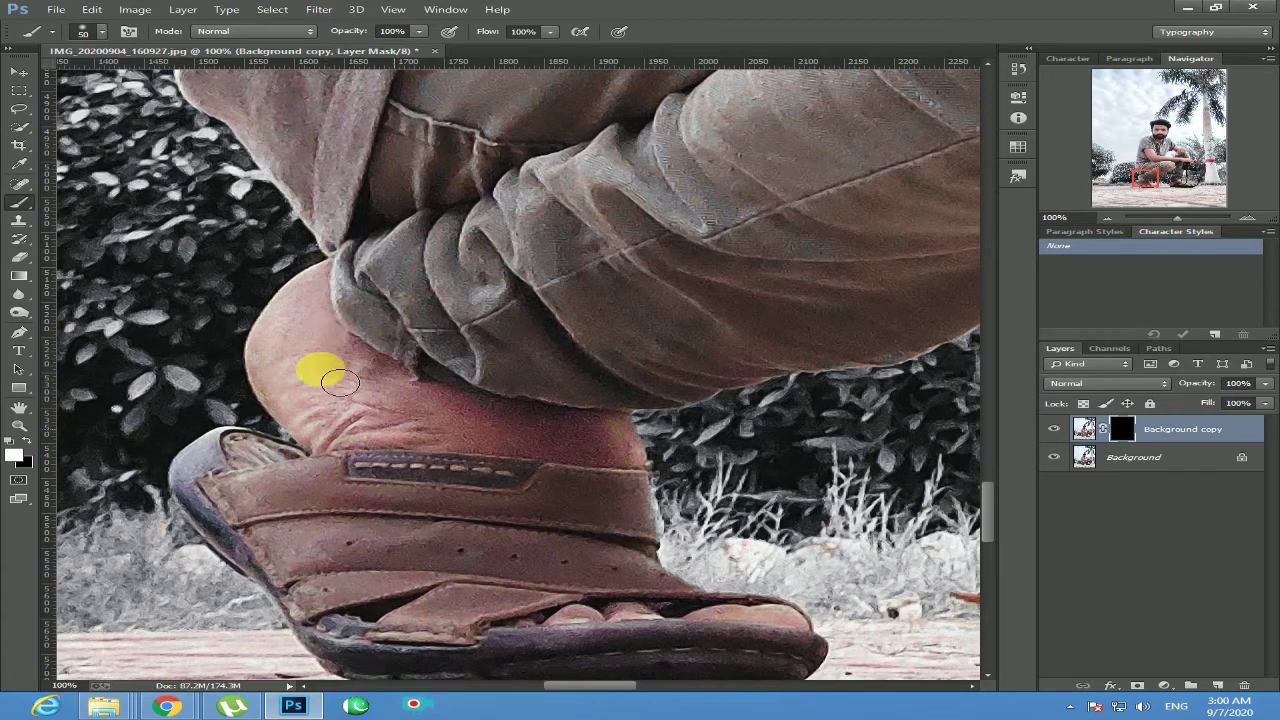
pyautogui.moveTo(314, 363)
pyautogui.mouseDown()
pyautogui.moveTo(480, 409)
pyautogui.moveTo(440, 443)
pyautogui.moveTo(622, 462)
pyautogui.moveTo(450, 392)
pyautogui.moveTo(497, 429)
pyautogui.moveTo(526, 629)
pyautogui.moveTo(812, 632)
pyautogui.moveTo(771, 580)
pyautogui.moveTo(220, 540)
pyautogui.mouseUp()
pyautogui.moveTo(953, 643); pyautogui.dragTo(637, 587)
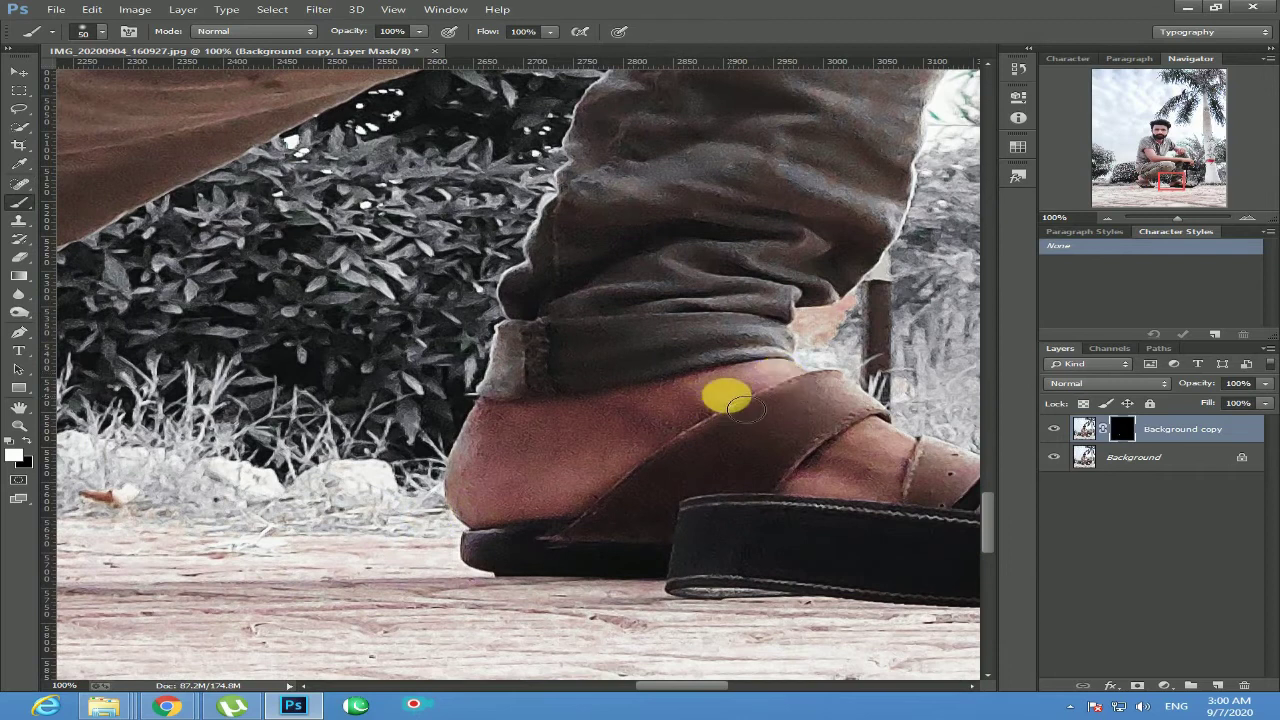
pyautogui.moveTo(745, 408)
pyautogui.mouseDown()
pyautogui.moveTo(694, 431)
pyautogui.moveTo(711, 398)
pyautogui.moveTo(511, 468)
pyautogui.moveTo(505, 435)
pyautogui.moveTo(500, 513)
pyautogui.moveTo(479, 486)
pyautogui.moveTo(555, 498)
pyautogui.moveTo(599, 459)
pyautogui.moveTo(674, 448)
pyautogui.moveTo(623, 454)
pyautogui.moveTo(555, 511)
pyautogui.moveTo(901, 459)
pyautogui.moveTo(856, 468)
pyautogui.moveTo(929, 496)
pyautogui.moveTo(884, 478)
pyautogui.moveTo(864, 509)
pyautogui.moveTo(346, 431)
pyautogui.moveTo(534, 421)
pyautogui.moveTo(537, 438)
pyautogui.moveTo(657, 427)
pyautogui.moveTo(706, 450)
pyautogui.moveTo(741, 447)
pyautogui.moveTo(667, 427)
pyautogui.mouseUp()
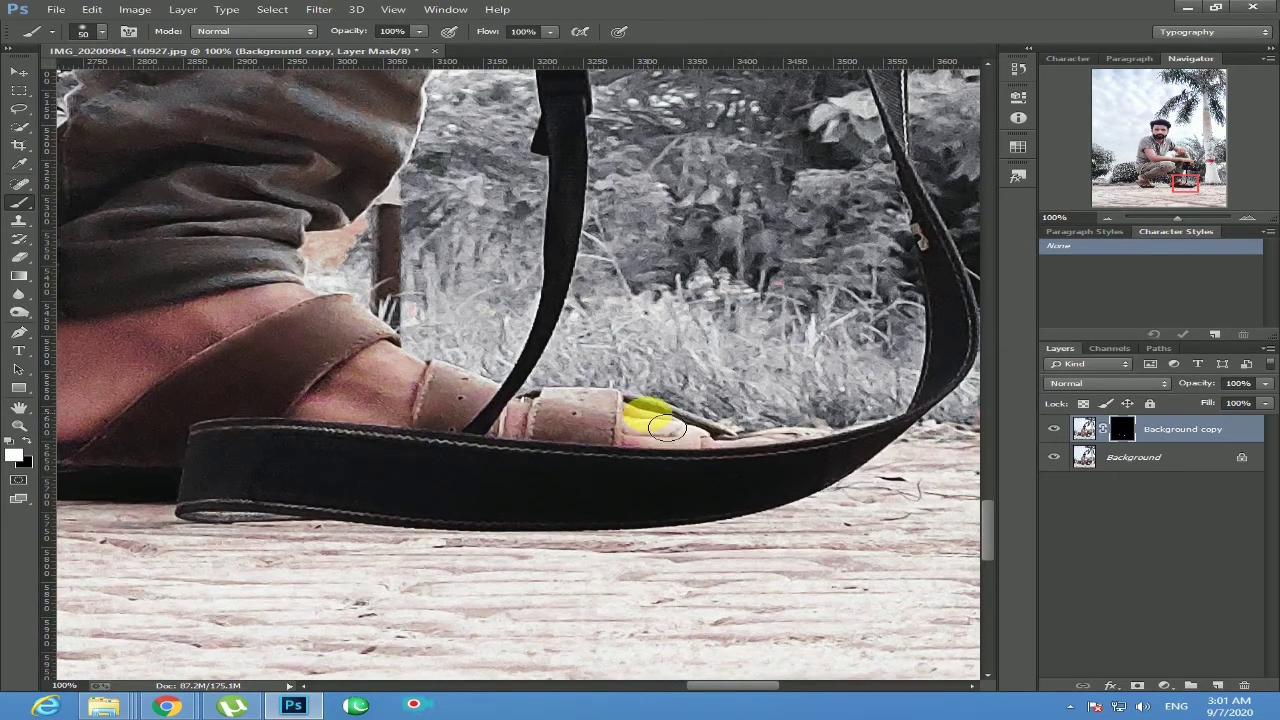
# Flatten the foot brightening into the image and duplicate the Background layer.
pyautogui.click(1108, 218)
pyautogui.click(1110, 220)
pyautogui.click(1110, 220)
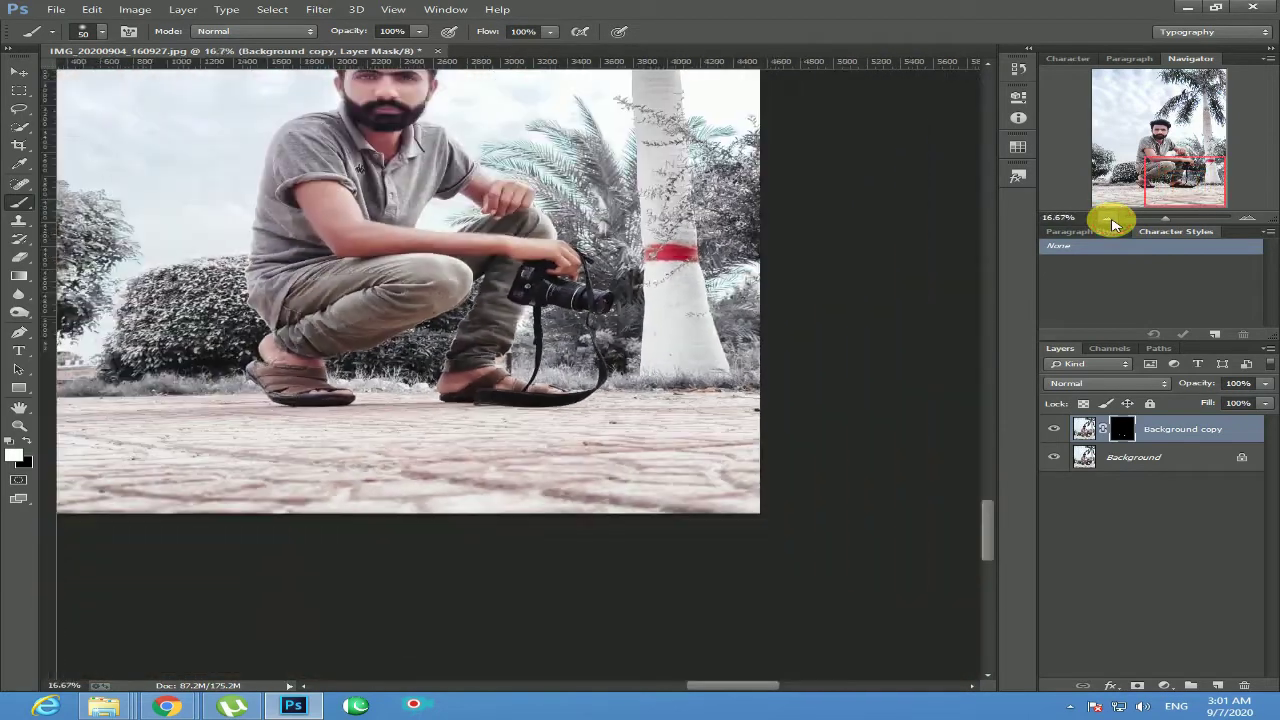
pyautogui.click(1110, 220)
pyautogui.click(1110, 220)
pyautogui.rightClick(1145, 462)
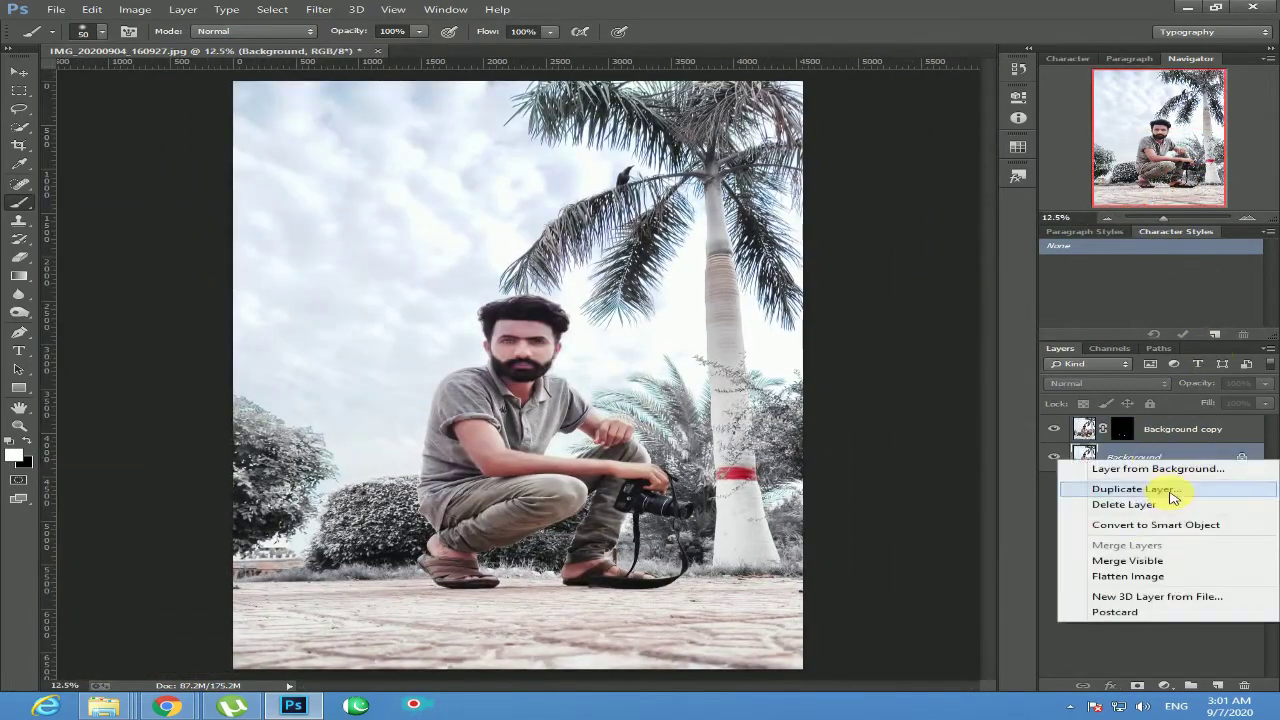
pyautogui.click(1147, 577)
pyautogui.moveTo(1182, 430); pyautogui.dragTo(1216, 685)
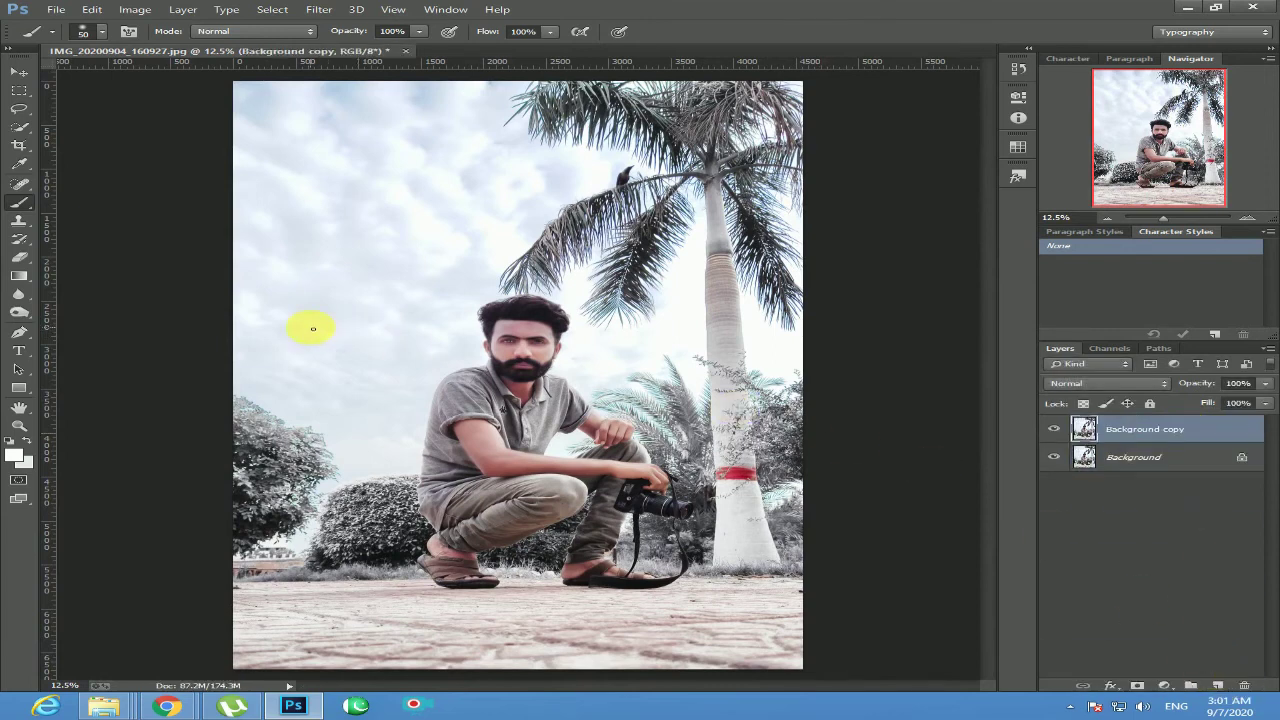
# In the Camera Raw filter, lower the HSL saturation of Reds, set the luminance of Oranges to +5 and apply the filter.
pyautogui.click(319, 9)
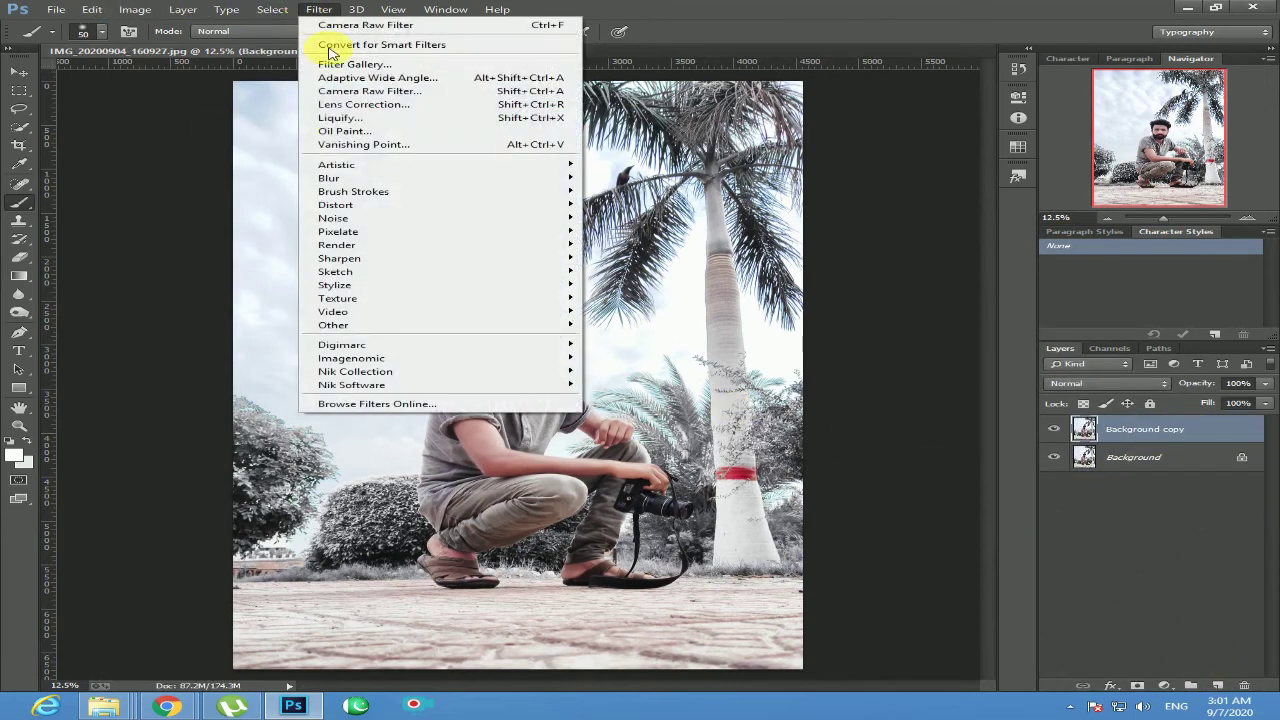
pyautogui.click(369, 91)
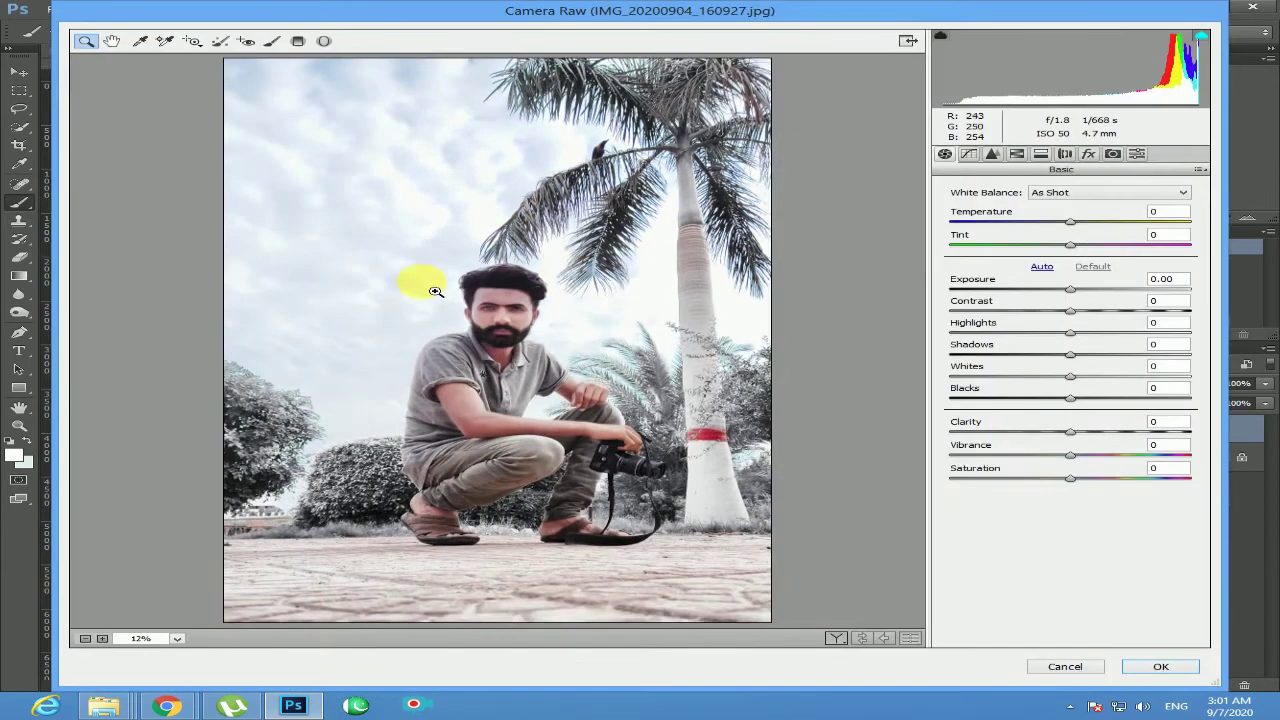
pyautogui.moveTo(408, 276); pyautogui.dragTo(720, 573)
pyautogui.click(1016, 154)
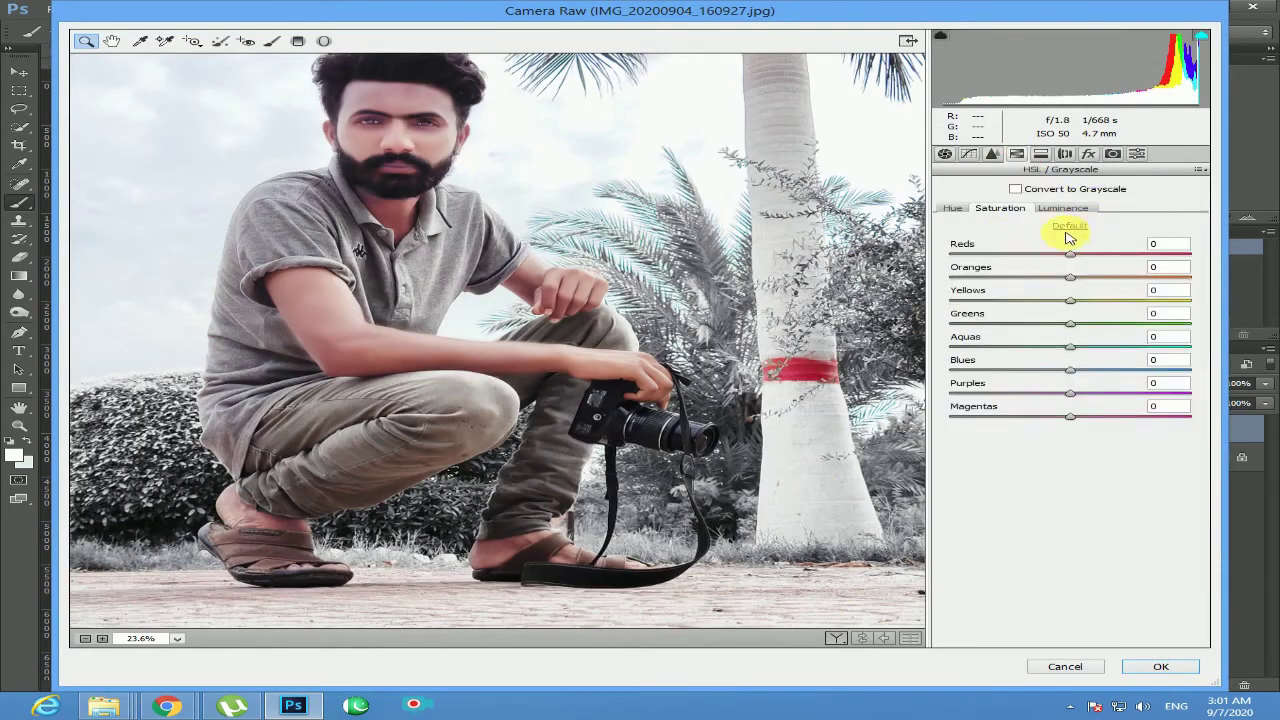
pyautogui.moveTo(1068, 252)
pyautogui.mouseDown()
pyautogui.moveTo(1049, 258)
pyautogui.moveTo(1056, 284)
pyautogui.moveTo(1045, 257)
pyautogui.mouseUp()
pyautogui.click(1063, 207)
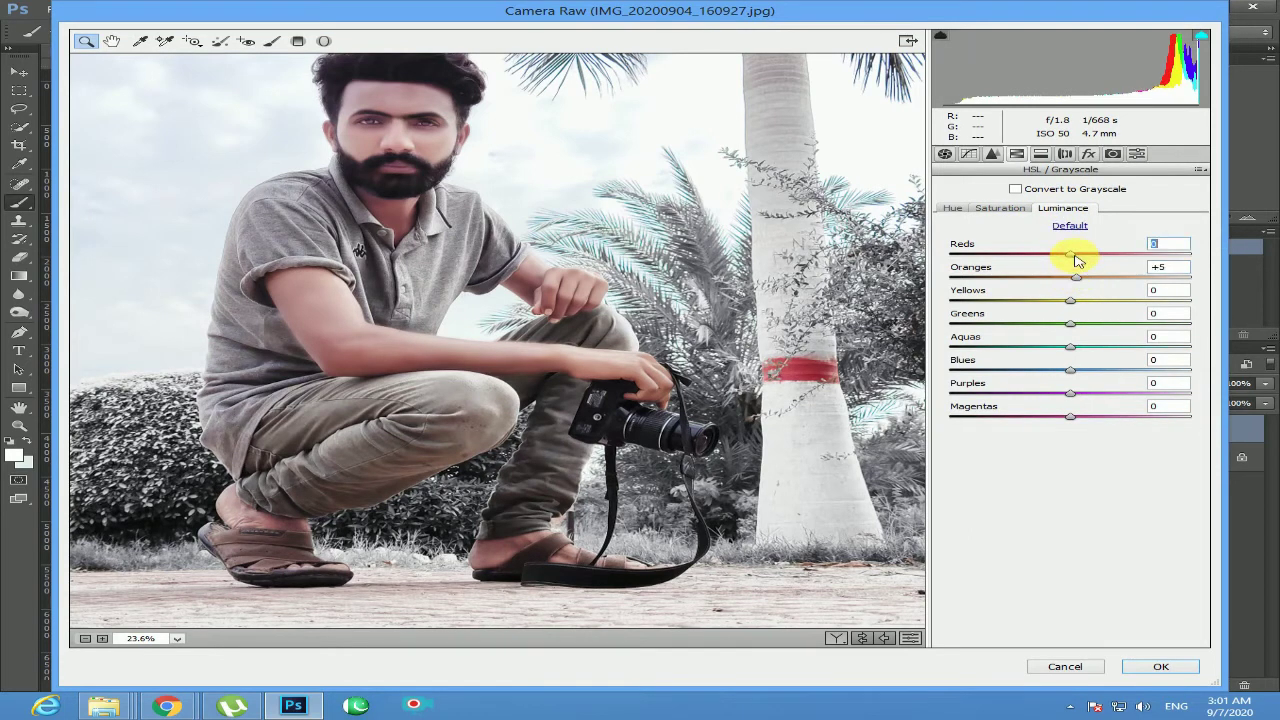
pyautogui.click(1157, 667)
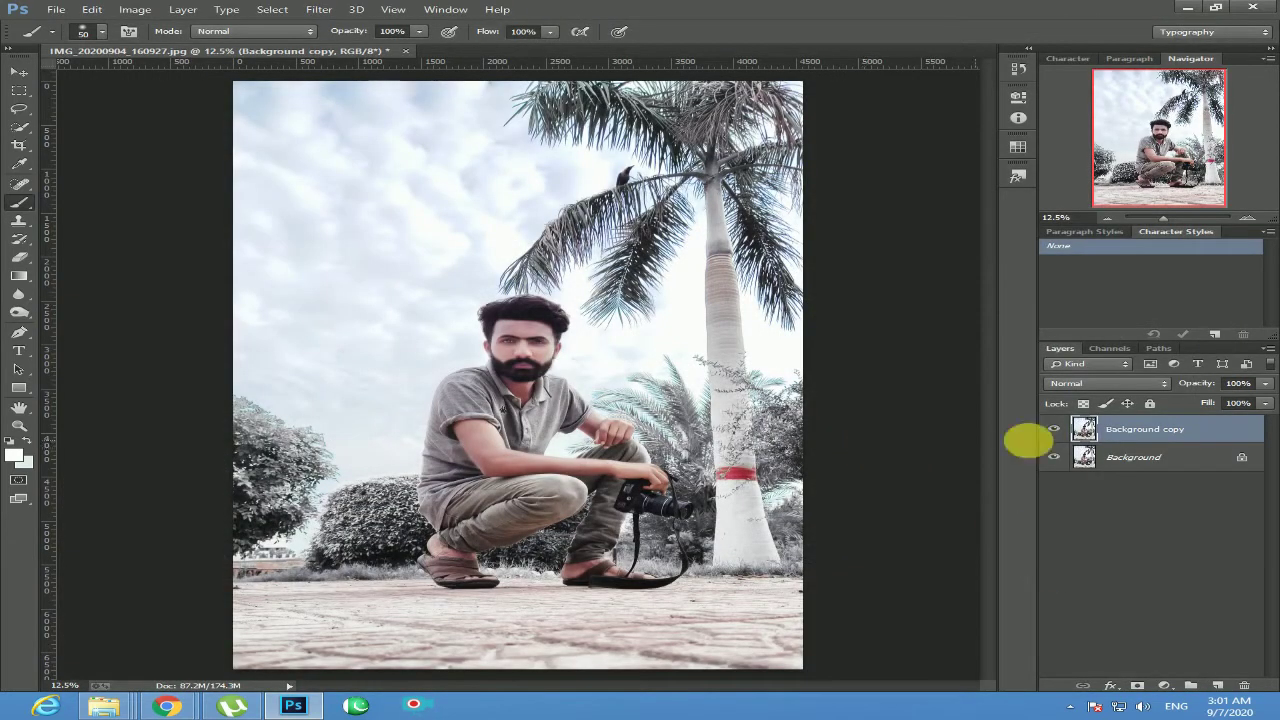
# Flatten the skin color correction and make a new copy of the Background layer.
pyautogui.rightClick(1140, 457)
pyautogui.click(1140, 577)
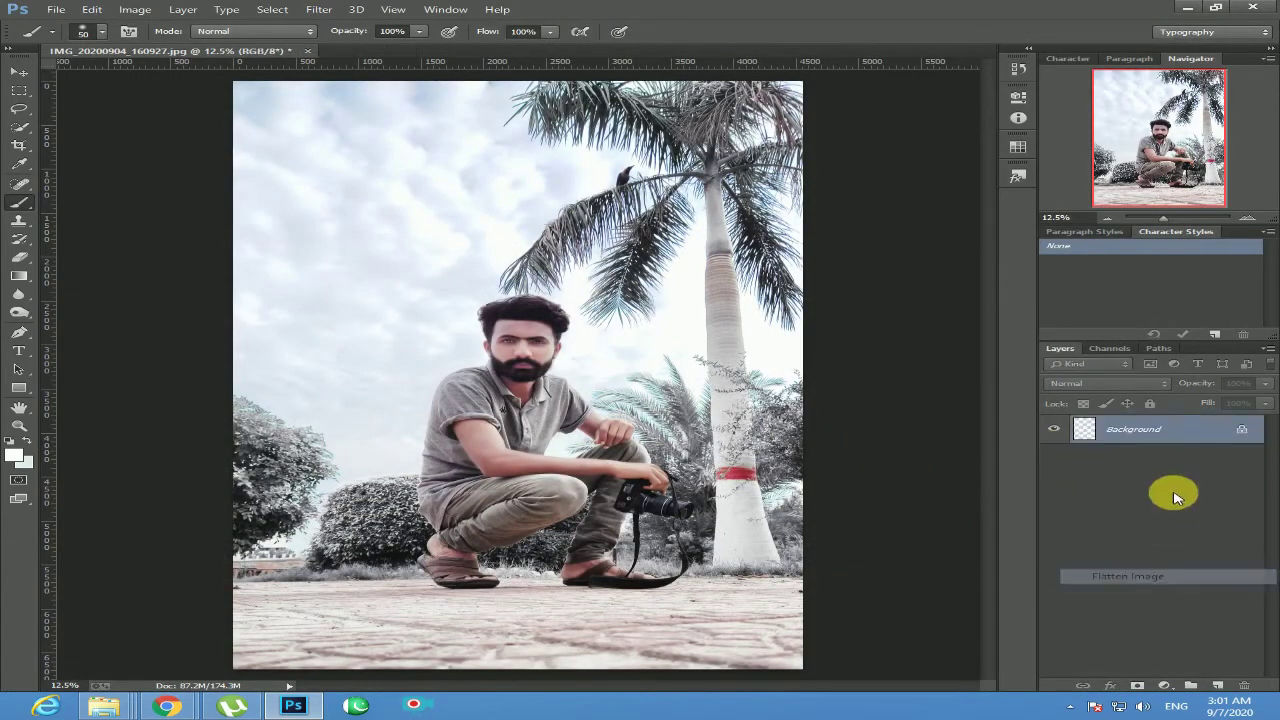
pyautogui.moveTo(1180, 432); pyautogui.dragTo(1234, 686)
# Open the new layer in the Camera Raw filter and set Clarity to +7.
pyautogui.click(308, 12)
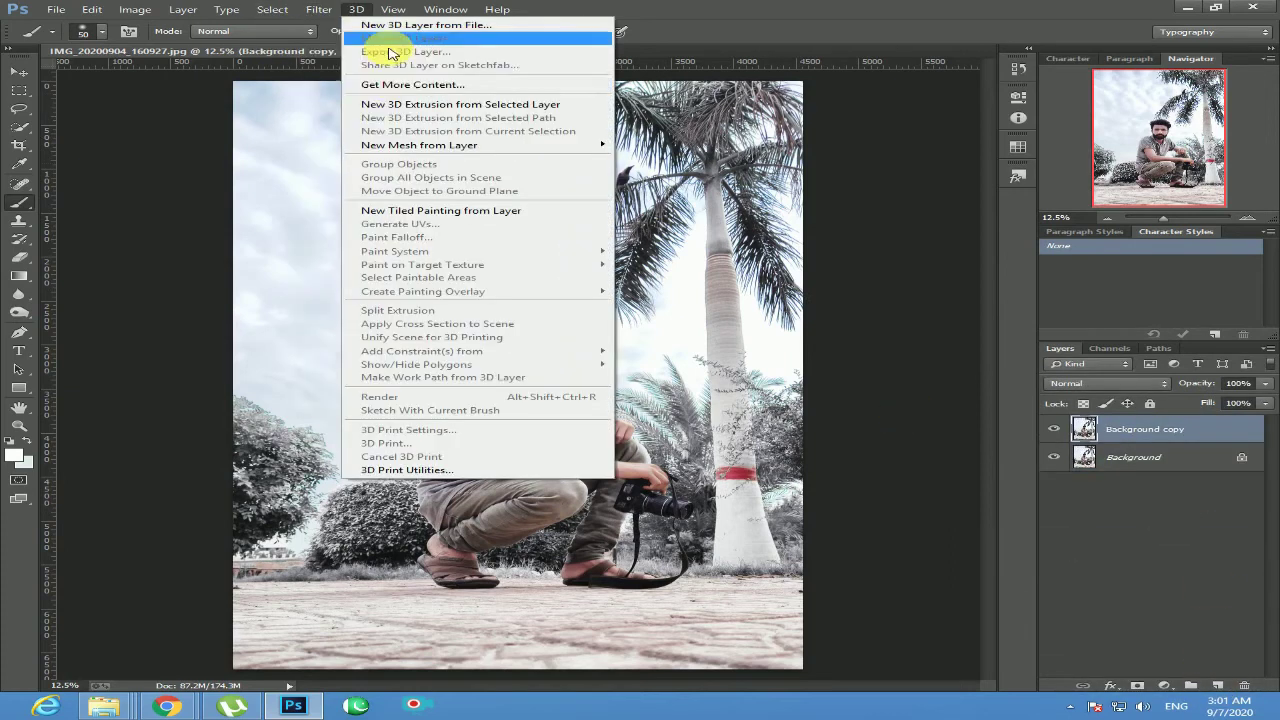
pyautogui.click(320, 14)
pyautogui.click(322, 14)
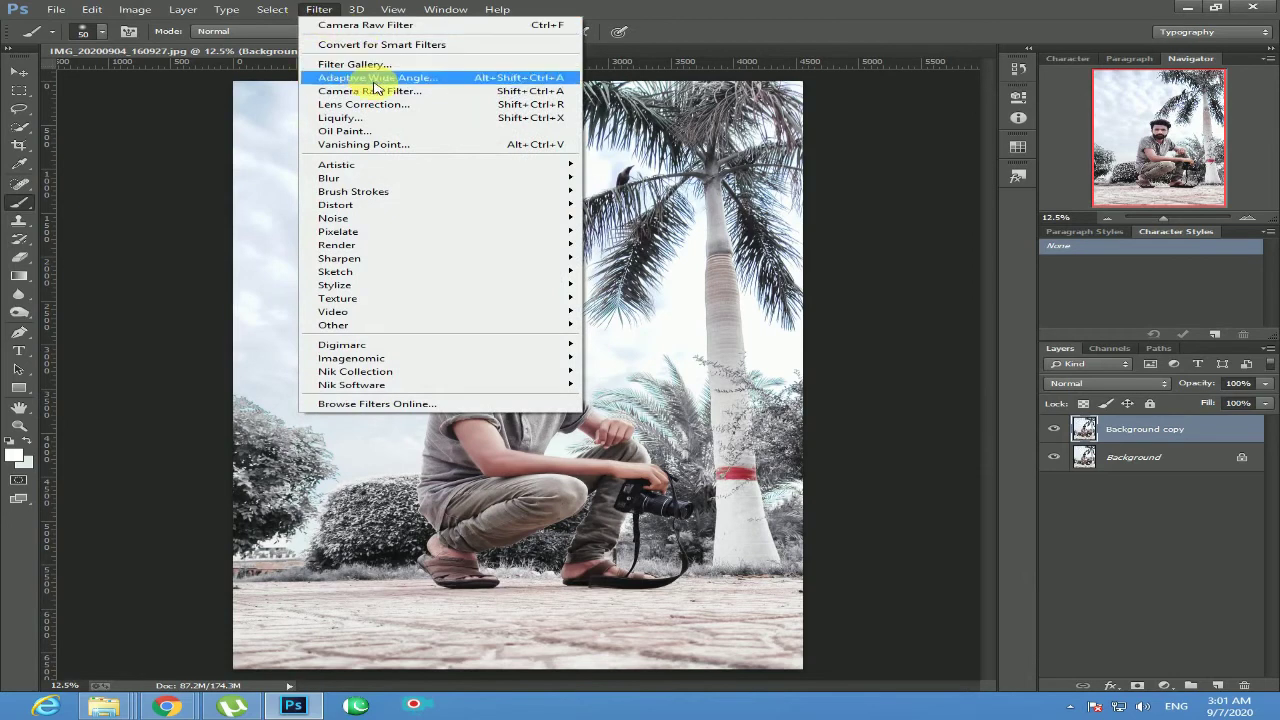
pyautogui.click(371, 91)
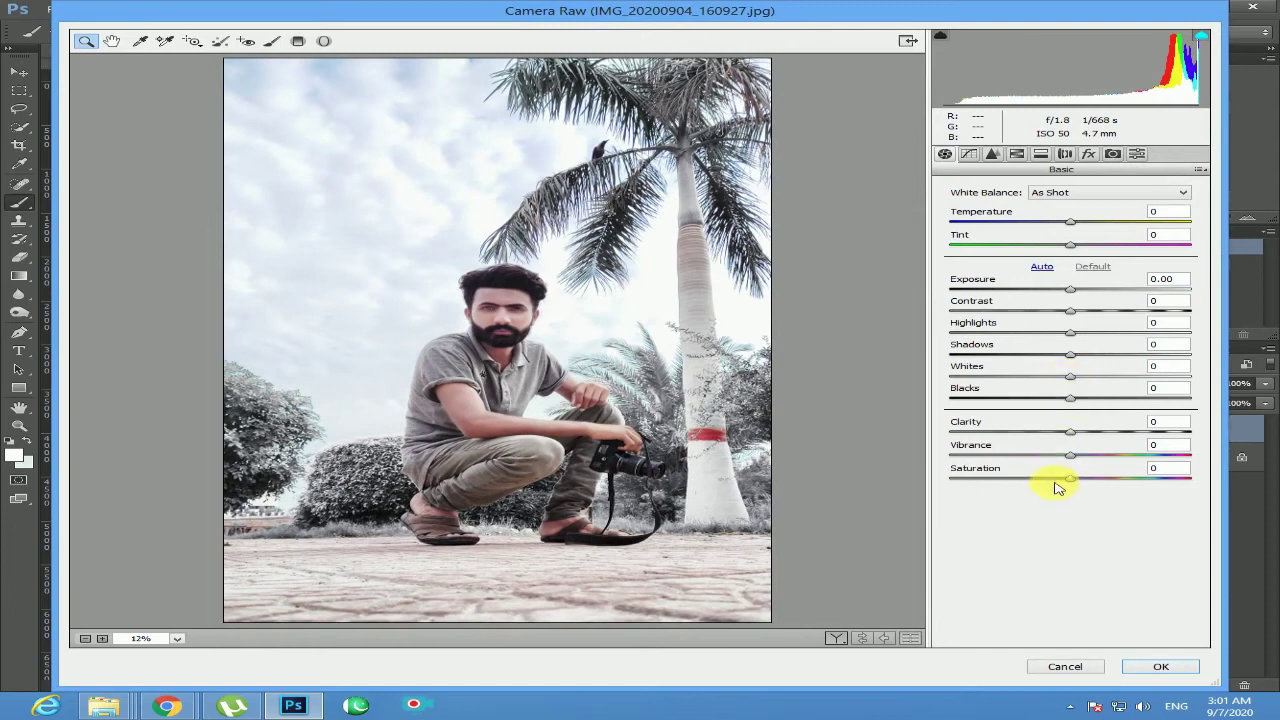
pyautogui.click(1079, 431)
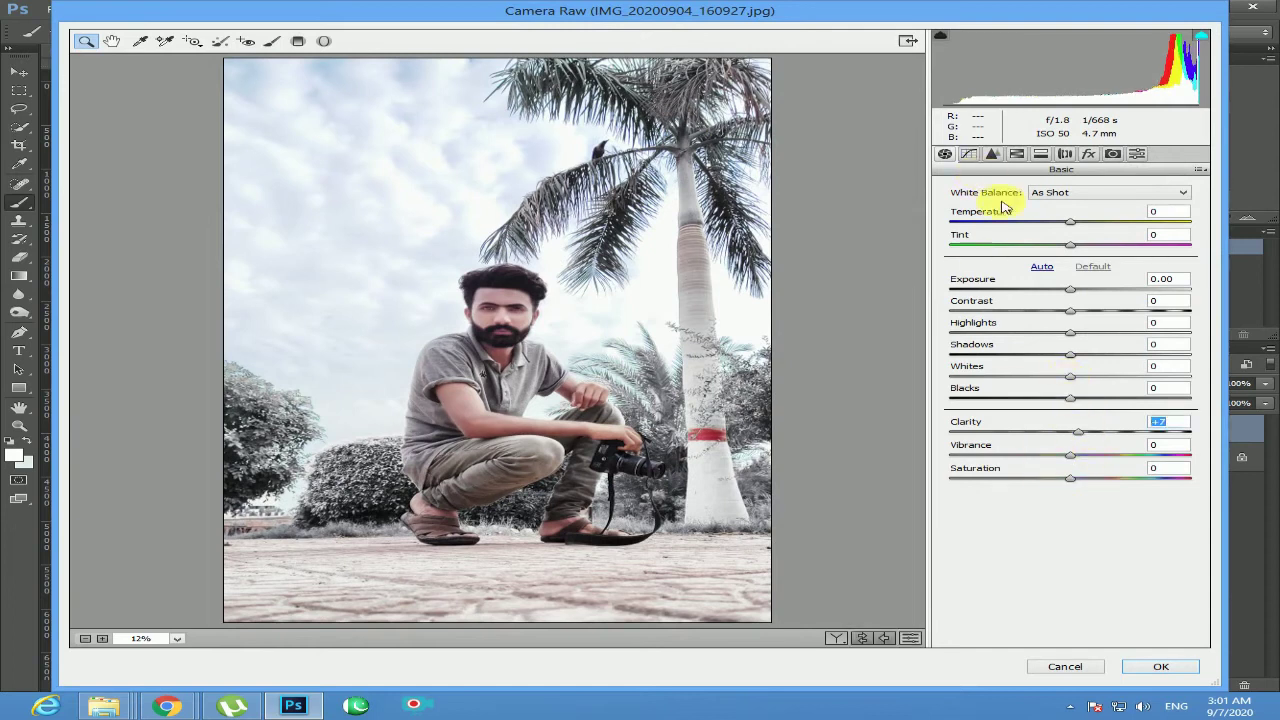
# Deepen the sky's blue by setting the HSL luminance of Blues to -48 and the saturation of Blues to +23.
pyautogui.click(992, 153)
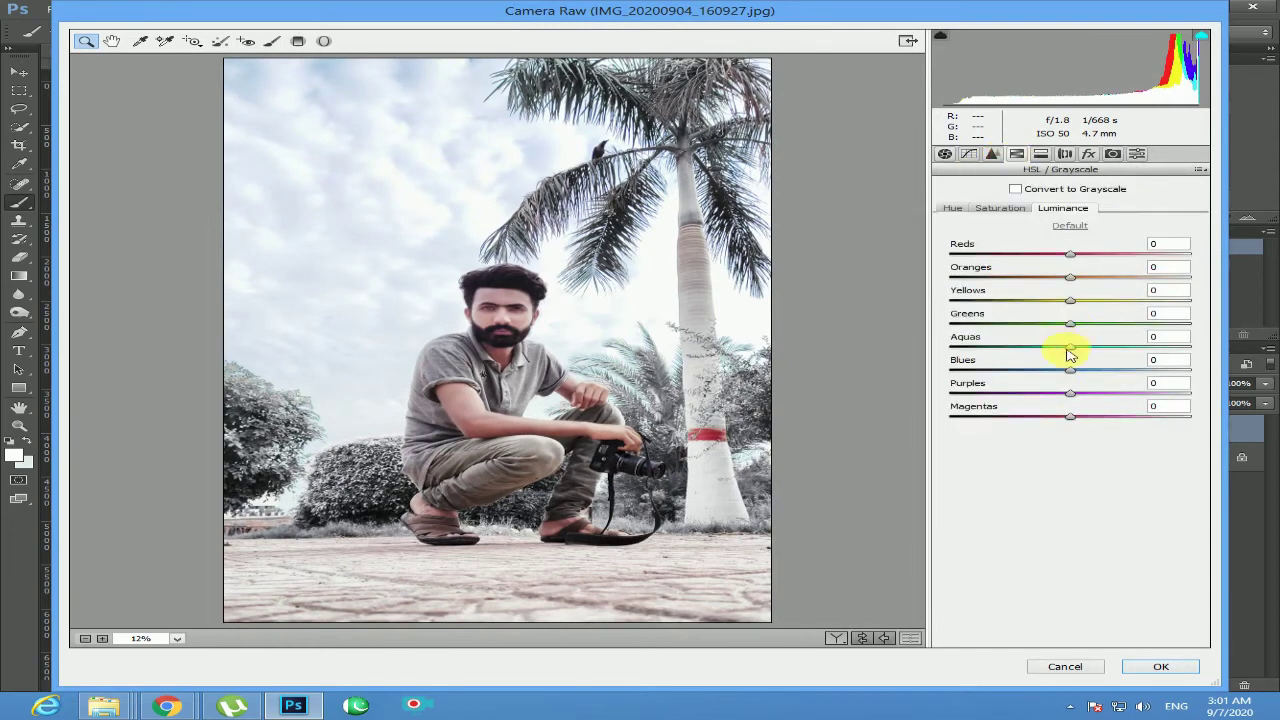
pyautogui.moveTo(1071, 370)
pyautogui.mouseDown()
pyautogui.moveTo(1045, 371)
pyautogui.moveTo(1055, 382)
pyautogui.mouseUp()
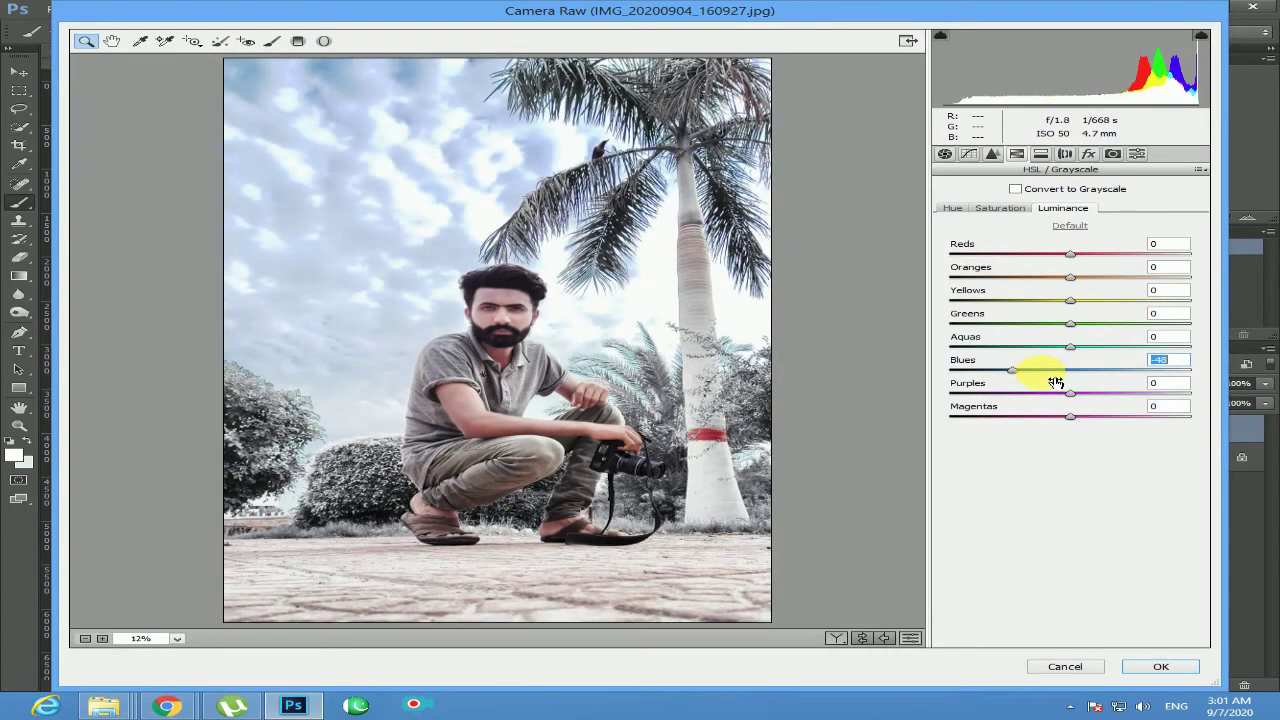
pyautogui.click(1010, 208)
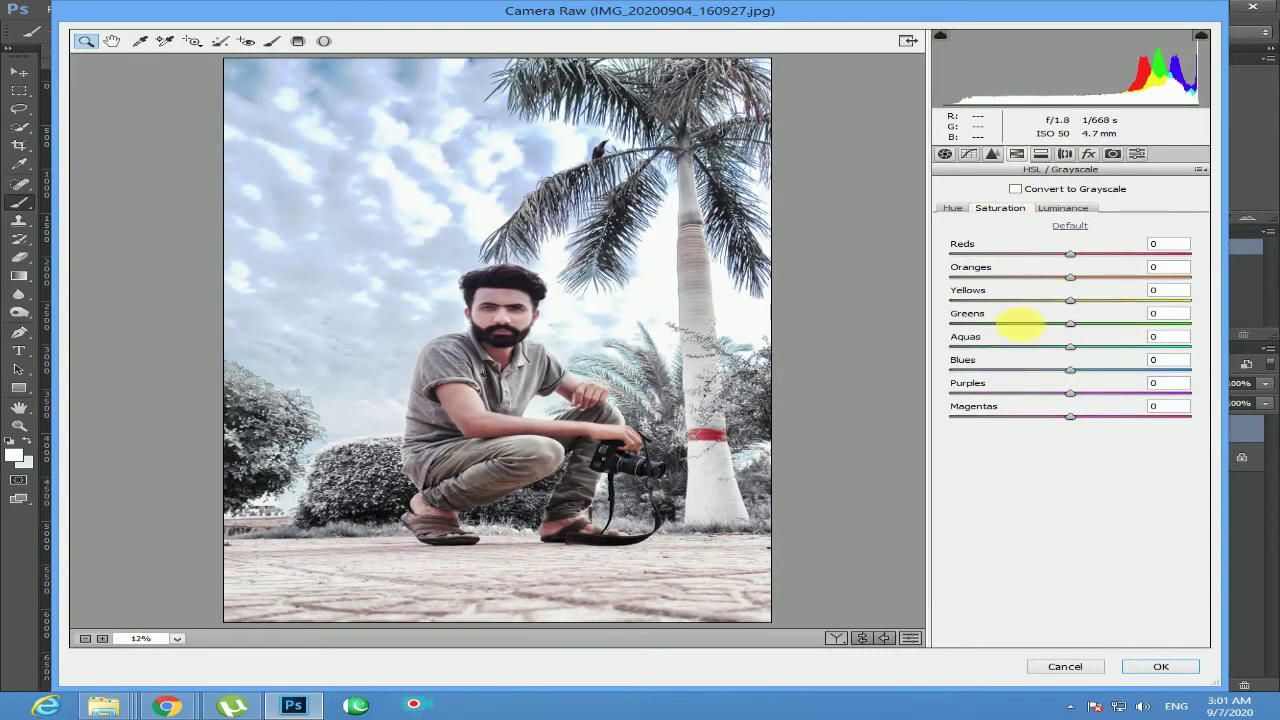
pyautogui.moveTo(1073, 371); pyautogui.dragTo(1106, 372)
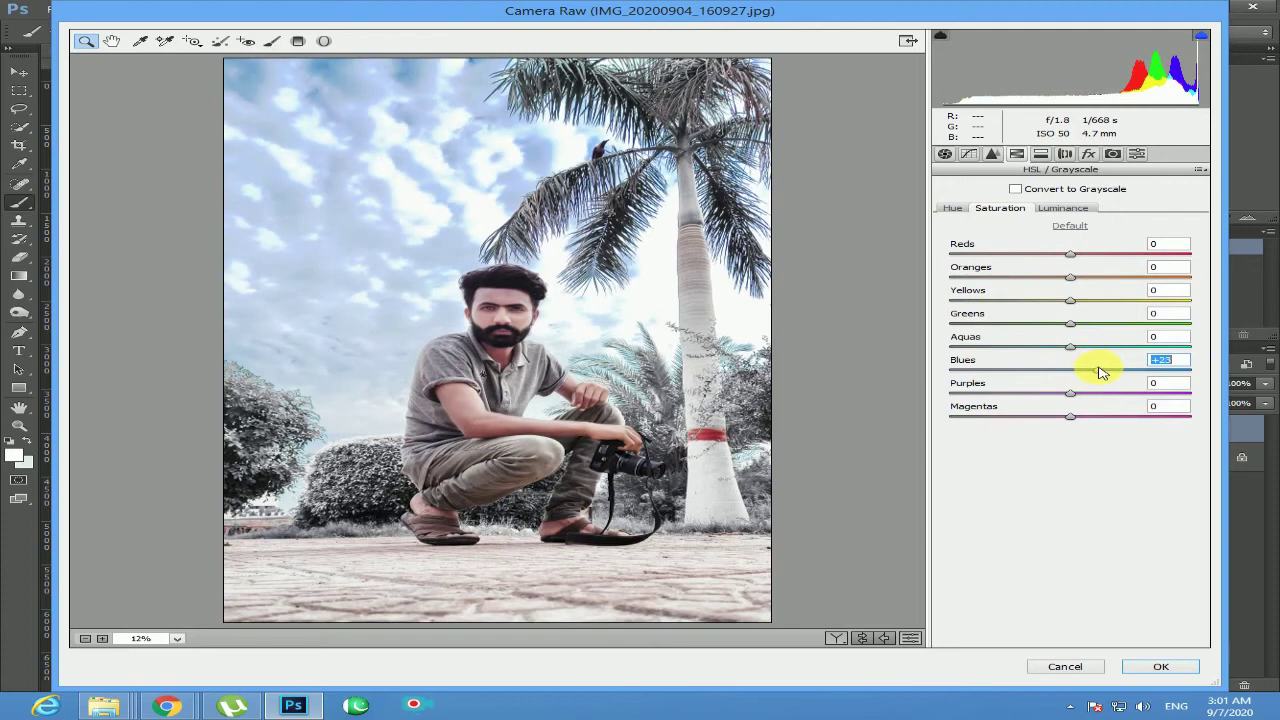
pyautogui.click(1064, 153)
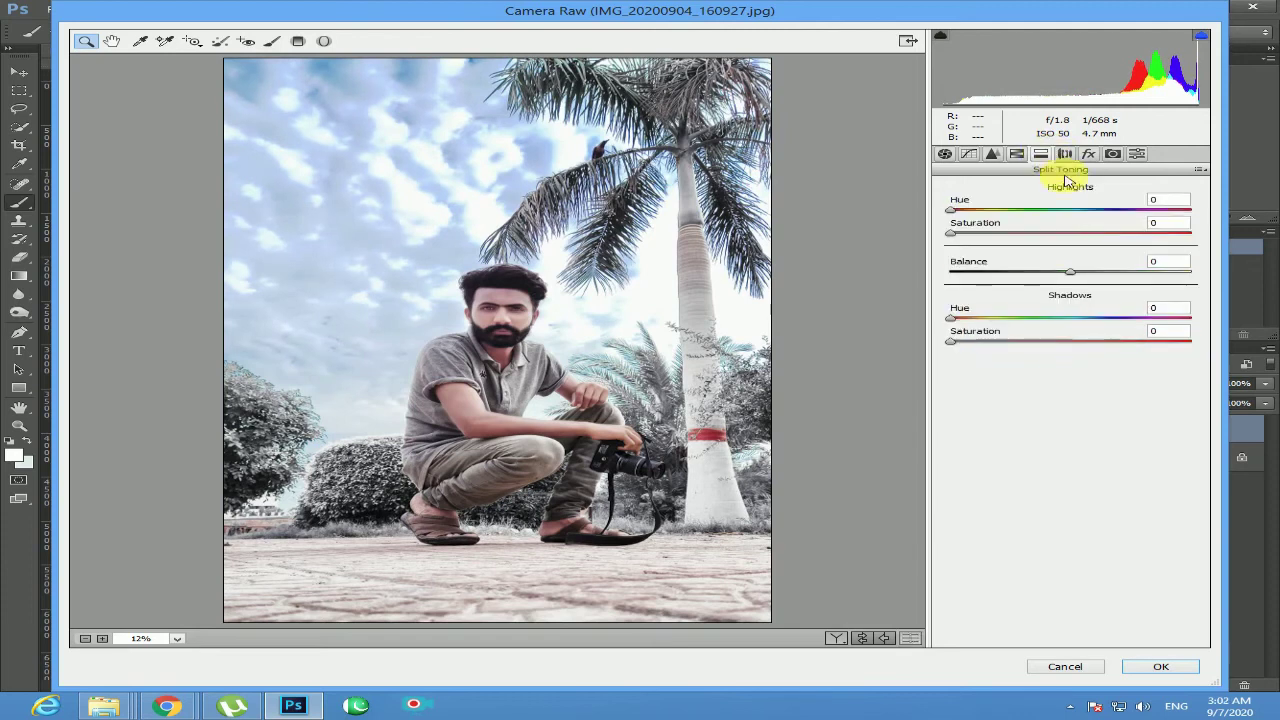
pyautogui.click(1068, 155)
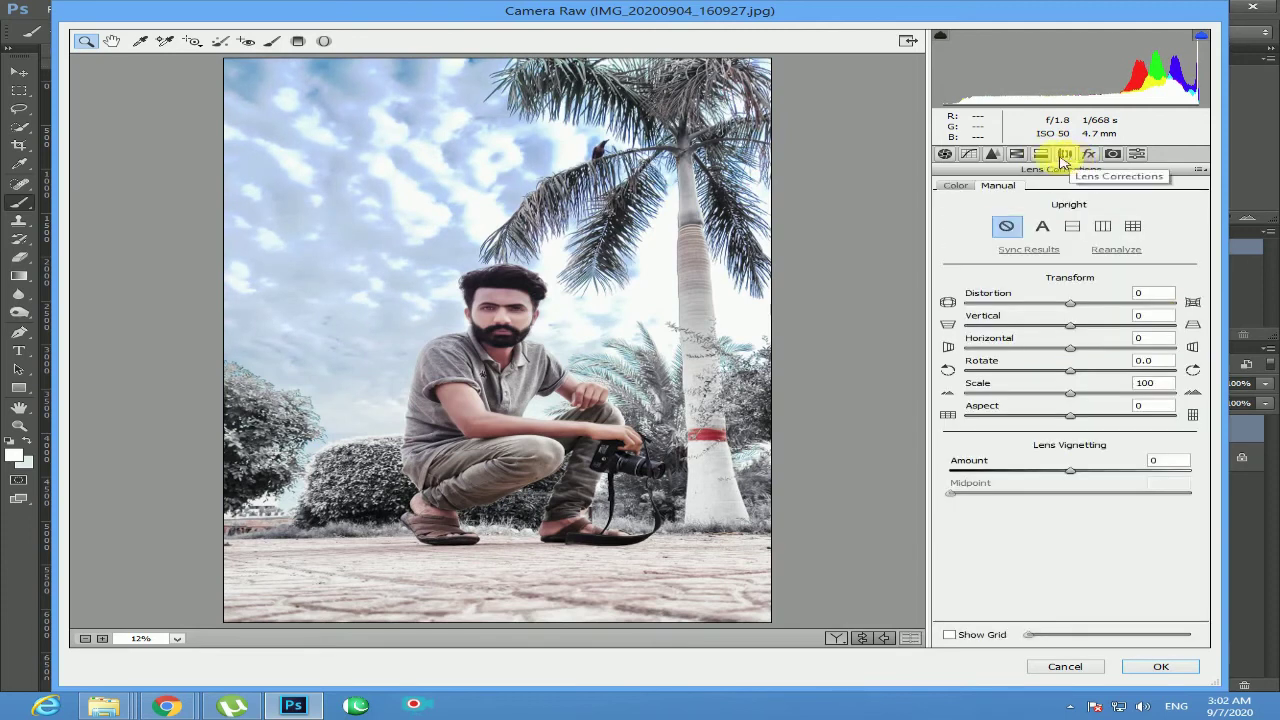
pyautogui.click(956, 187)
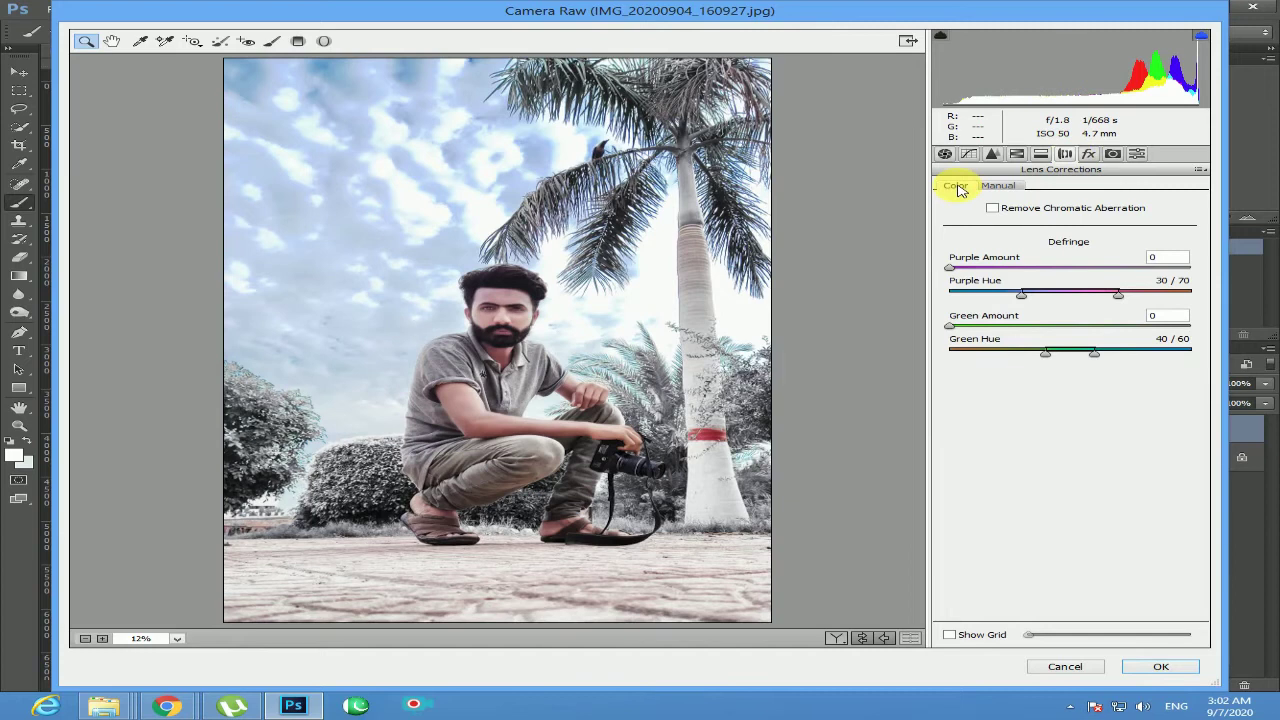
pyautogui.click(1016, 154)
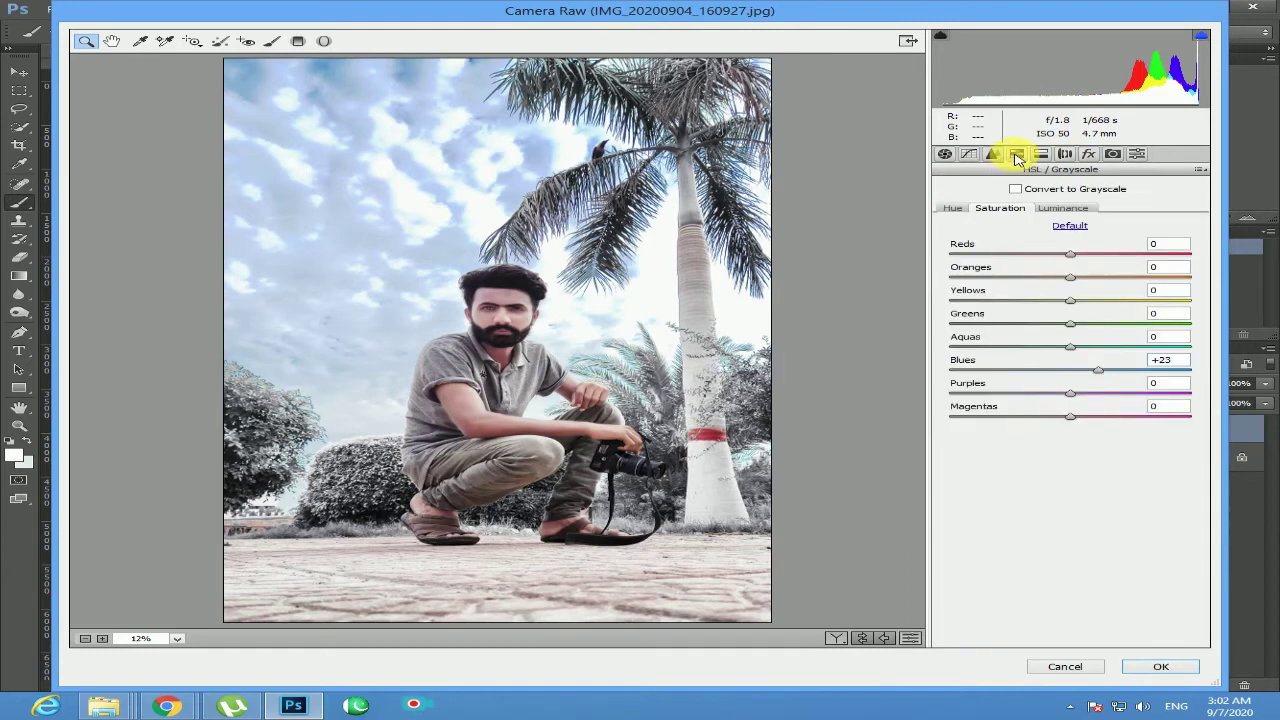
pyautogui.click(955, 209)
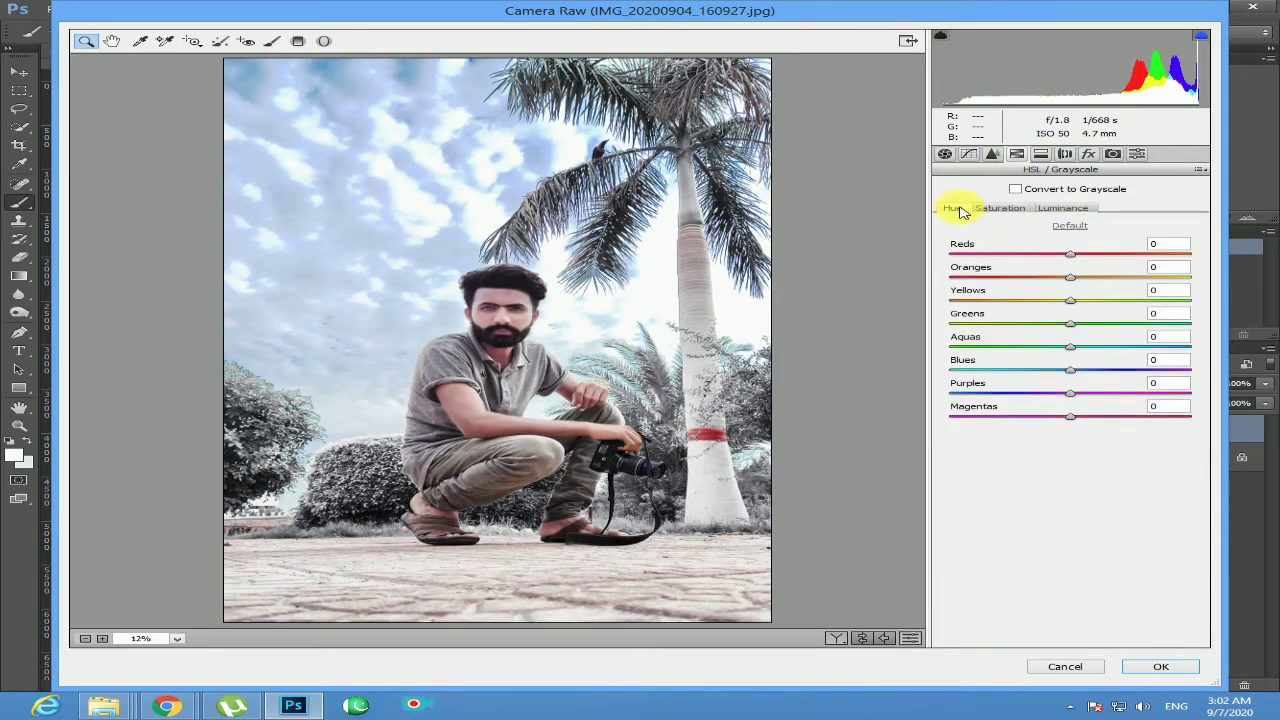
pyautogui.click(1061, 208)
# Set the HSL saturation of Greens, Aquas and Yellows to -100 each.
pyautogui.click(1000, 209)
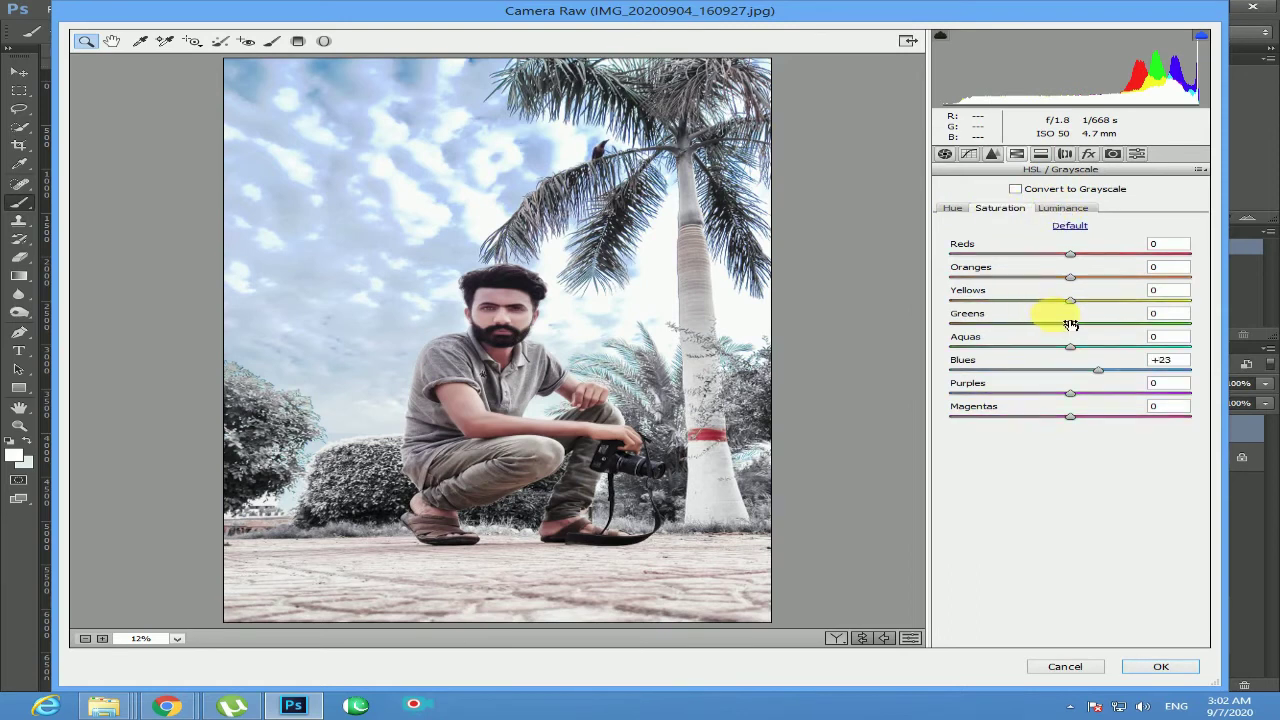
pyautogui.moveTo(1043, 330); pyautogui.dragTo(943, 295)
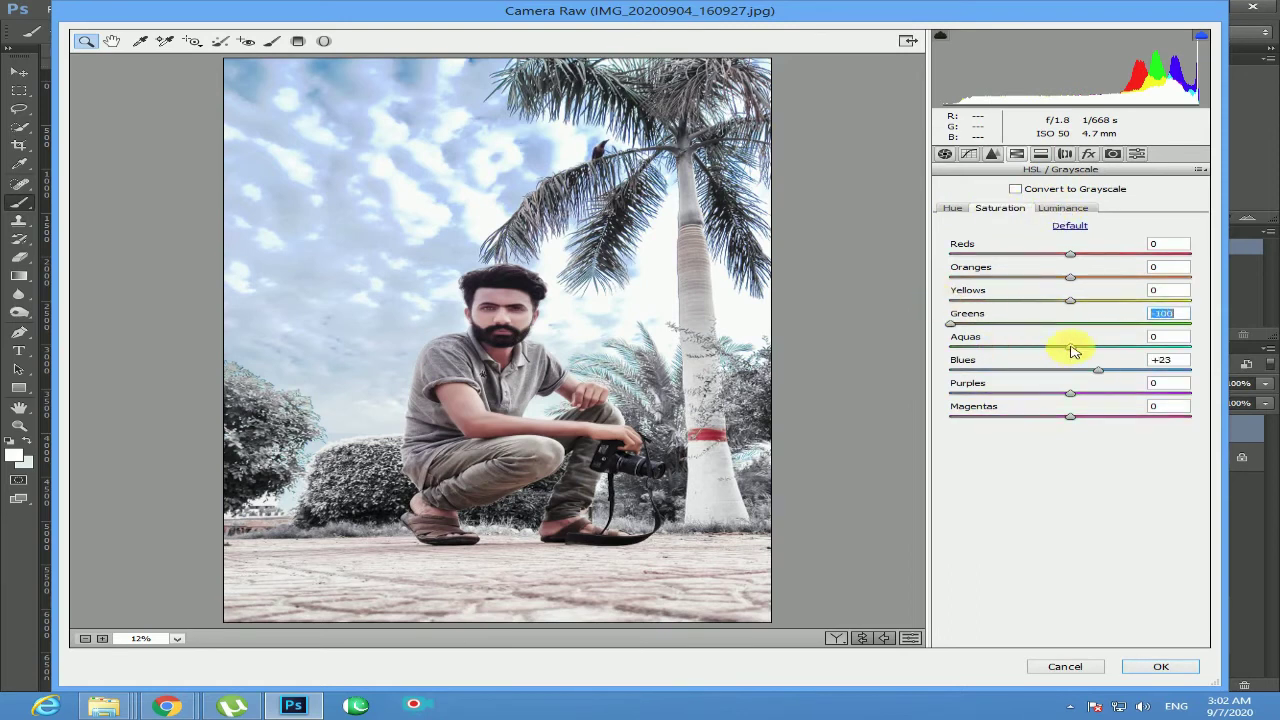
pyautogui.moveTo(1067, 351); pyautogui.dragTo(951, 343)
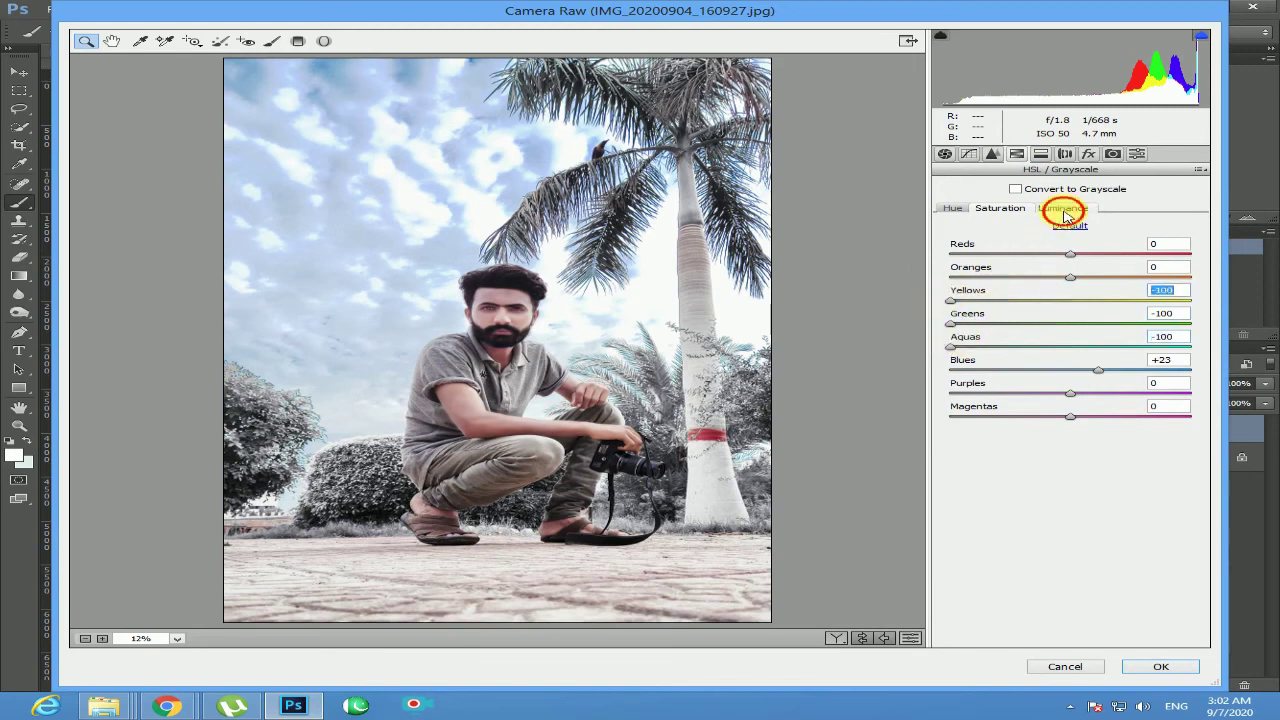
# Try raising the HSL luminance of Greens to +83 and of Aquas and Yellows to +100.
pyautogui.click(1062, 208)
pyautogui.moveTo(1073, 325); pyautogui.dragTo(1160, 320)
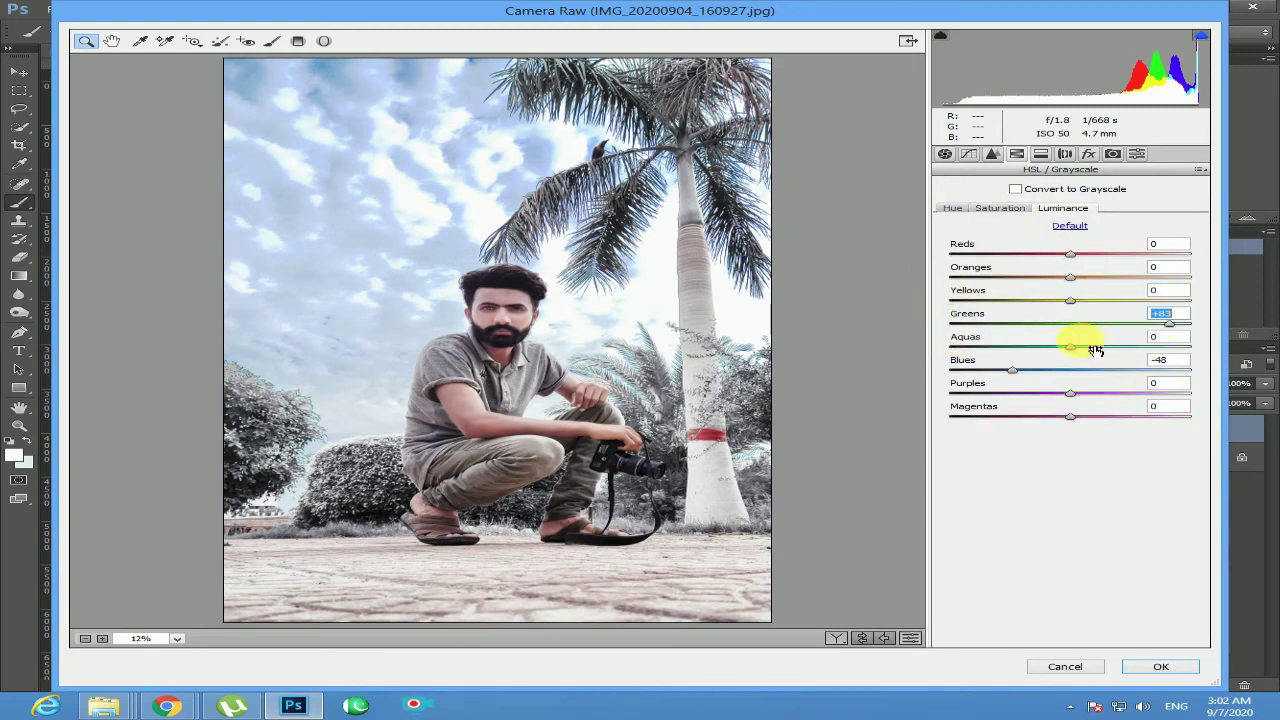
pyautogui.moveTo(1089, 343); pyautogui.dragTo(1163, 337)
pyautogui.moveTo(1066, 300); pyautogui.dragTo(1220, 294)
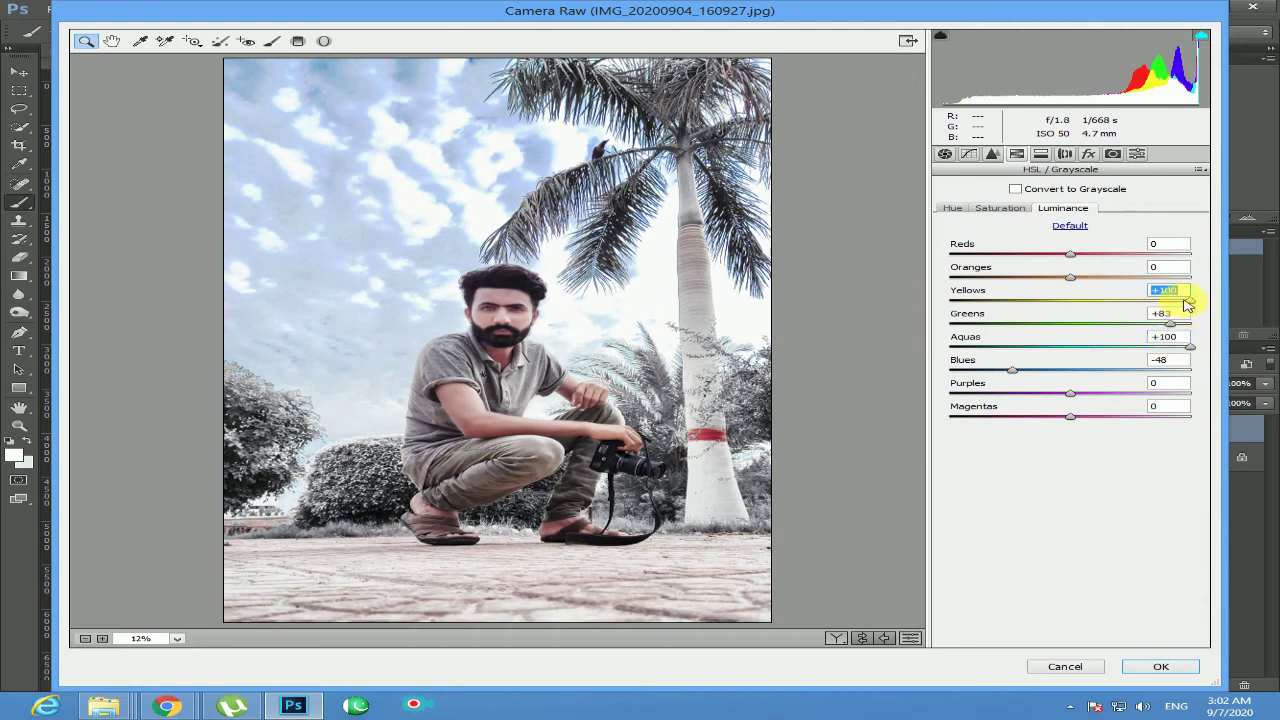
# Set the HSL luminance of Yellows to 0, Greens to -7 and Aquas to -3.
pyautogui.moveTo(1187, 302); pyautogui.dragTo(1082, 300)
pyautogui.moveTo(1172, 324); pyautogui.dragTo(1063, 322)
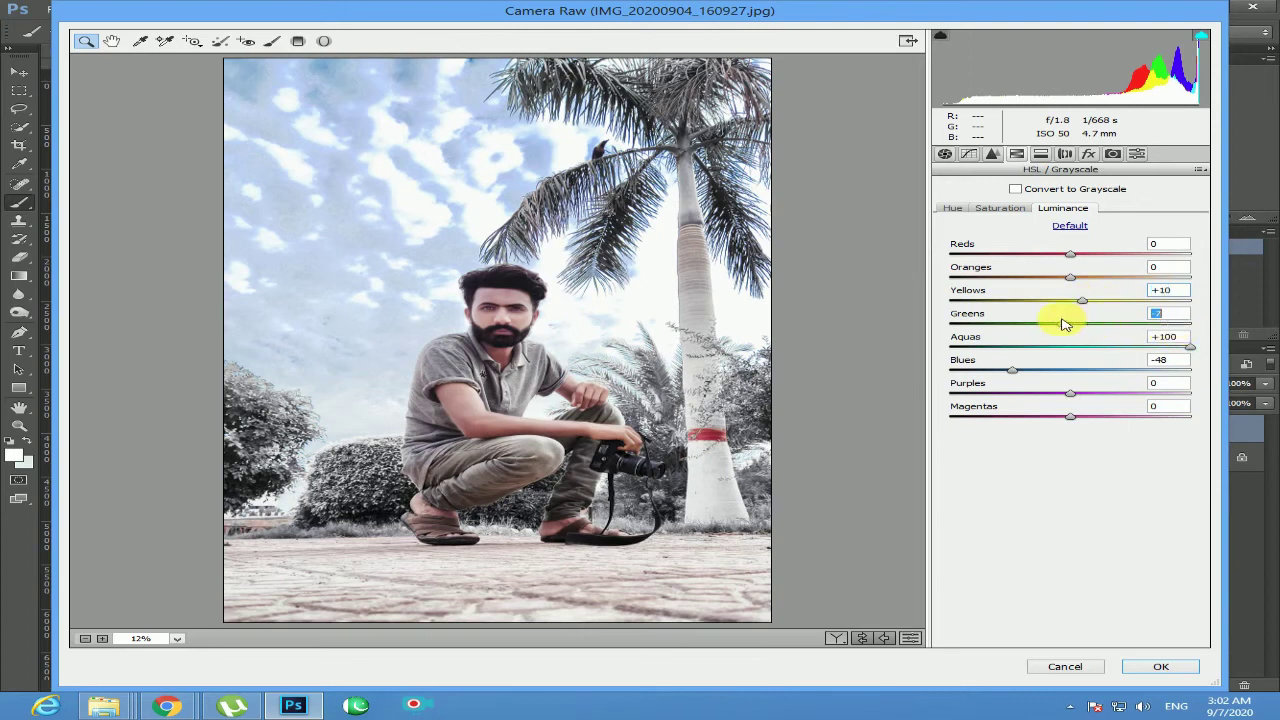
pyautogui.moveTo(1190, 347); pyautogui.dragTo(1113, 349)
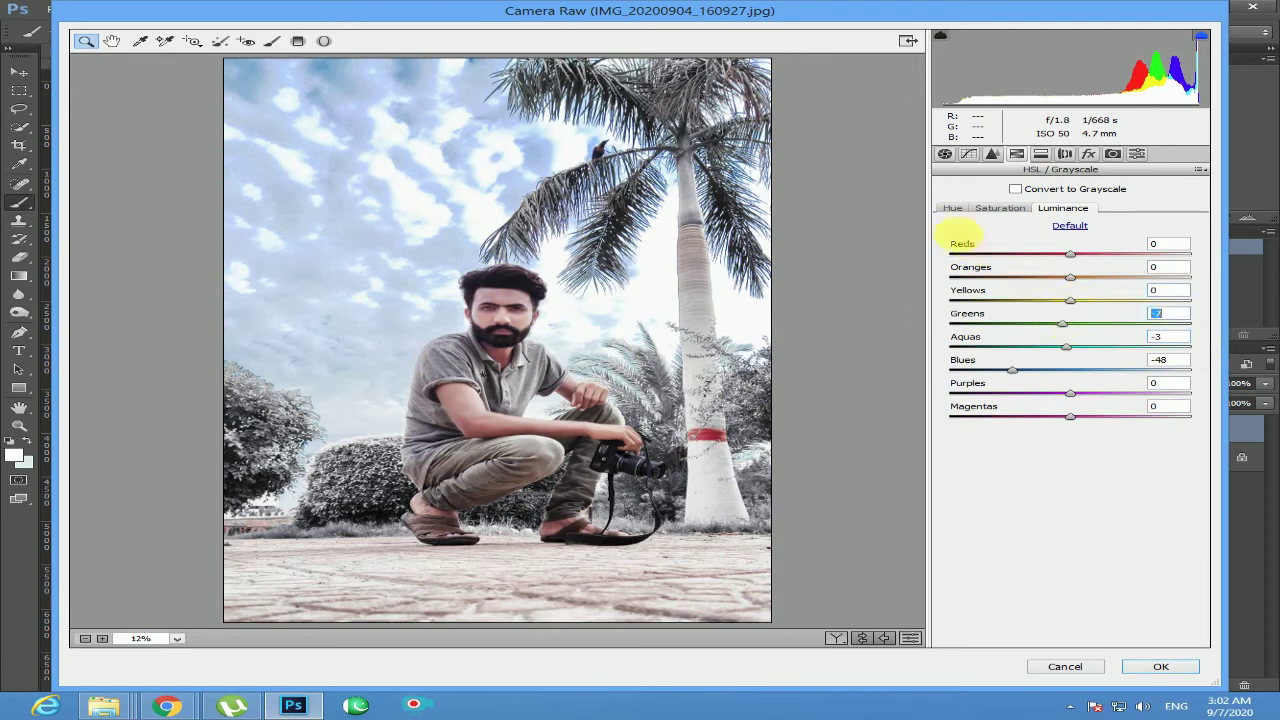
# In the basic adjustments, set Highlights to -28, Shadows to +26, Clarity to +9 and Vibrance to +19.
pyautogui.click(944, 154)
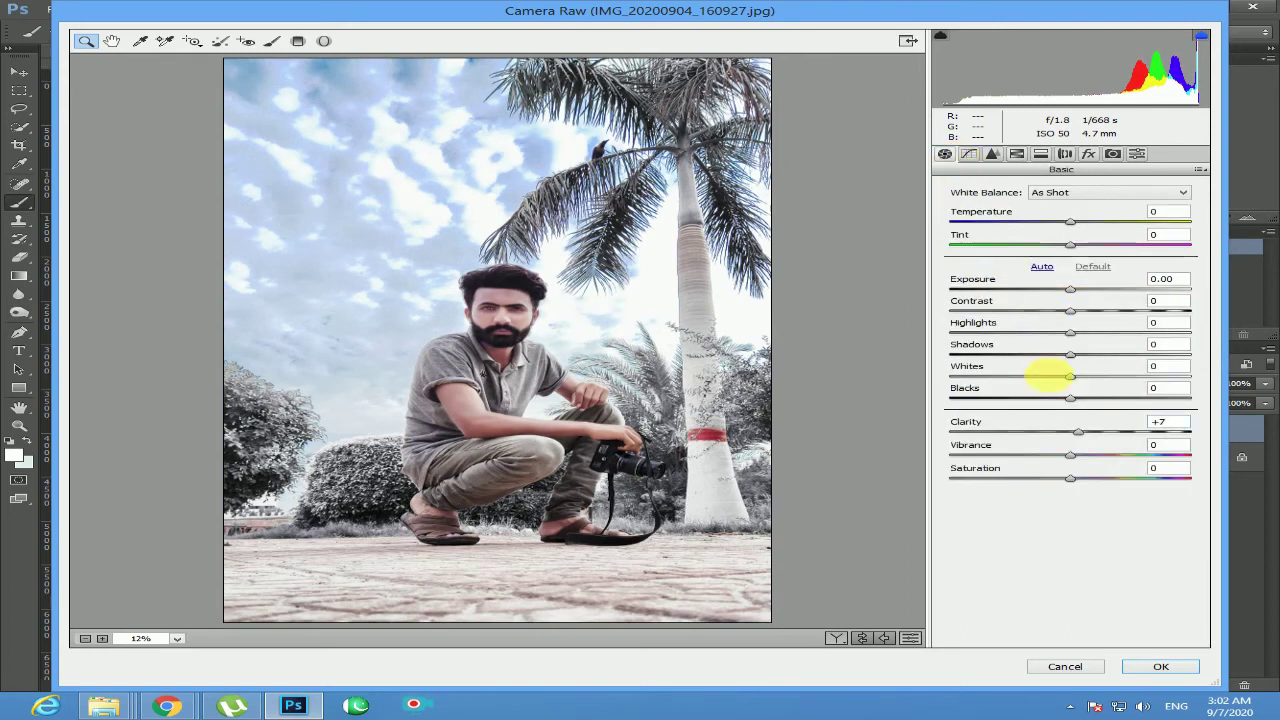
pyautogui.moveTo(1069, 332); pyautogui.dragTo(1008, 330)
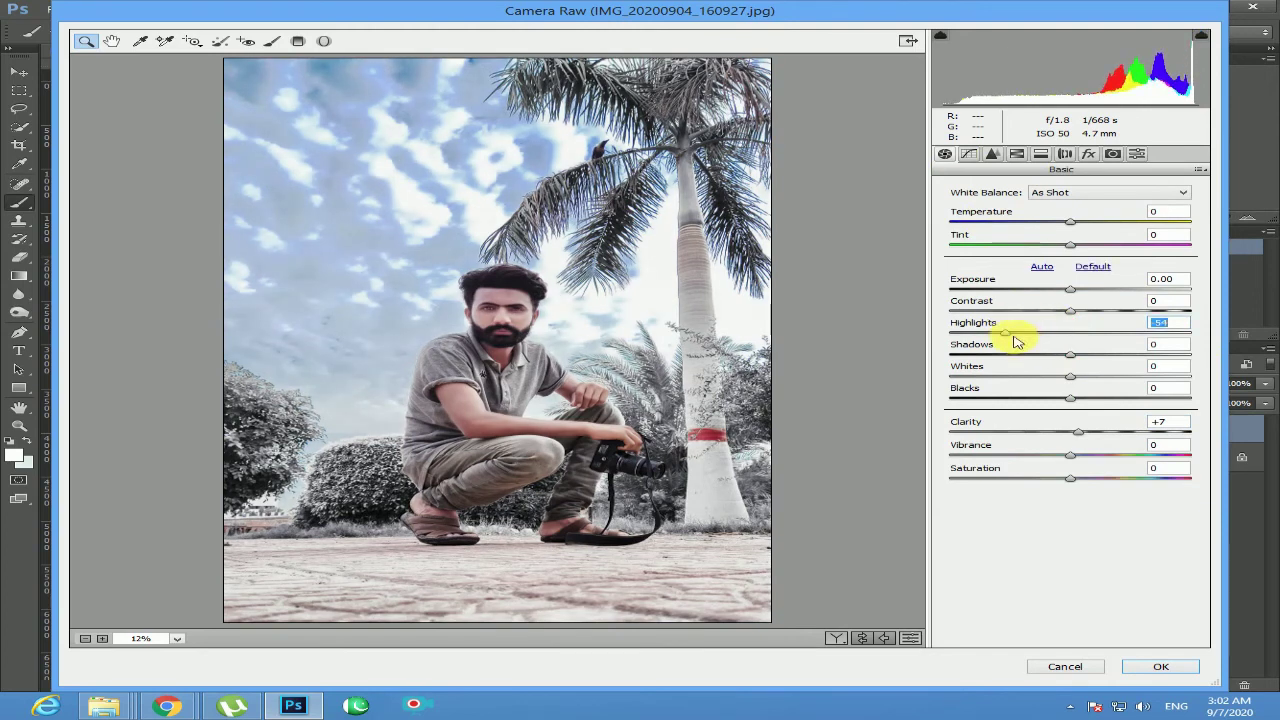
pyautogui.moveTo(1012, 338); pyautogui.dragTo(1043, 338)
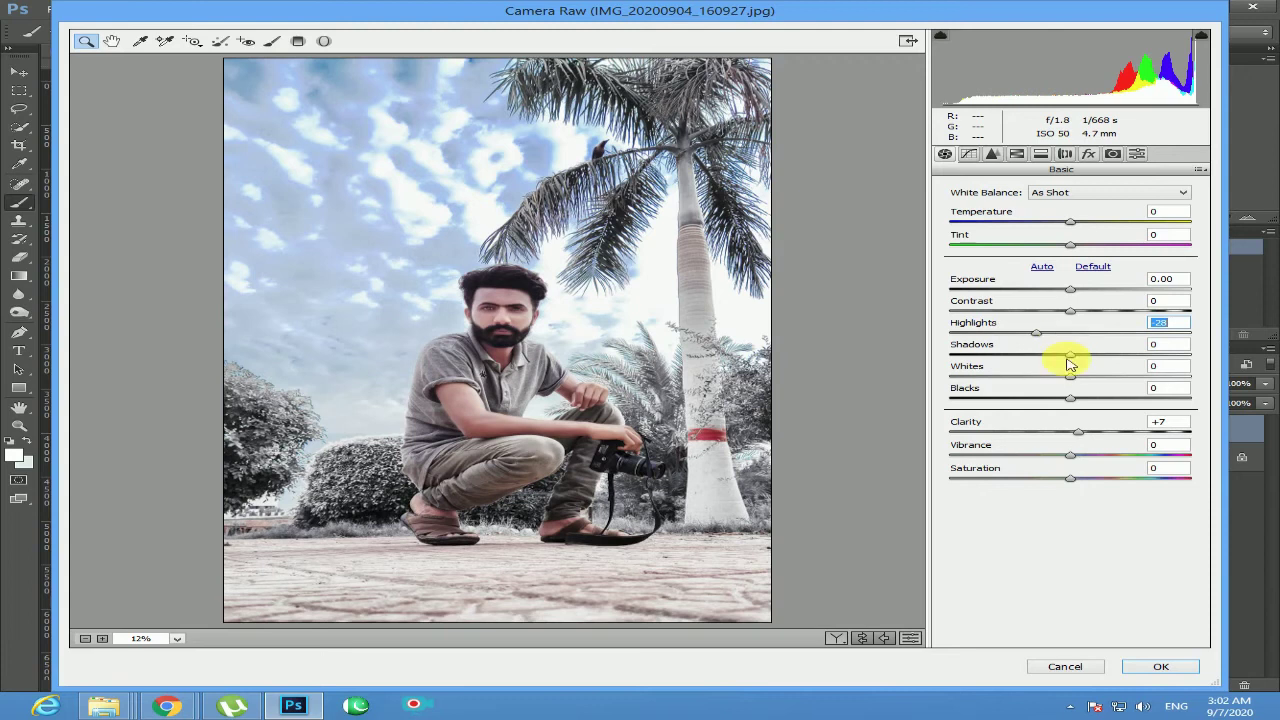
pyautogui.moveTo(1066, 357); pyautogui.dragTo(1098, 360)
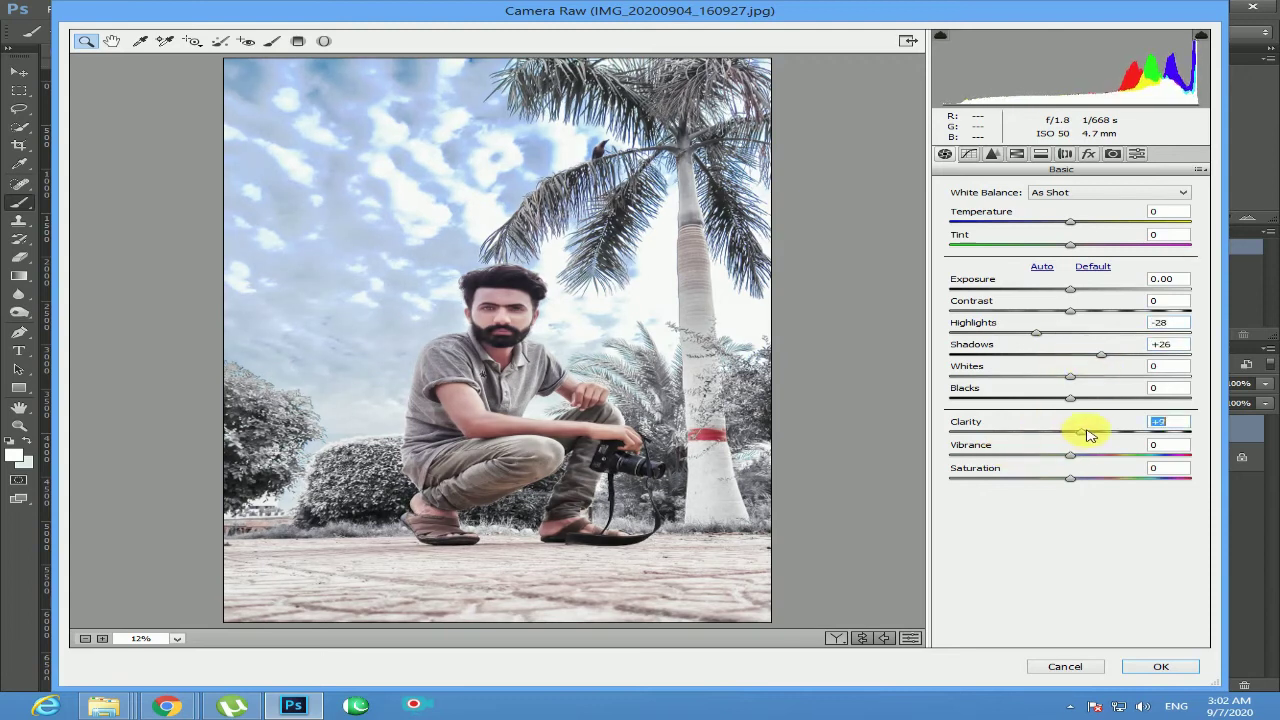
pyautogui.moveTo(1098, 459); pyautogui.dragTo(1129, 459)
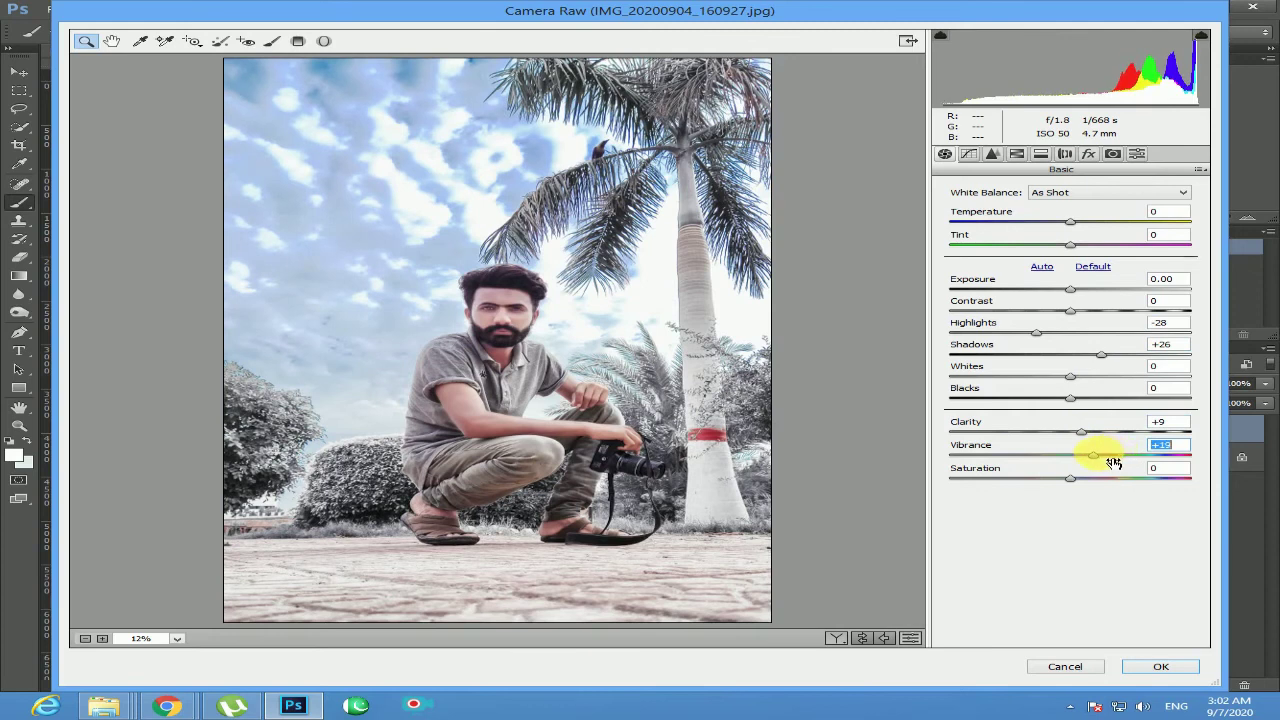
pyautogui.click(1112, 153)
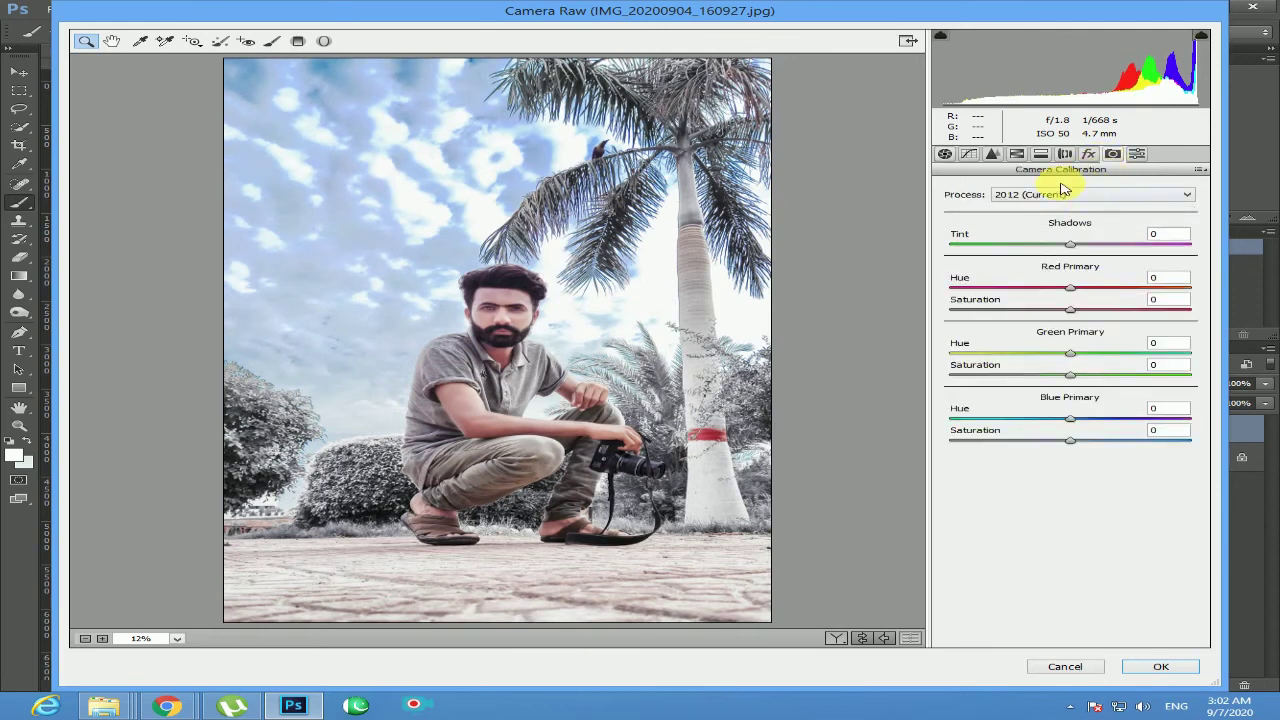
pyautogui.click(1085, 155)
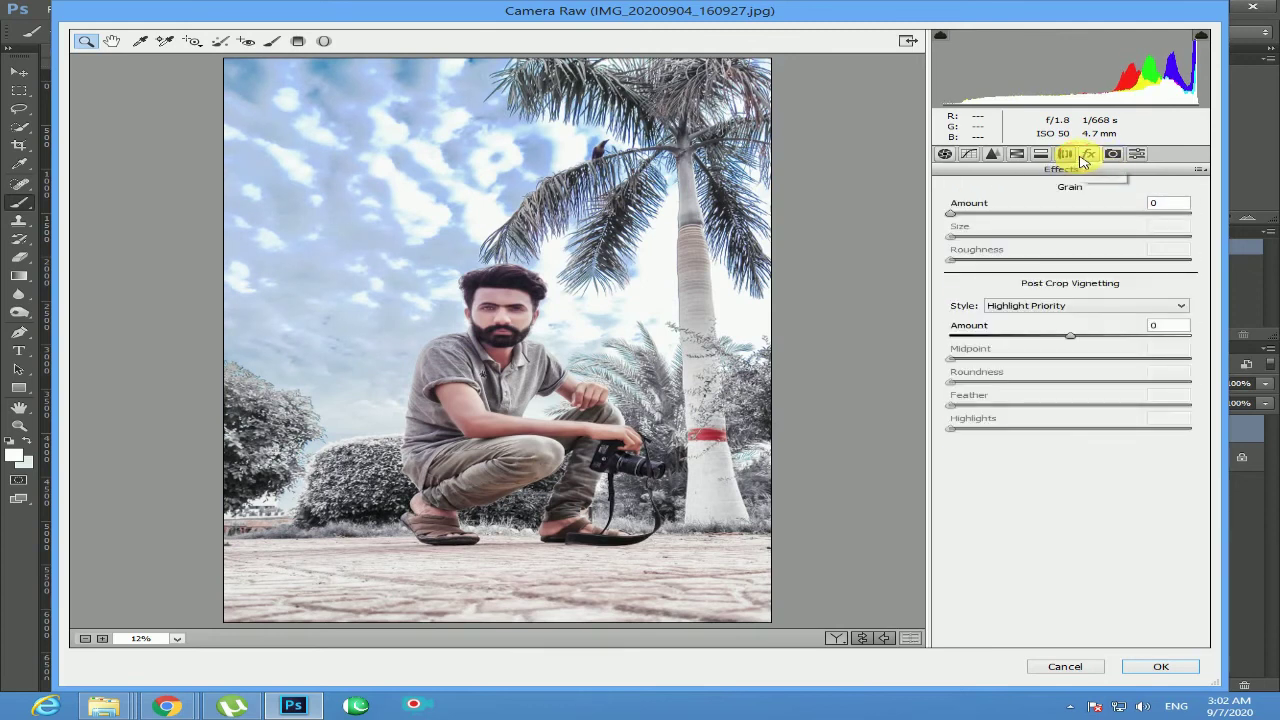
pyautogui.click(1065, 153)
pyautogui.click(1041, 156)
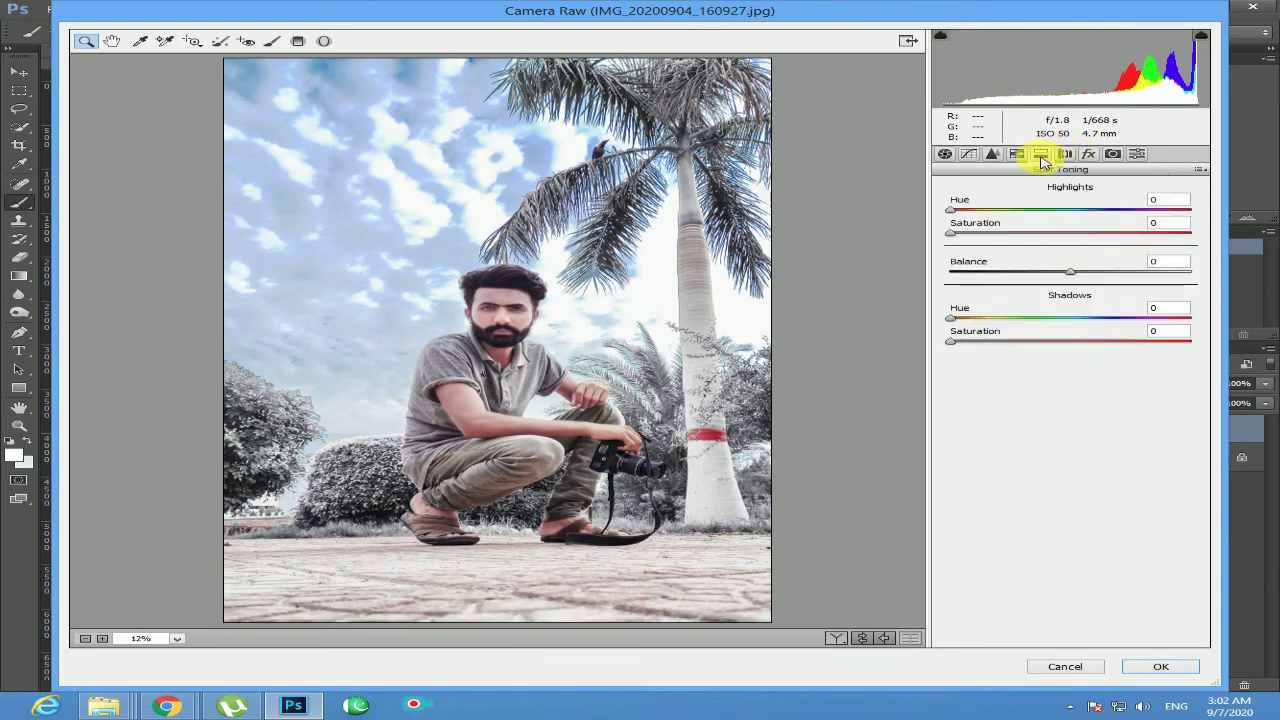
pyautogui.click(1135, 155)
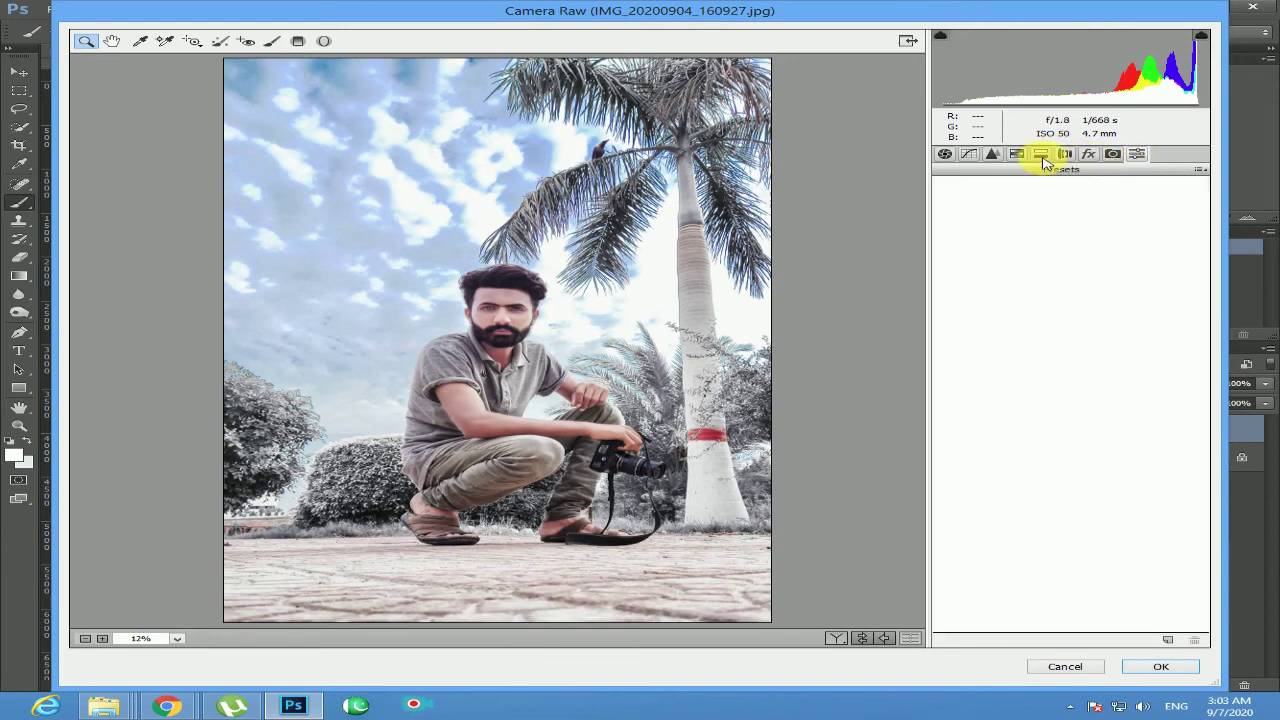
pyautogui.click(993, 155)
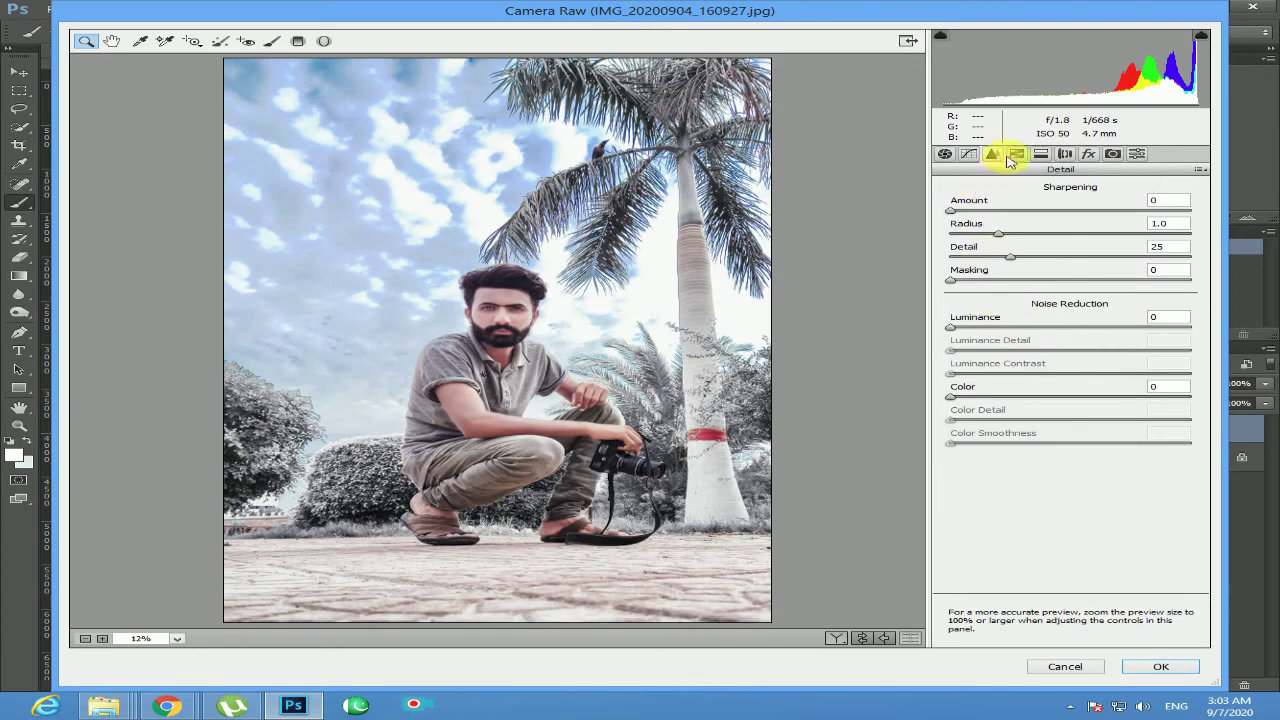
# Slightly lower the bright end of the Blue channel's point tone curve, moving a point to input 215, output 210.
pyautogui.click(969, 155)
pyautogui.click(1021, 231)
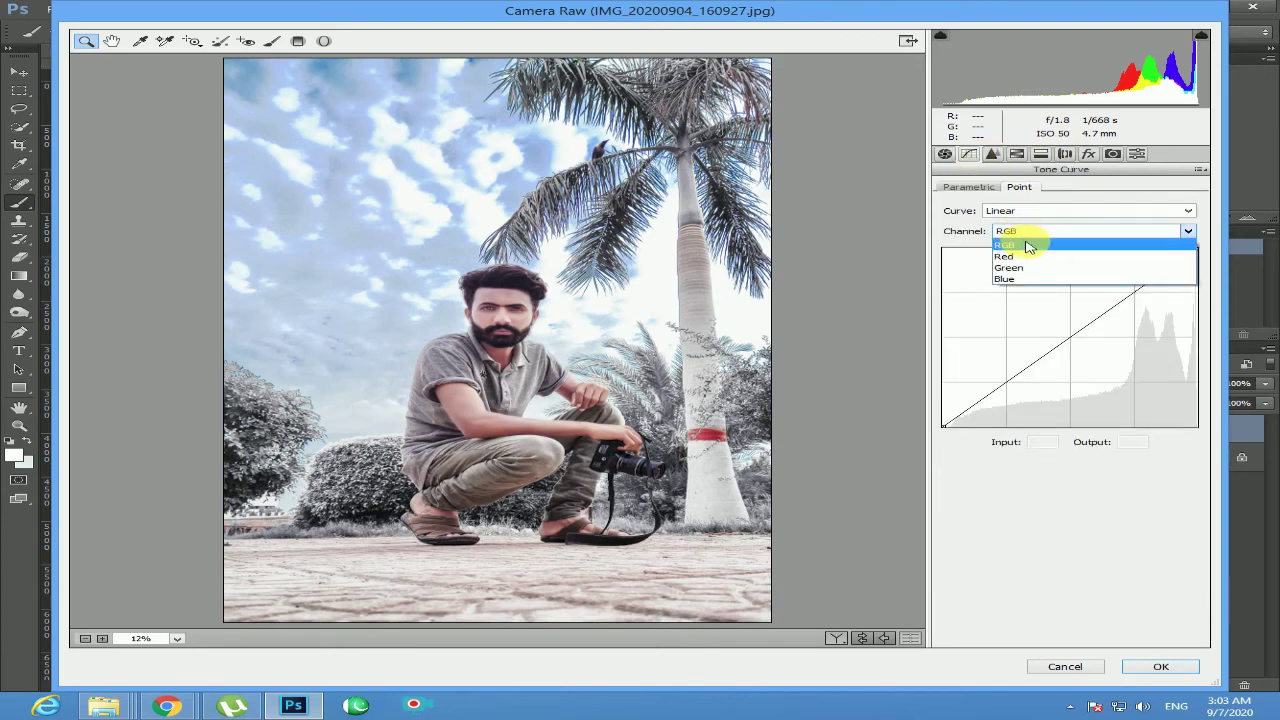
pyautogui.click(1034, 279)
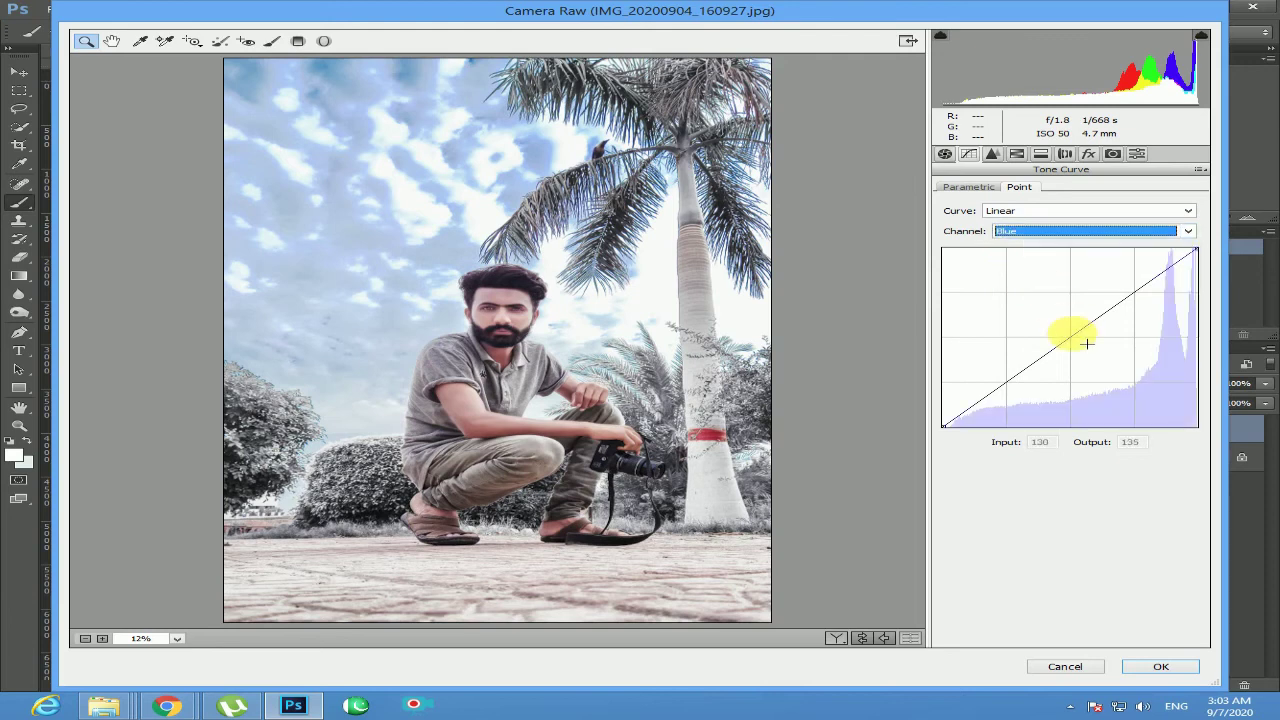
pyautogui.moveTo(1151, 280); pyautogui.dragTo(1157, 280)
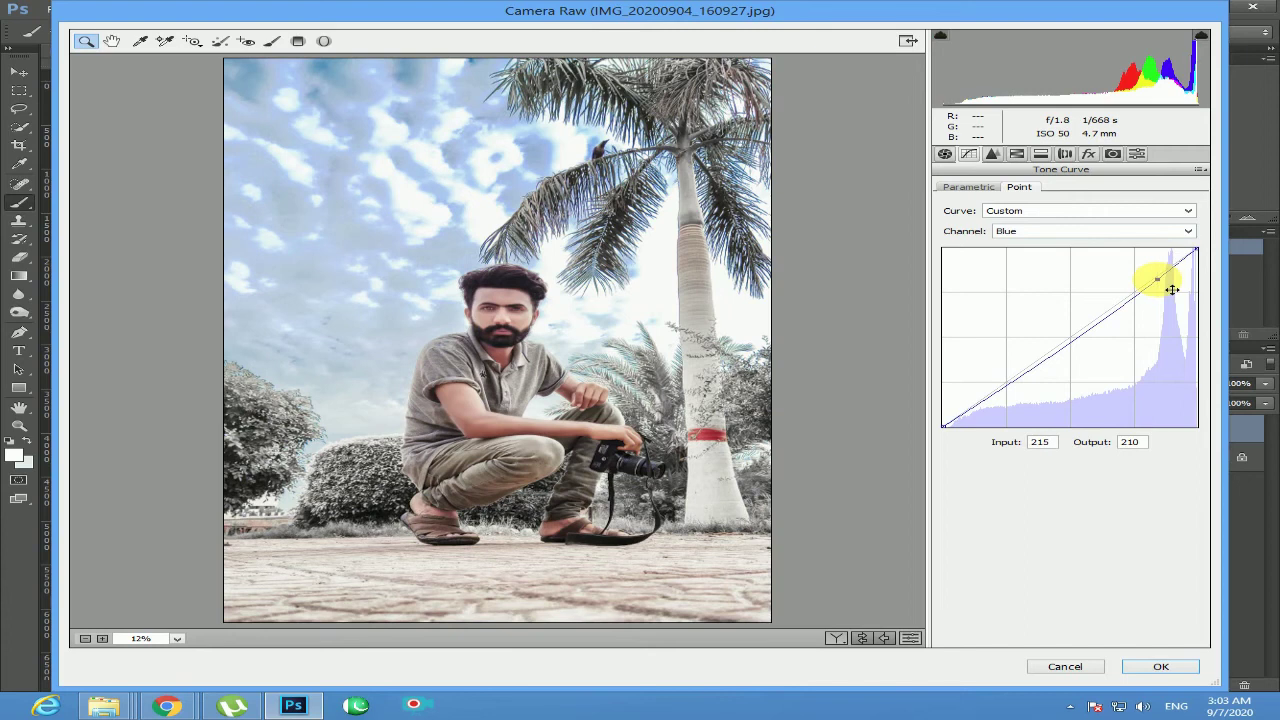
# Apply the Camera Raw filter and flatten the adjusted layer into the Background.
pyautogui.click(1160, 667)
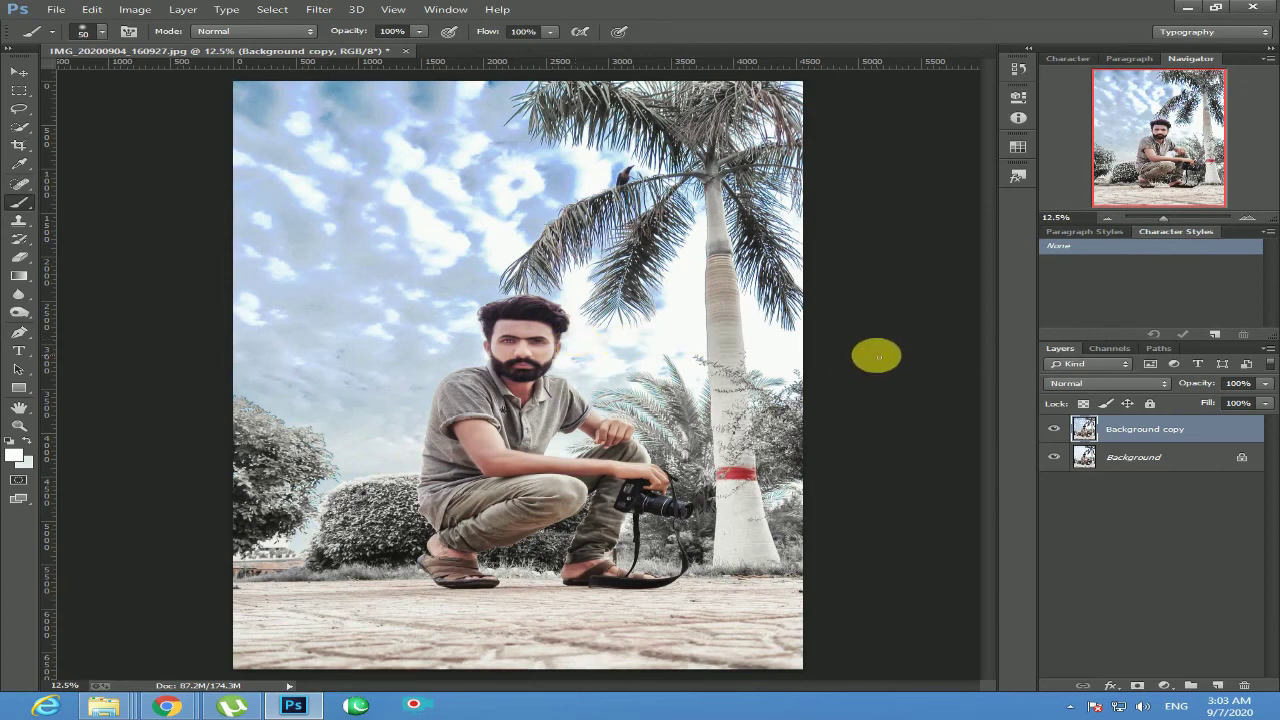
pyautogui.rightClick(1185, 457)
pyautogui.click(1168, 576)
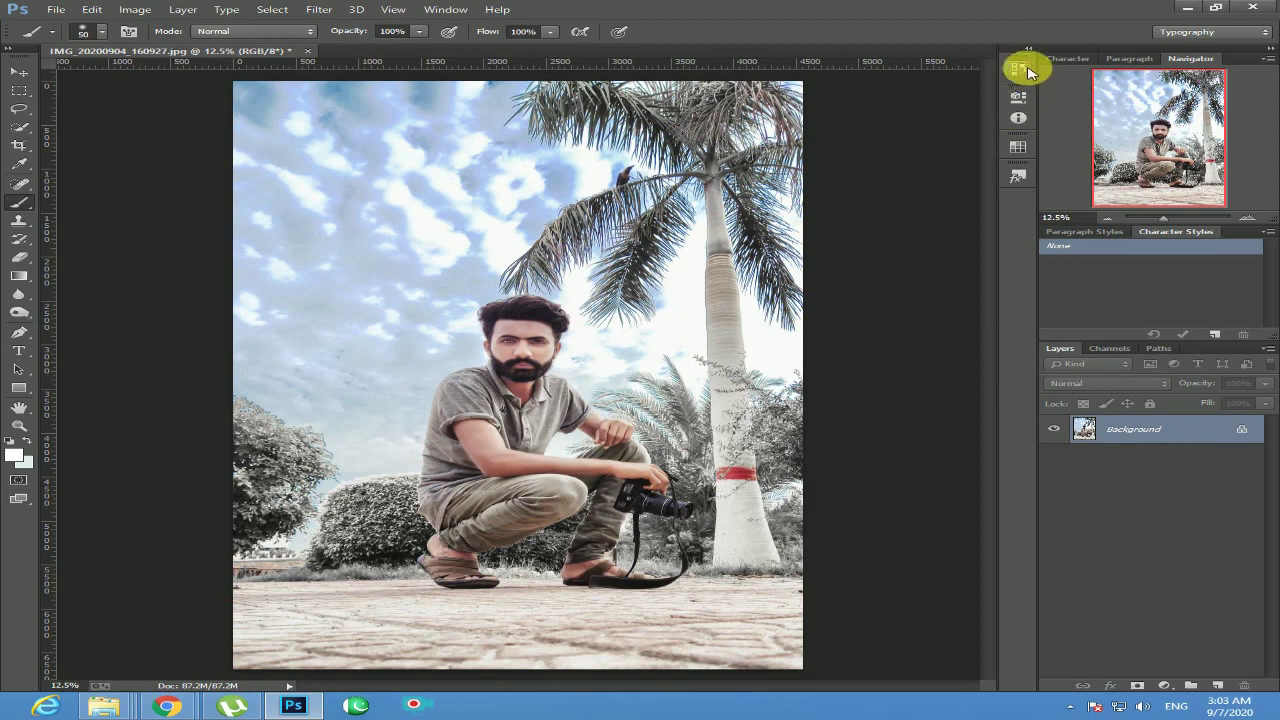
# Compare the finished portrait with the original opening snapshot in the history and return to the edited state.
pyautogui.click(1110, 216)
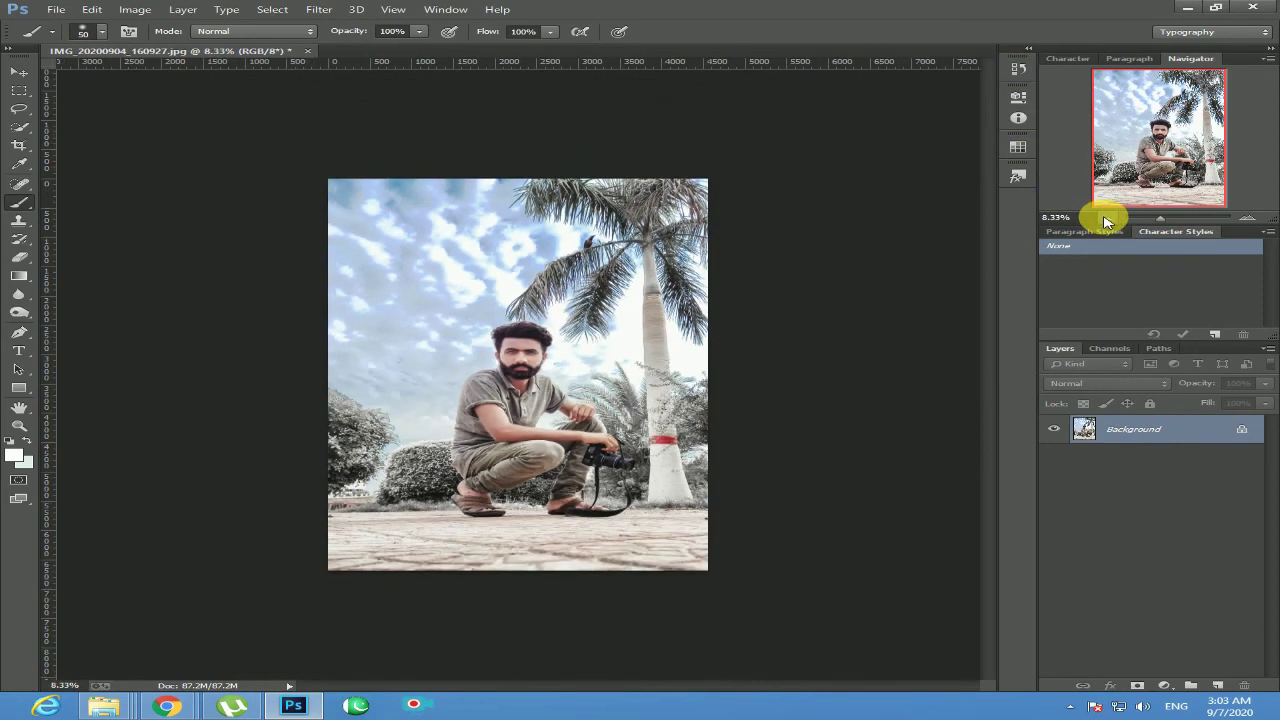
pyautogui.click(1243, 219)
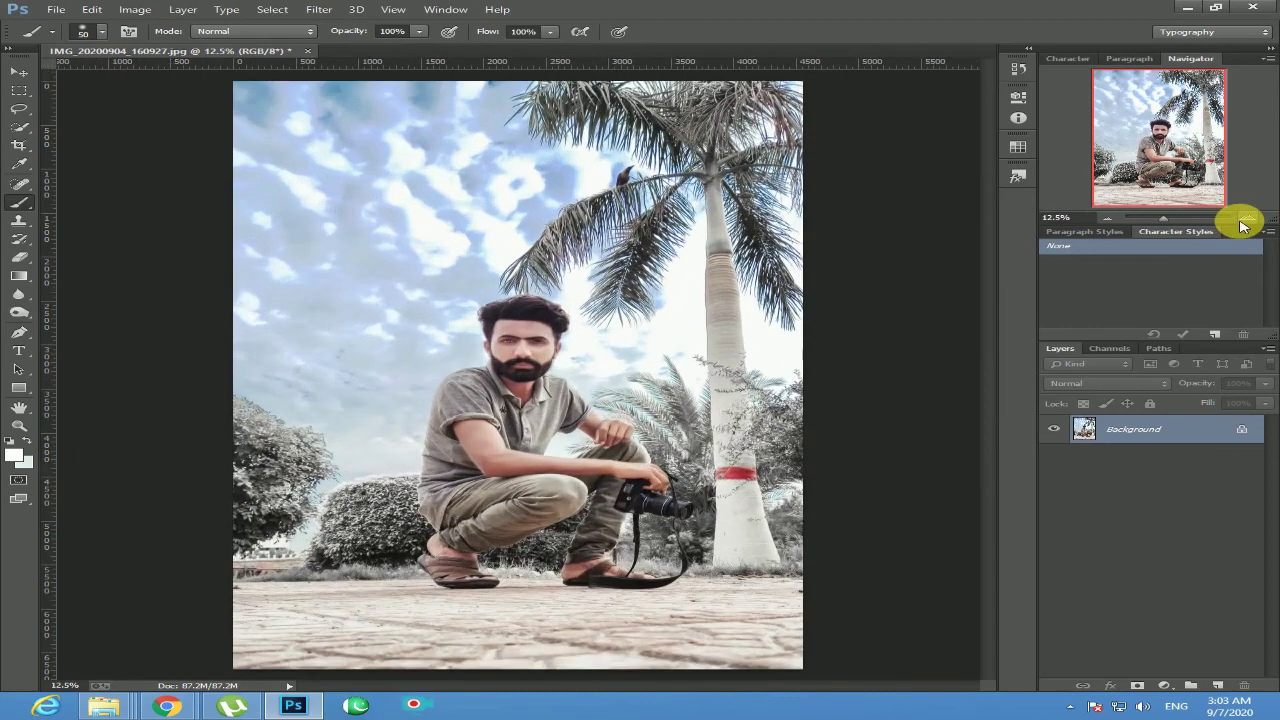
pyautogui.click(1110, 216)
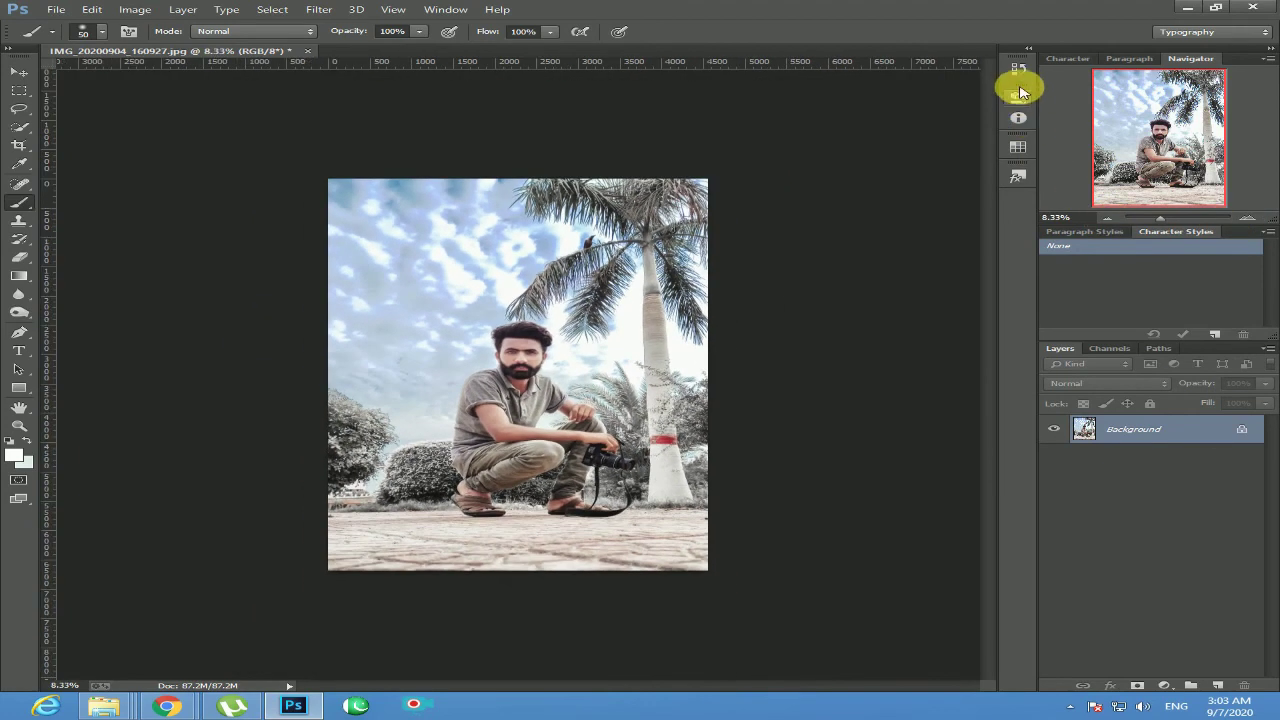
pyautogui.click(1017, 68)
pyautogui.moveTo(987, 166); pyautogui.dragTo(992, 85)
pyautogui.click(1245, 217)
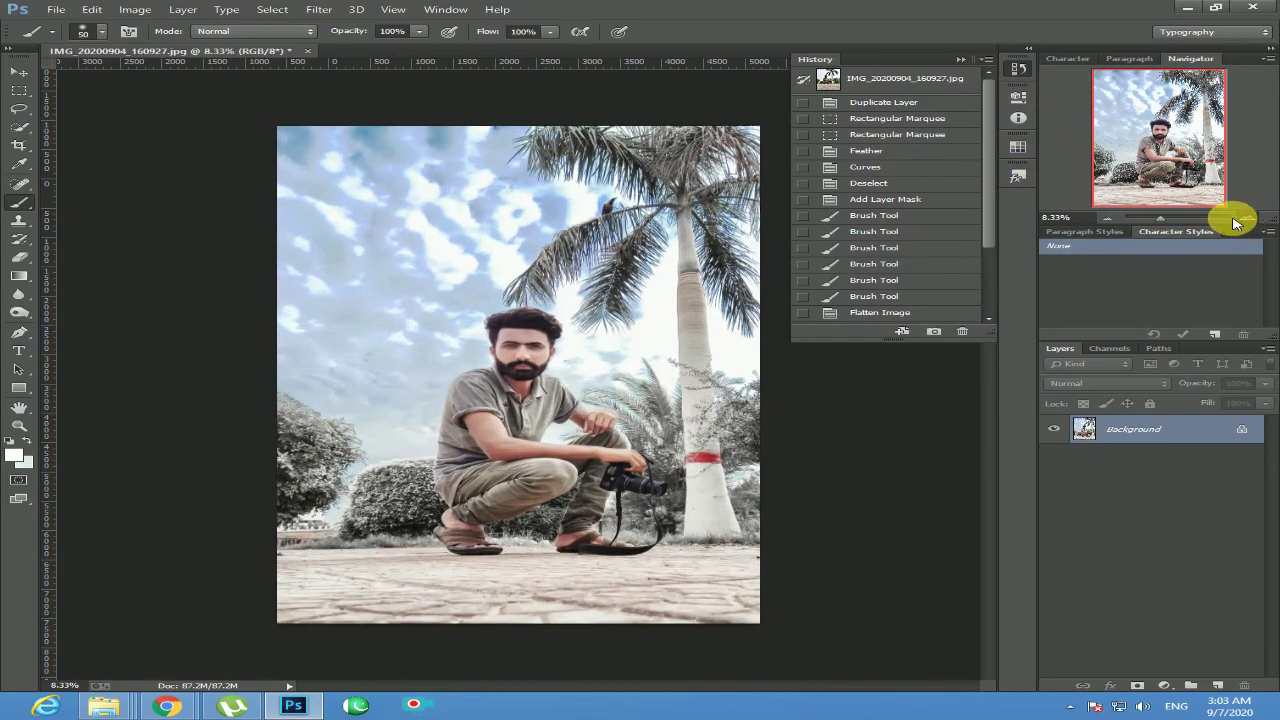
pyautogui.click(976, 80)
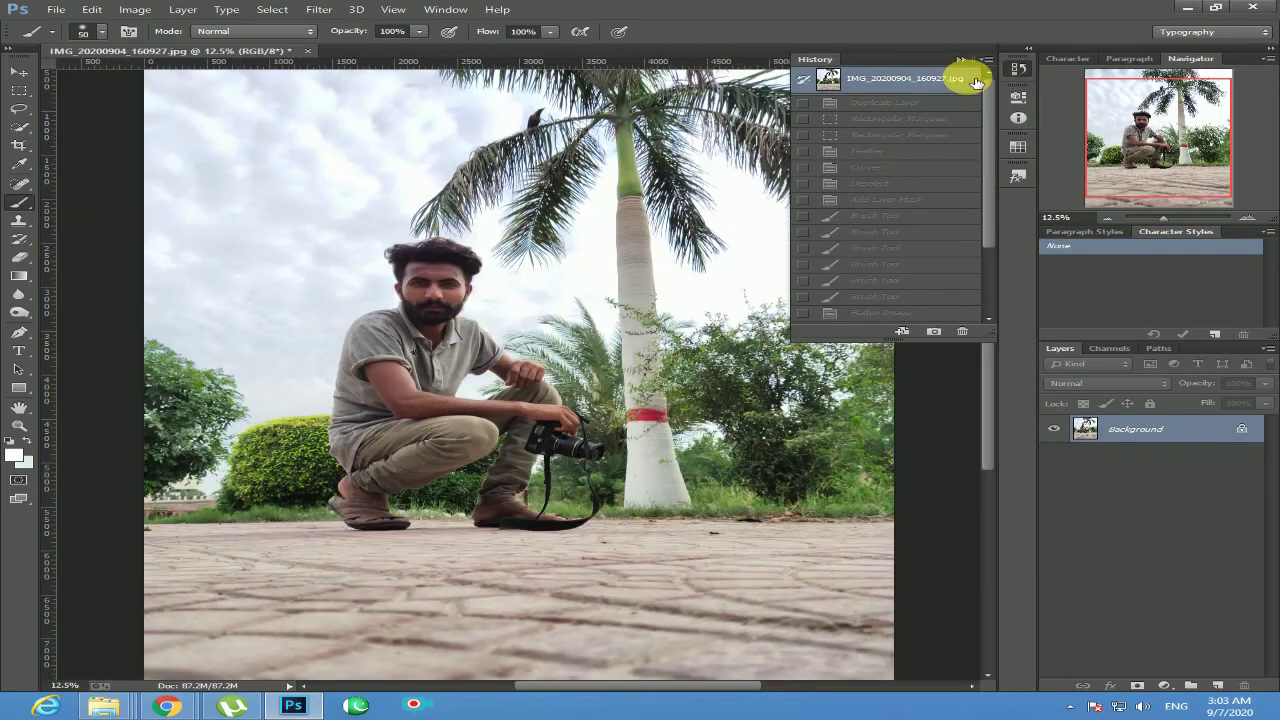
pyautogui.hotkey('ctrl', 'z')
pyautogui.hotkey('ctrl', 'z')
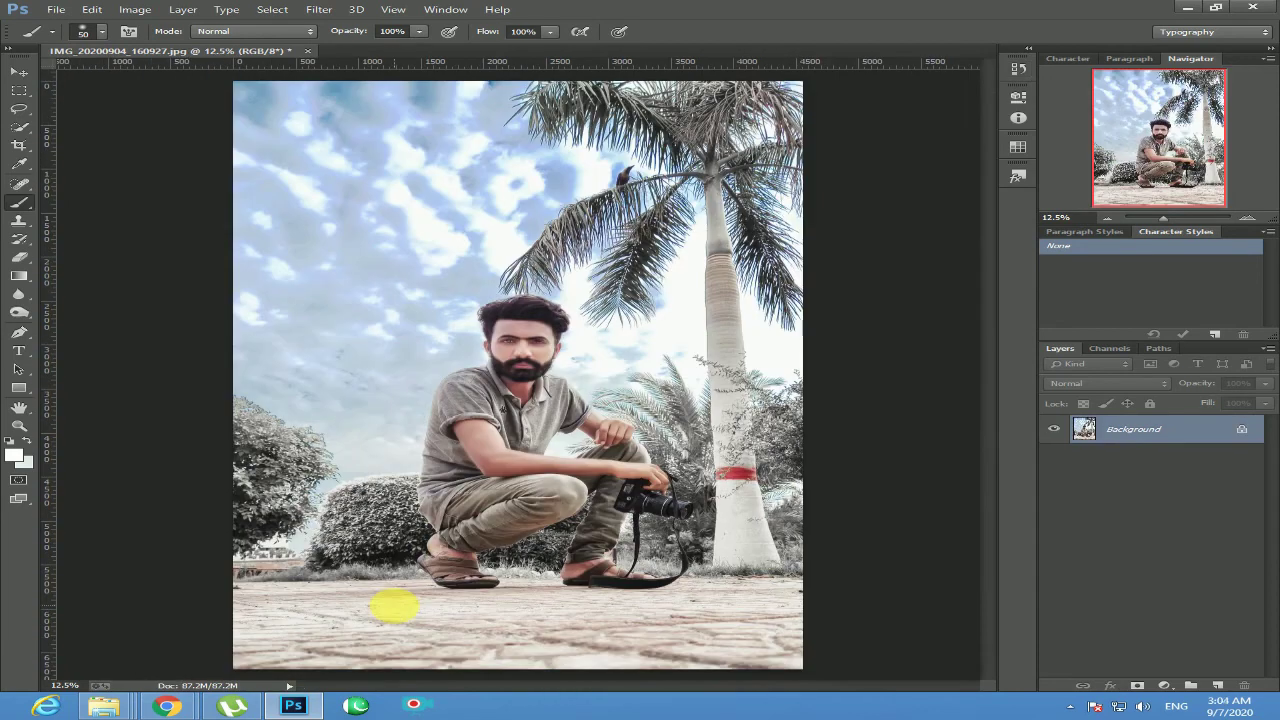
# Save the edited portrait to the Desktop as a JPEG named "nnnnnnnnnnnnnnnnn".
pyautogui.hotkey('ctrl', 'shift', 's')
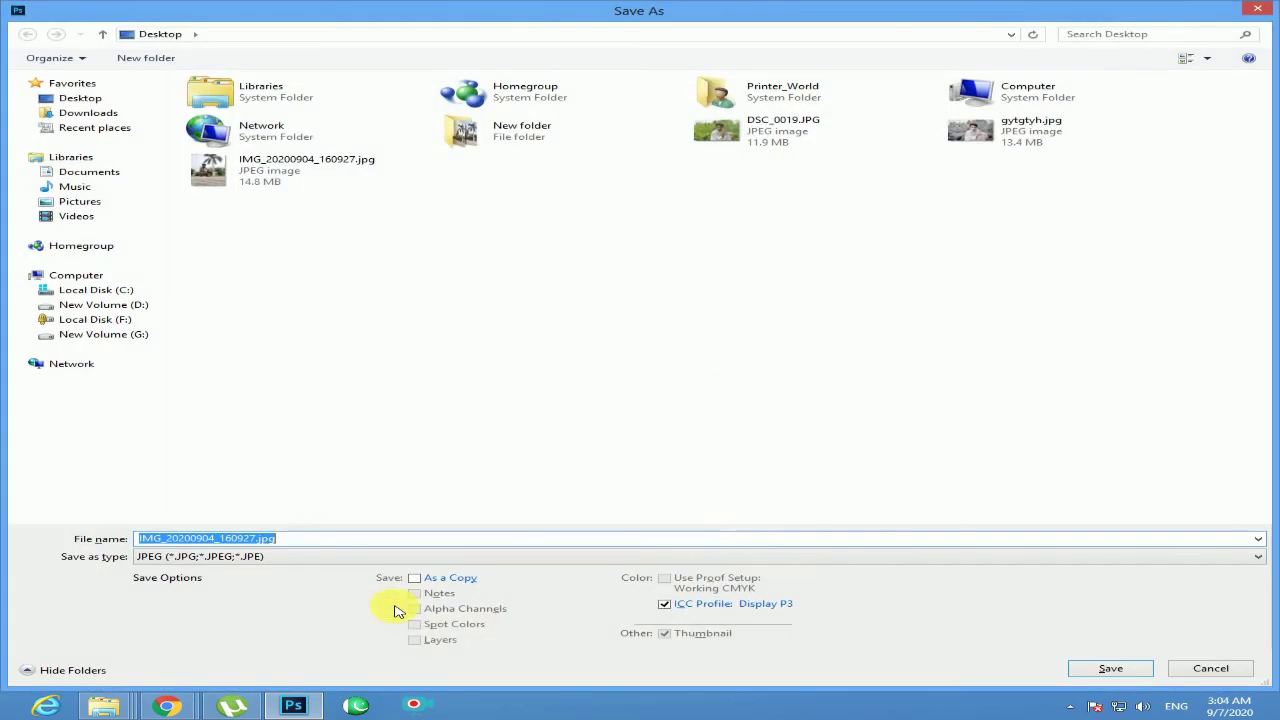
pyautogui.press('BackSpace')
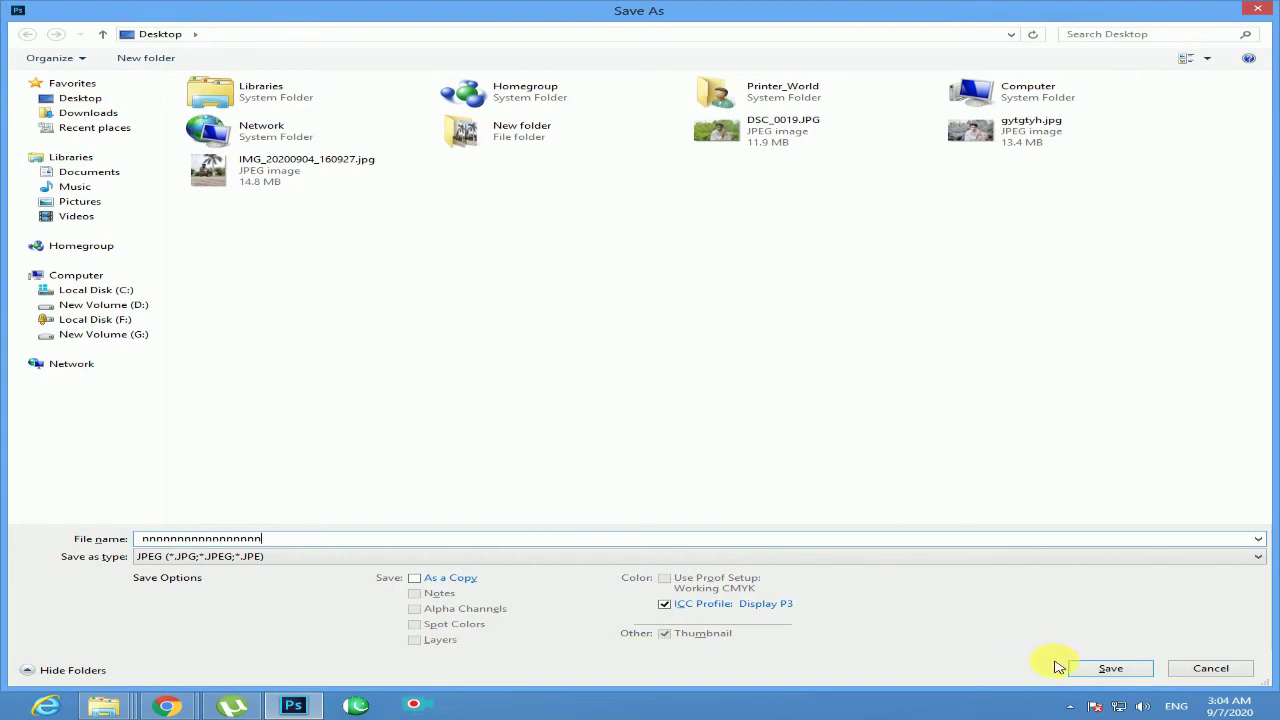
pyautogui.click(1108, 670)
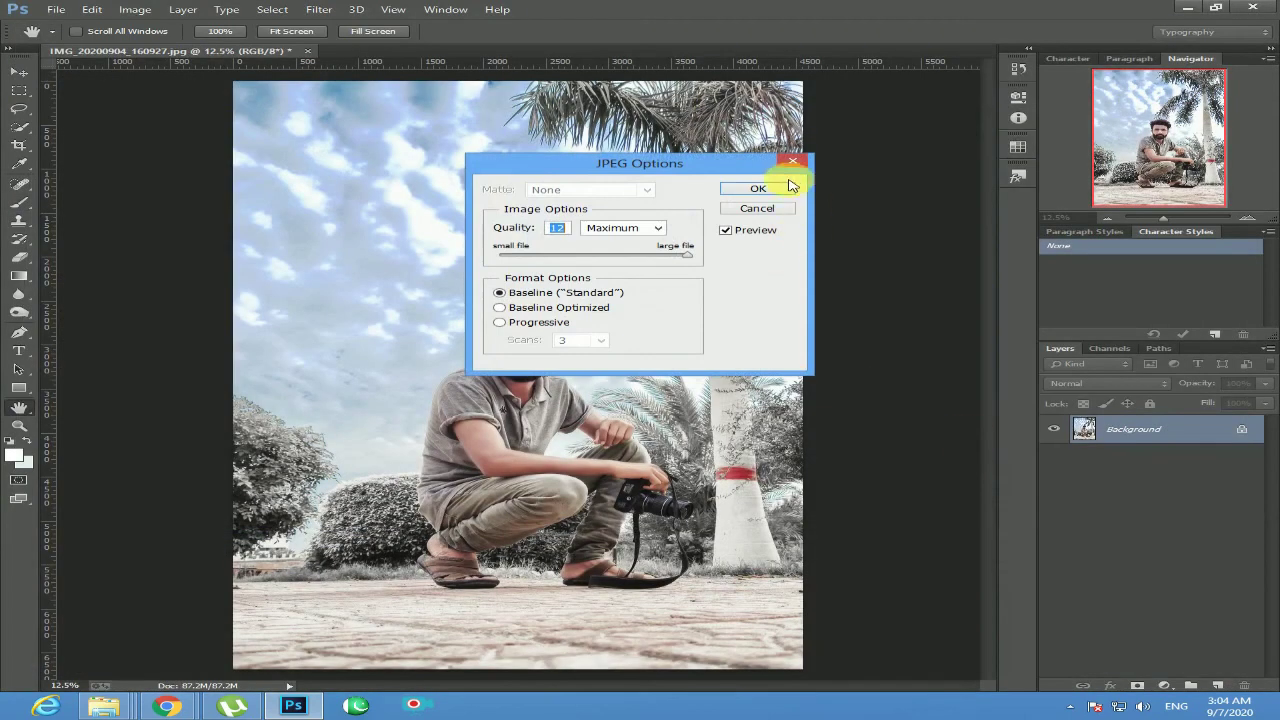